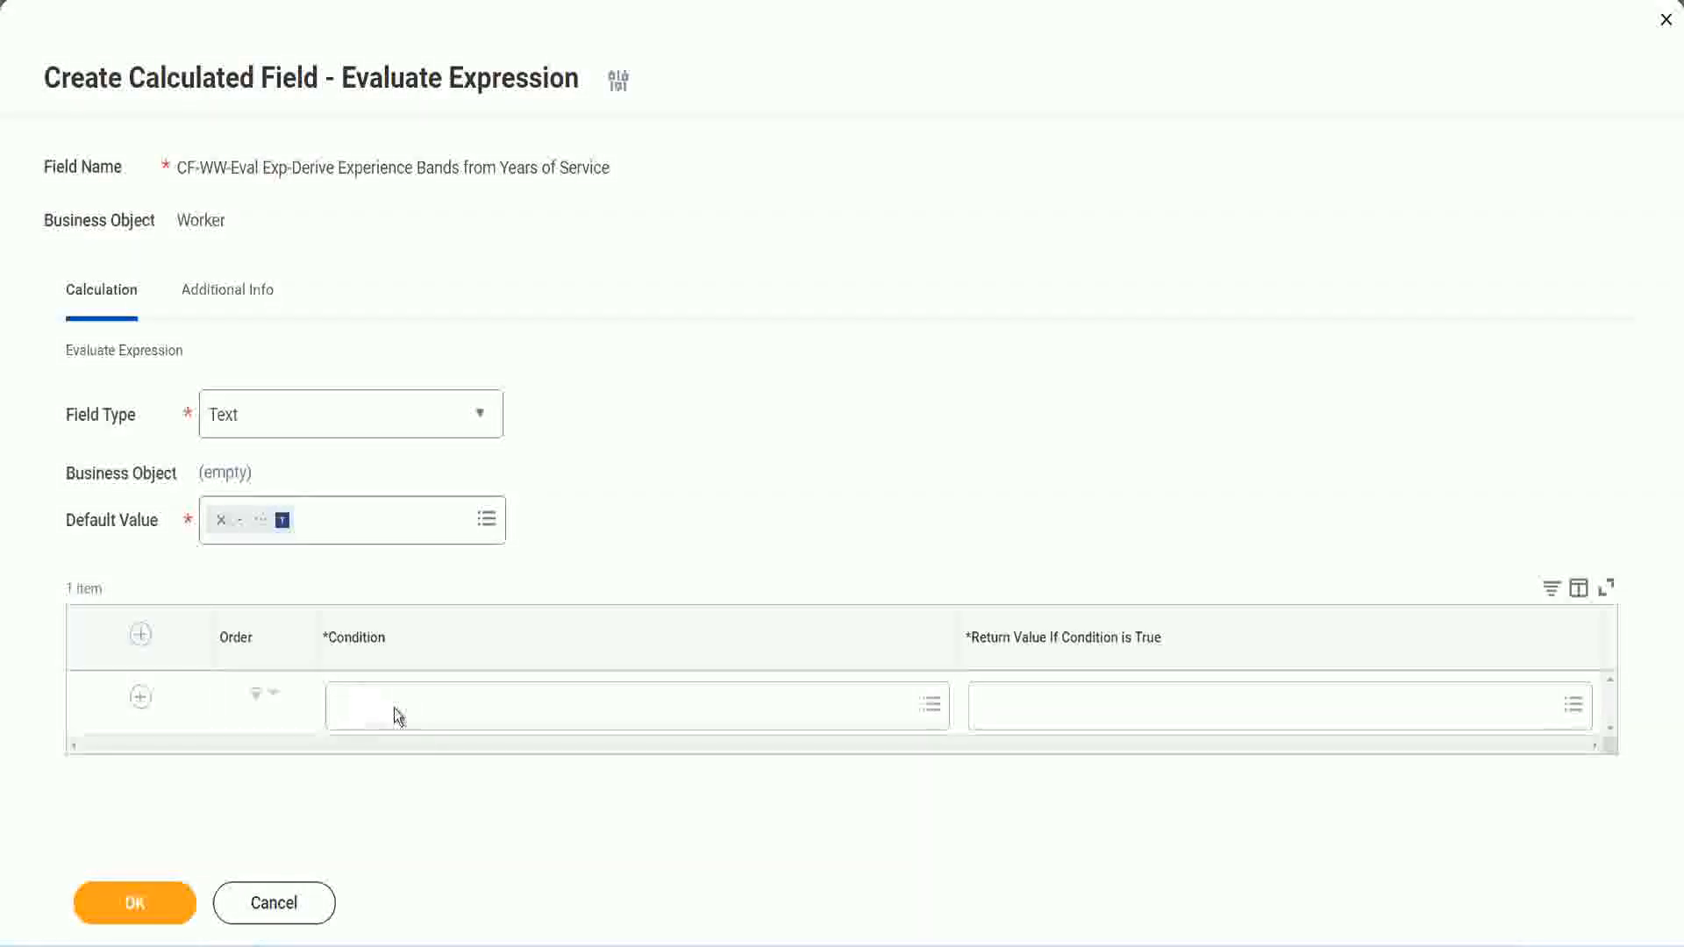
Step: Copy Field 1's name from the Notepad++ notes and set the first condition to CF-WW-TF-Length of Service between 0 and 7 years
{"action": "left_click", "coordinate": [397, 711]}
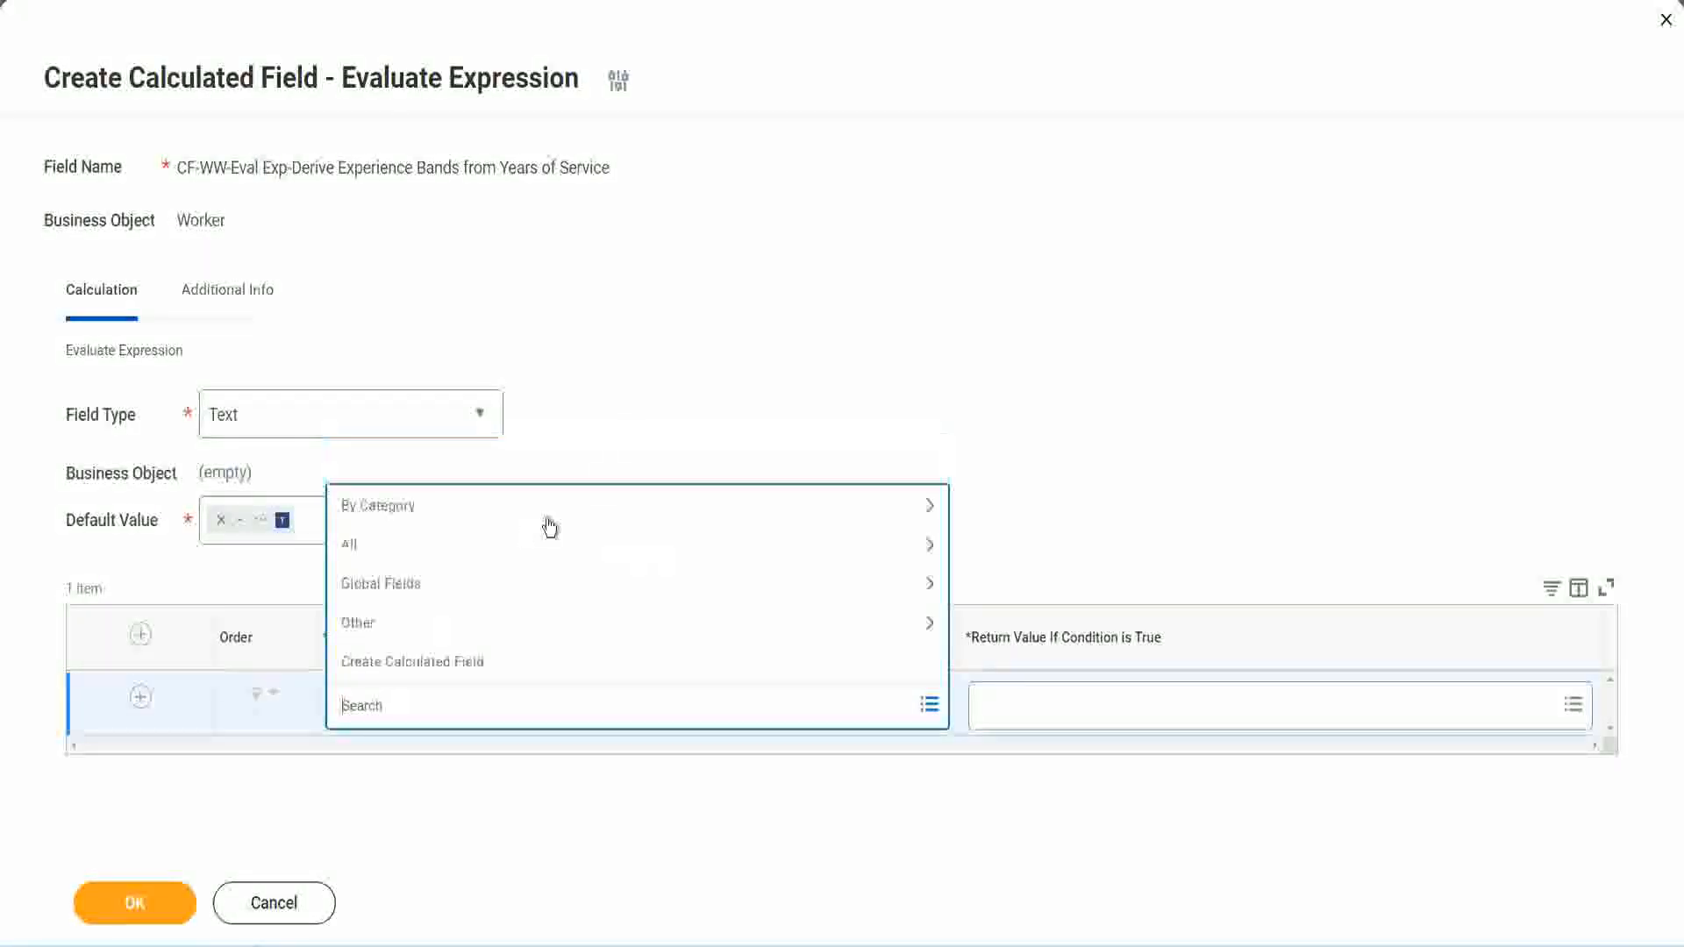
{"action": "left_click", "coordinate": [643, 390]}
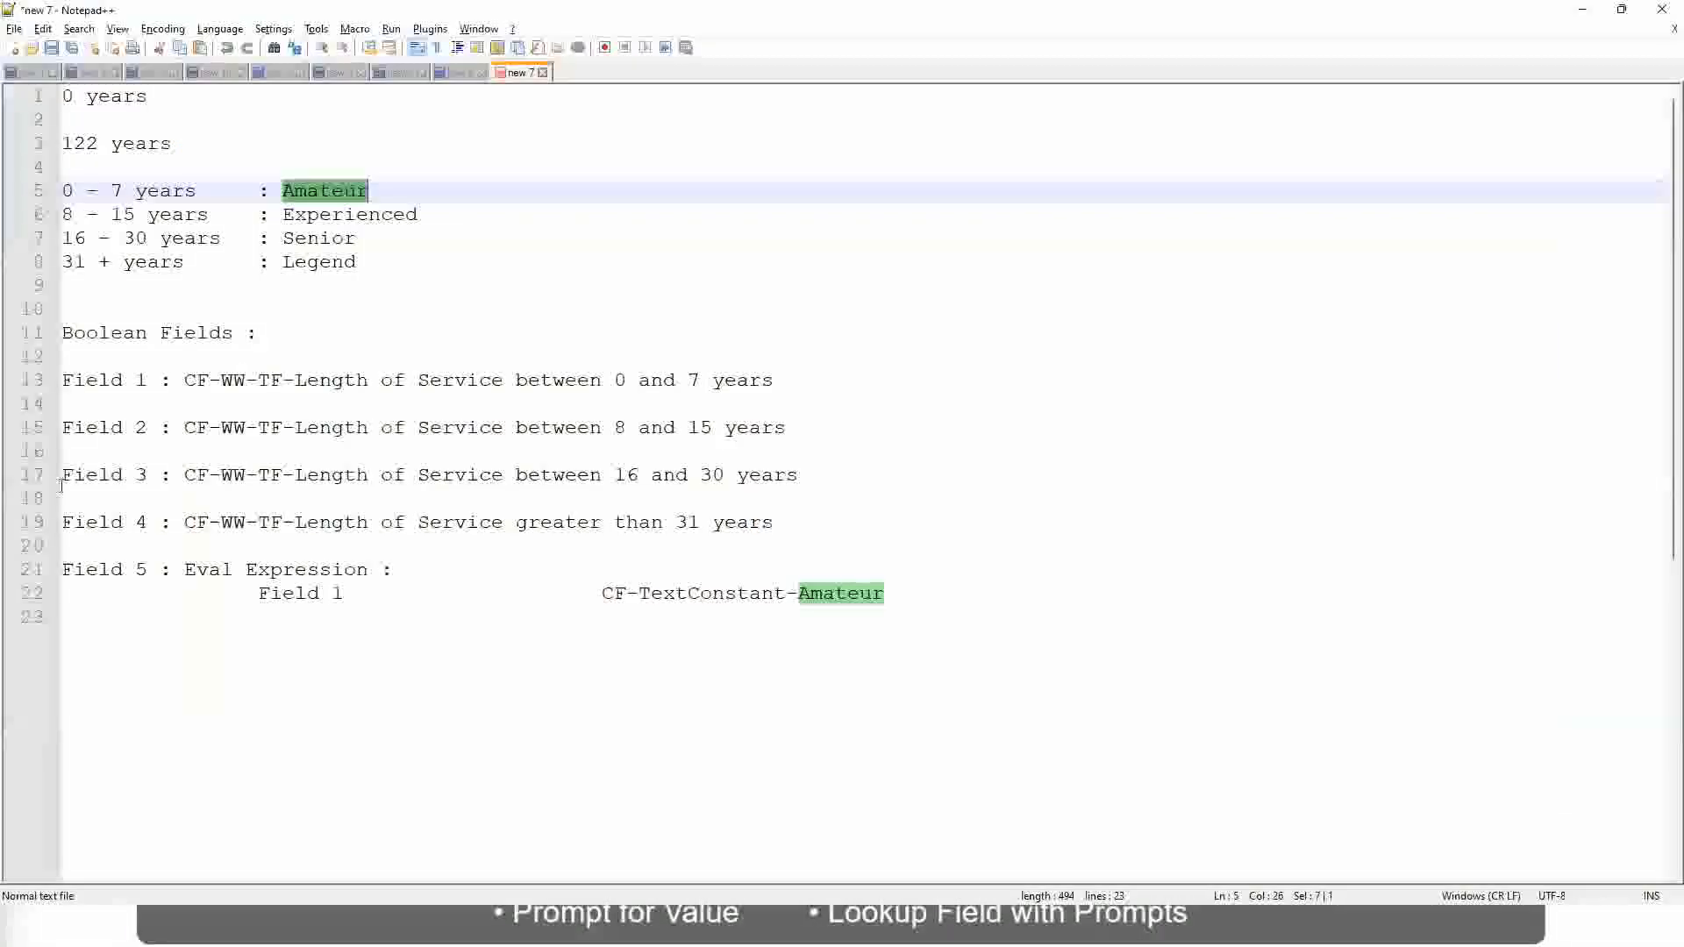
{"action": "double_click", "coordinate": [193, 380]}
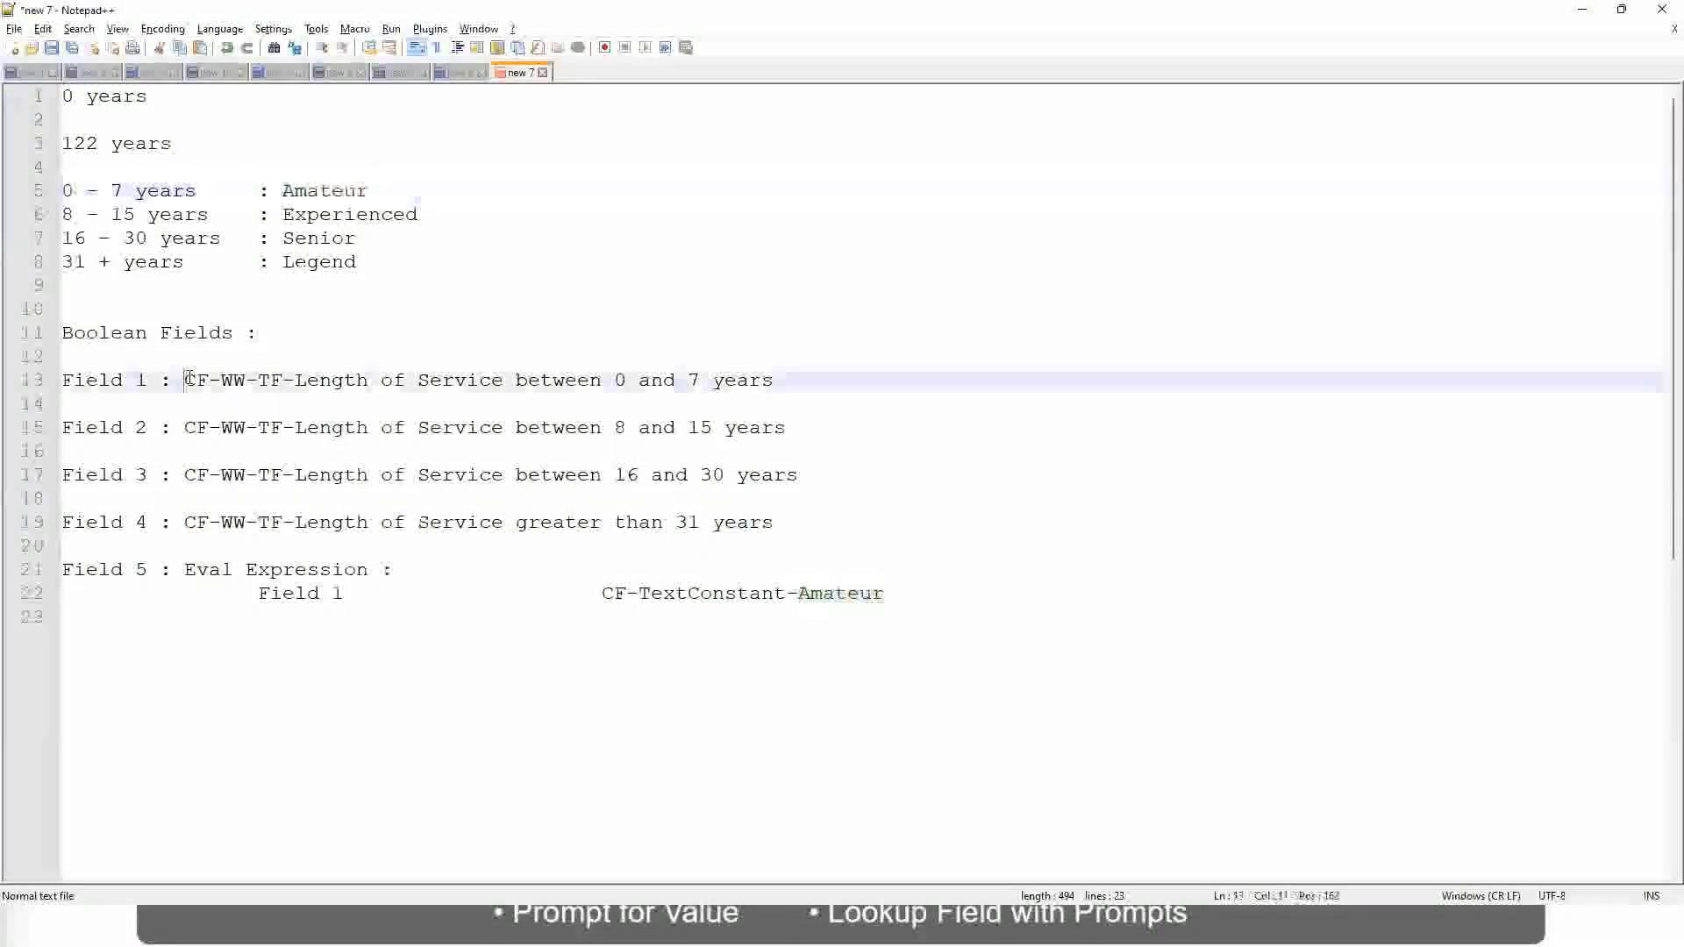
{"action": "left_click_drag", "start_coordinate": [291, 382], "coordinate": [775, 386]}
{"action": "key", "text": "ctrl+c"}
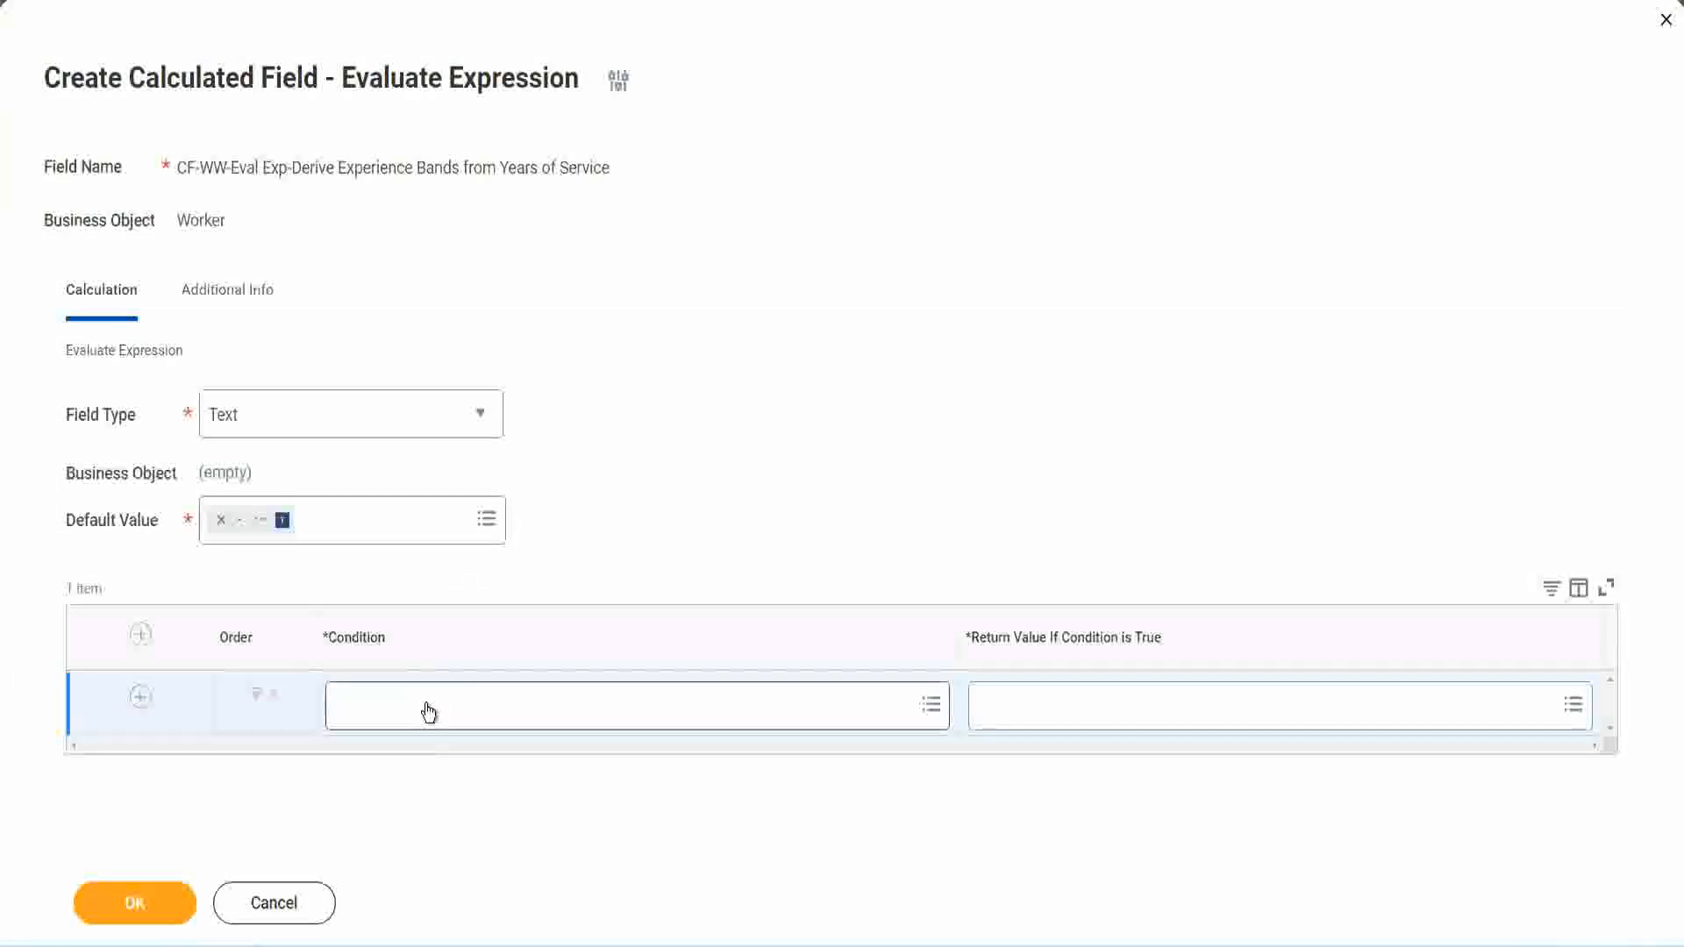
{"action": "left_click", "coordinate": [428, 712]}
{"action": "key", "text": "ctrl+v"}
{"action": "key", "text": "Return"}
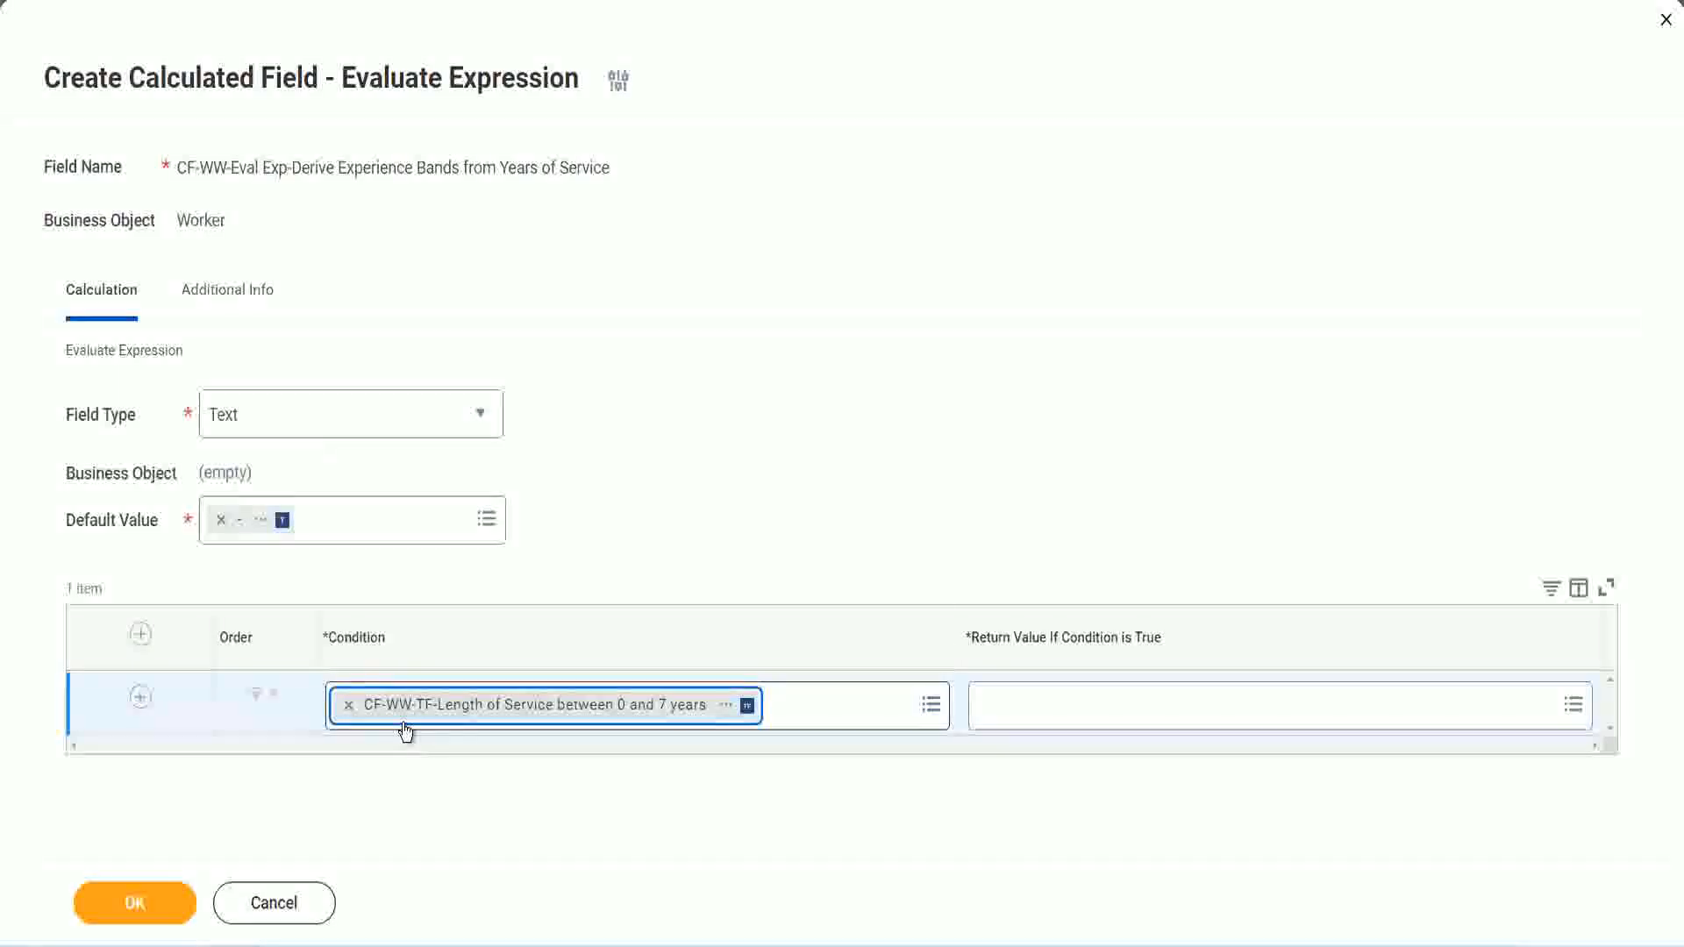
{"action": "left_click", "coordinate": [778, 489]}
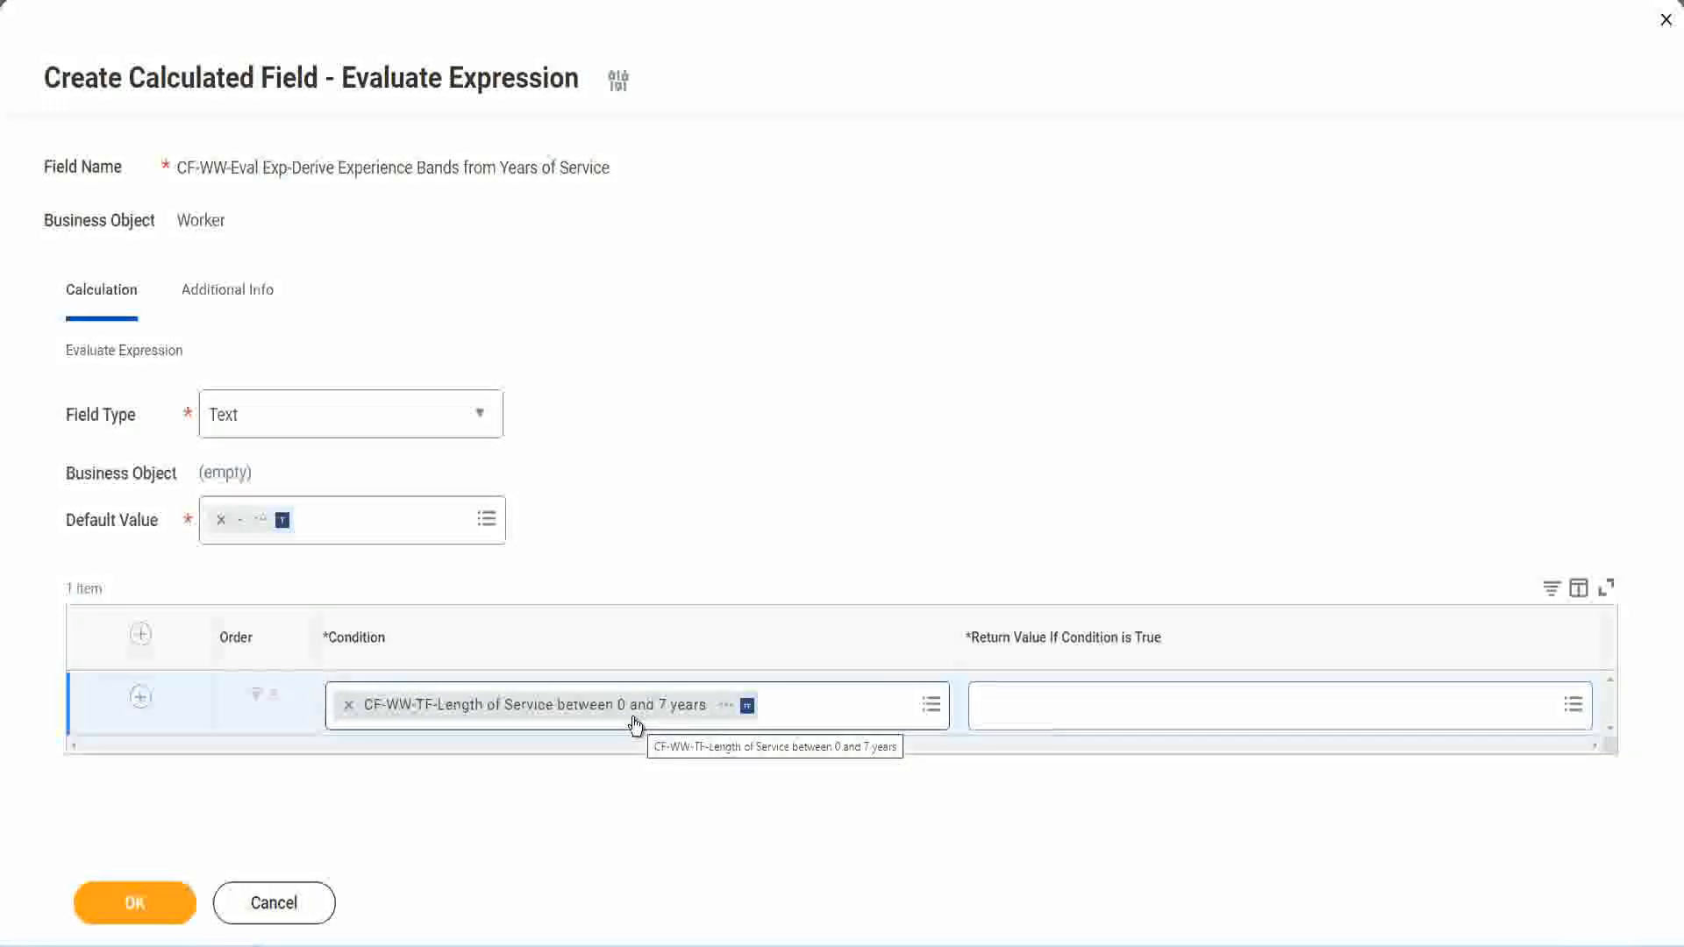
{"action": "left_click", "coordinate": [1095, 719]}
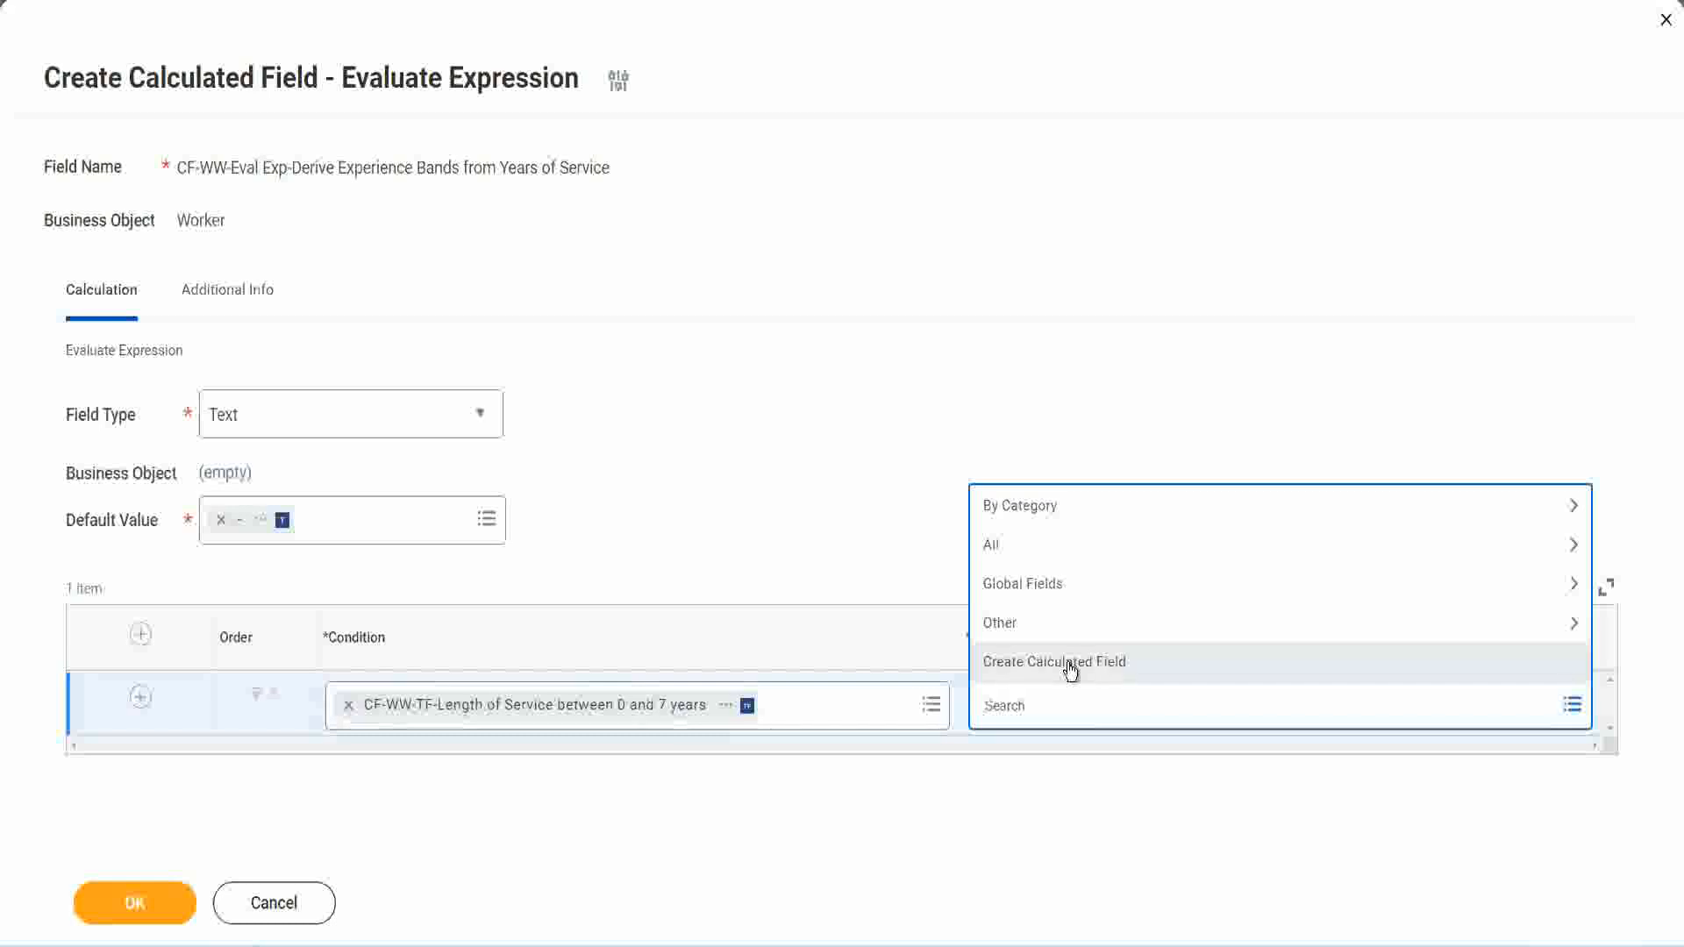
{"action": "left_click", "coordinate": [973, 430]}
{"action": "left_click", "coordinate": [1014, 714]}
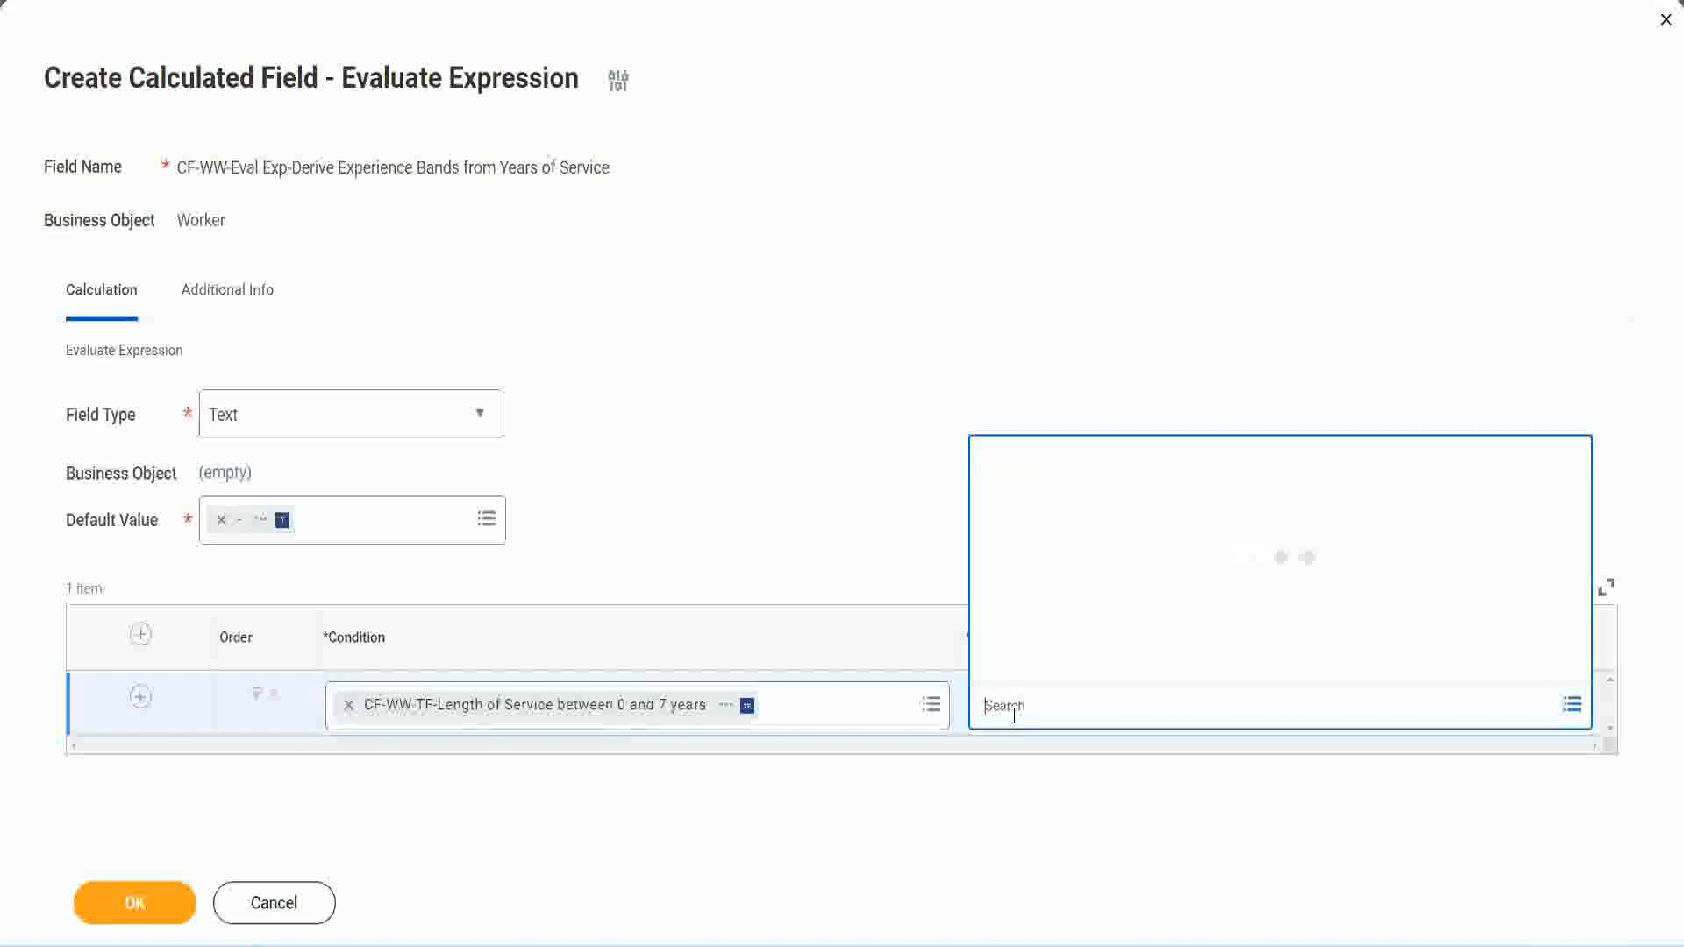
{"action": "type", "text": "Amateure"}
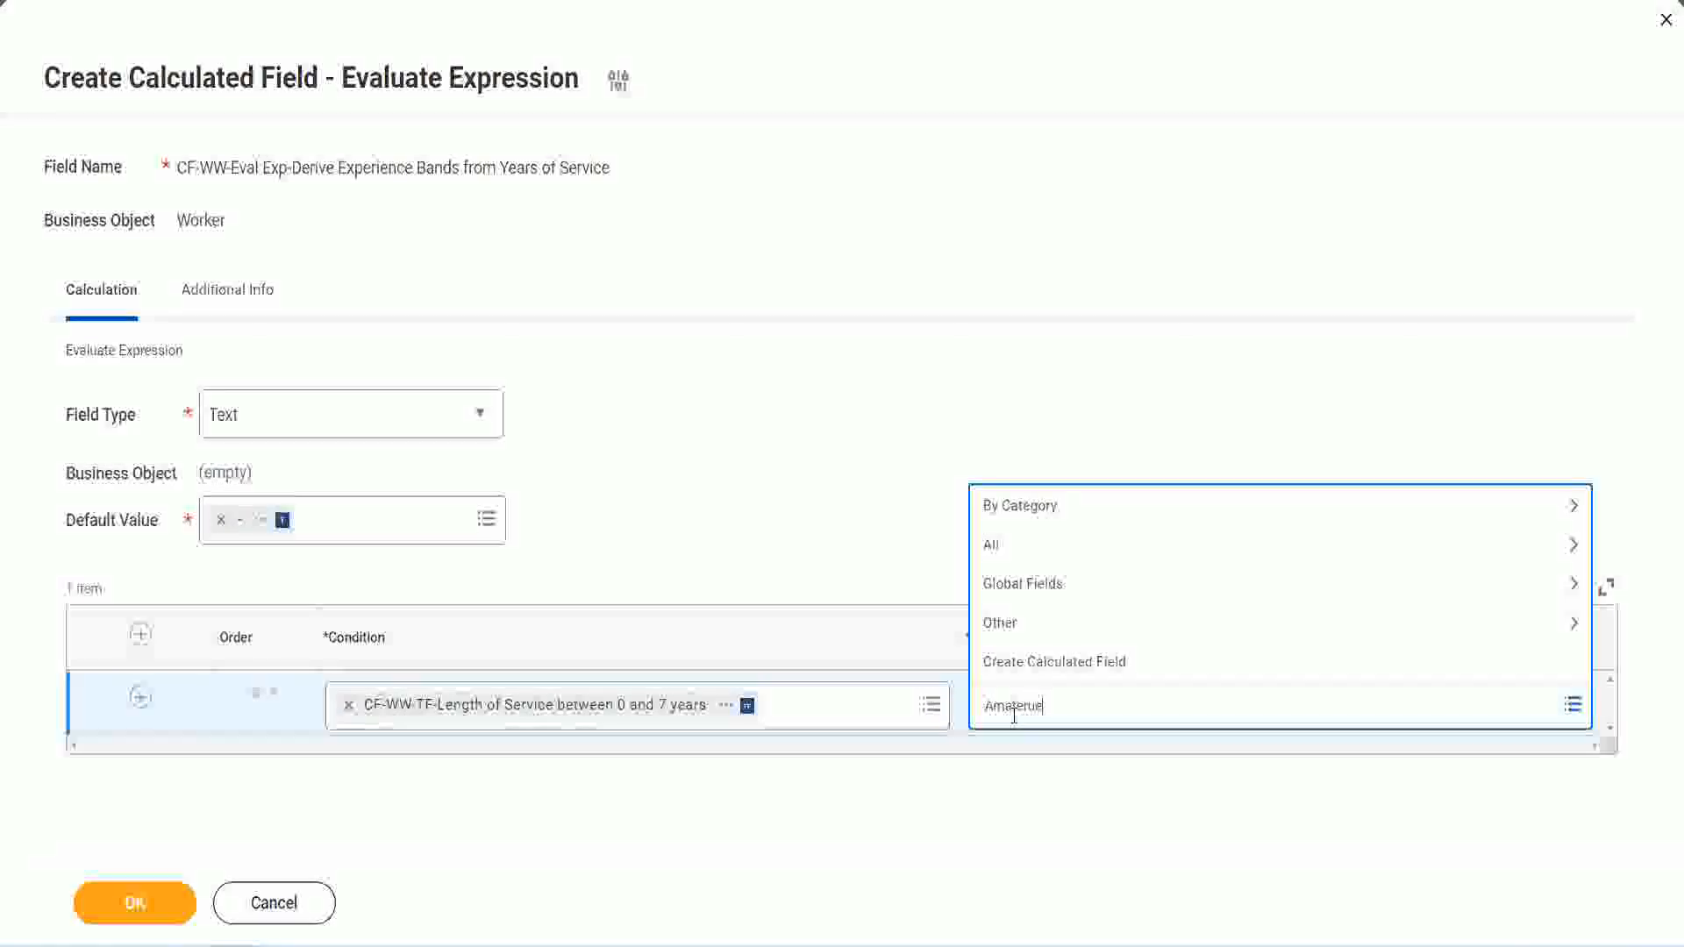
{"action": "left_click", "coordinate": [849, 508]}
{"action": "left_click", "coordinate": [1061, 721]}
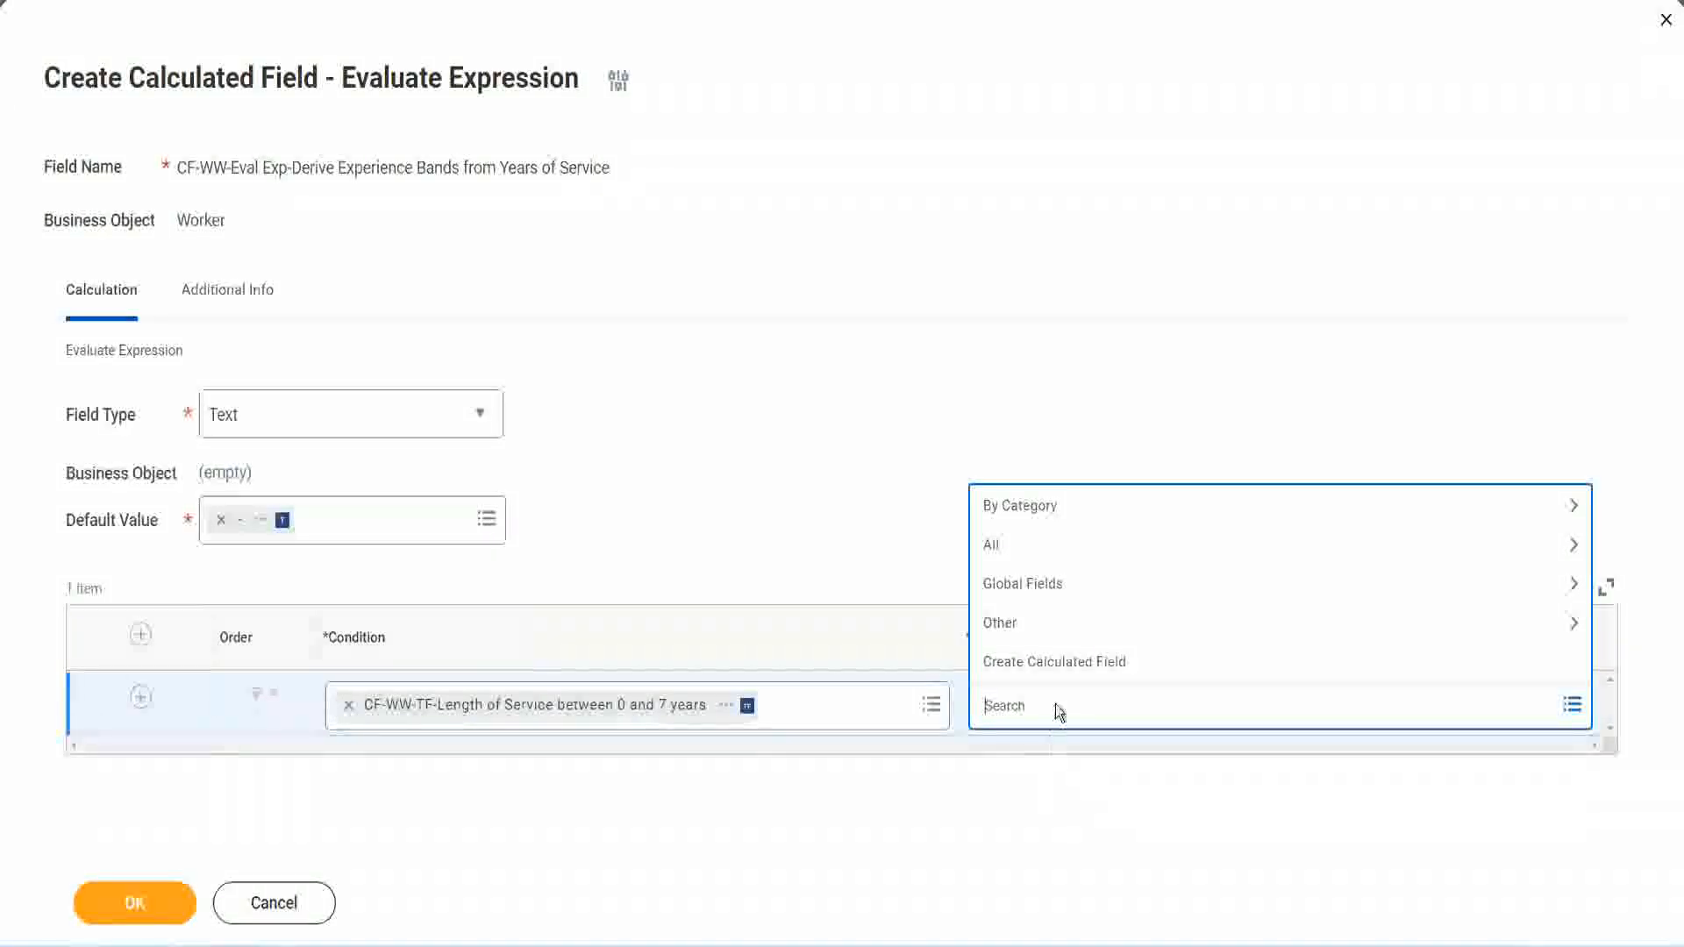
{"action": "left_click", "coordinate": [849, 511]}
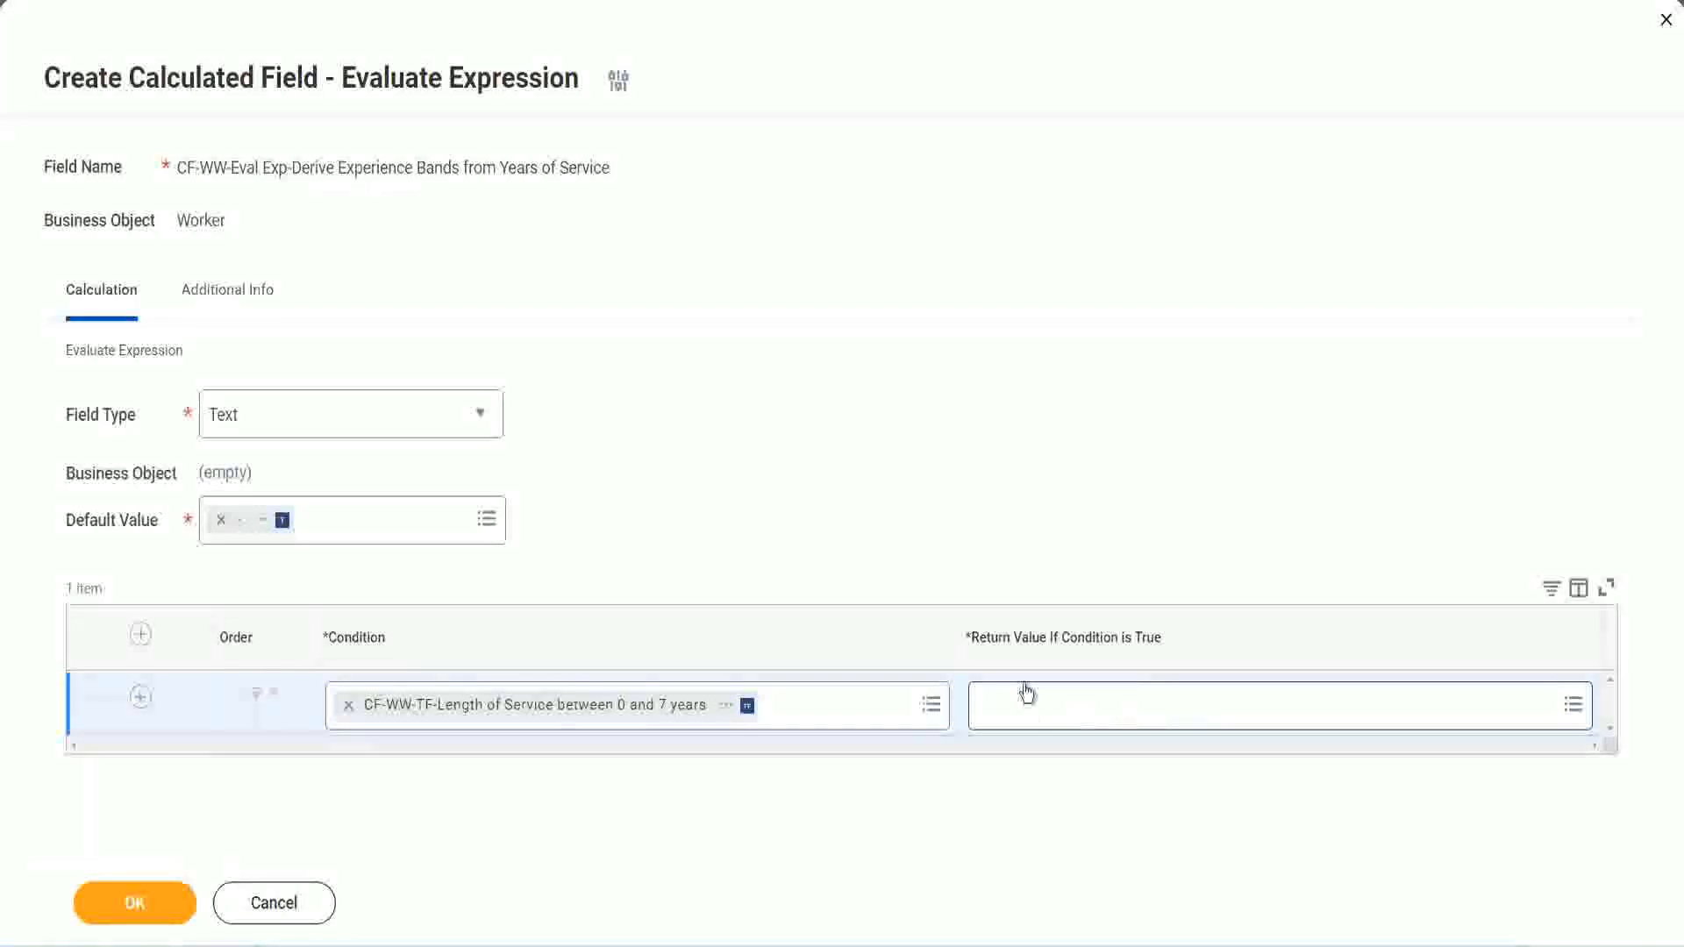
Step: Start a new calculated field for the first row's return value and name it CF-WW-TC-Amateur
{"action": "left_click", "coordinate": [1091, 705]}
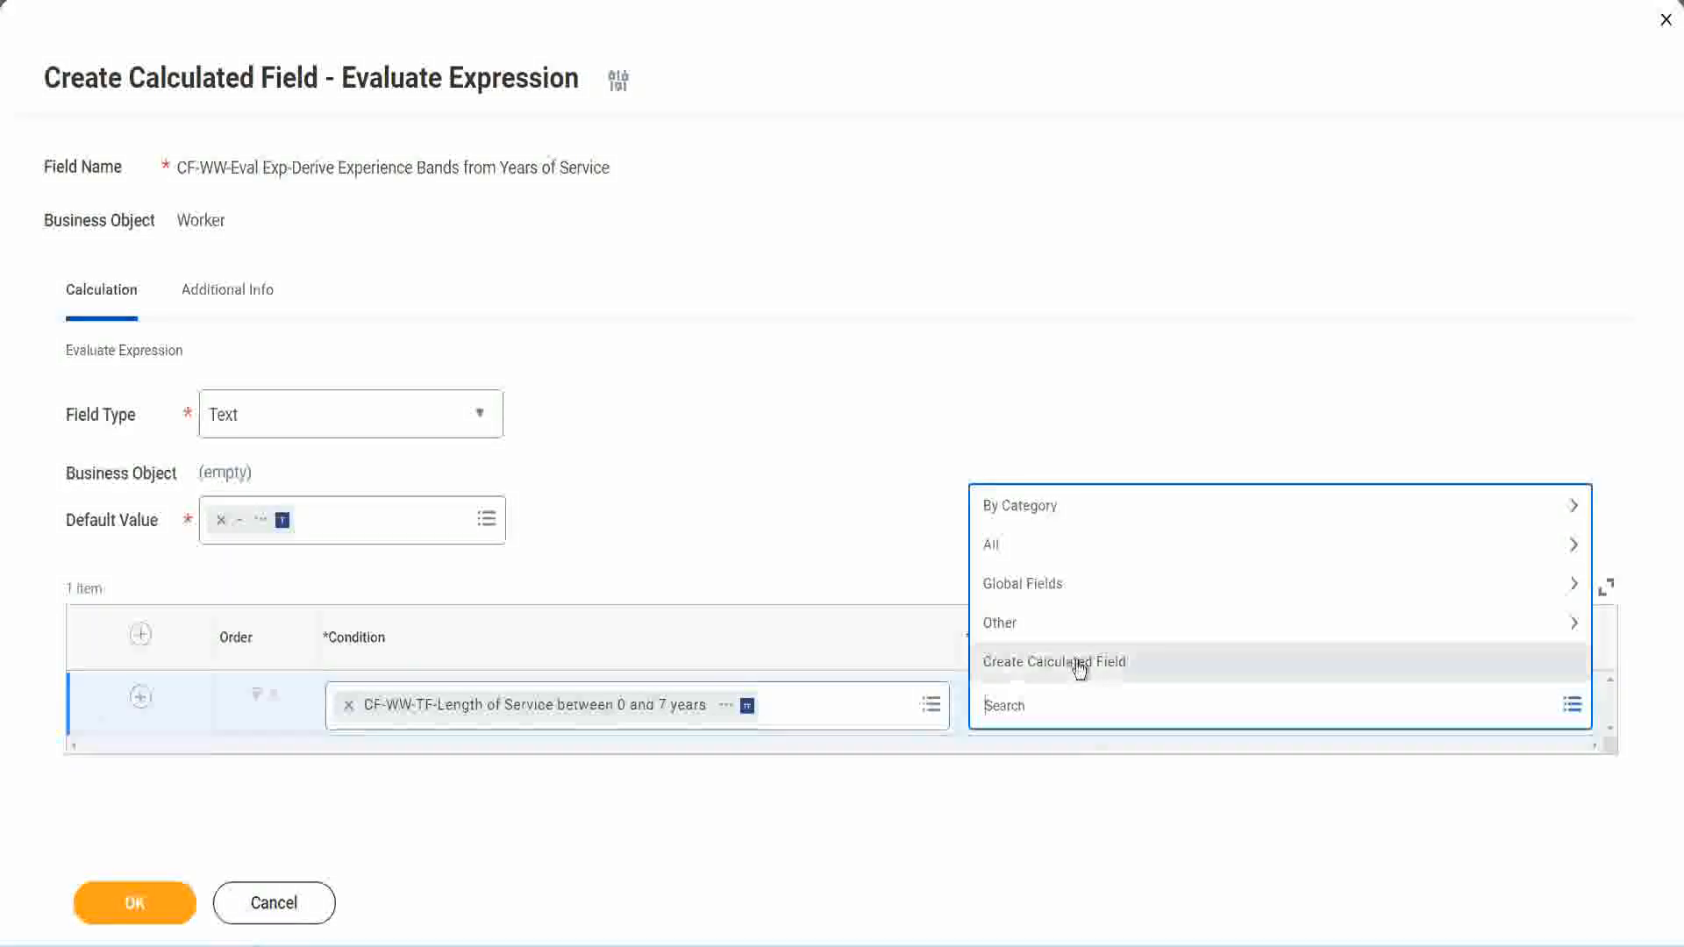
{"action": "left_click", "coordinate": [1077, 666]}
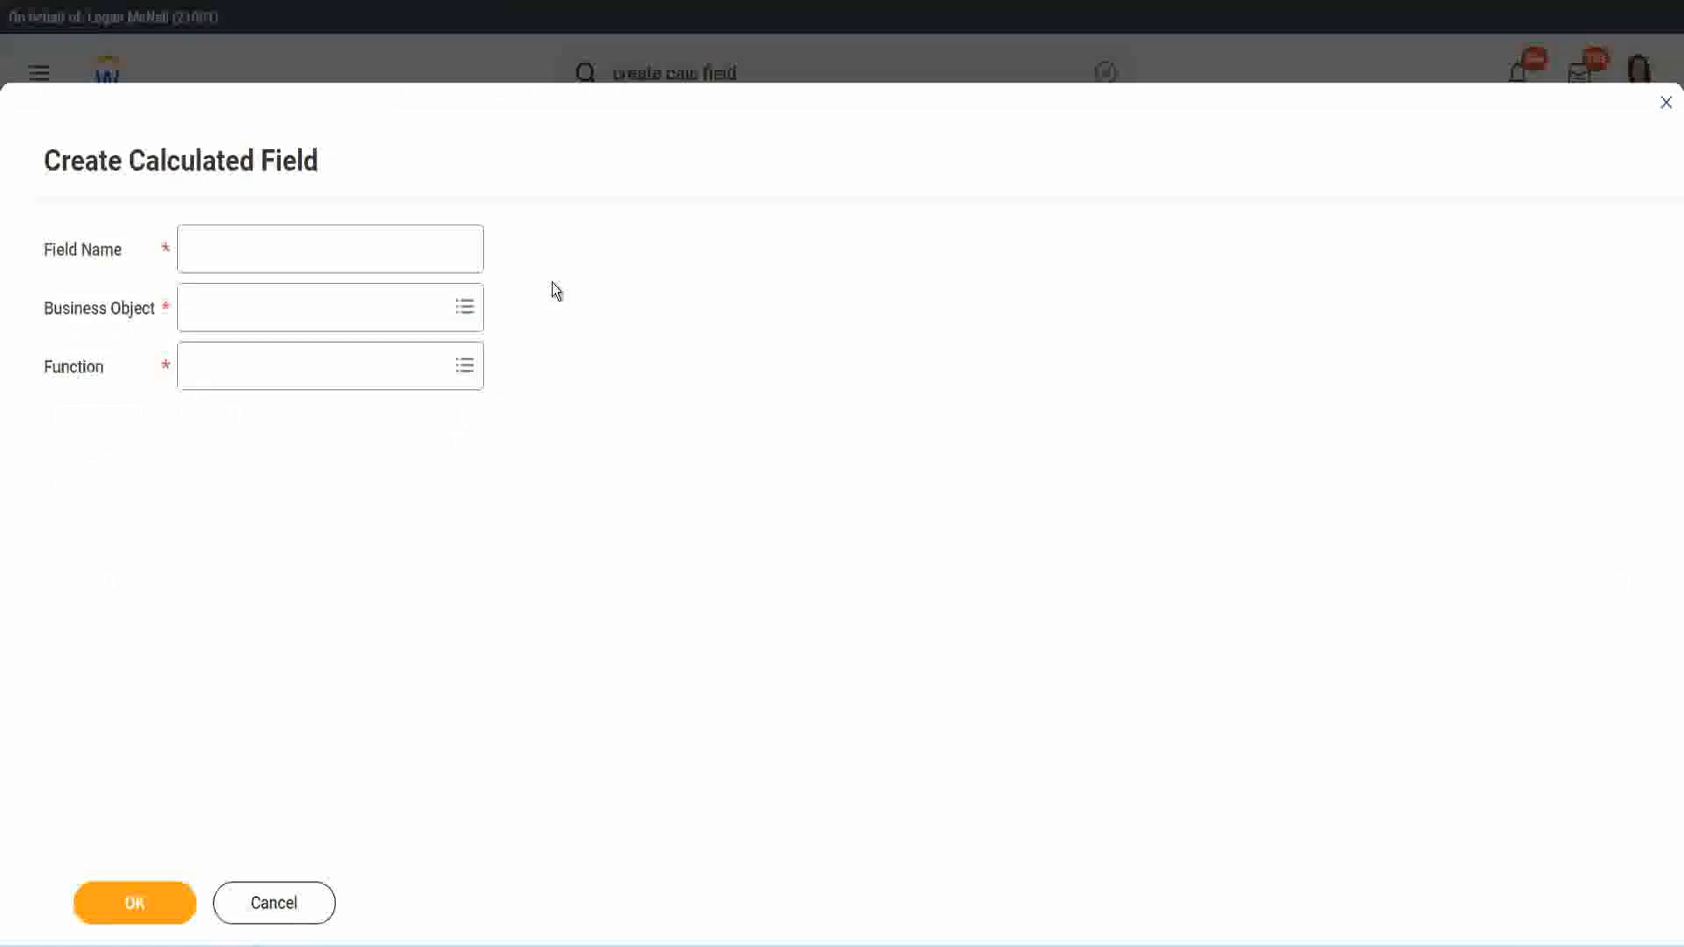
{"action": "left_click", "coordinate": [208, 250]}
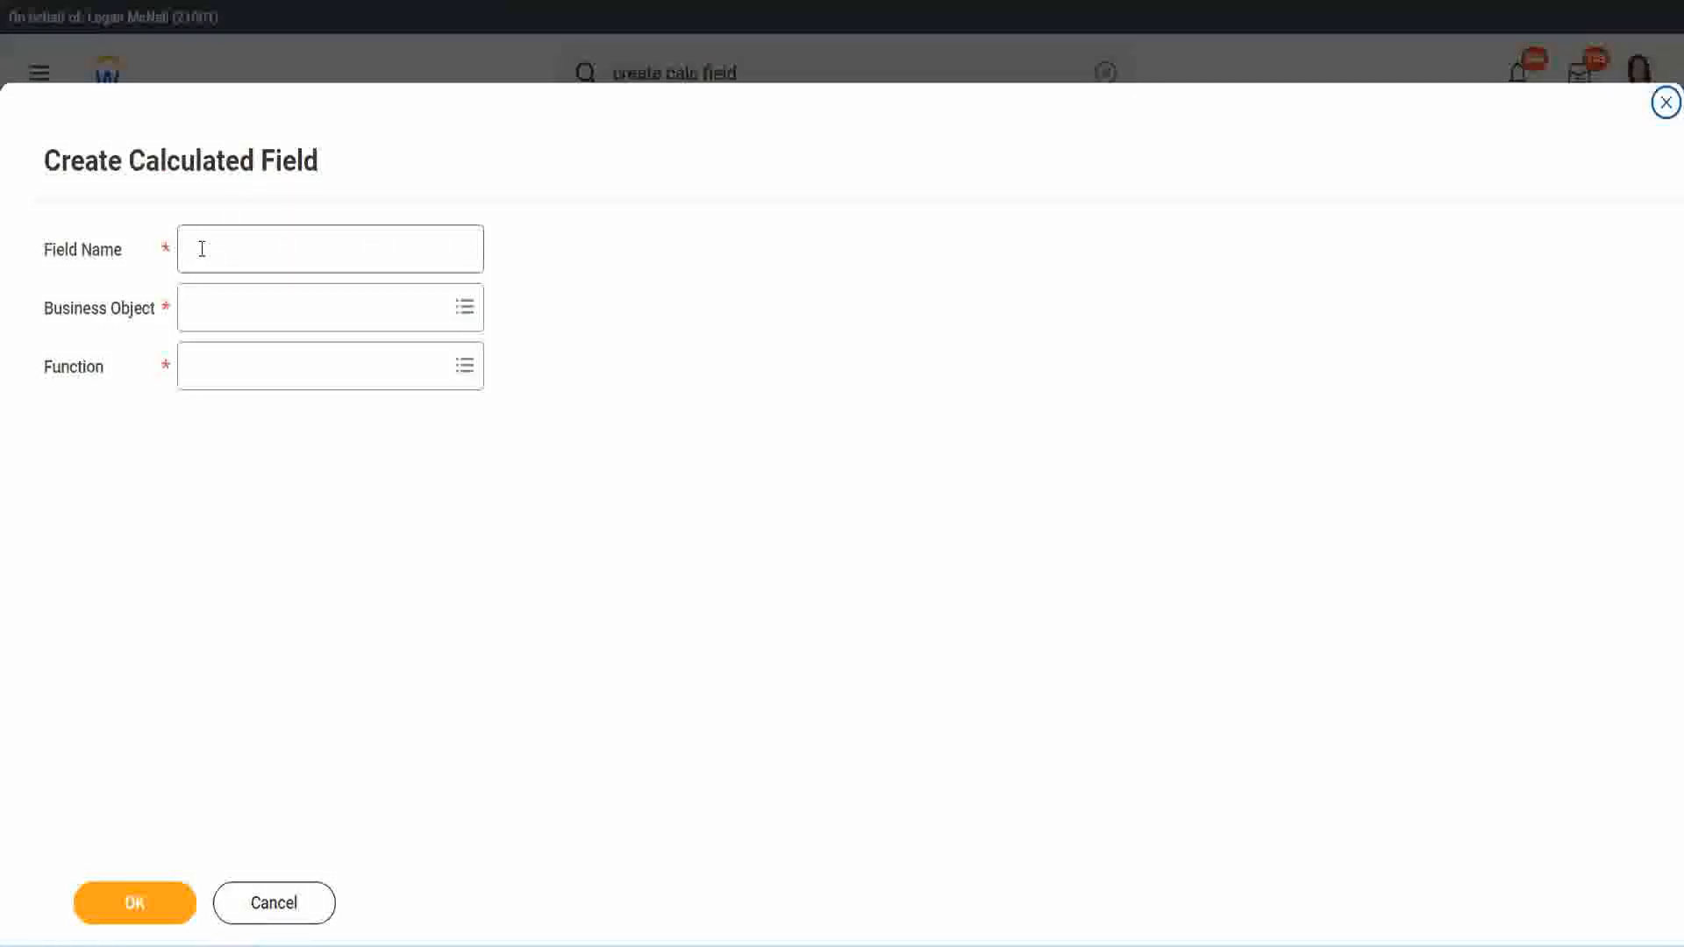
{"action": "type", "text": "CF-TC"}
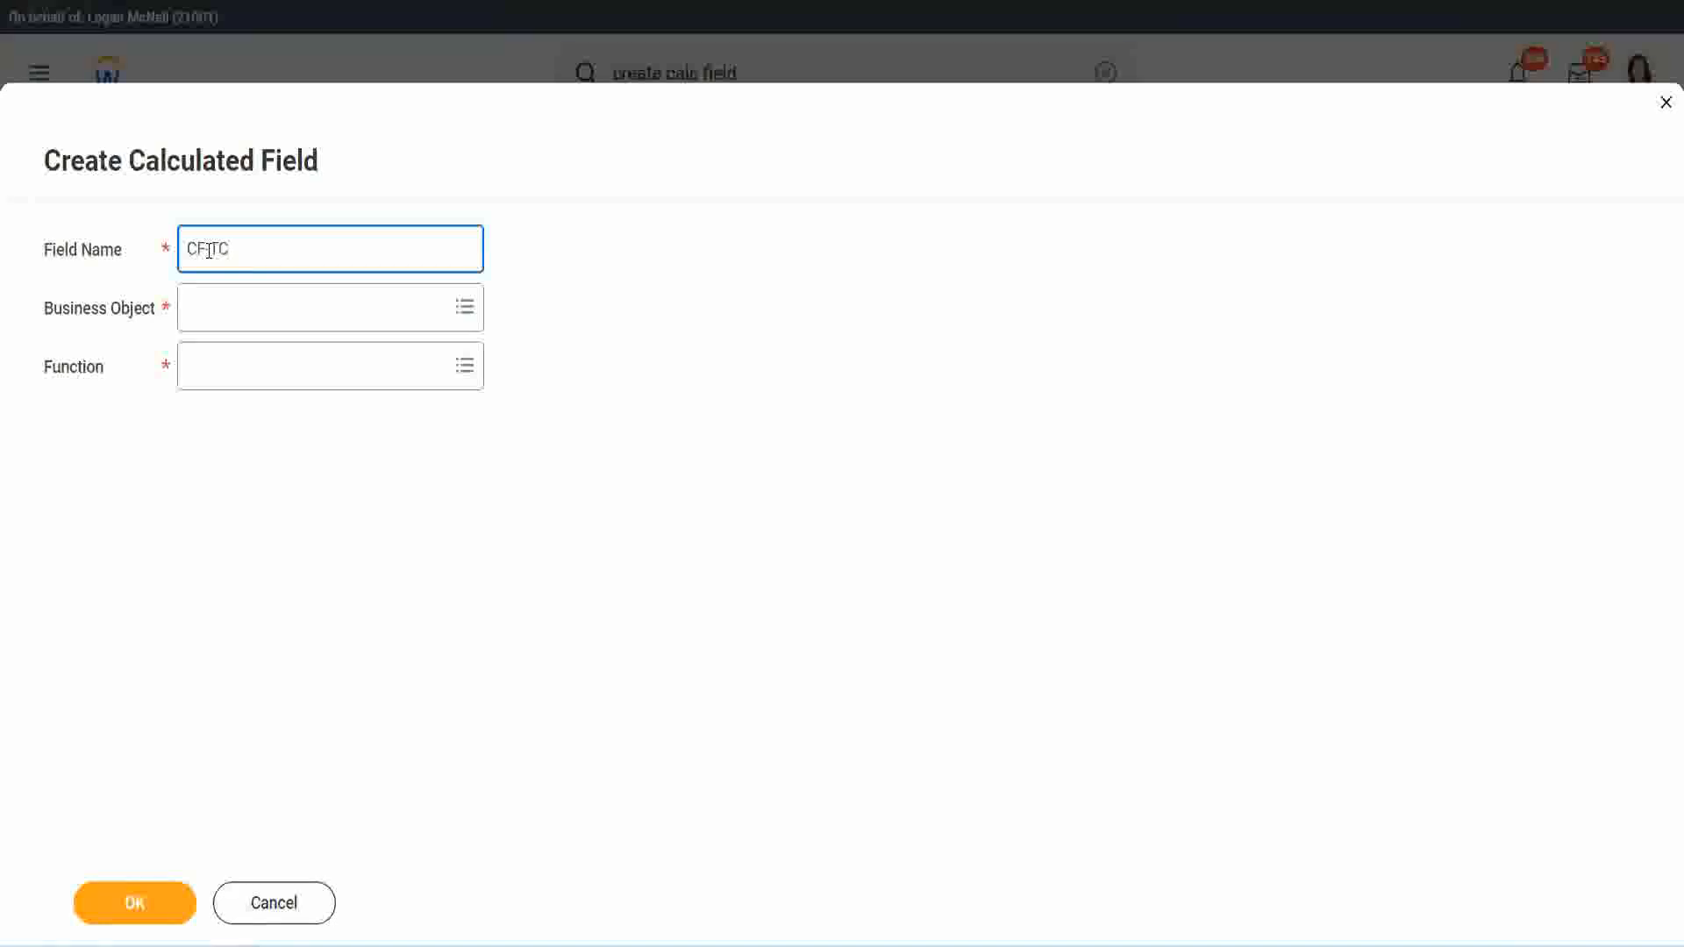
{"action": "type", "text": "-Amateur"}
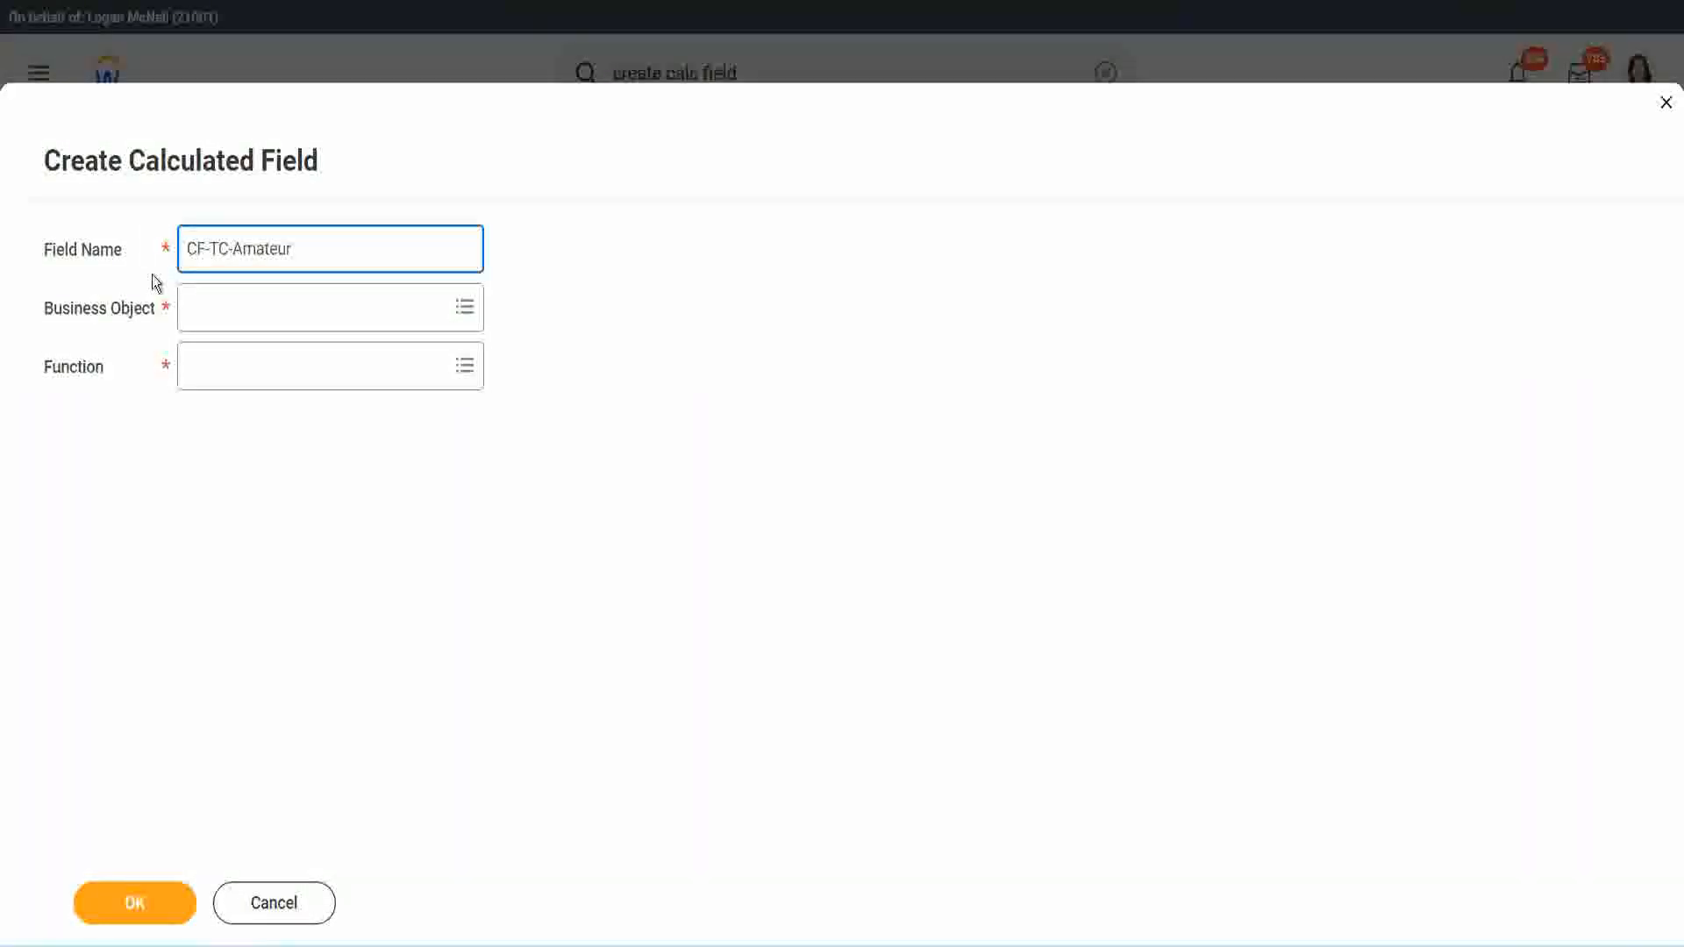
{"action": "left_click", "coordinate": [210, 249]}
{"action": "type", "text": "WW-"}
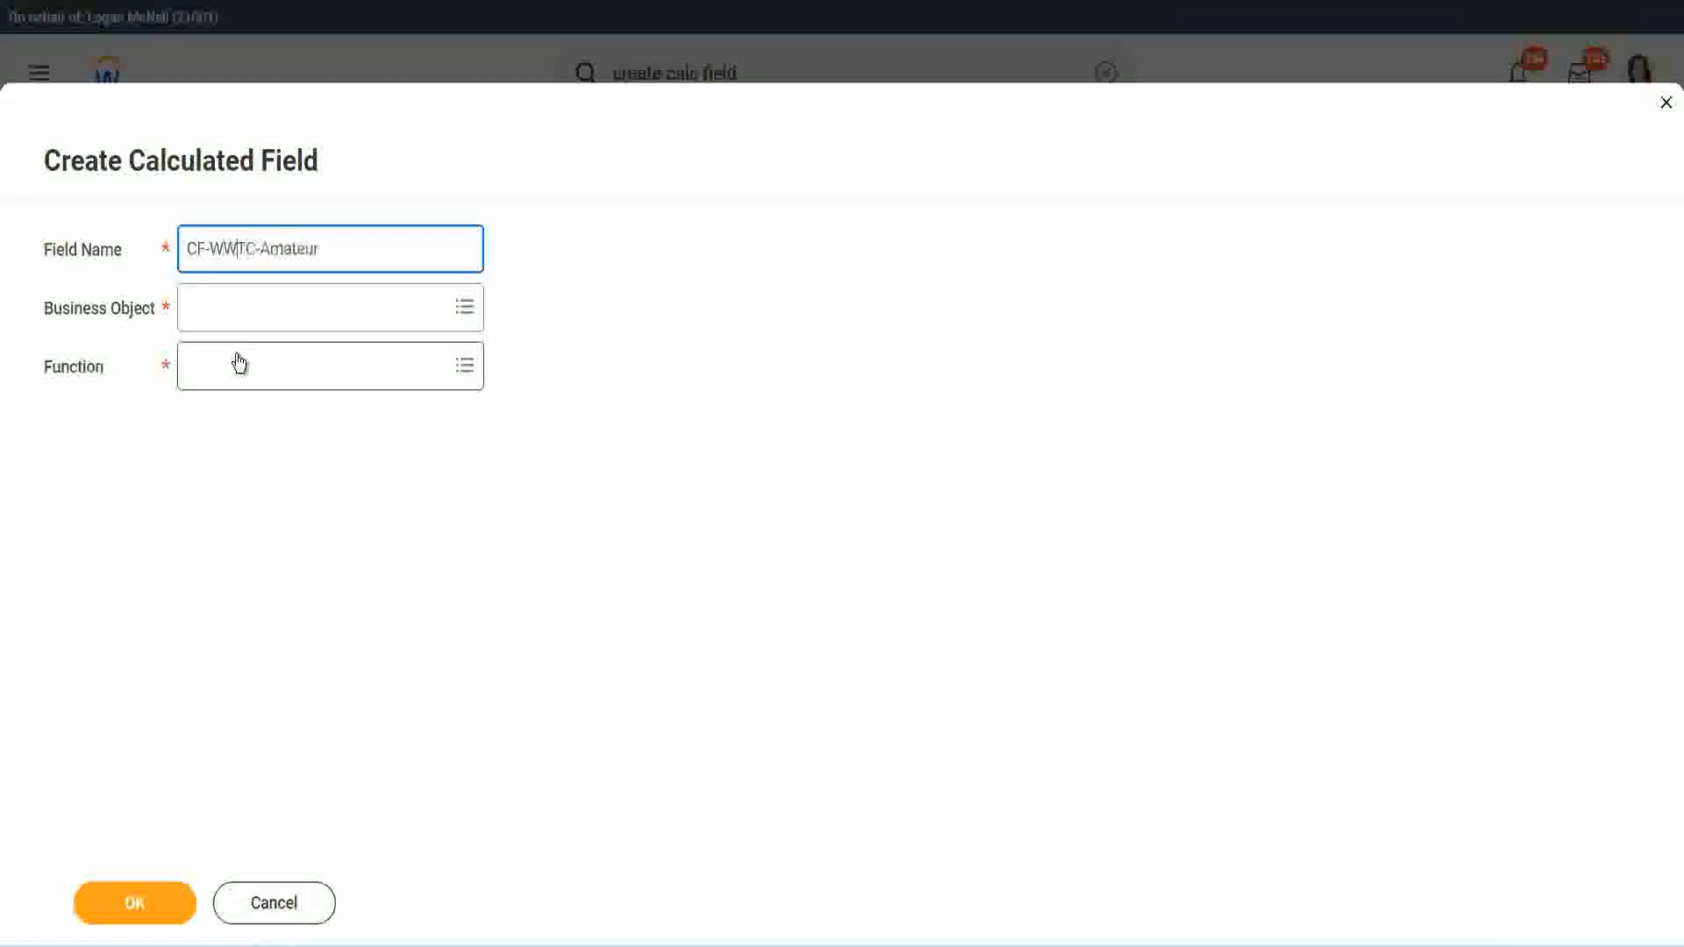
Step: Set the business object of the CF-WW-TC-Amateur field to Global
{"action": "left_click", "coordinate": [237, 312]}
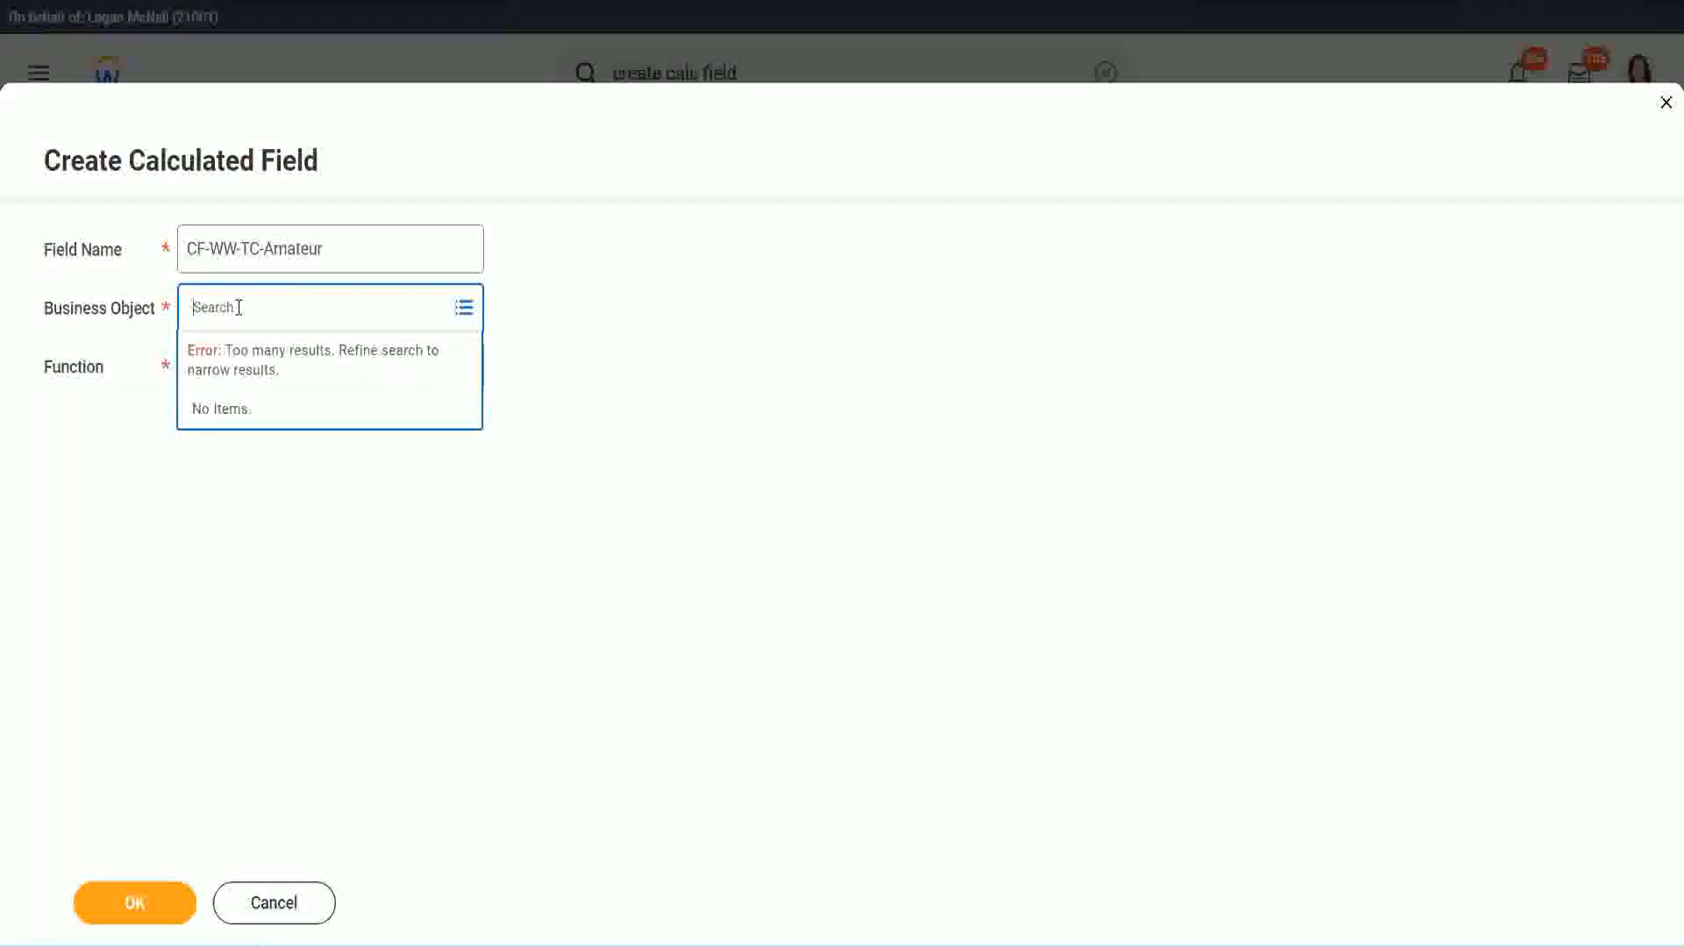
{"action": "type", "text": "worker"}
{"action": "key", "text": "BackSpace"}
{"action": "key", "text": "BackSpace"}
{"action": "type", "text": "glob"}
{"action": "key", "text": "Return"}
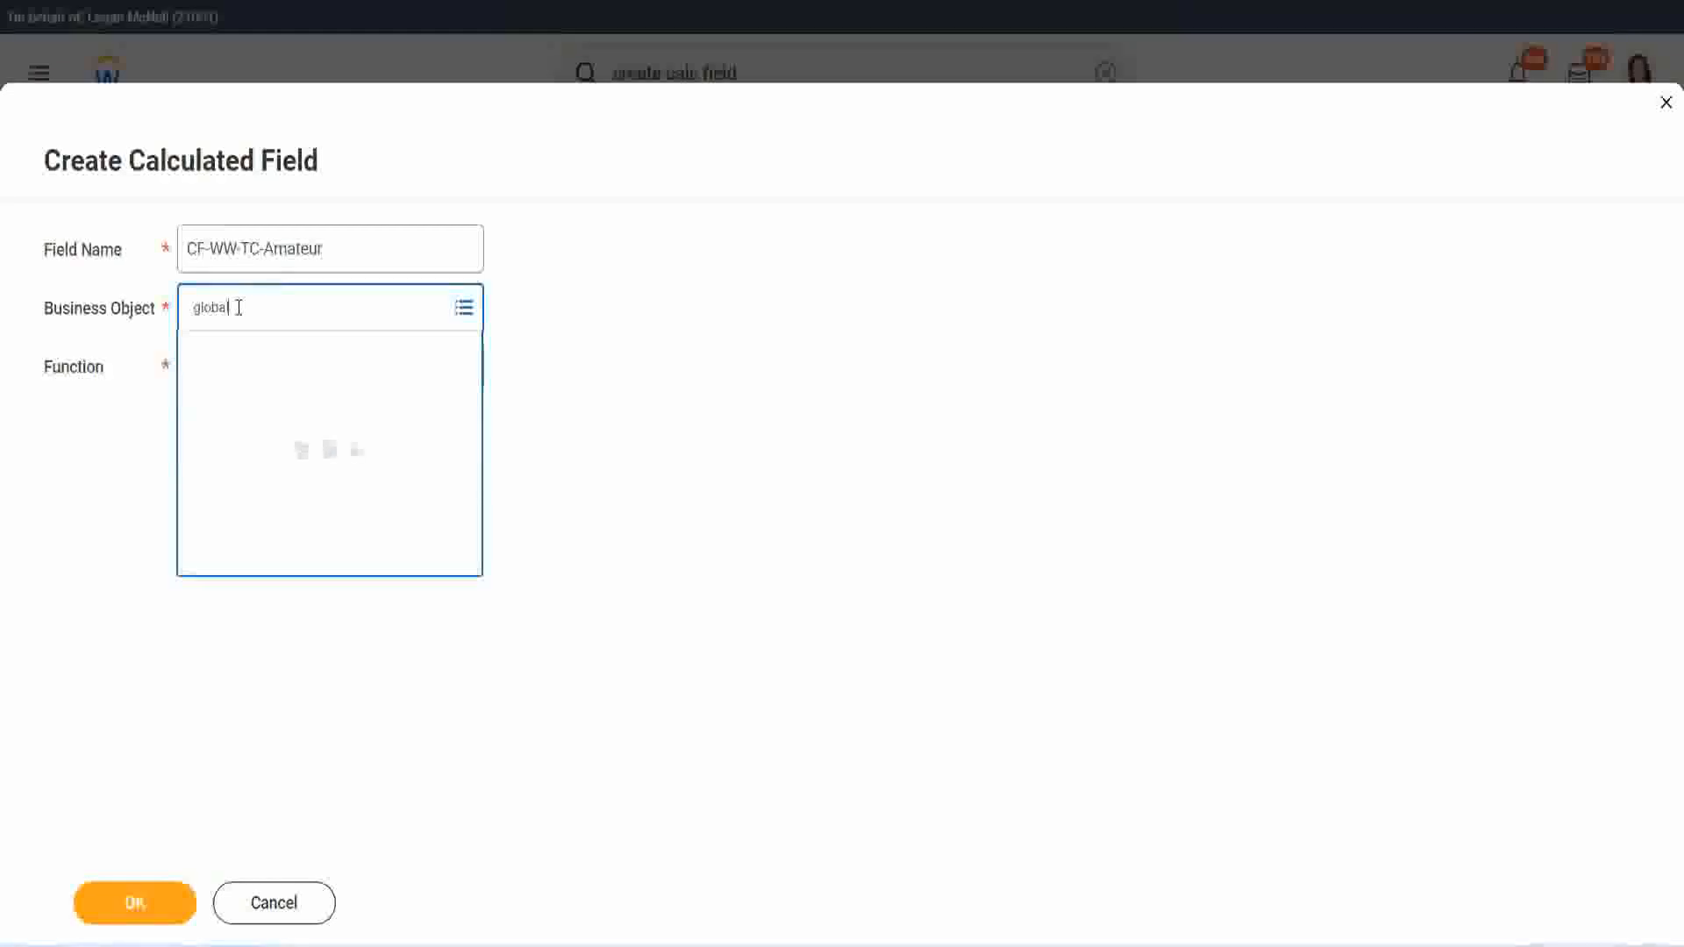
{"action": "left_click", "coordinate": [263, 409]}
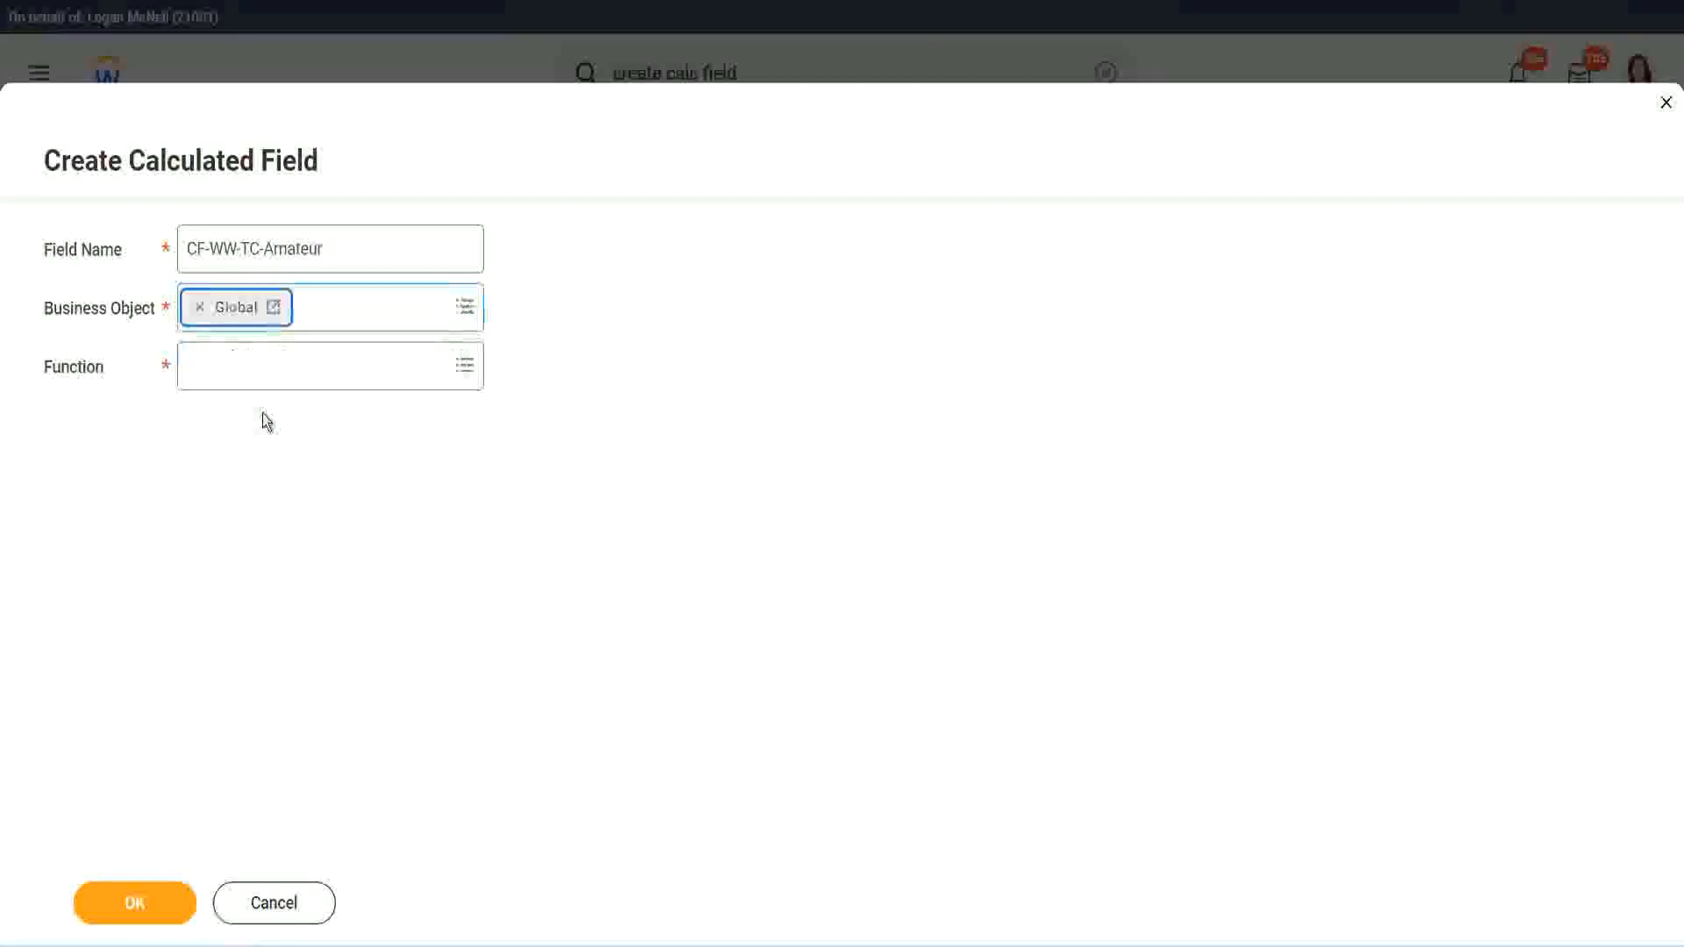
{"action": "left_click_drag", "start_coordinate": [334, 248], "coordinate": [309, 250]}
{"action": "left_click_drag", "start_coordinate": [57, 165], "coordinate": [54, 167]}
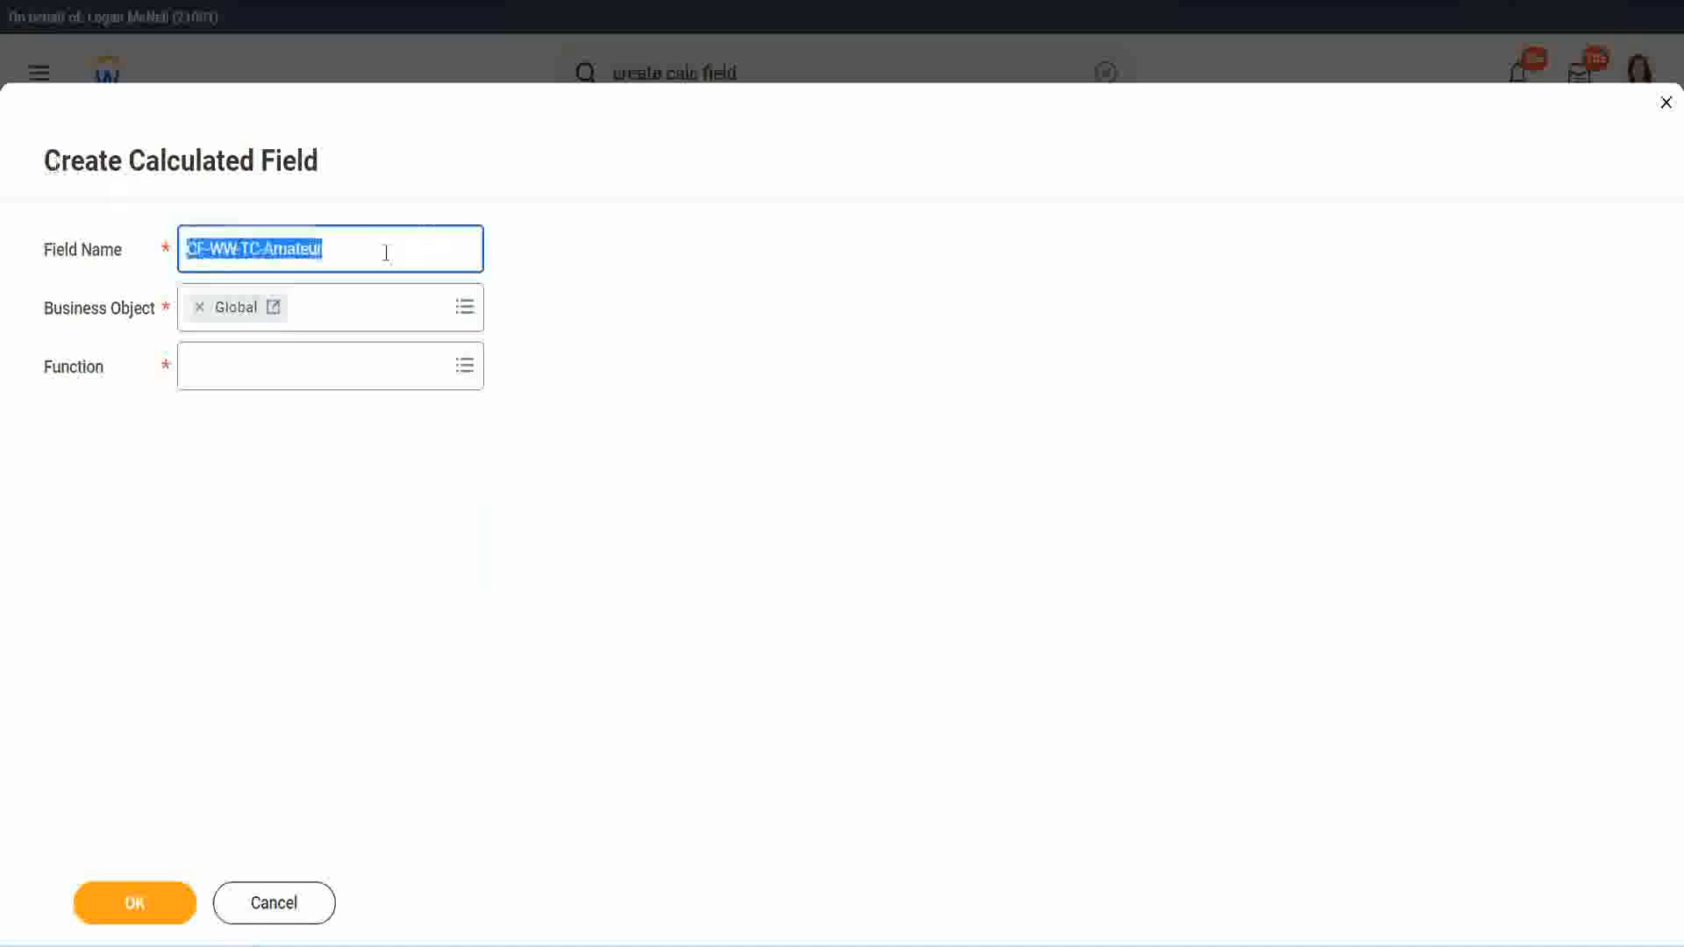
{"action": "left_click", "coordinate": [368, 254]}
{"action": "double_click", "coordinate": [290, 247]}
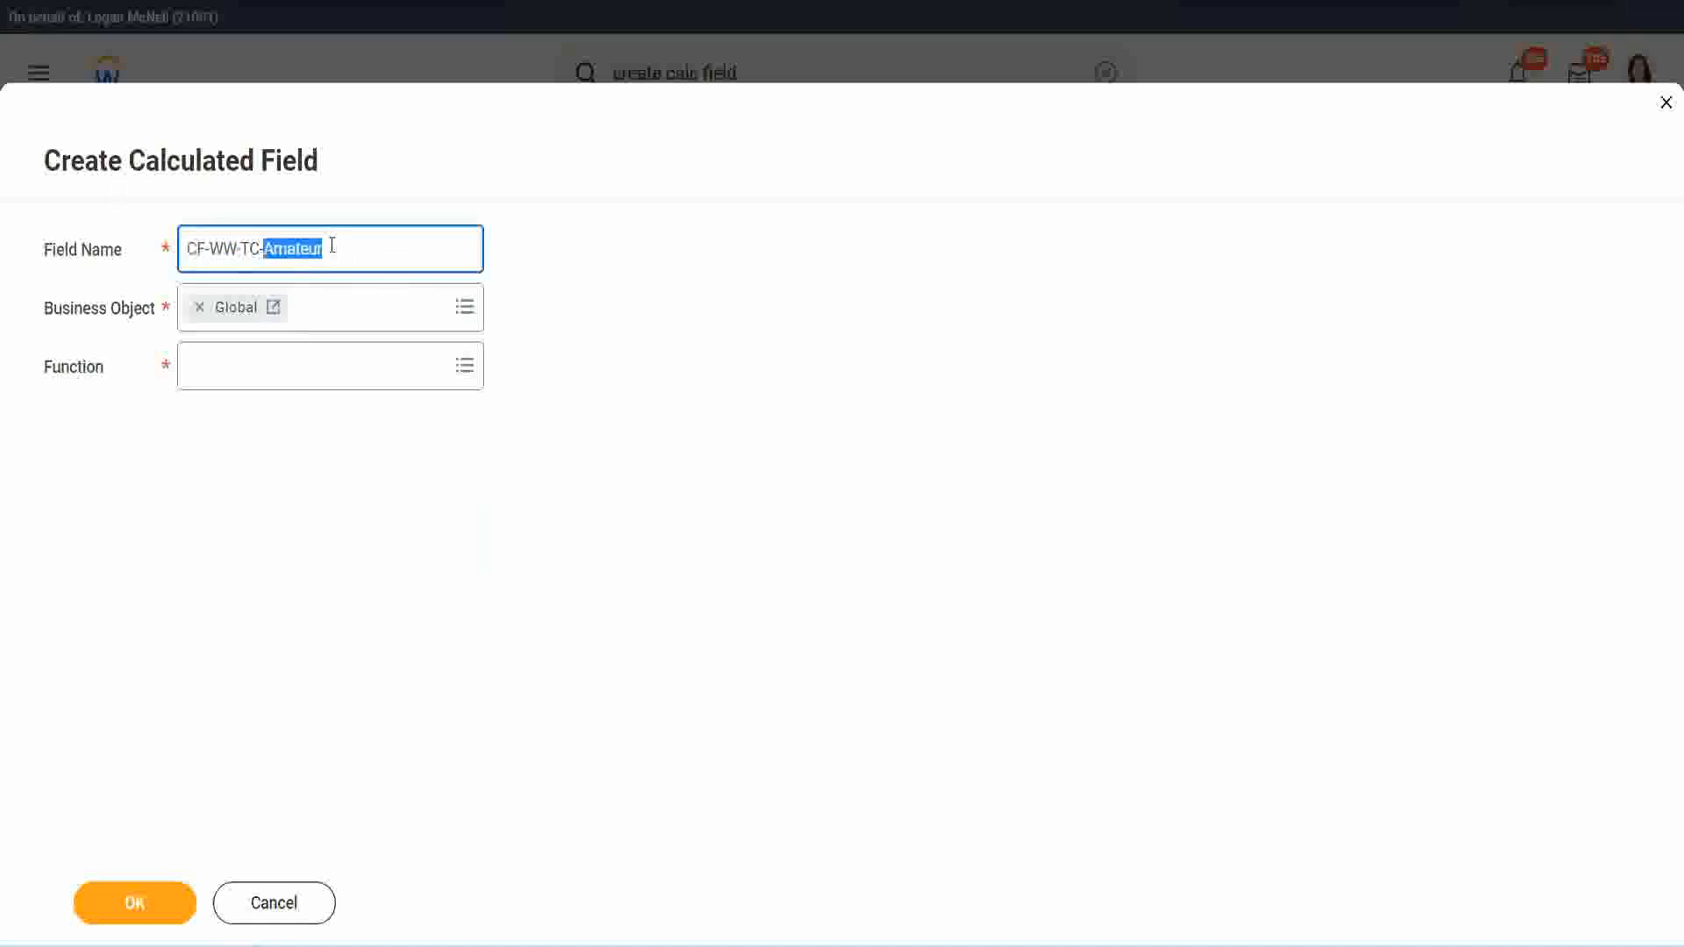
{"action": "left_click", "coordinate": [349, 246]}
{"action": "double_click", "coordinate": [314, 251]}
Step: Choose Text Constant as the new field's function and continue to its definition
{"action": "left_click", "coordinate": [232, 366]}
{"action": "type", "text": "text cons"}
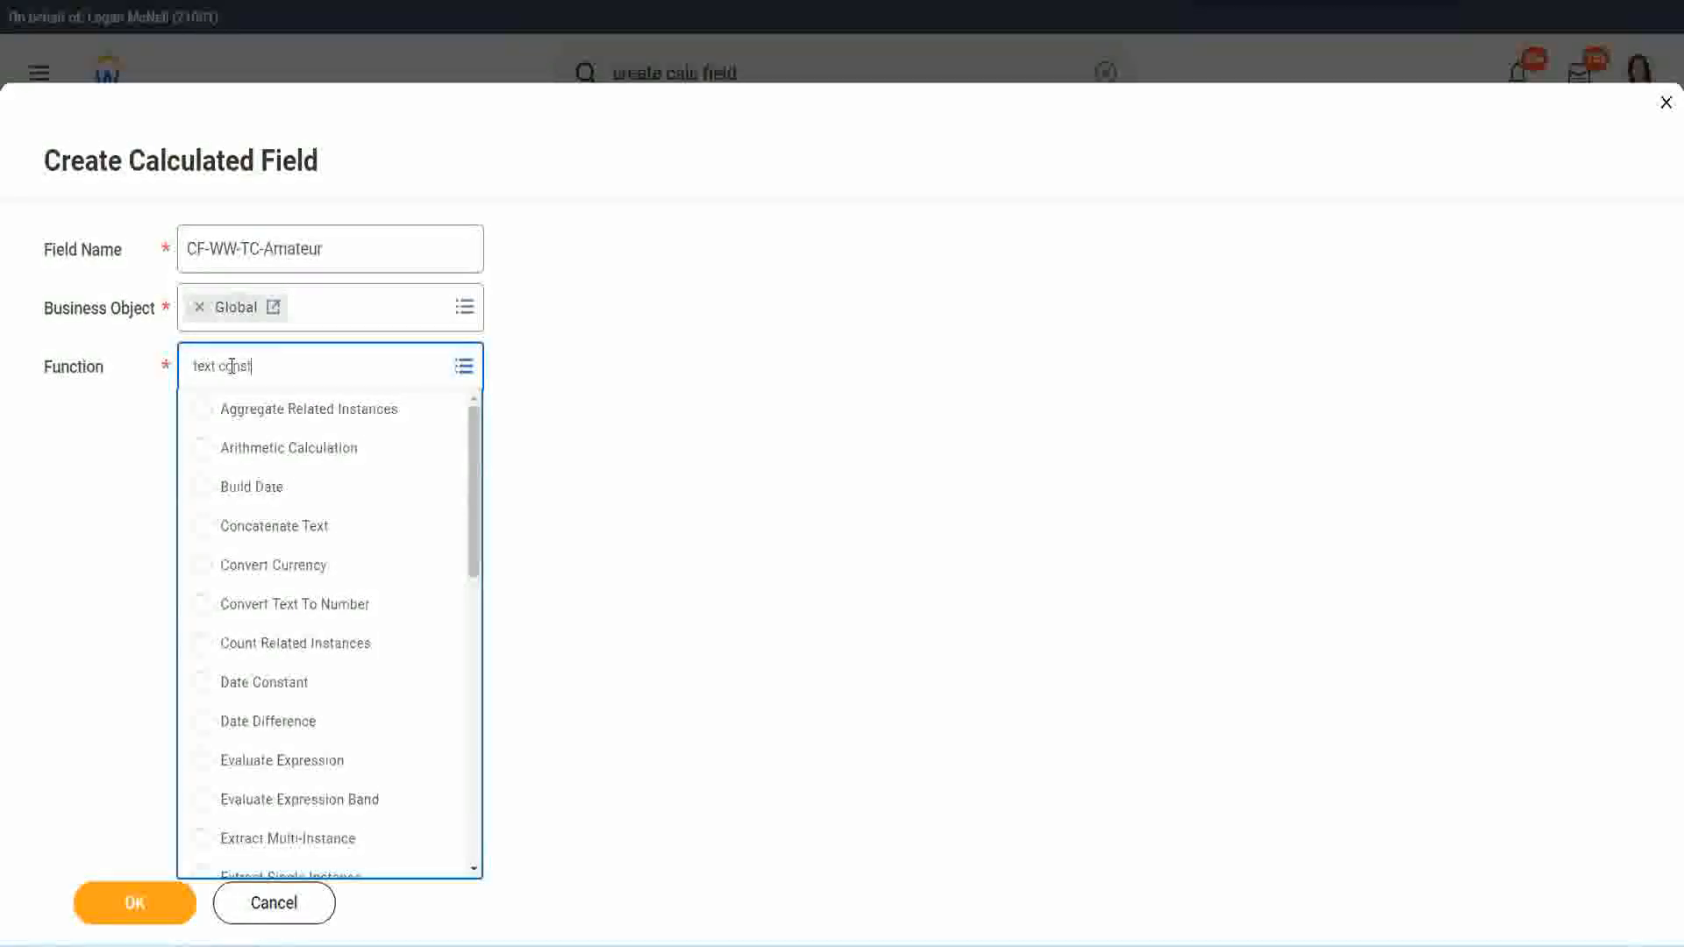
{"action": "type", "text": "t"}
{"action": "key", "text": "Return"}
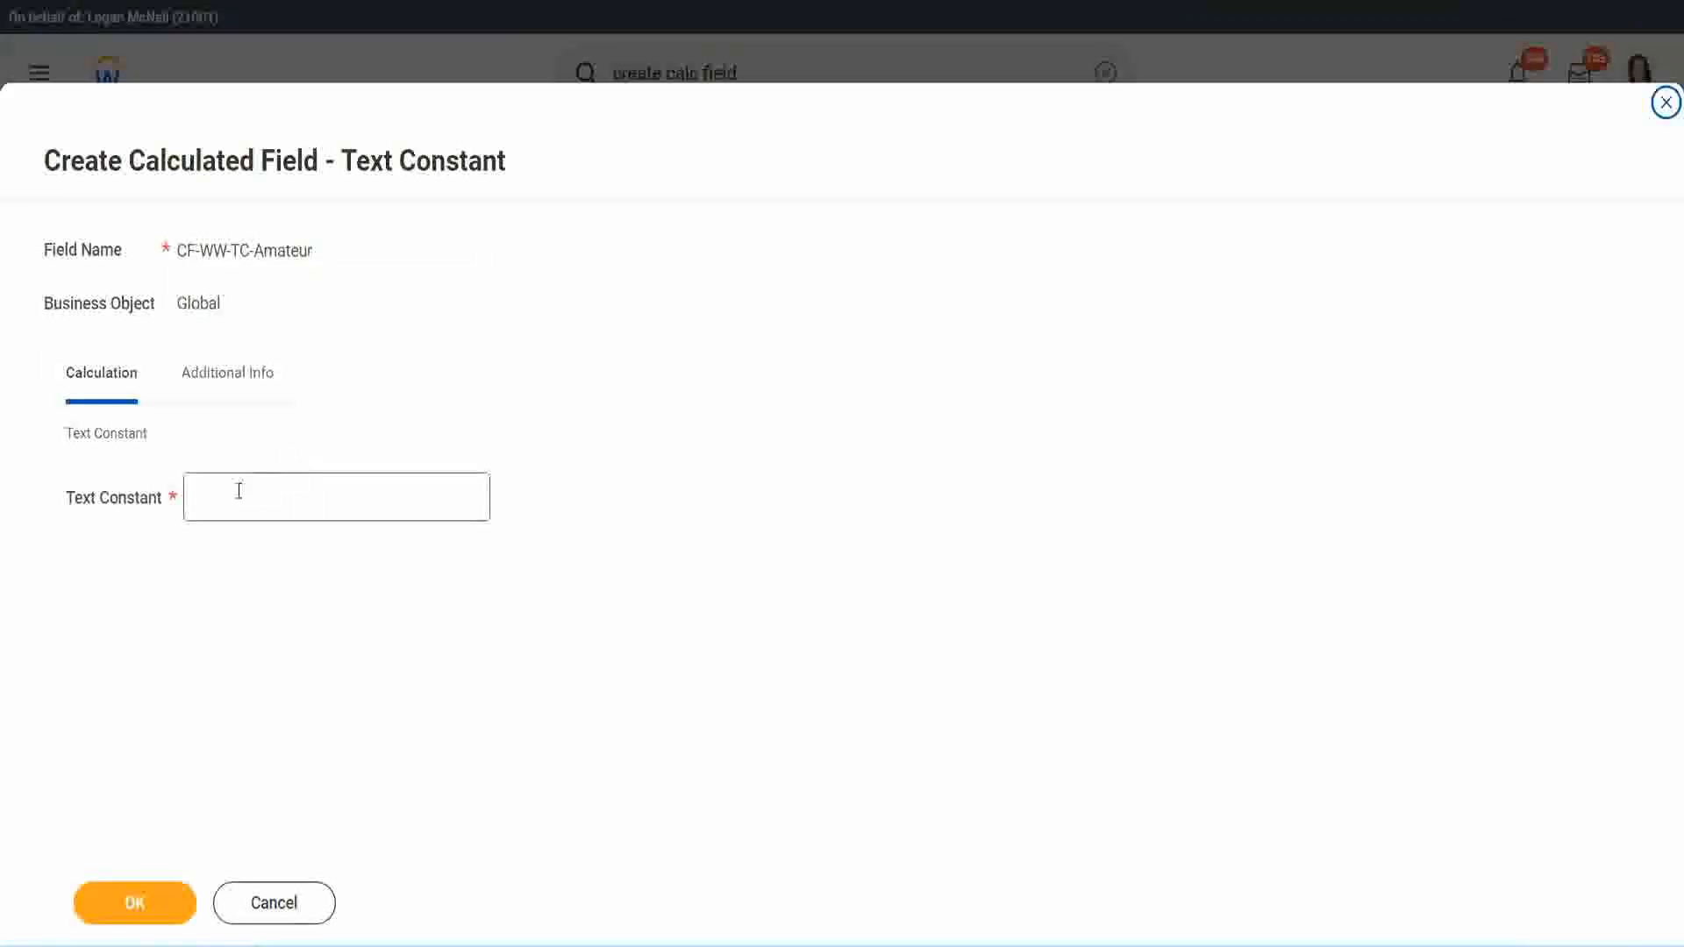
Step: Set the text constant to Amateur and save the field as the first row's return value
{"action": "left_click", "coordinate": [271, 493]}
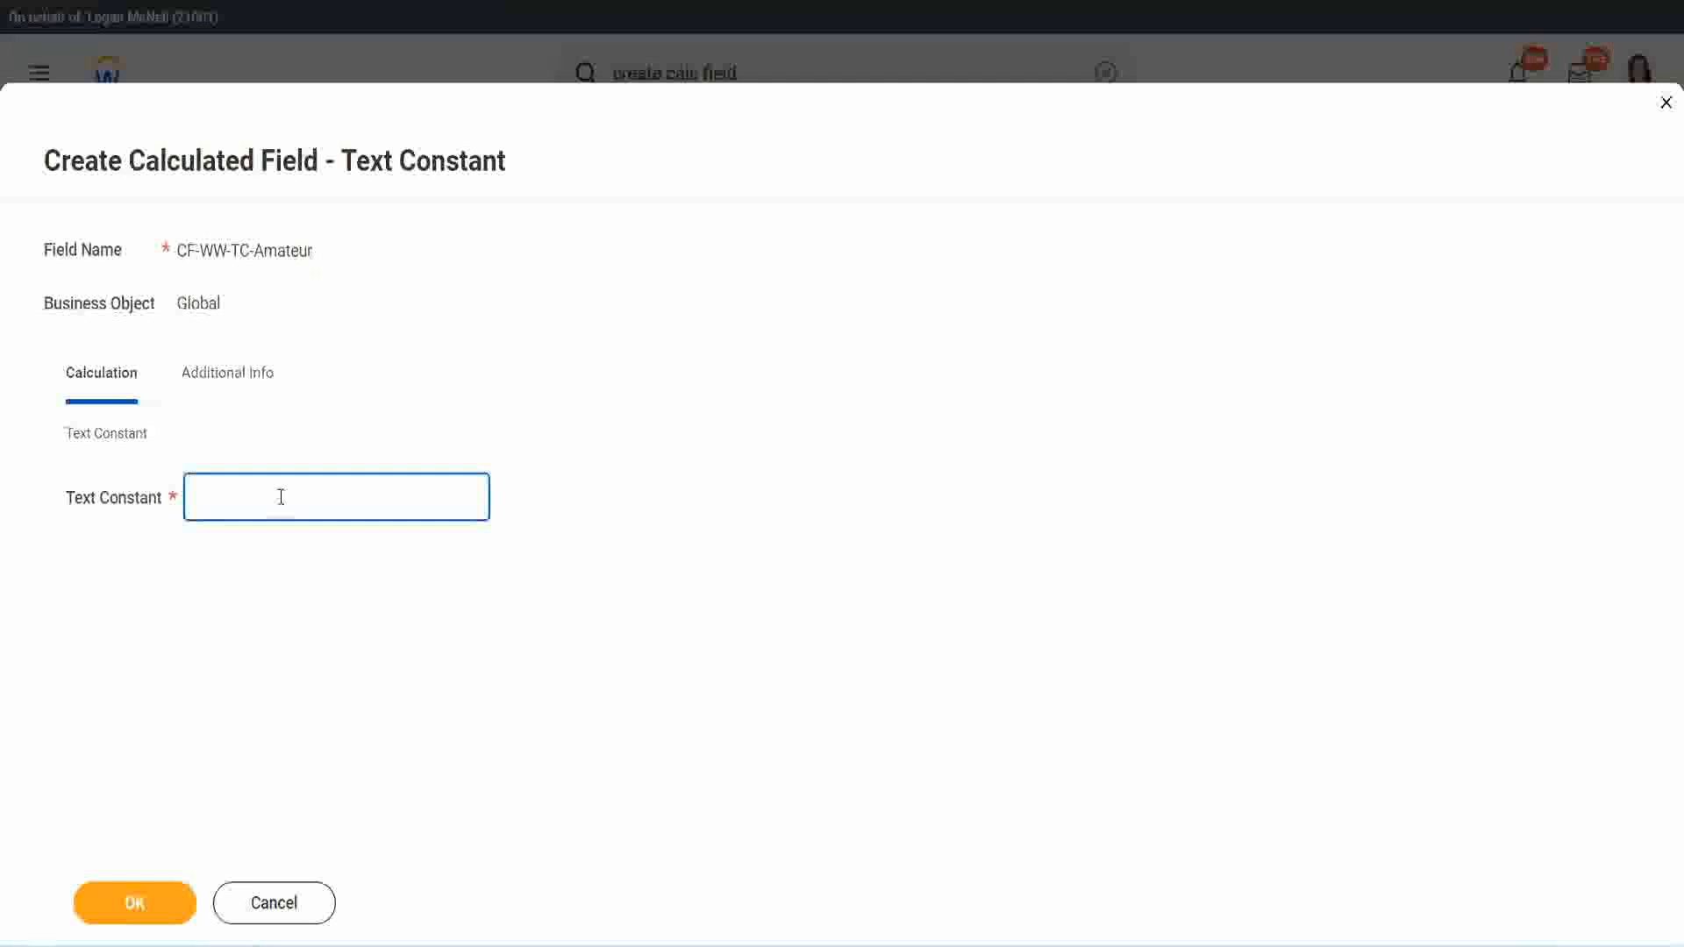
{"action": "type", "text": "Amateur"}
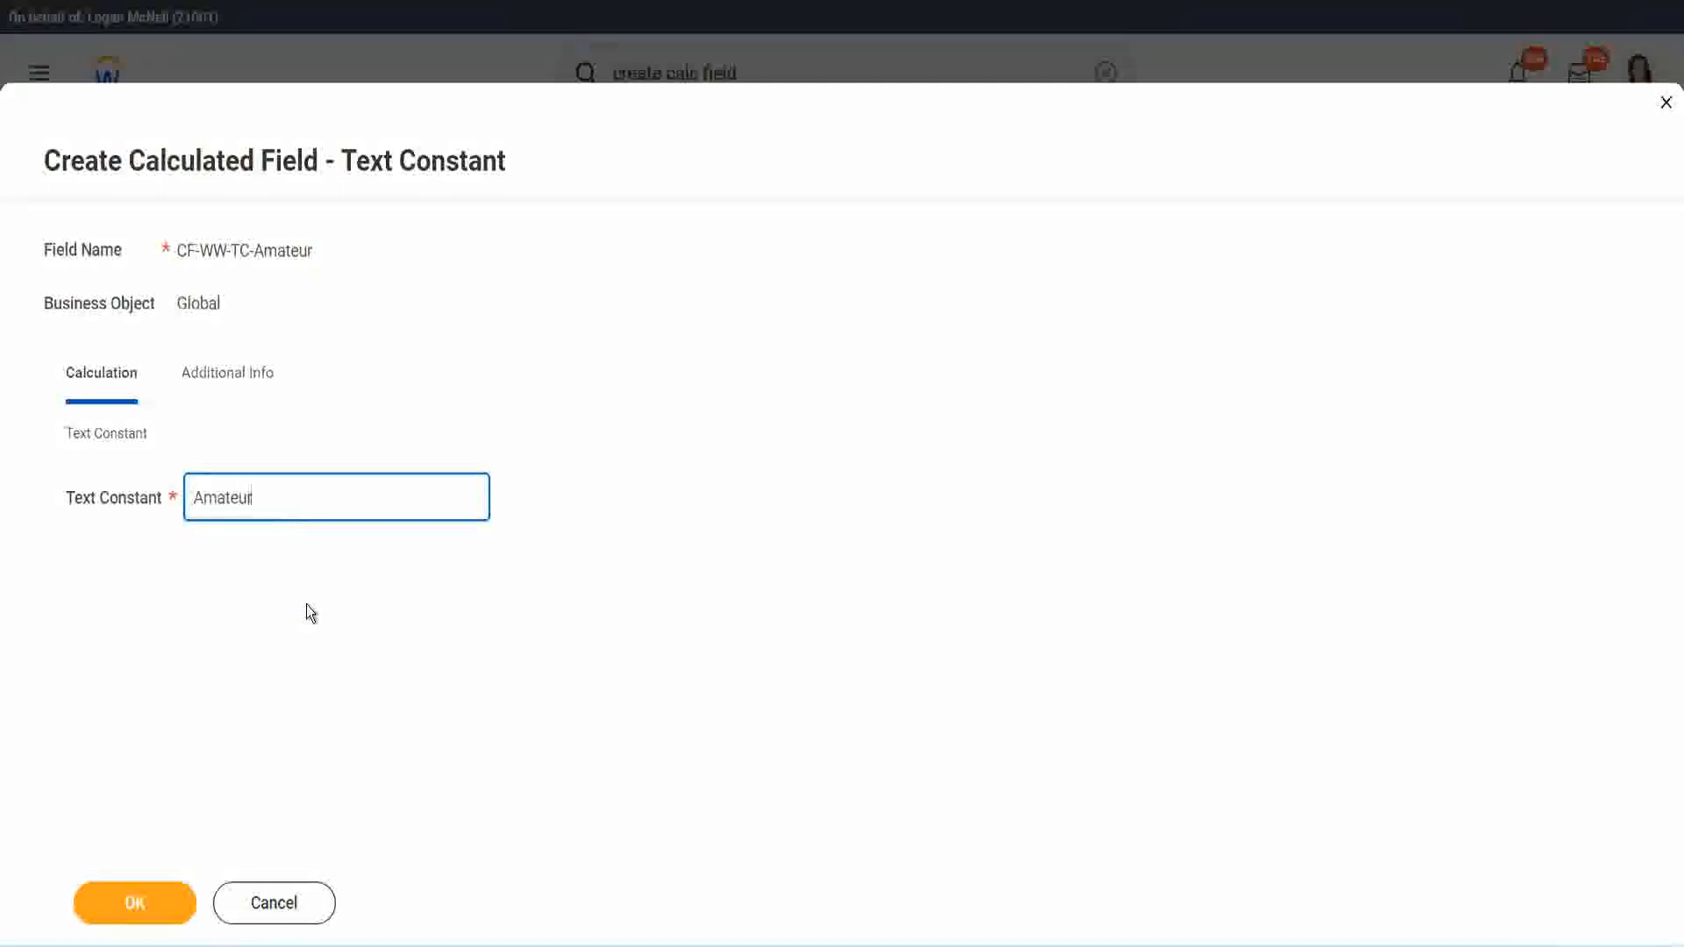
{"action": "left_click", "coordinate": [133, 902]}
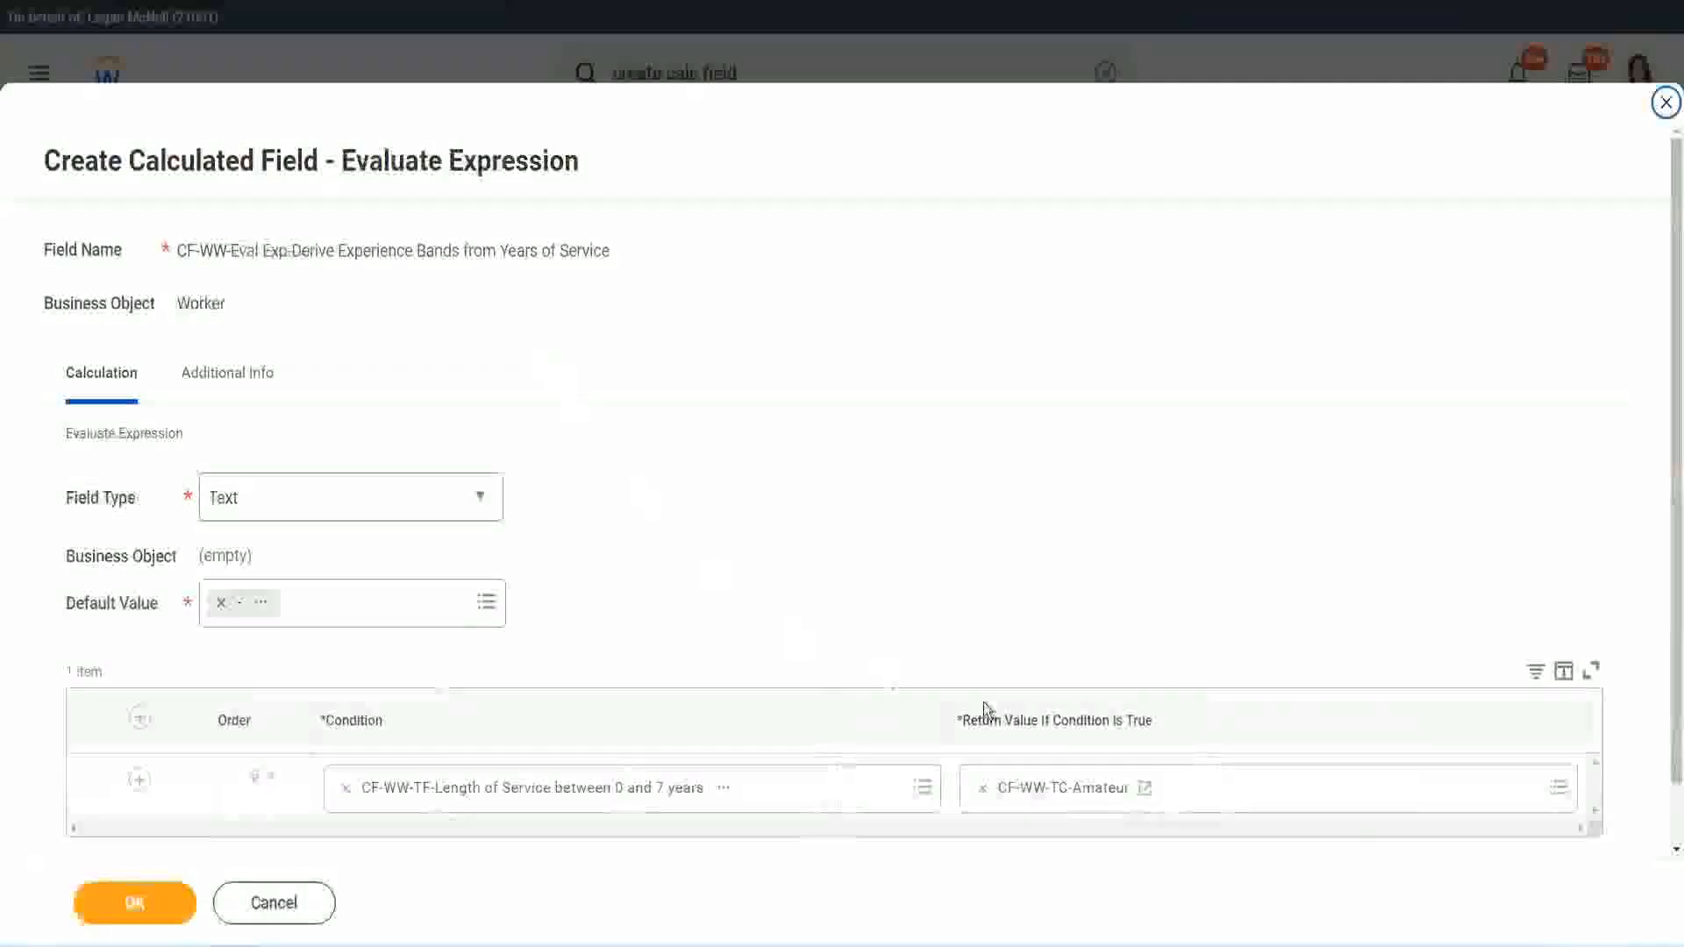
{"action": "right_click", "coordinate": [1044, 793]}
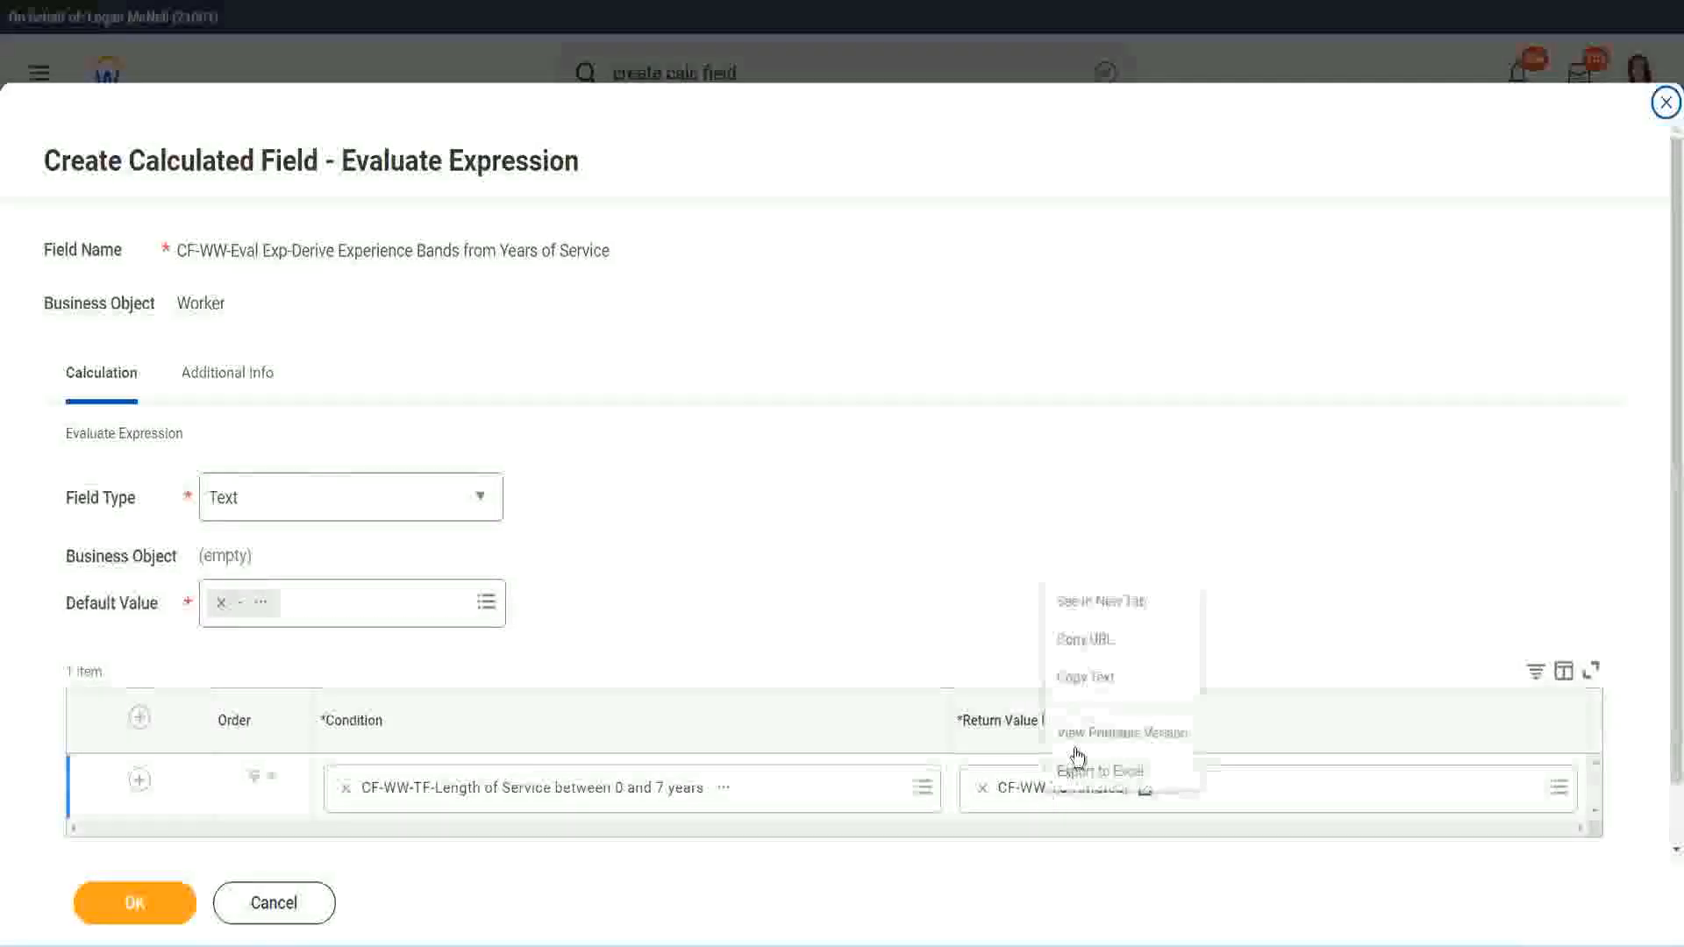
{"action": "left_click", "coordinate": [970, 720]}
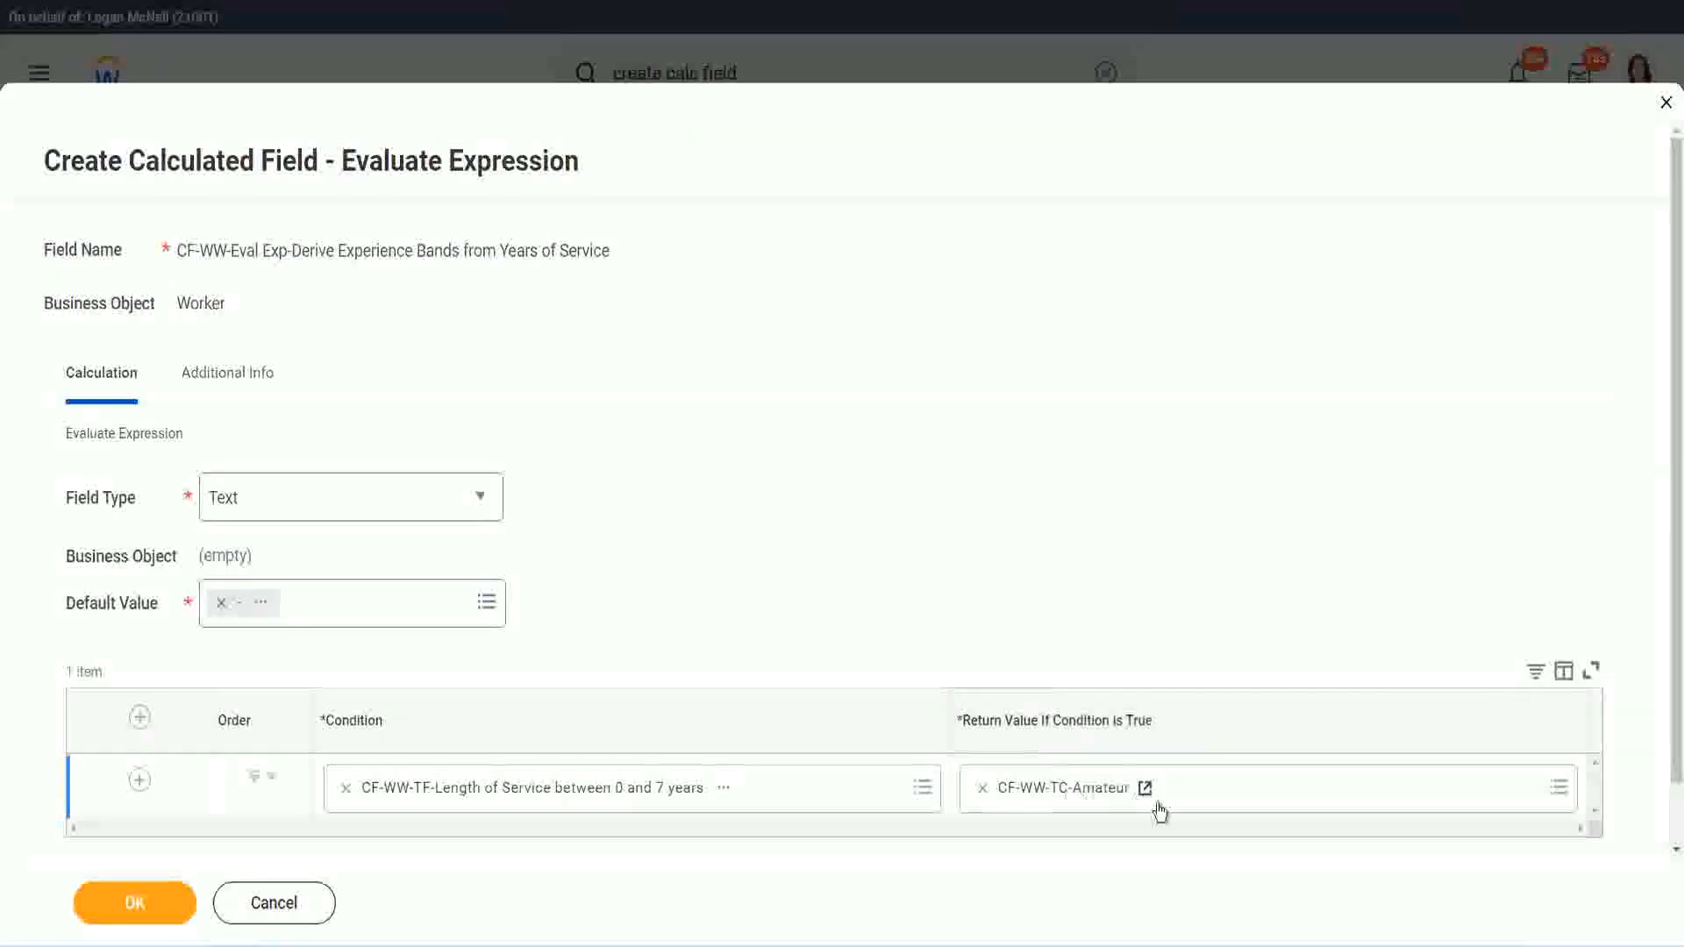
Step: Add three blank condition rows below the Amateur row of the Evaluate Expression field
{"action": "left_click", "coordinate": [114, 807]}
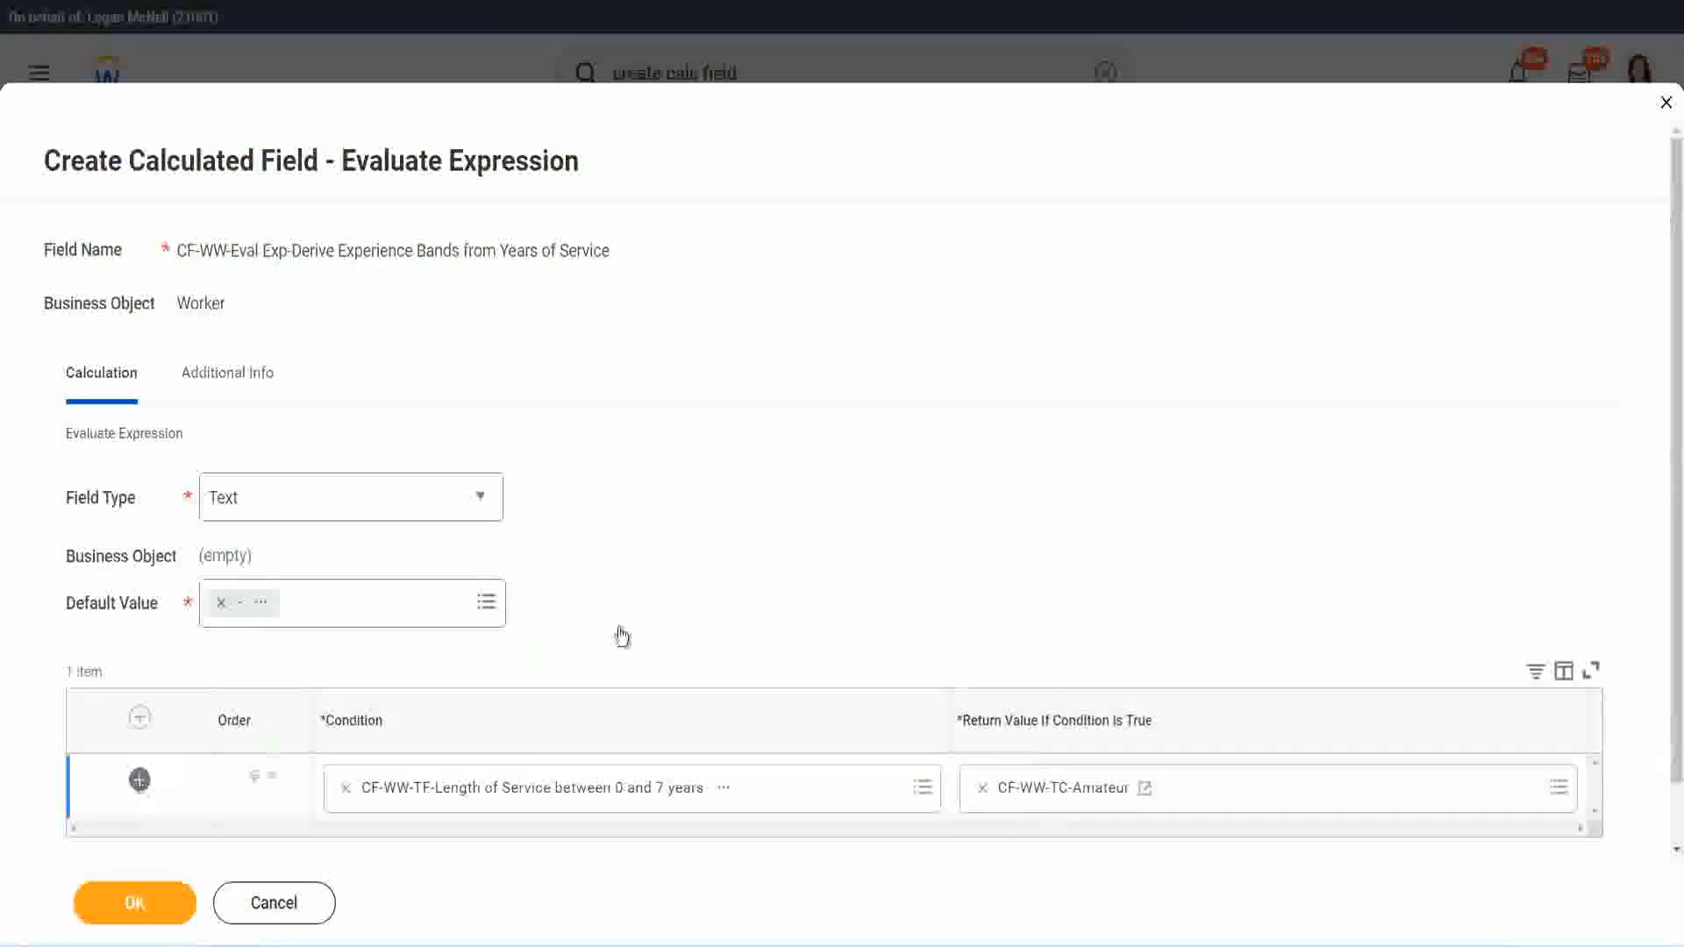
{"action": "scroll", "coordinate": [660, 616], "scroll_direction": "down", "scroll_amount": 2}
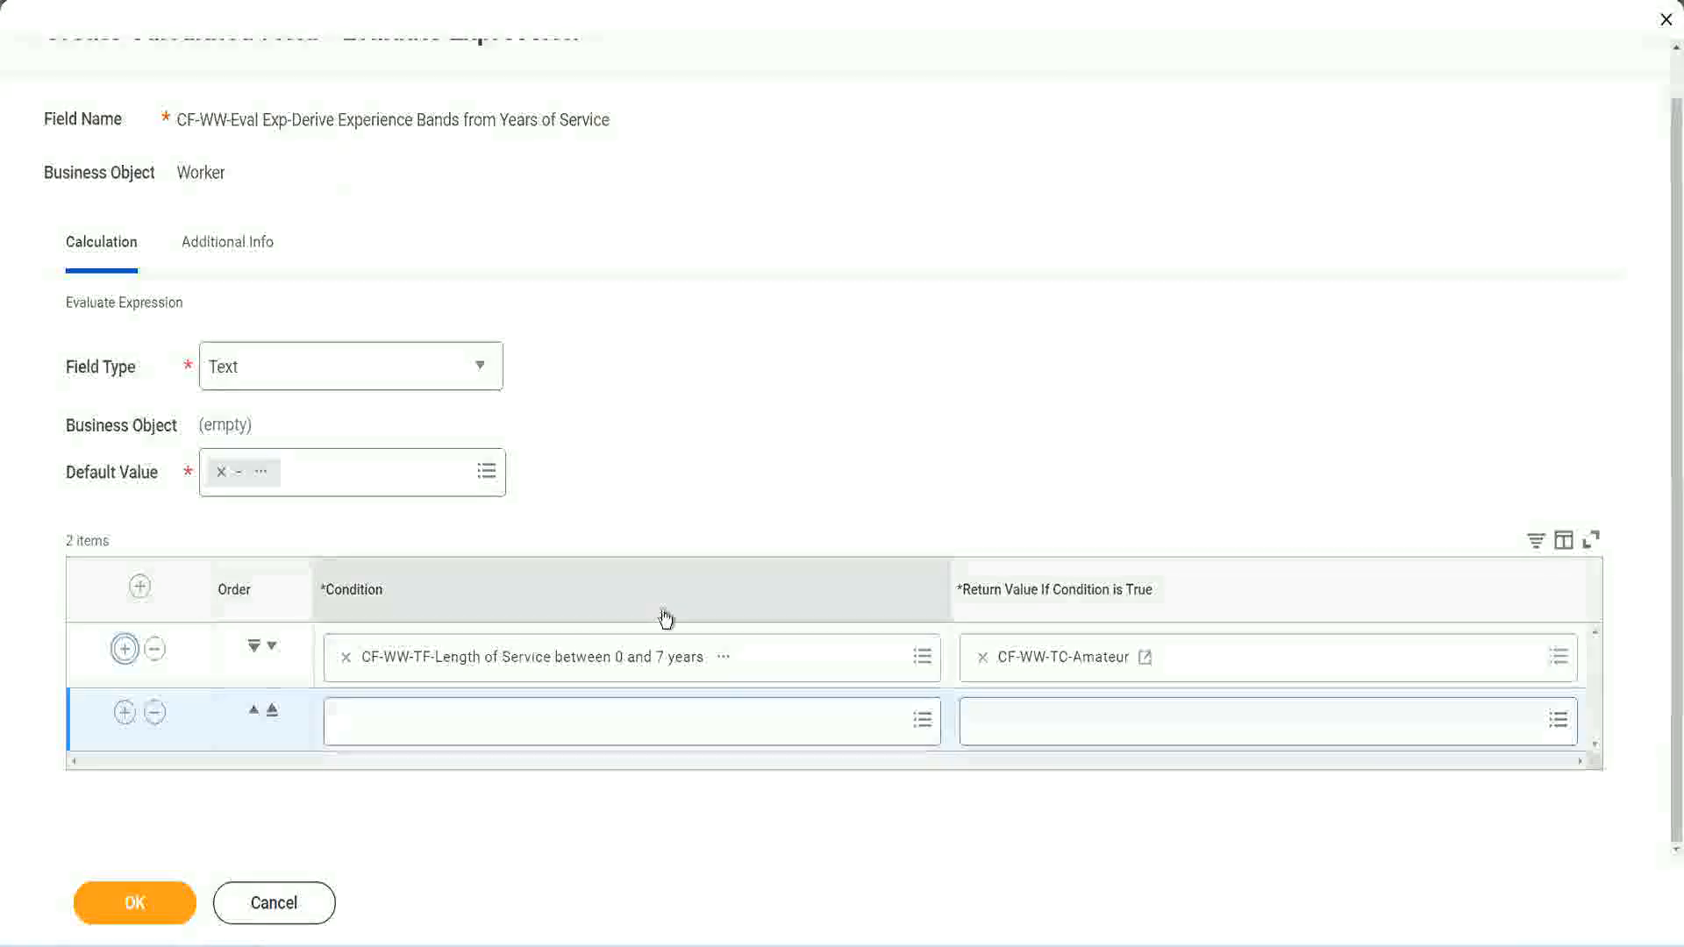
{"action": "left_click", "coordinate": [132, 713]}
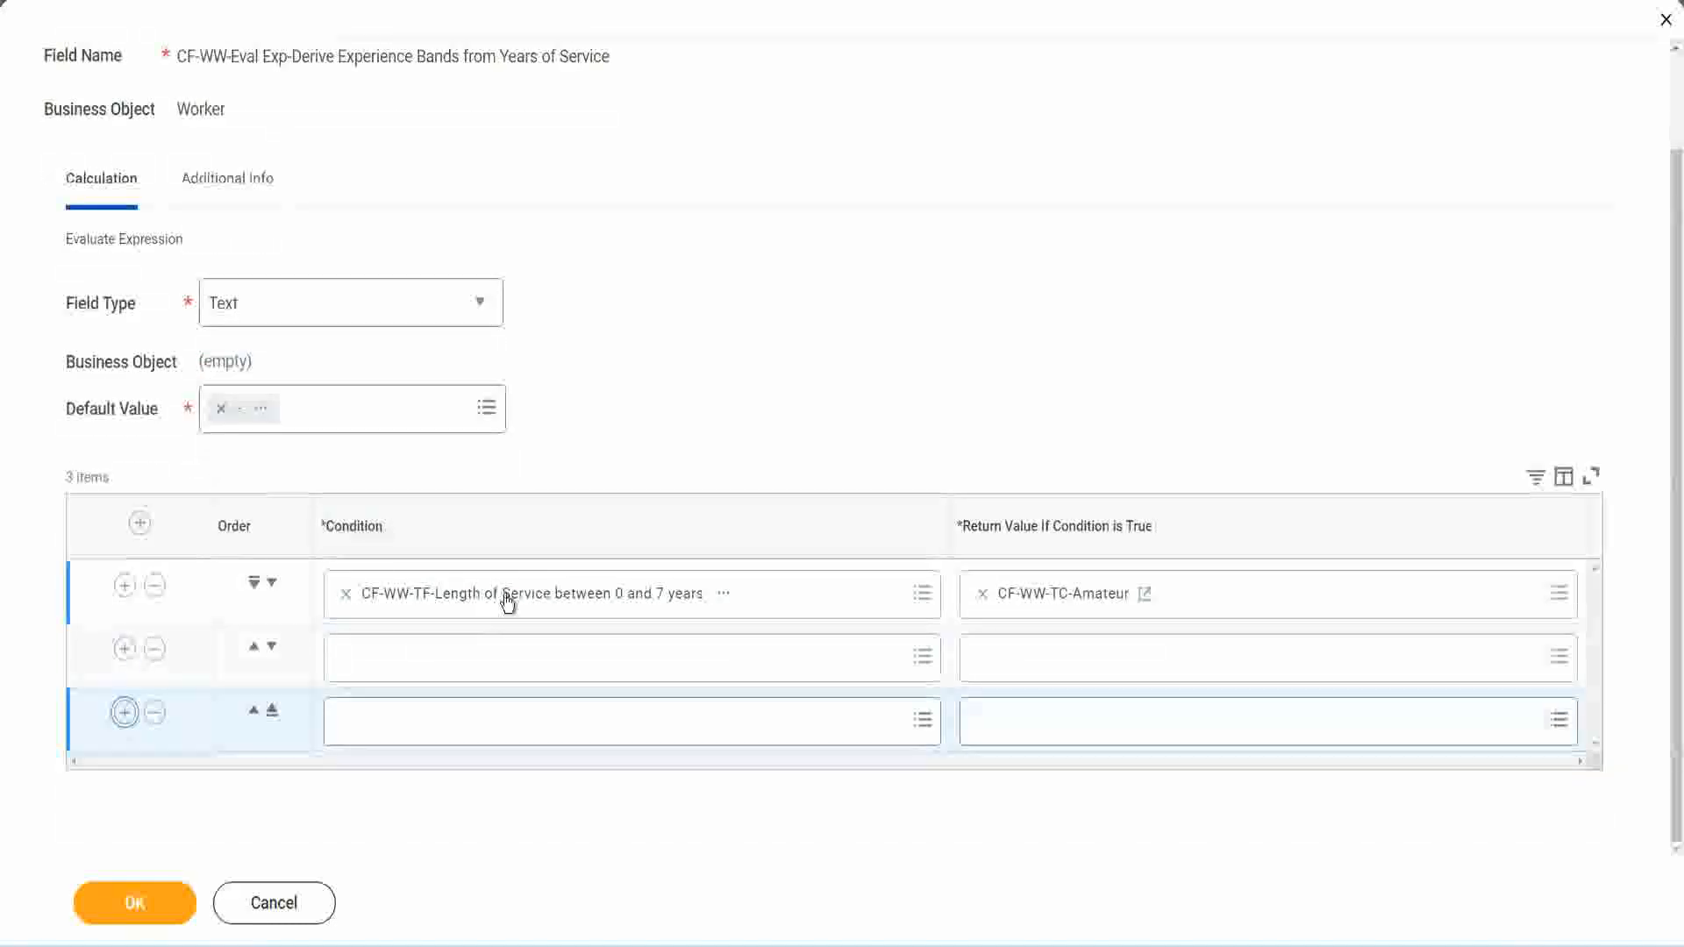
Step: Set the second row's condition to CF-WW-TF-Length of Service between 8 and 15 years
{"action": "left_click", "coordinate": [415, 664]}
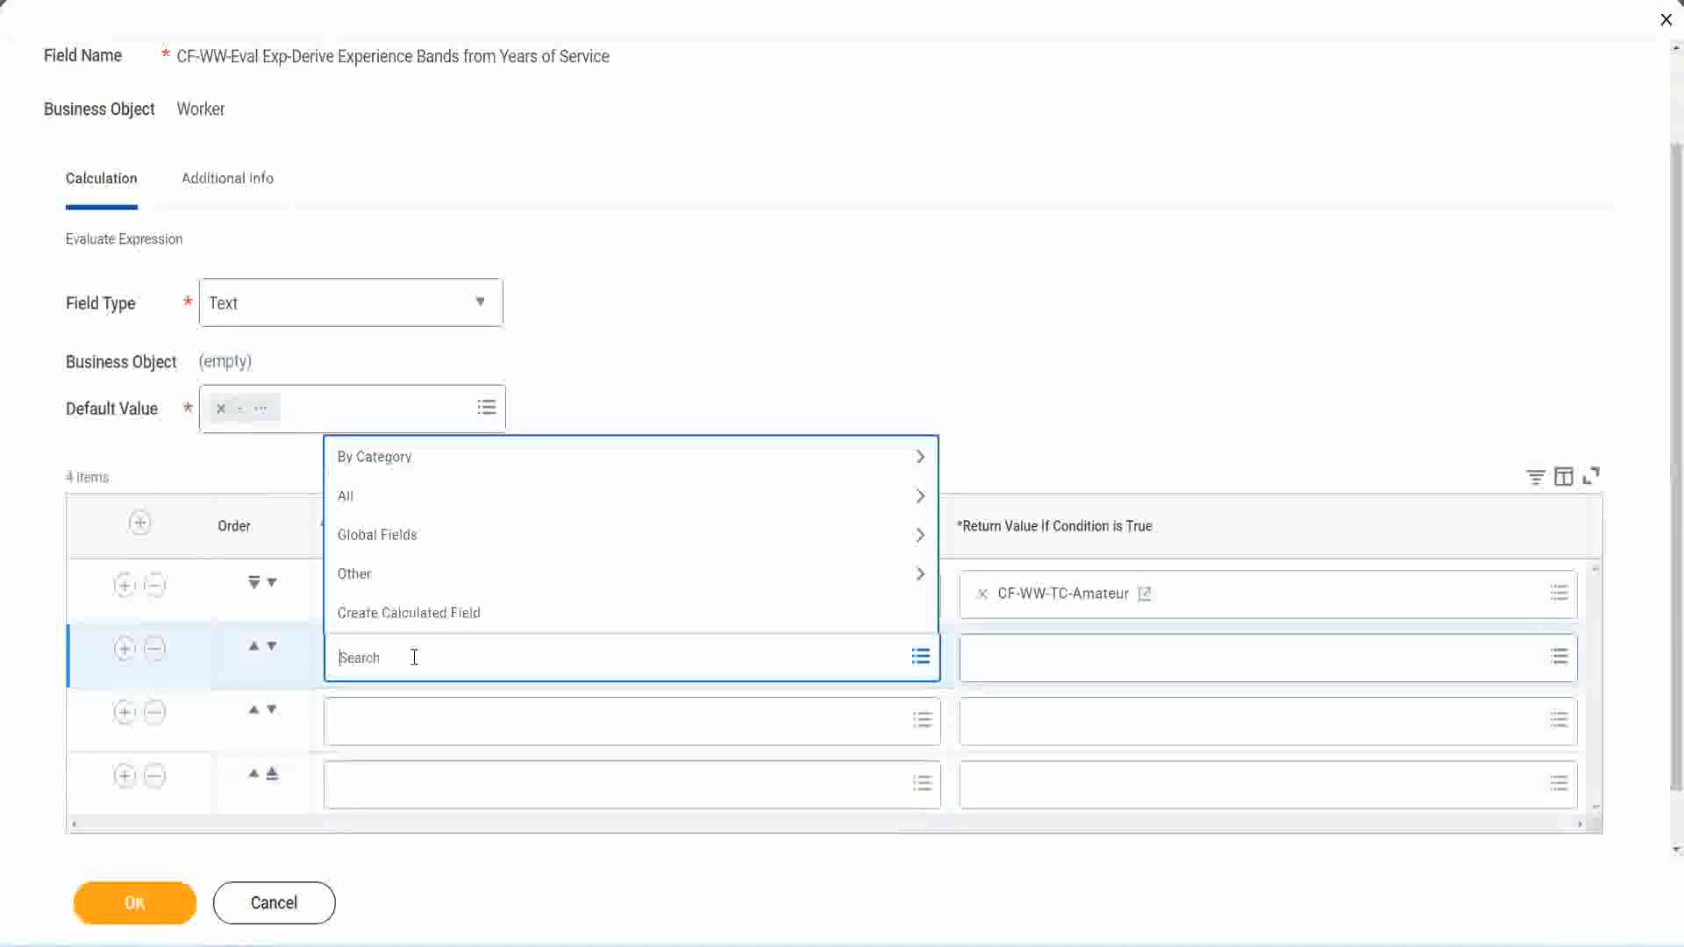
{"action": "type", "text": "cf-ww"}
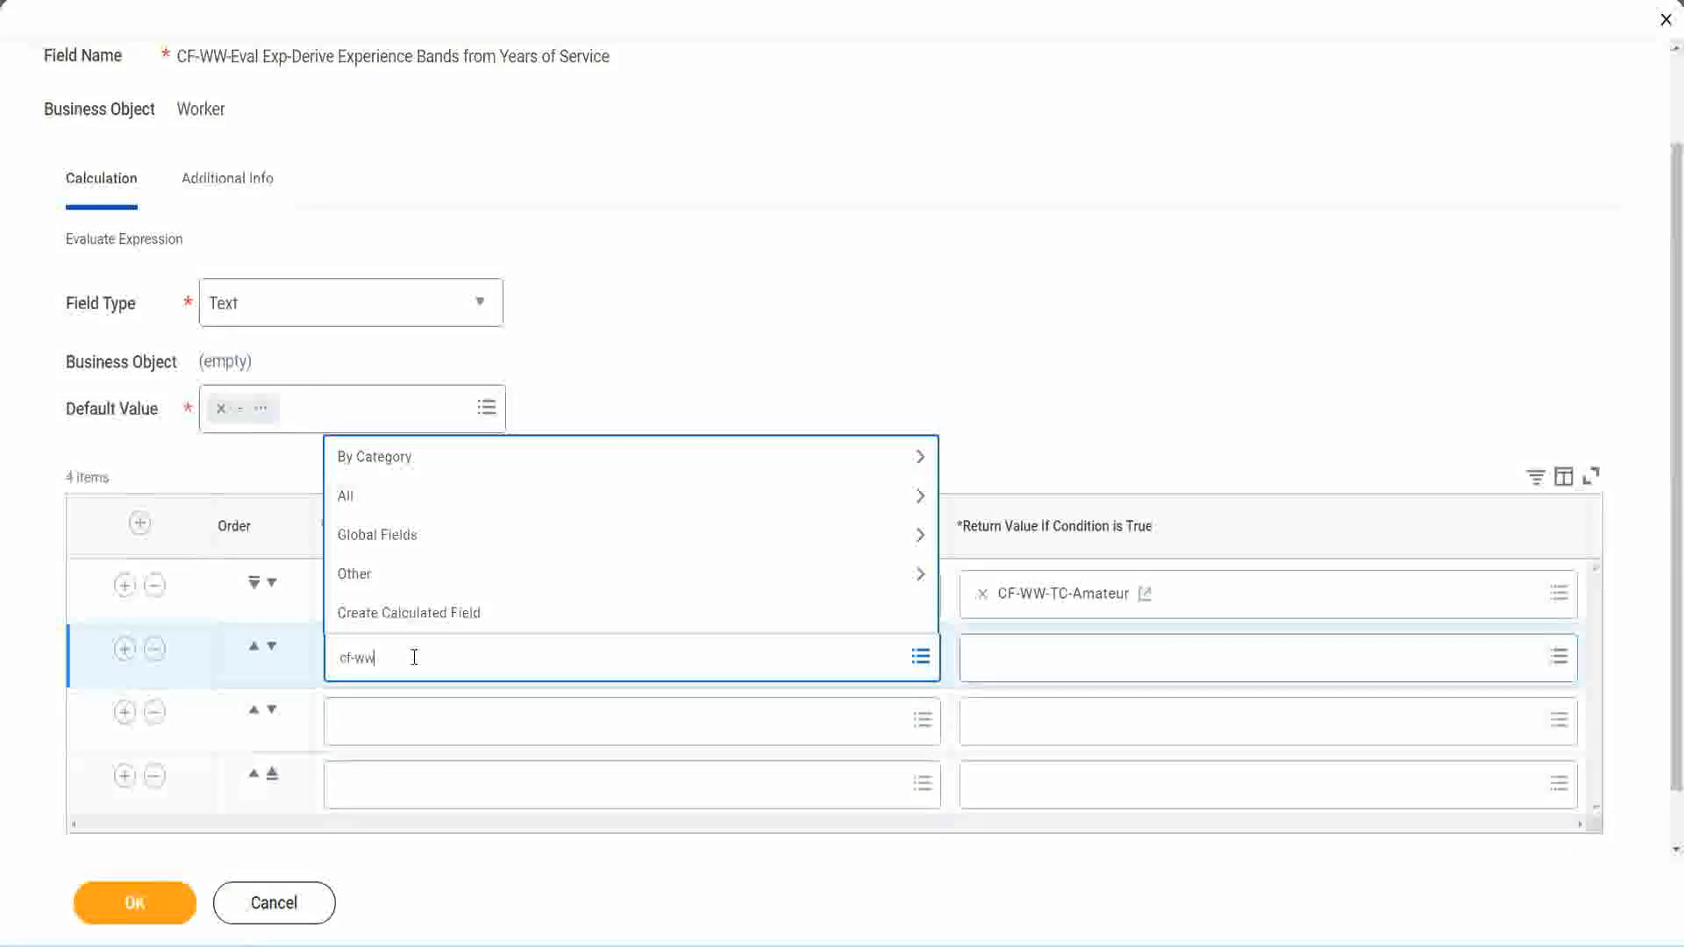
{"action": "type", "text": "-tf"}
{"action": "key", "text": "Return"}
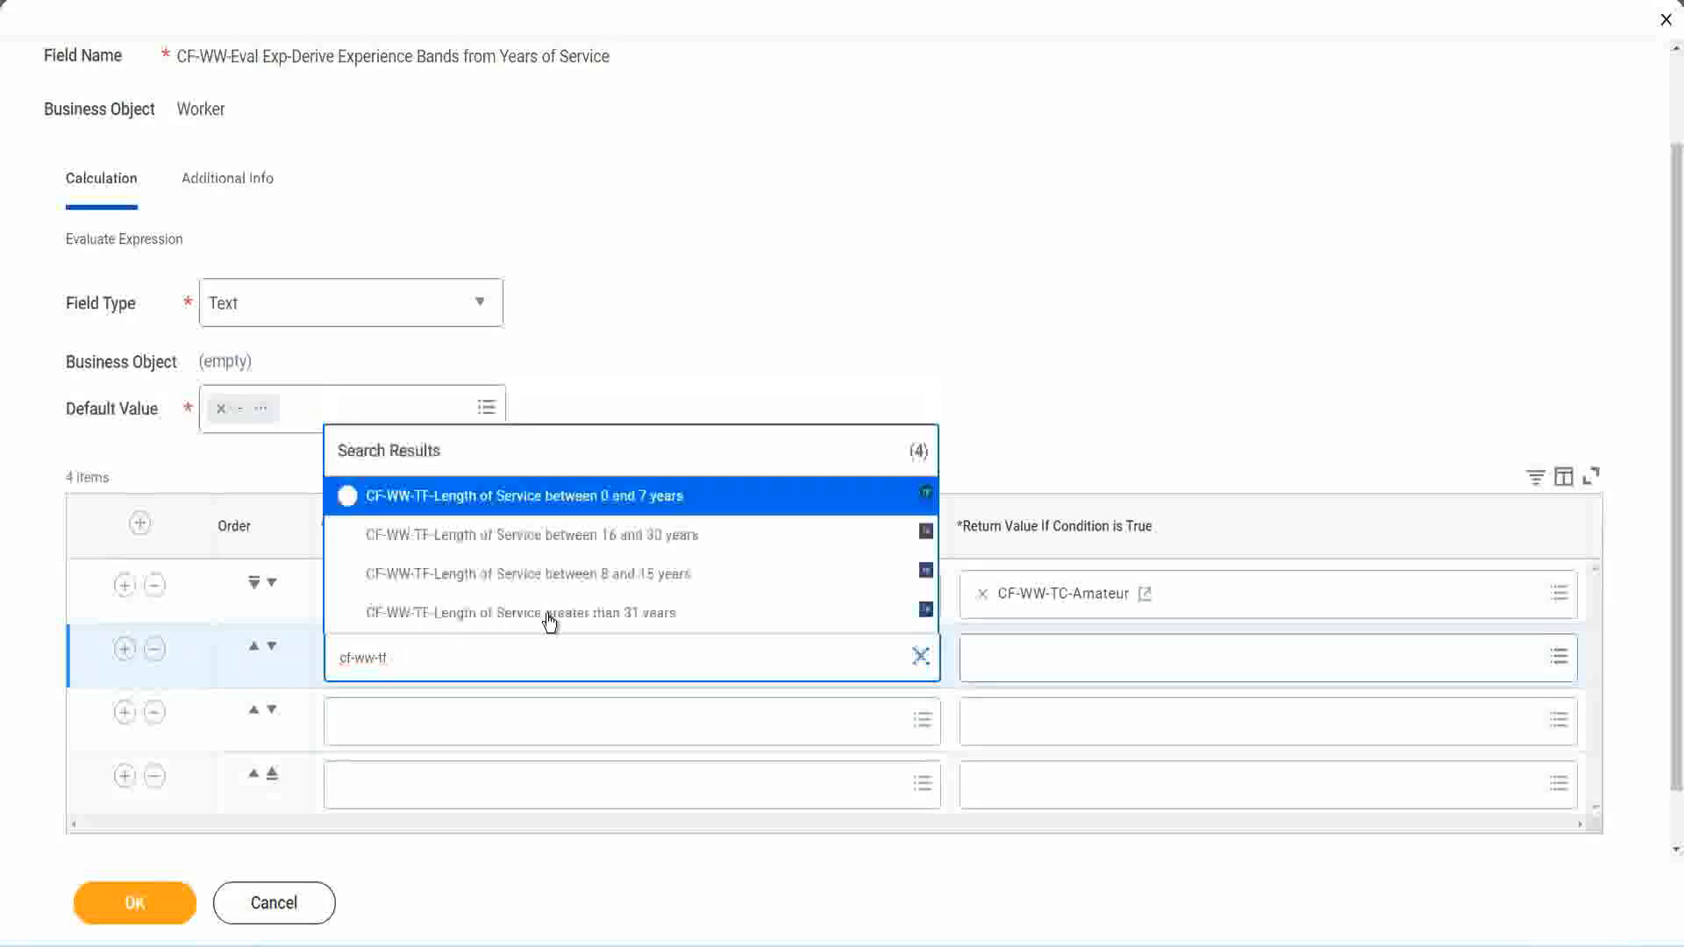
{"action": "left_click", "coordinate": [648, 579]}
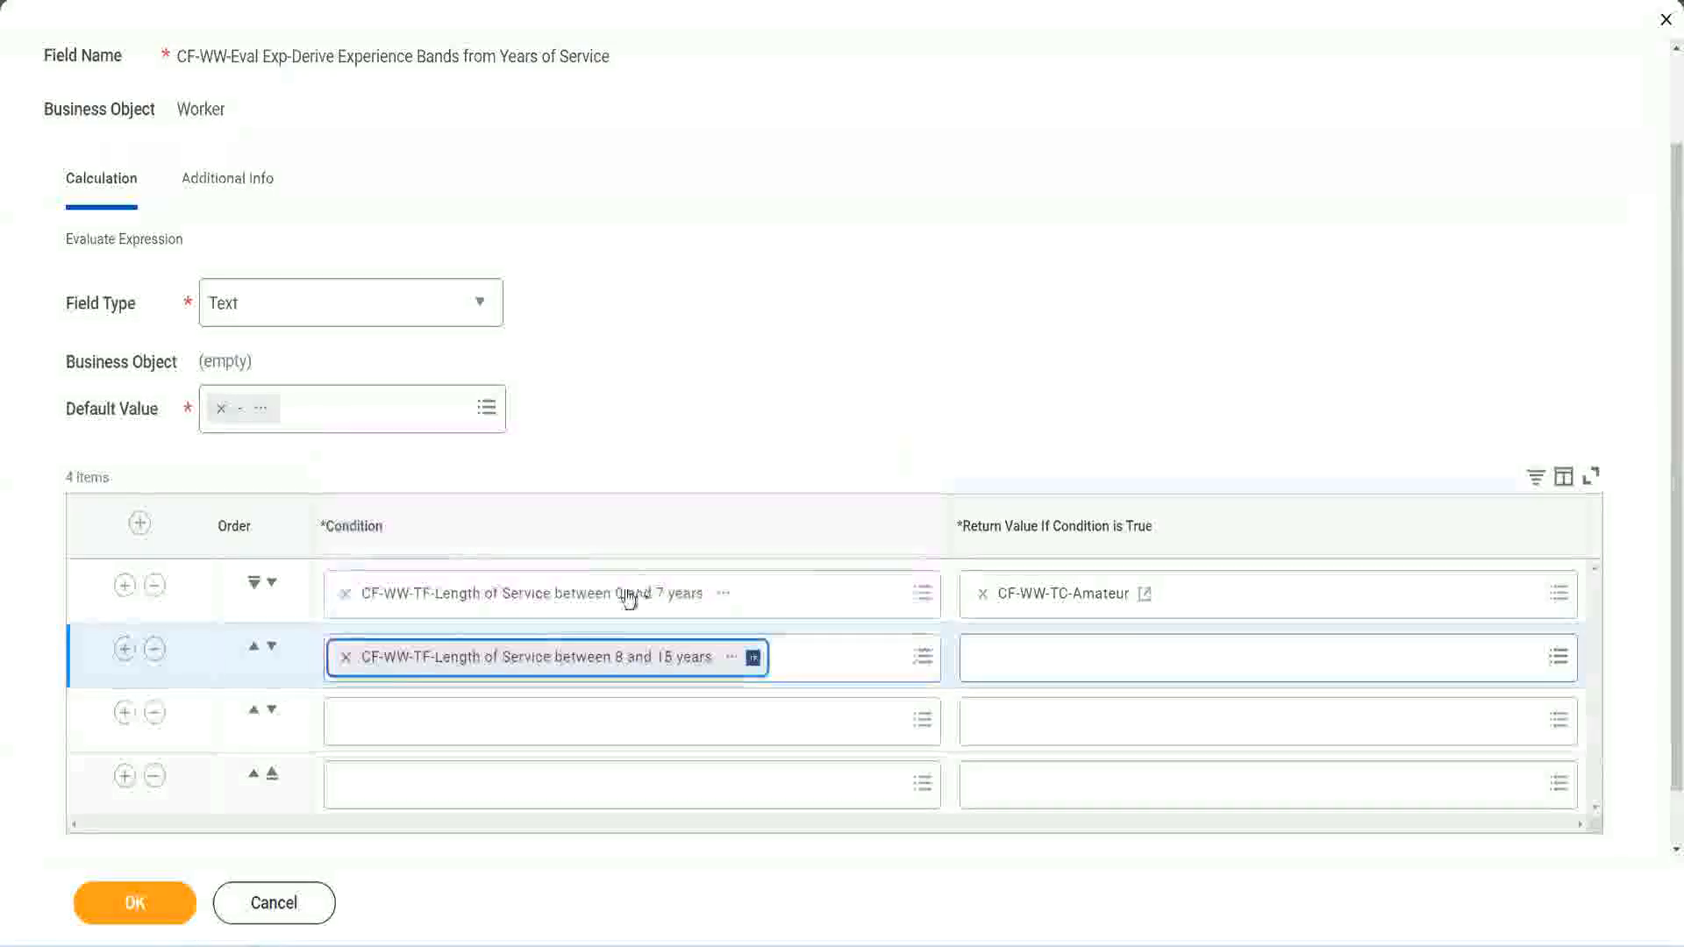
Step: Set the third row's condition to CF-WW-TF-Length of Service between 16 and 30 years
{"action": "left_click", "coordinate": [425, 721]}
{"action": "type", "text": "cf"}
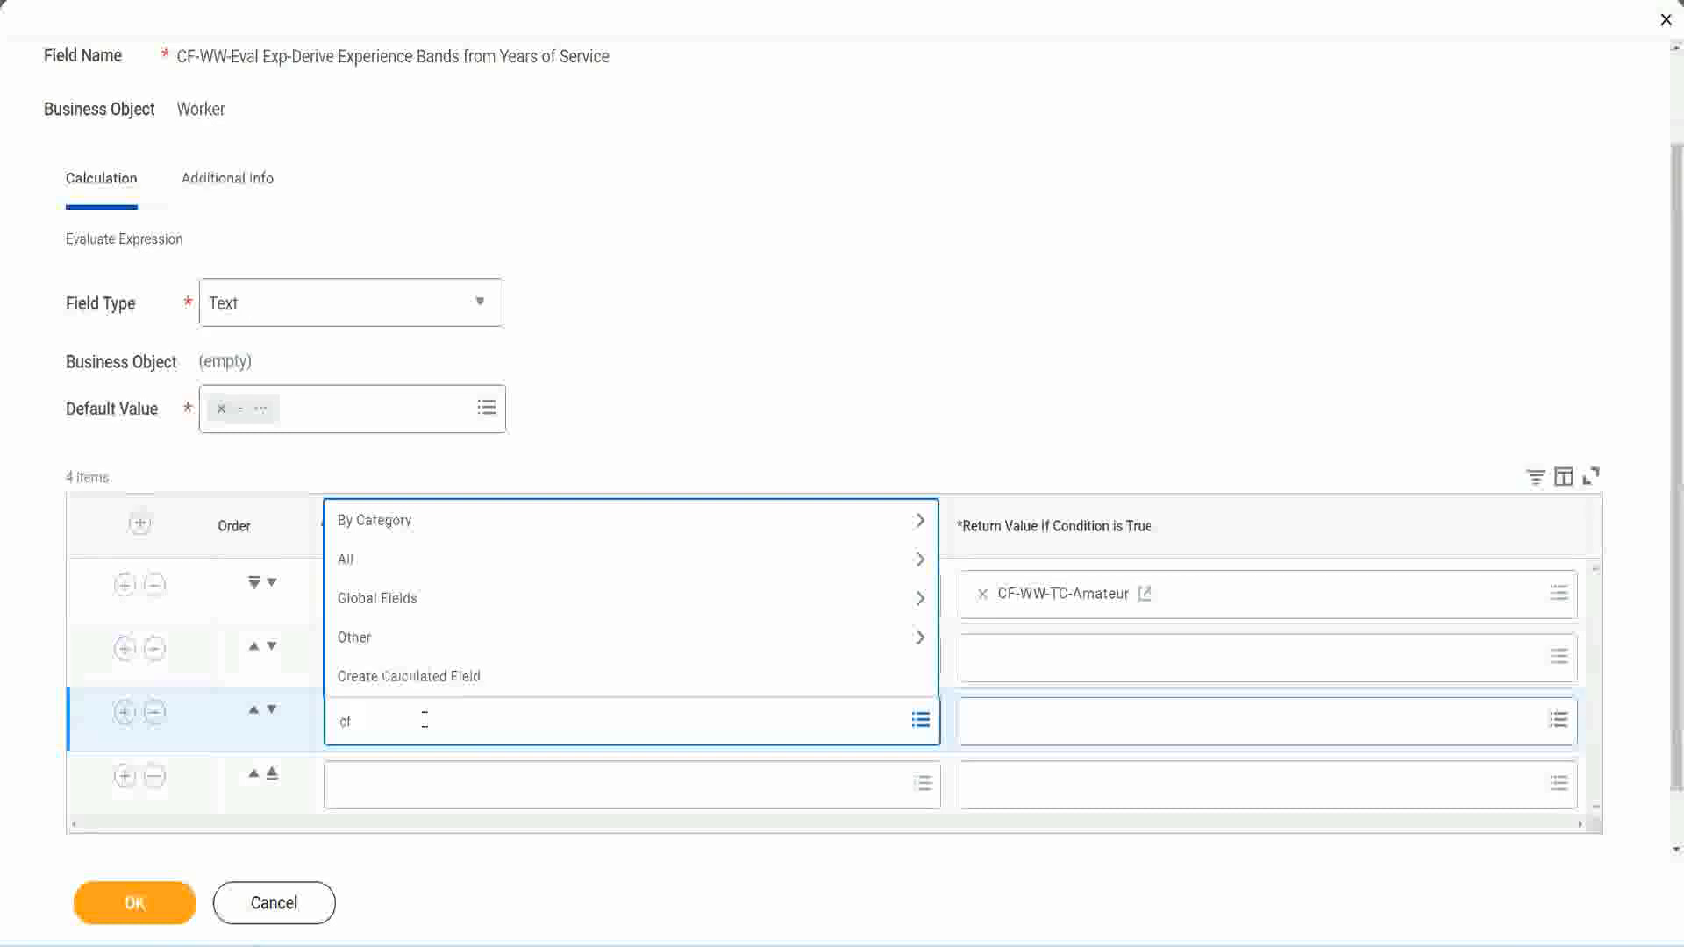
{"action": "type", "text": "-ww-tf"}
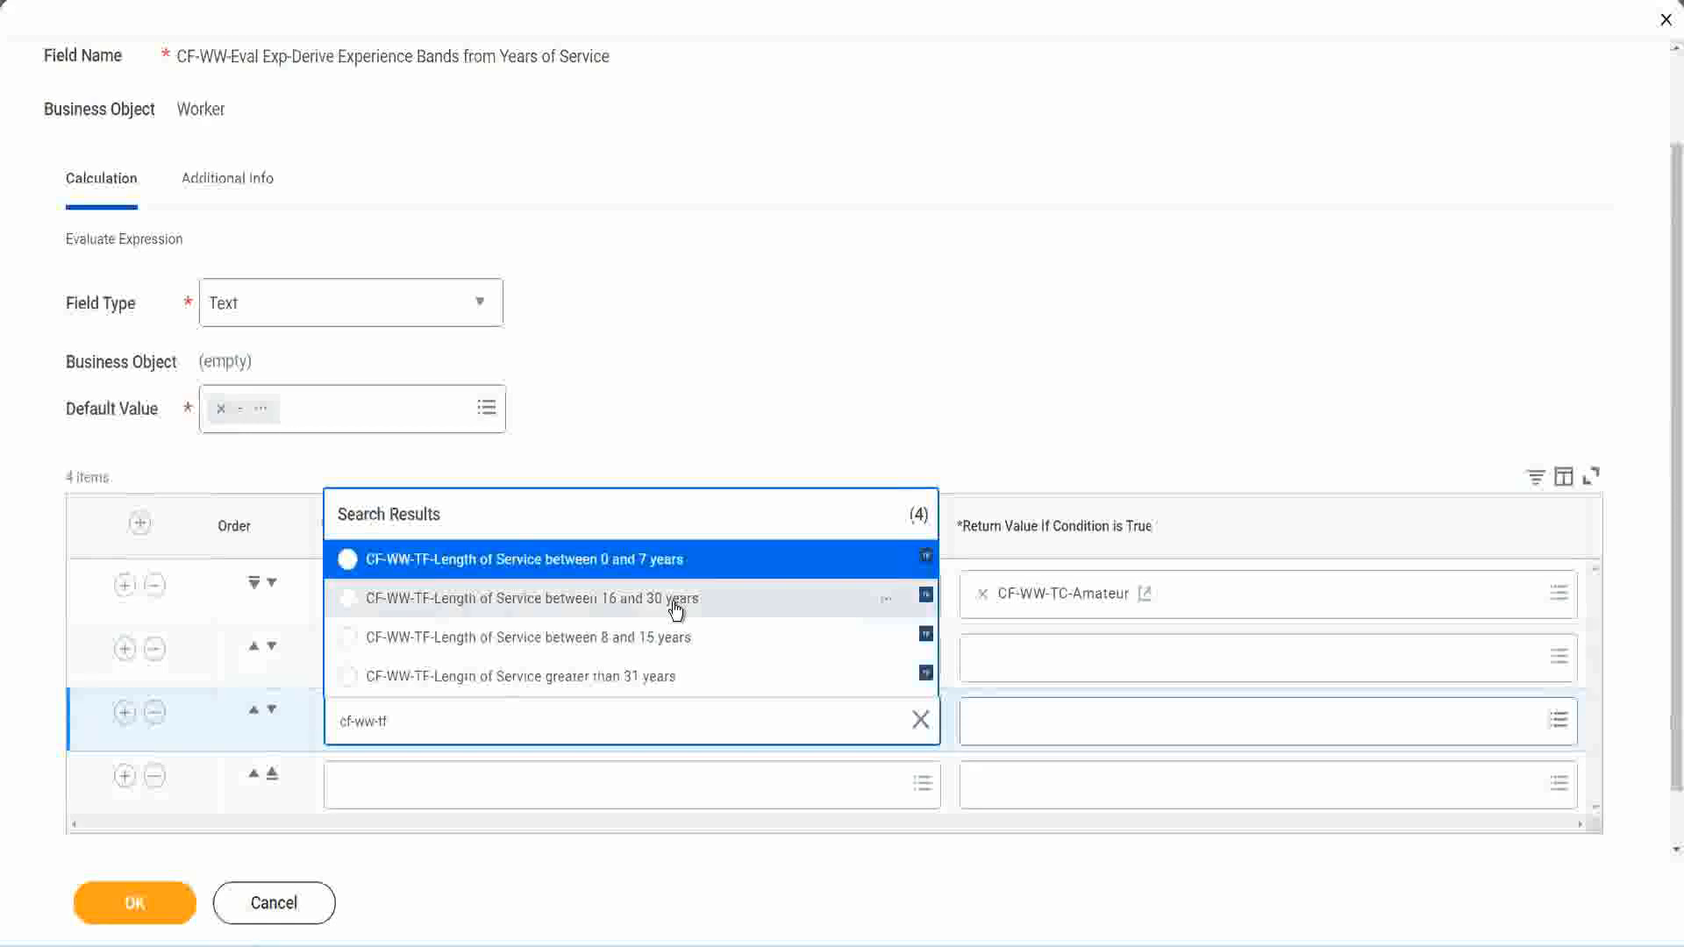
{"action": "left_click", "coordinate": [675, 608]}
Step: Set the fourth row's condition to CF-WW-TF-Length of Service greater than 31 years
{"action": "left_click", "coordinate": [397, 783]}
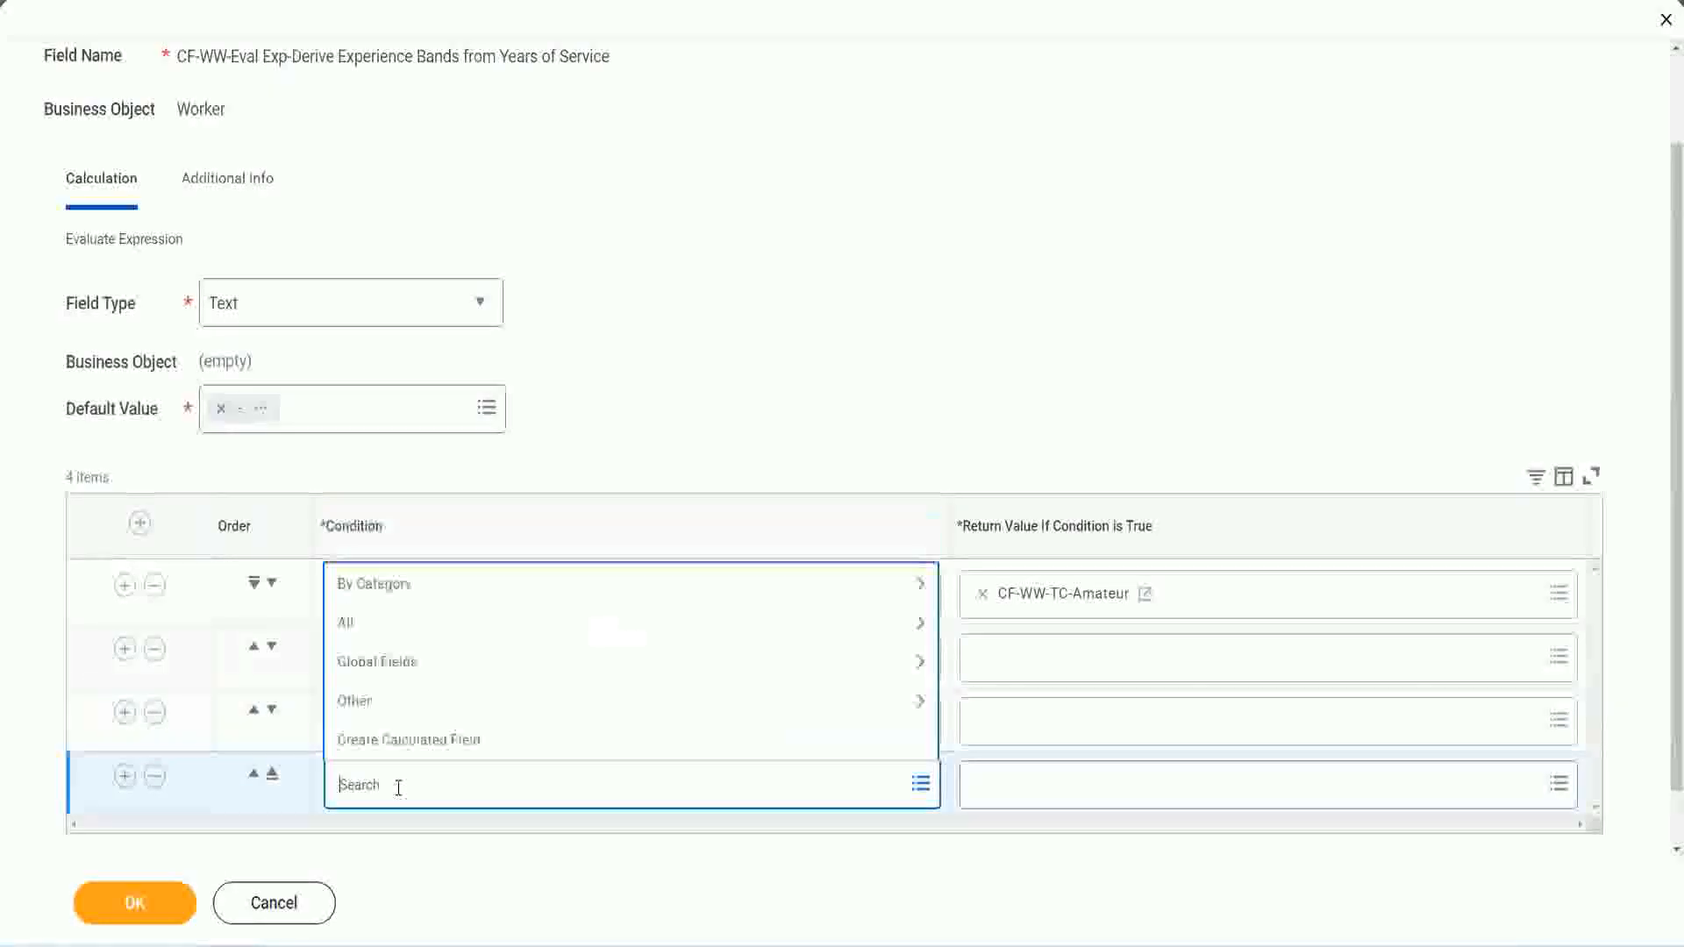
{"action": "type", "text": "cf-ww"}
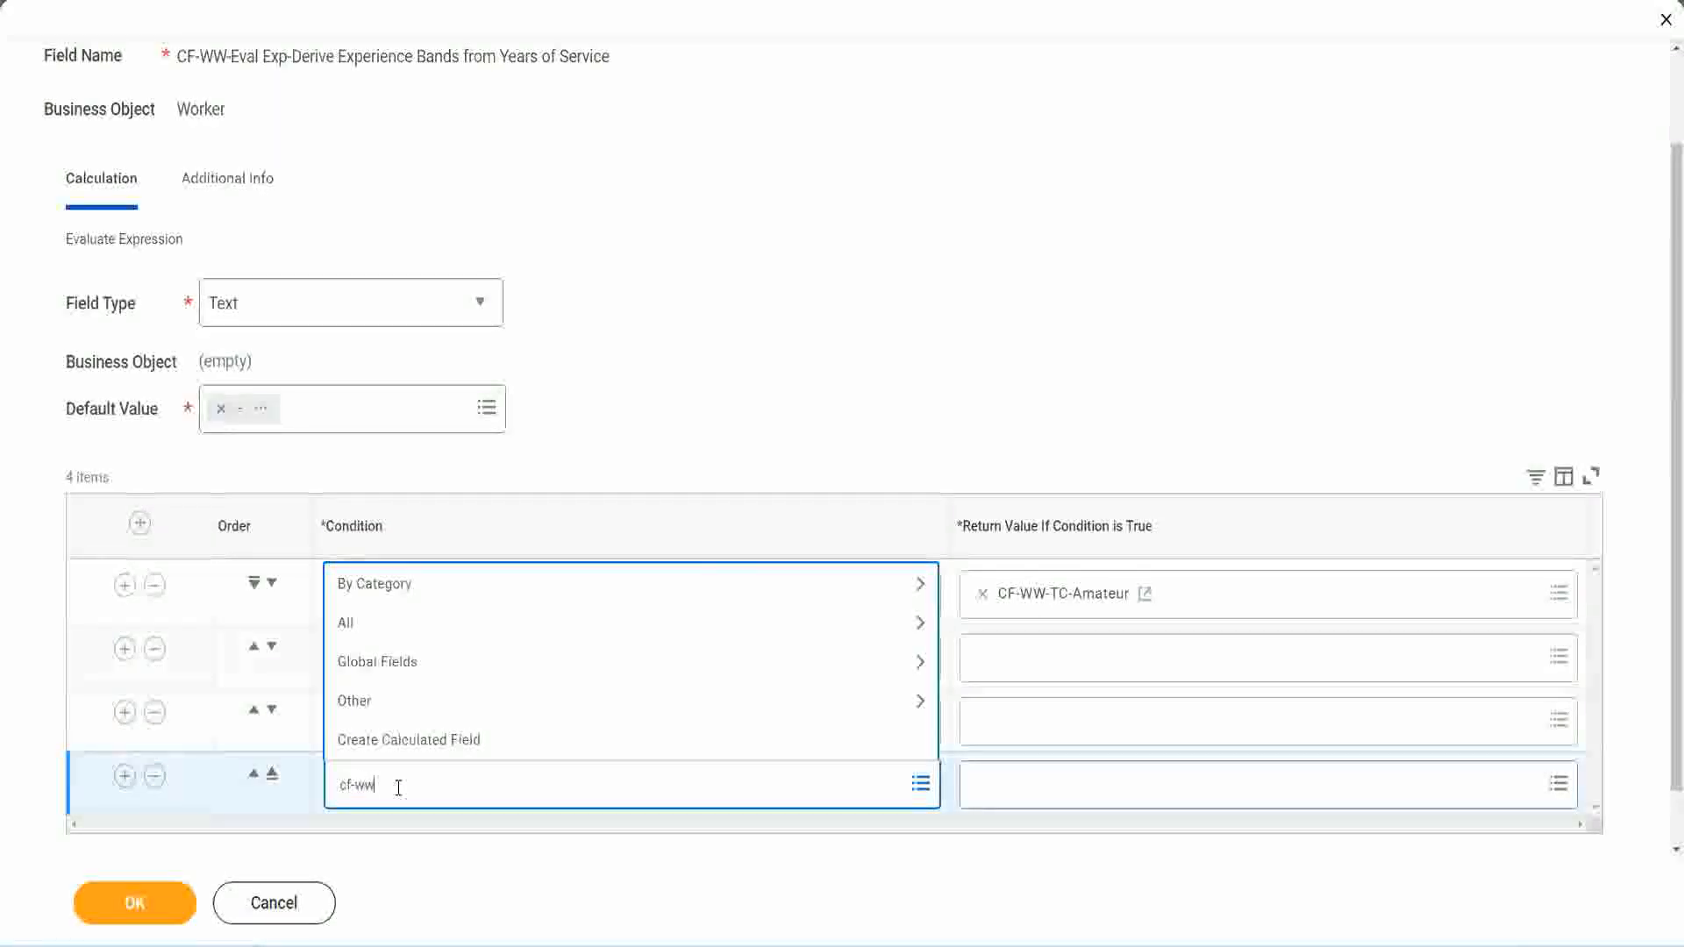
{"action": "type", "text": " tf 31"}
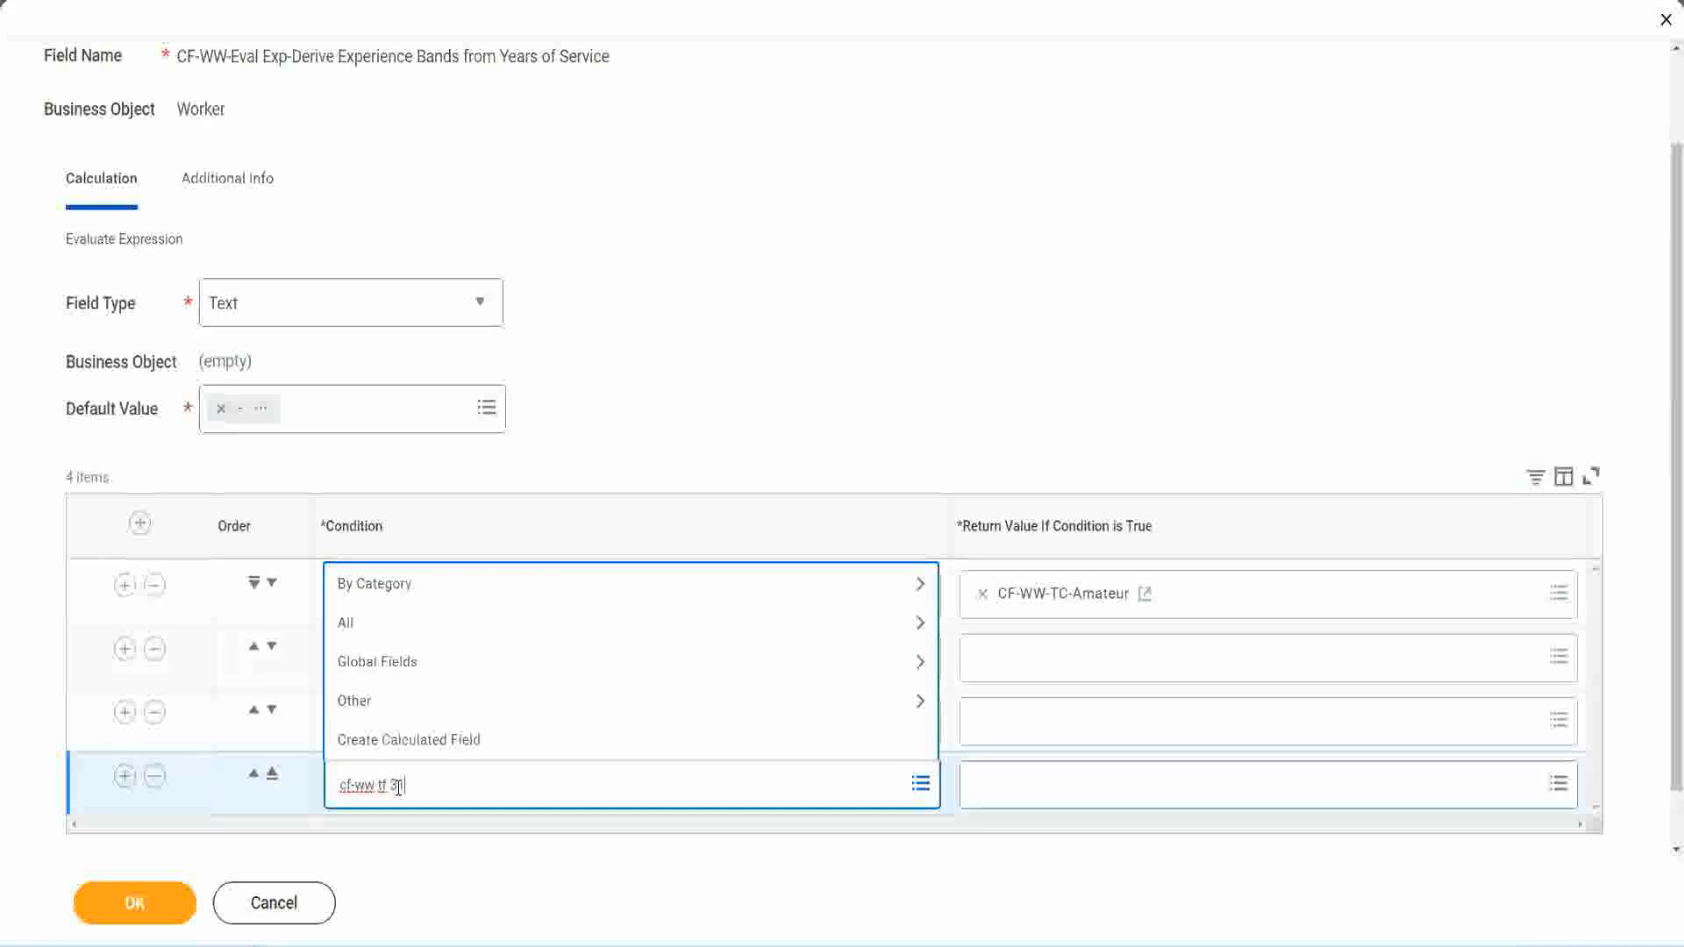
{"action": "key", "text": "Return"}
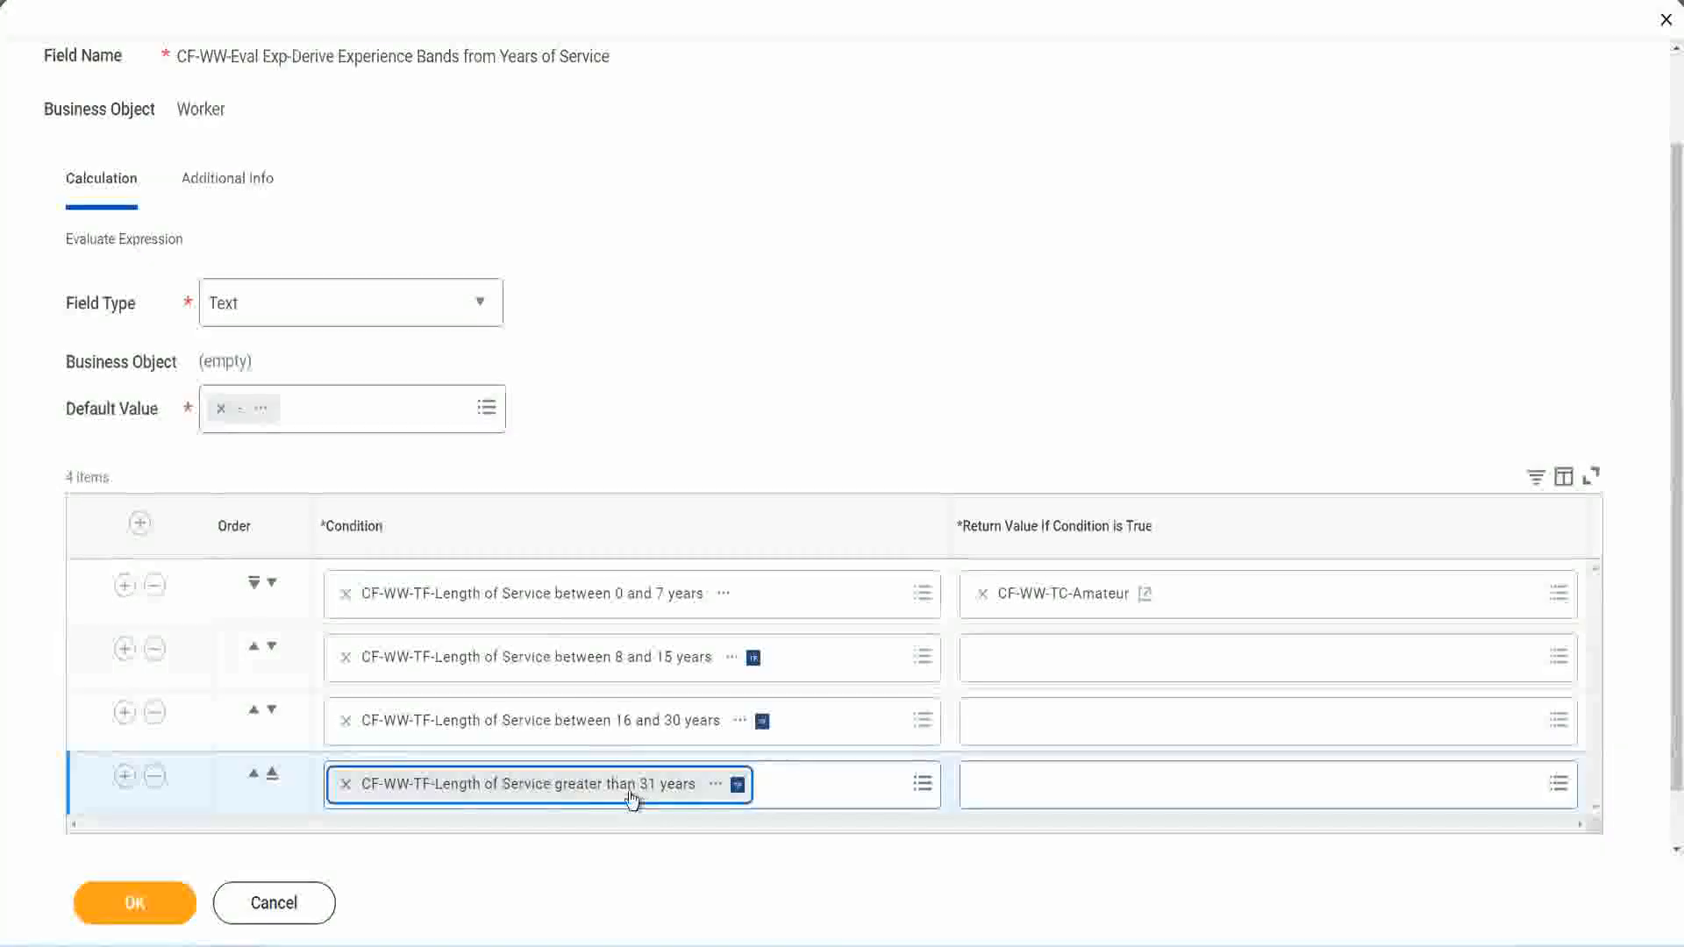
{"action": "left_click", "coordinate": [755, 361]}
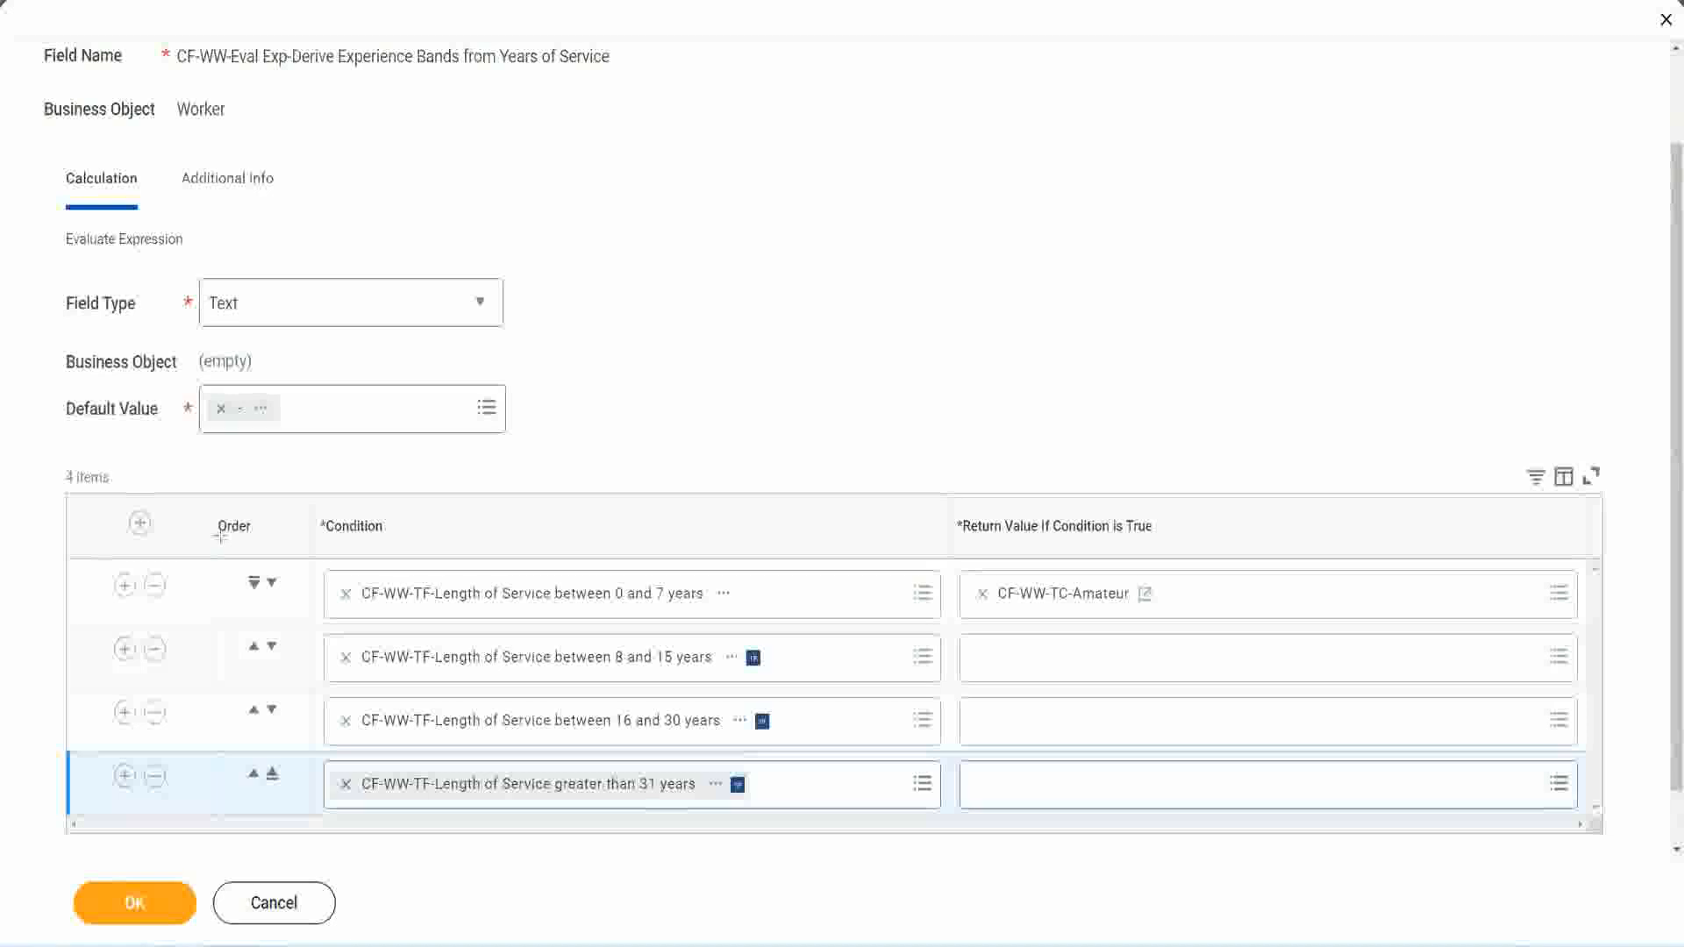
Step: Try reordering the rows by moving the 8 and 15 years condition above the 0 and 7 years condition
{"action": "left_click_drag", "start_coordinate": [189, 513], "coordinate": [187, 693]}
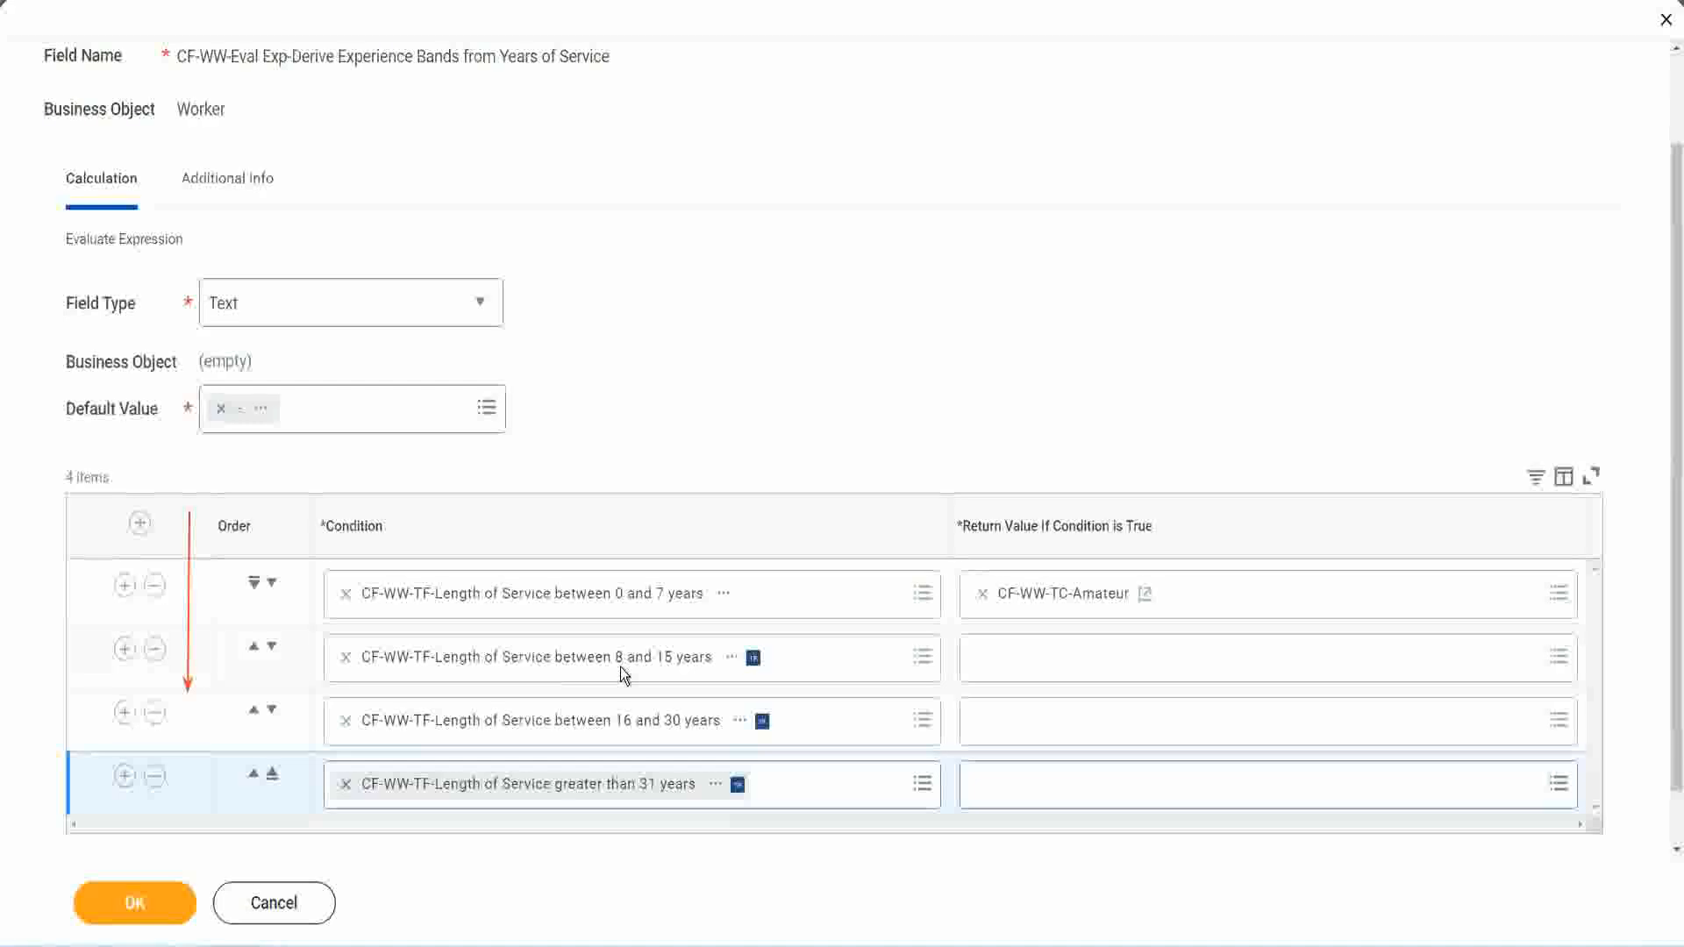
{"action": "left_click", "coordinate": [255, 649]}
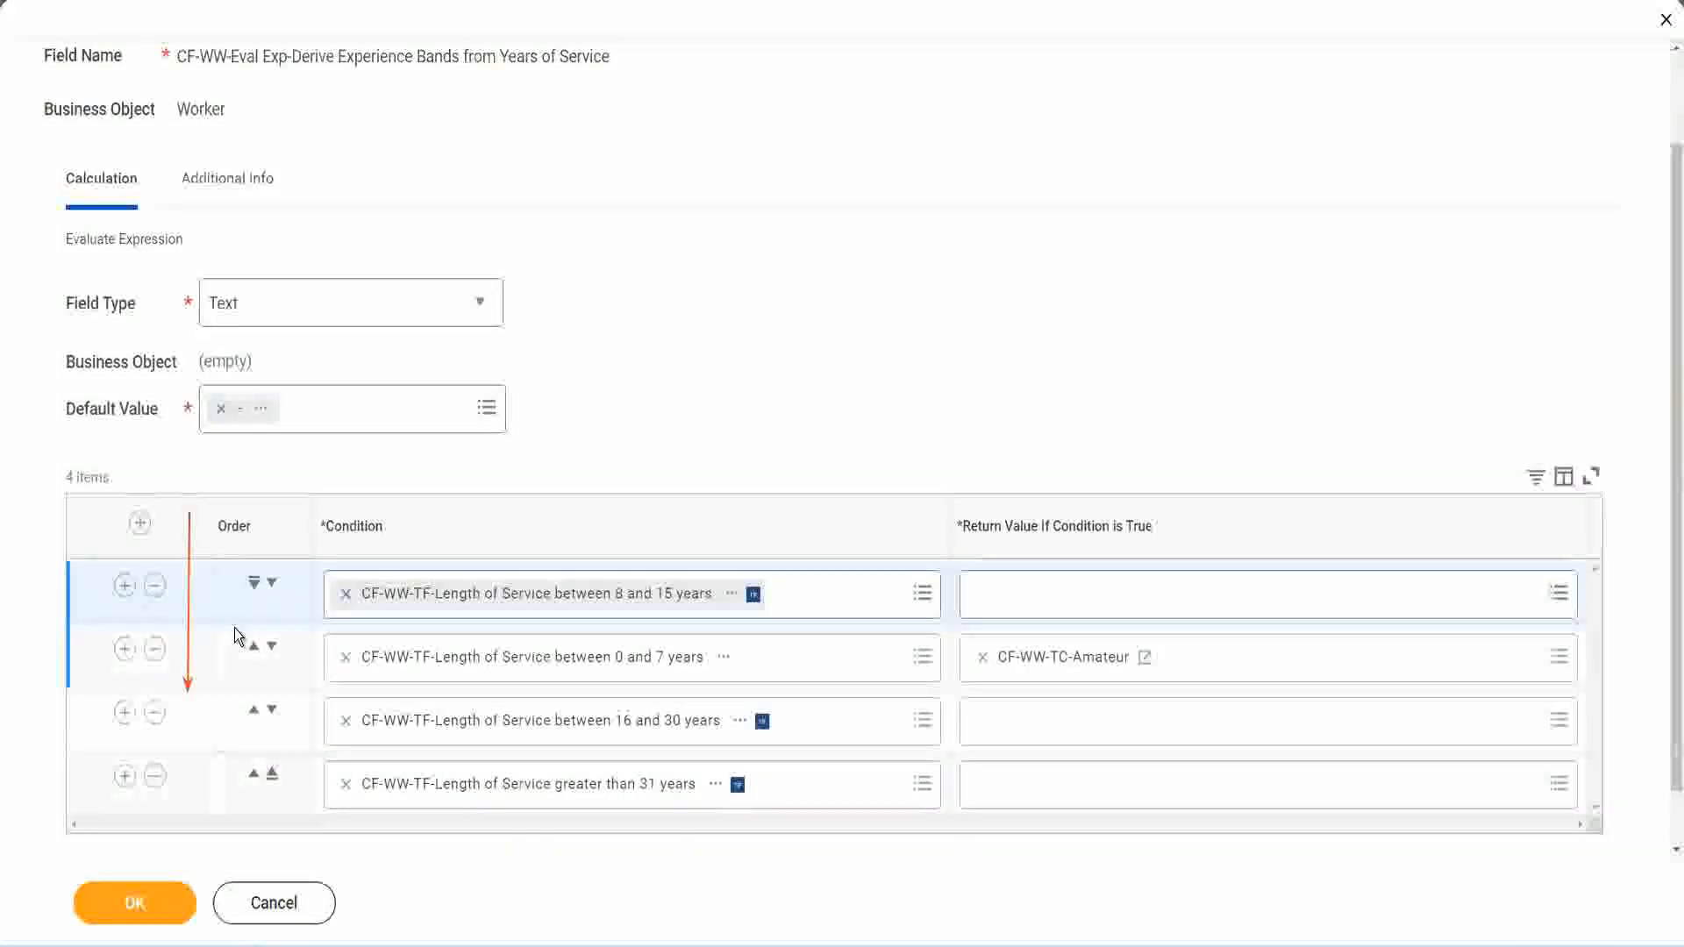
{"action": "left_click", "coordinate": [272, 583]}
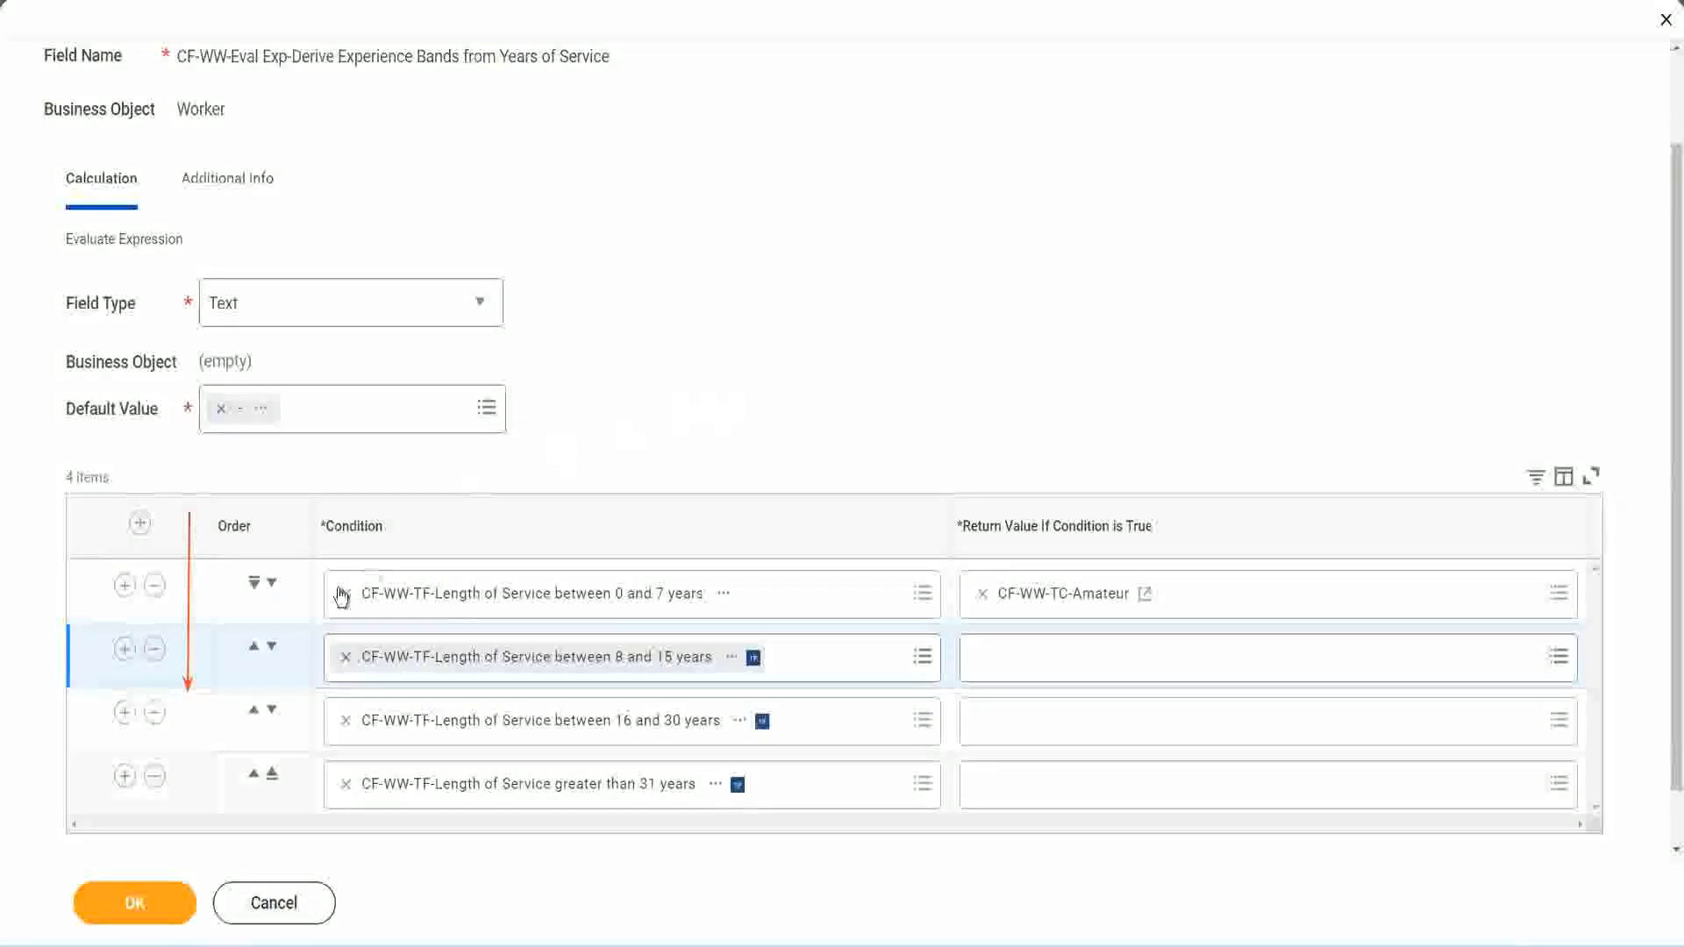
{"action": "left_click", "coordinate": [253, 648]}
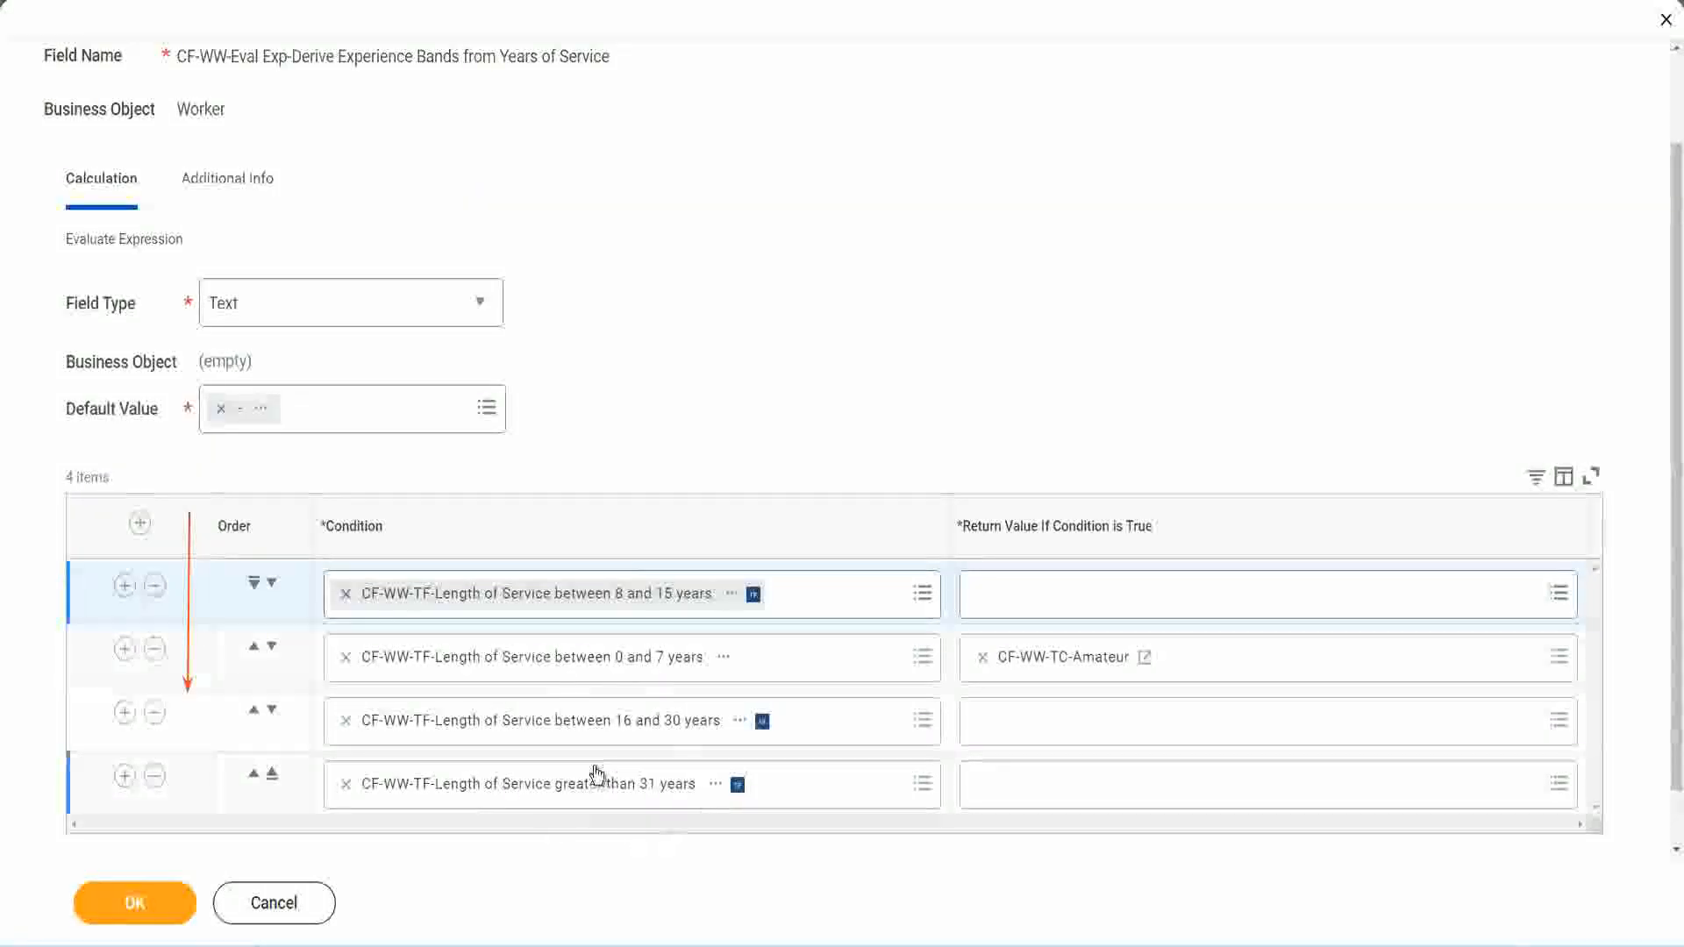
Step: Copy the text of the CF-WW-TC-Amateur return value and move the 8 and 15 years condition back to second place
{"action": "right_click", "coordinate": [1066, 669]}
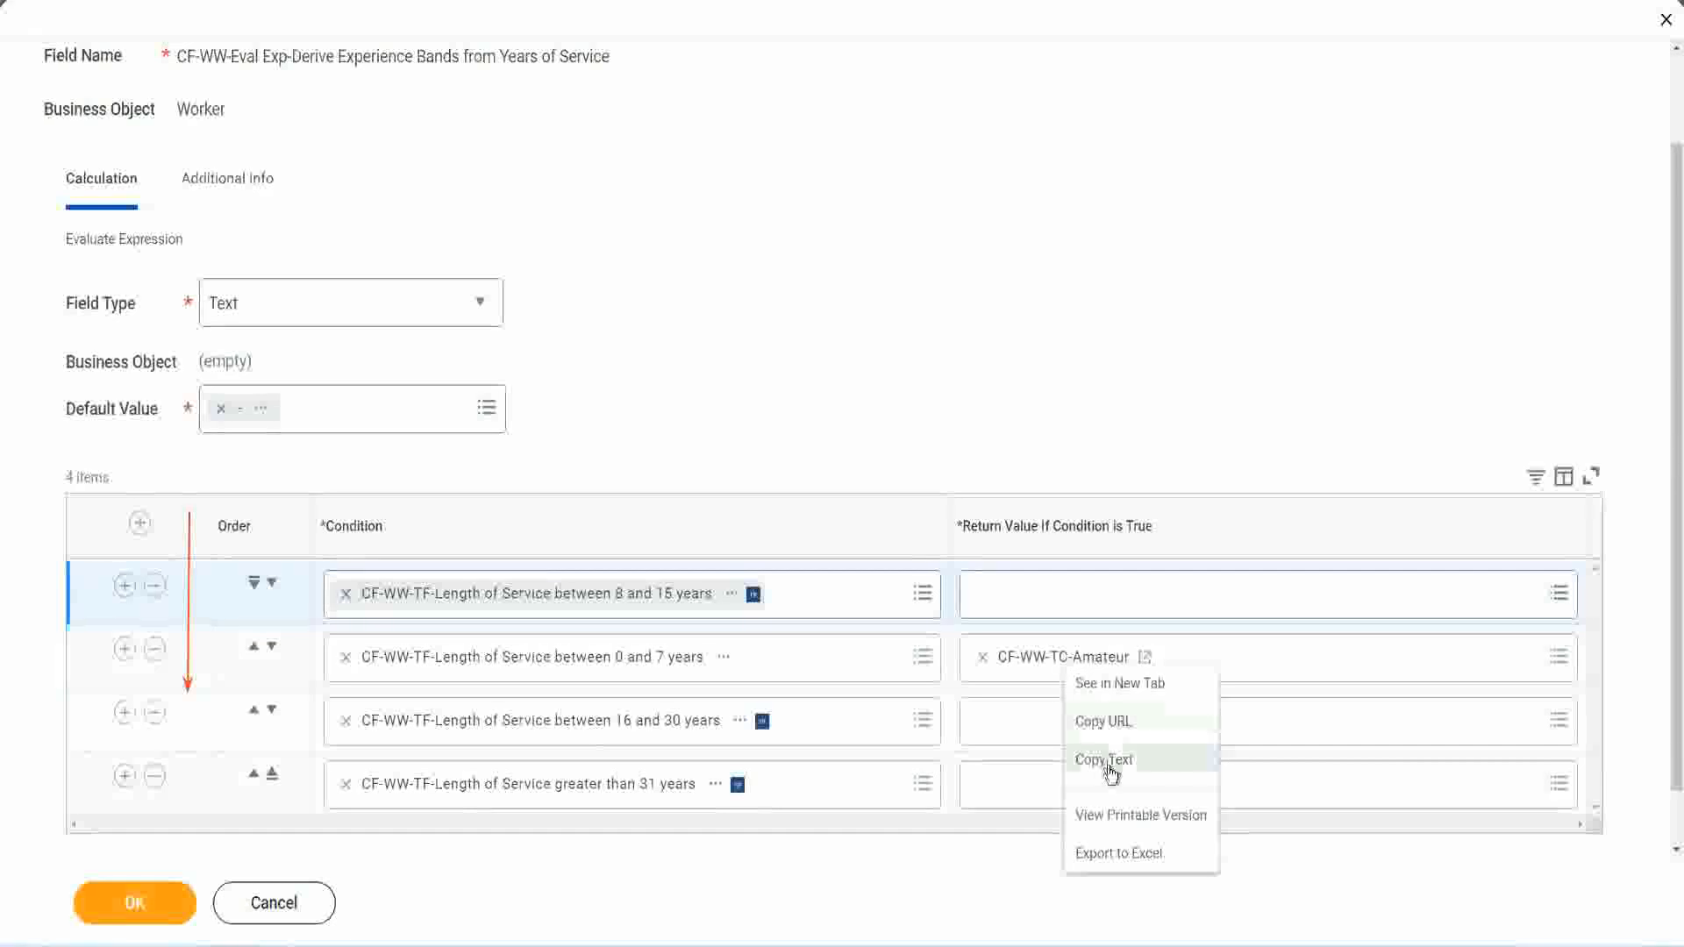
{"action": "left_click", "coordinate": [1106, 760]}
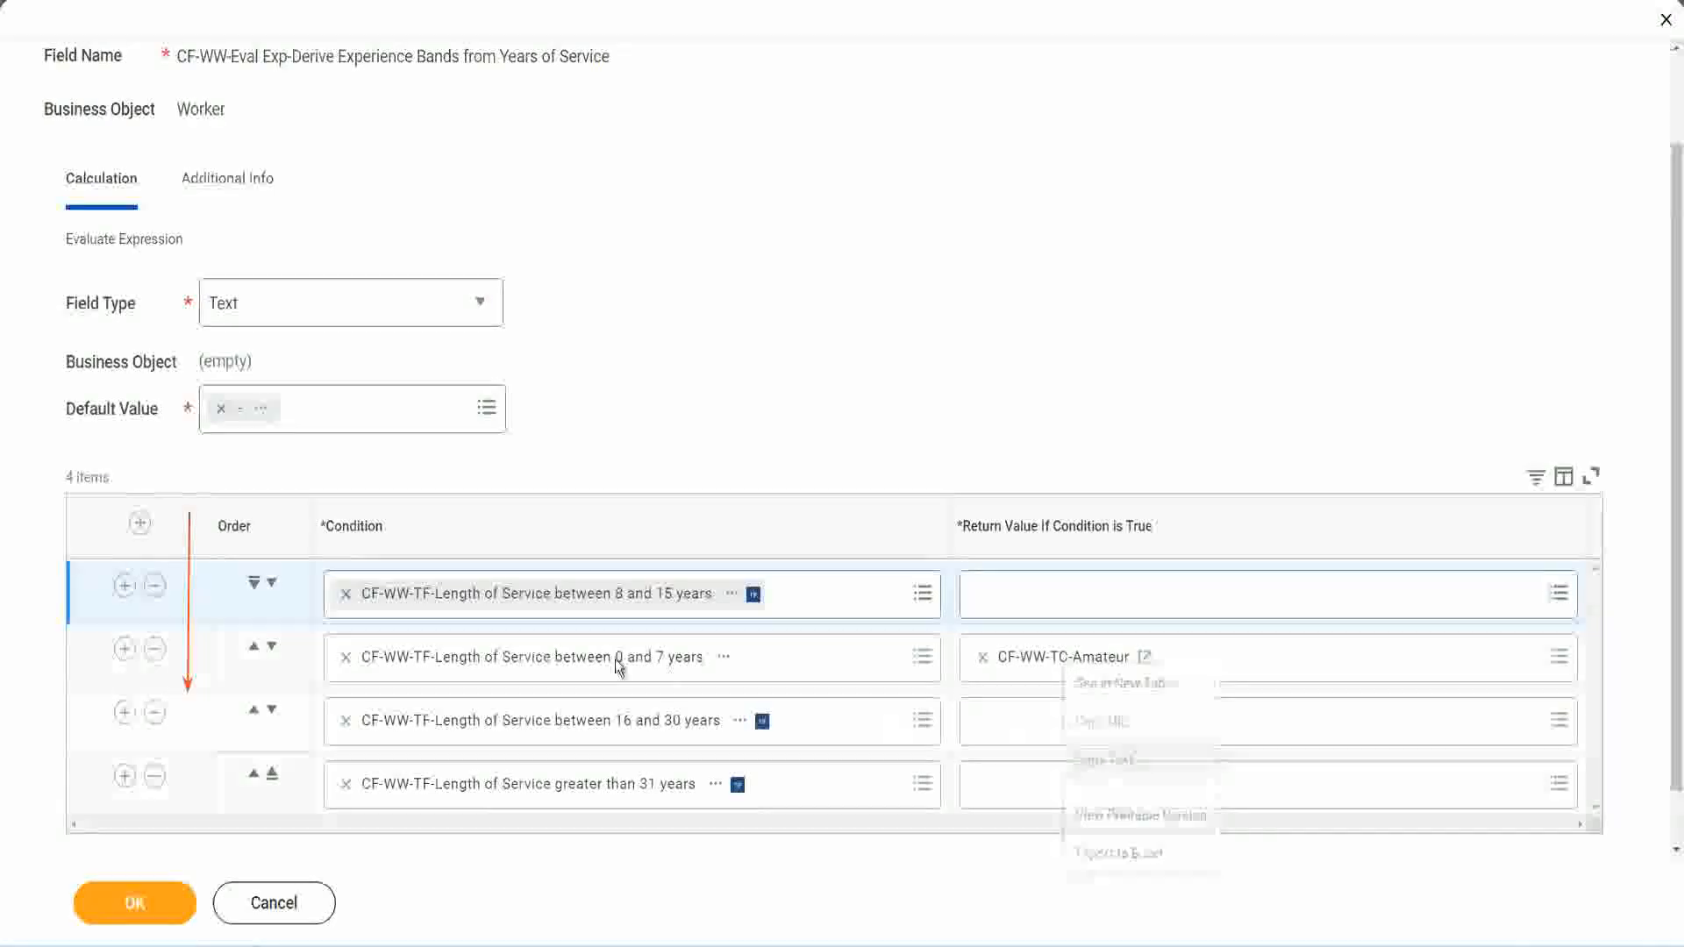
{"action": "left_click", "coordinate": [271, 583]}
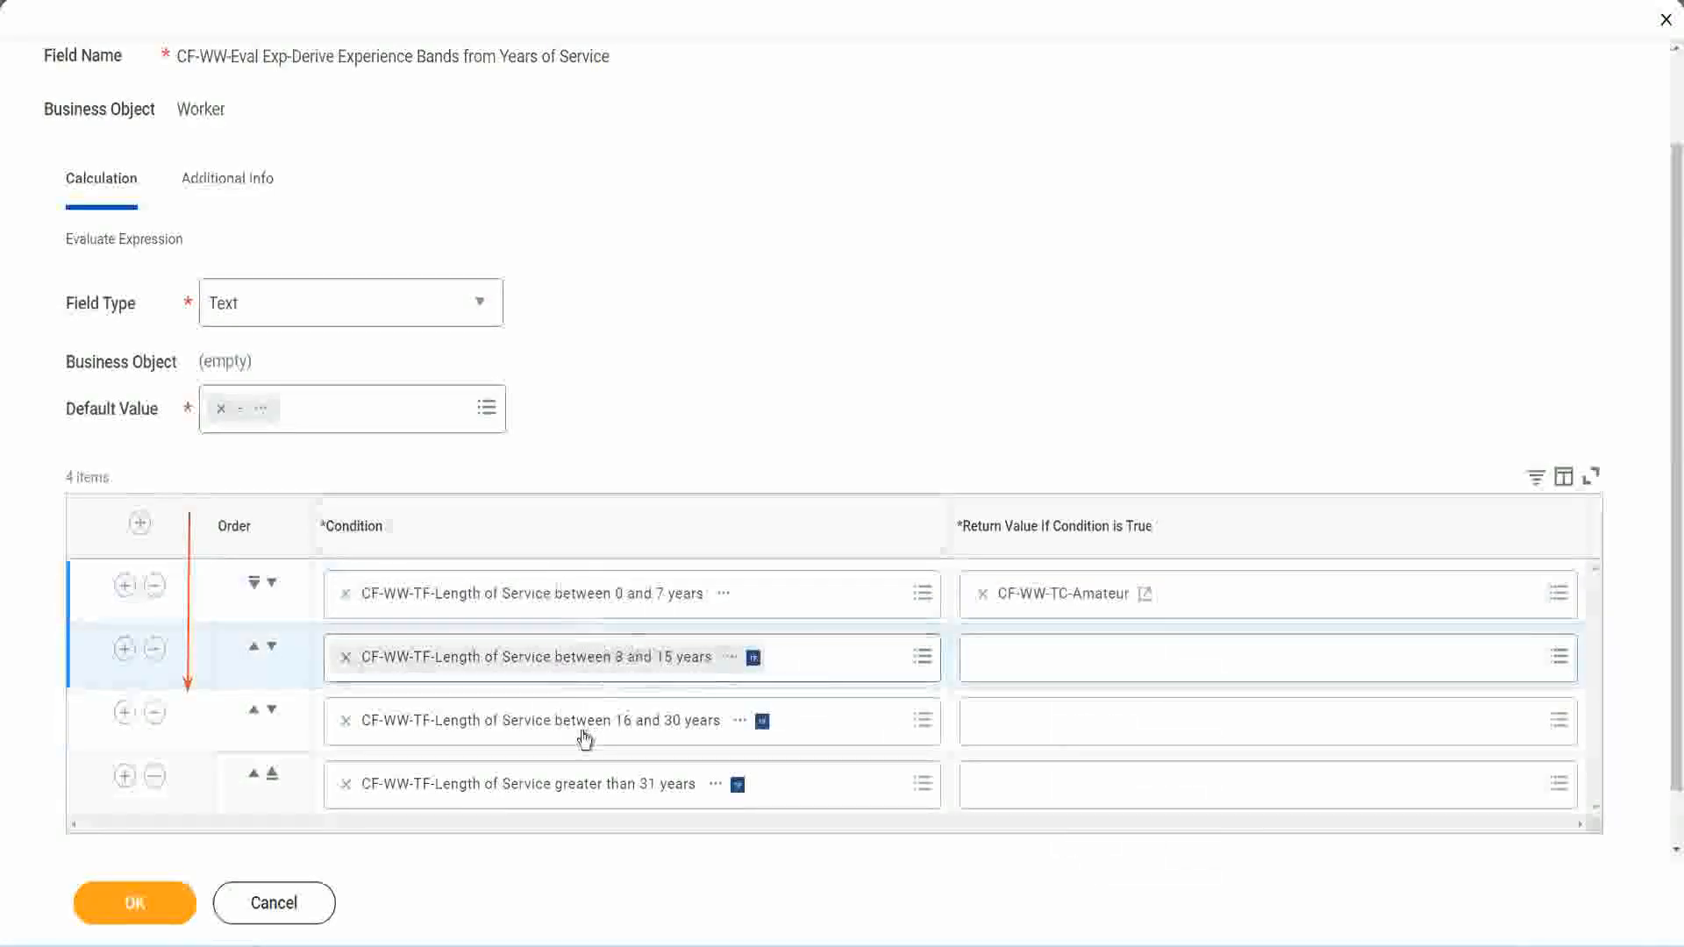
Step: Create a Text Constant calculated field named CF-WW-TC-Experienced on the Global business object for the second row's return value
{"action": "left_click", "coordinate": [978, 656]}
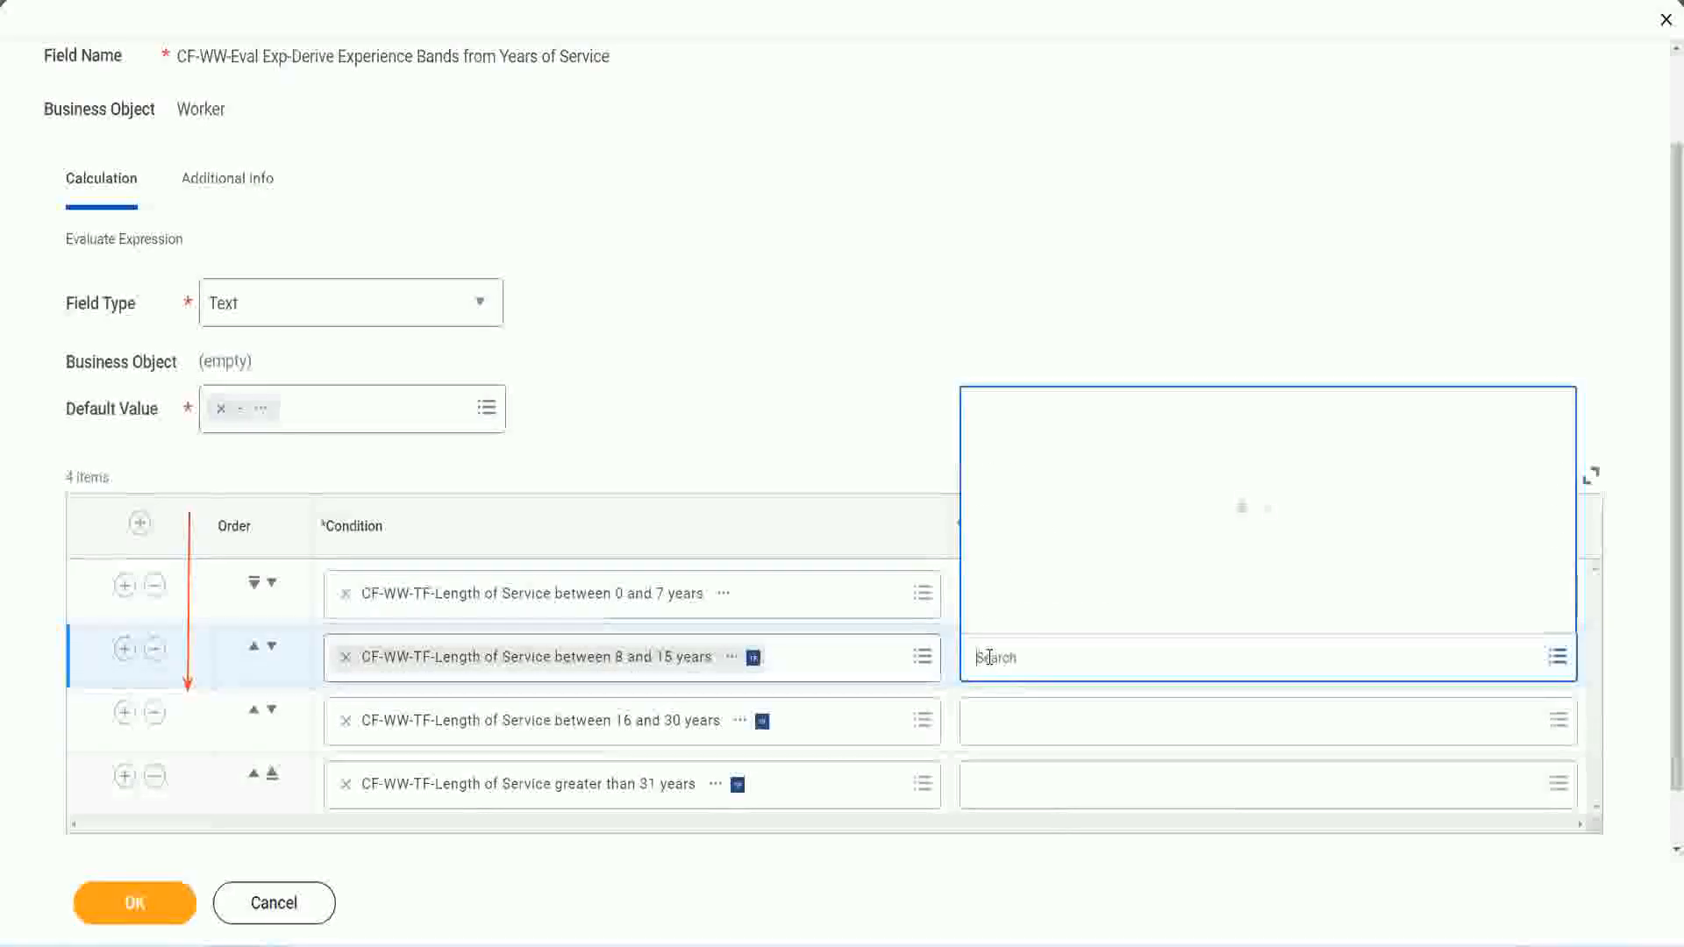
{"action": "left_click", "coordinate": [1044, 615]}
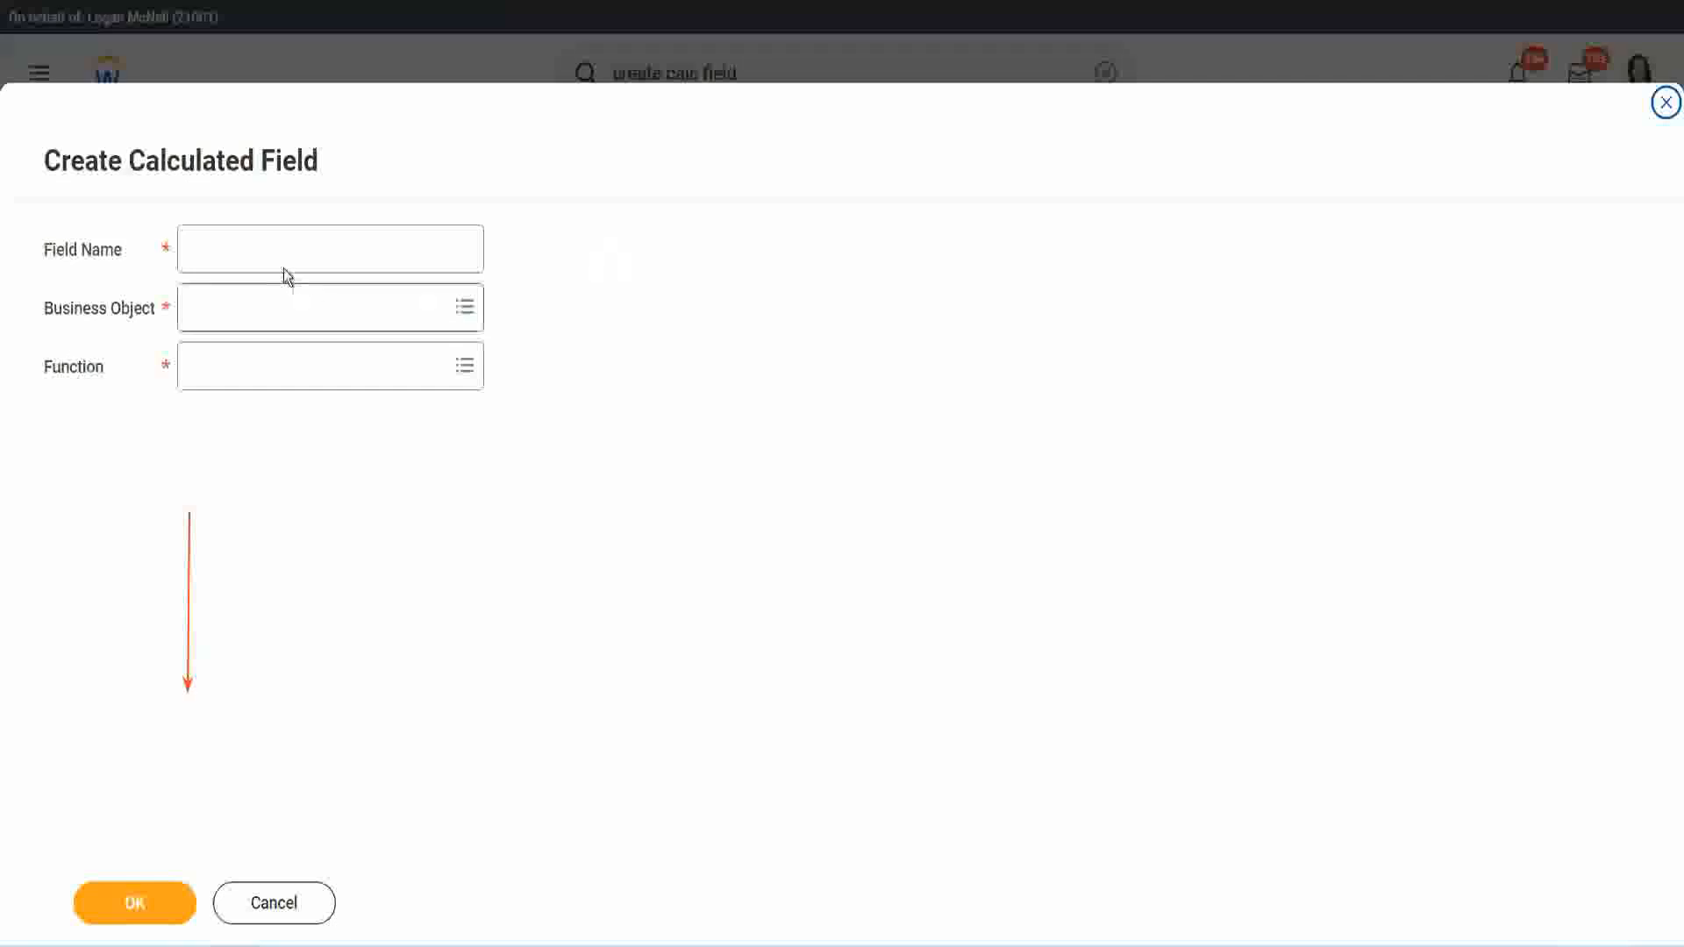
{"action": "left_click", "coordinate": [268, 248]}
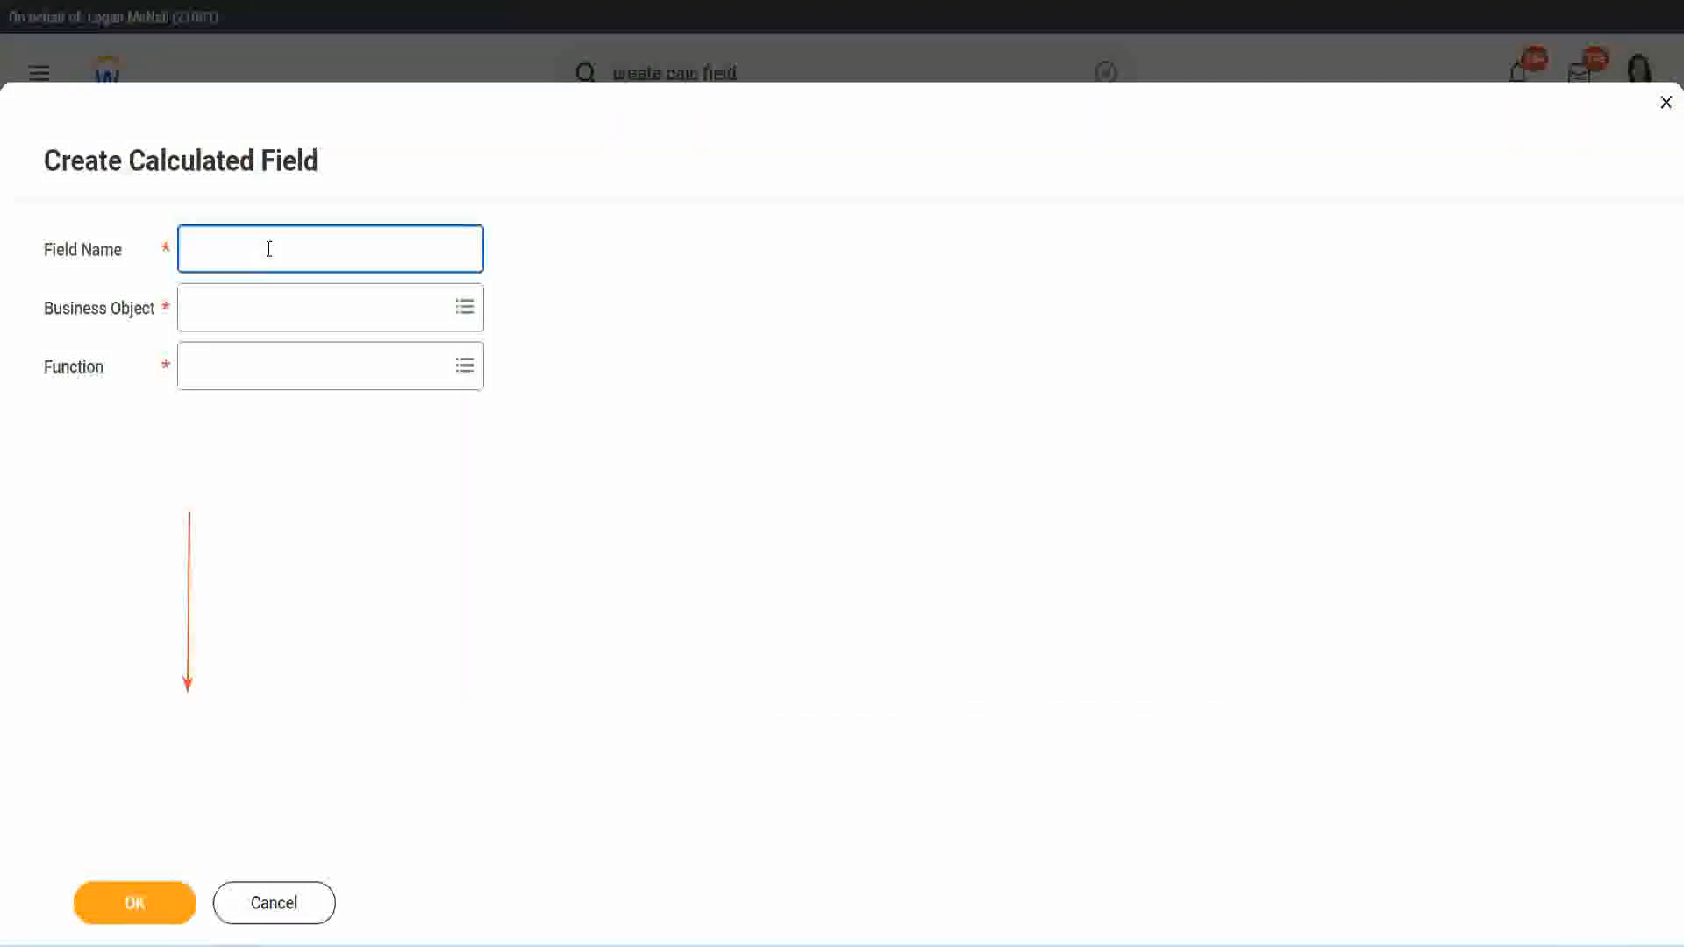
{"action": "key", "text": "ctrl+v"}
{"action": "double_click", "coordinate": [321, 250]}
{"action": "type", "text": "Exper"}
{"action": "type", "text": "ienced"}
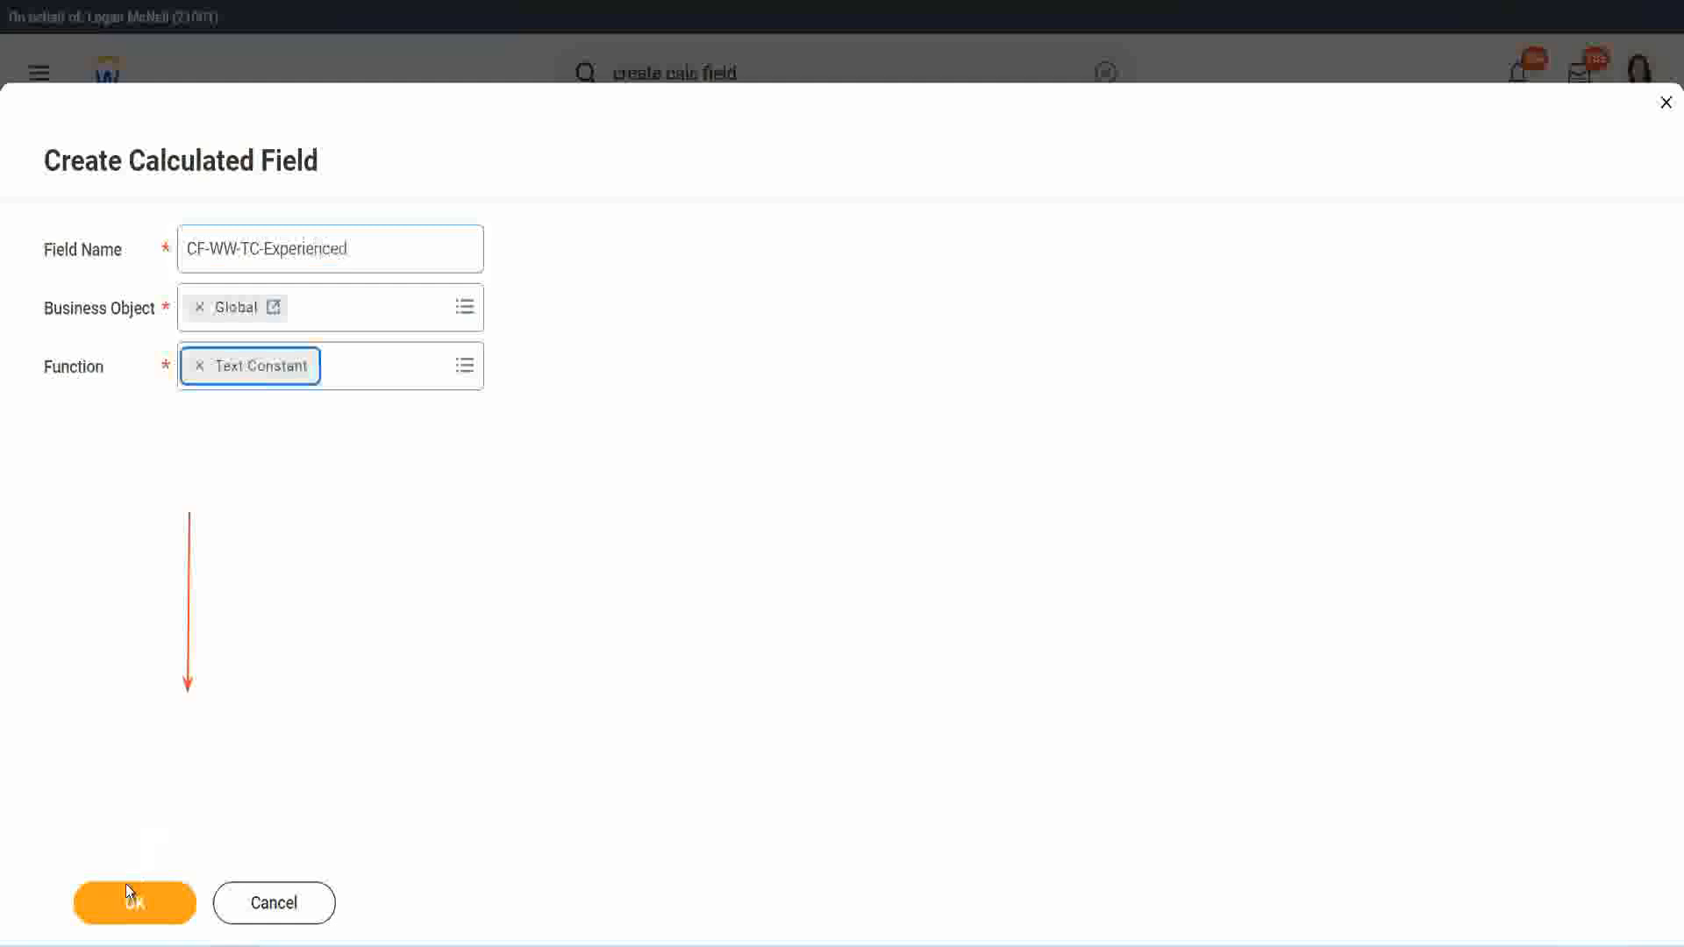
{"action": "left_click", "coordinate": [127, 887]}
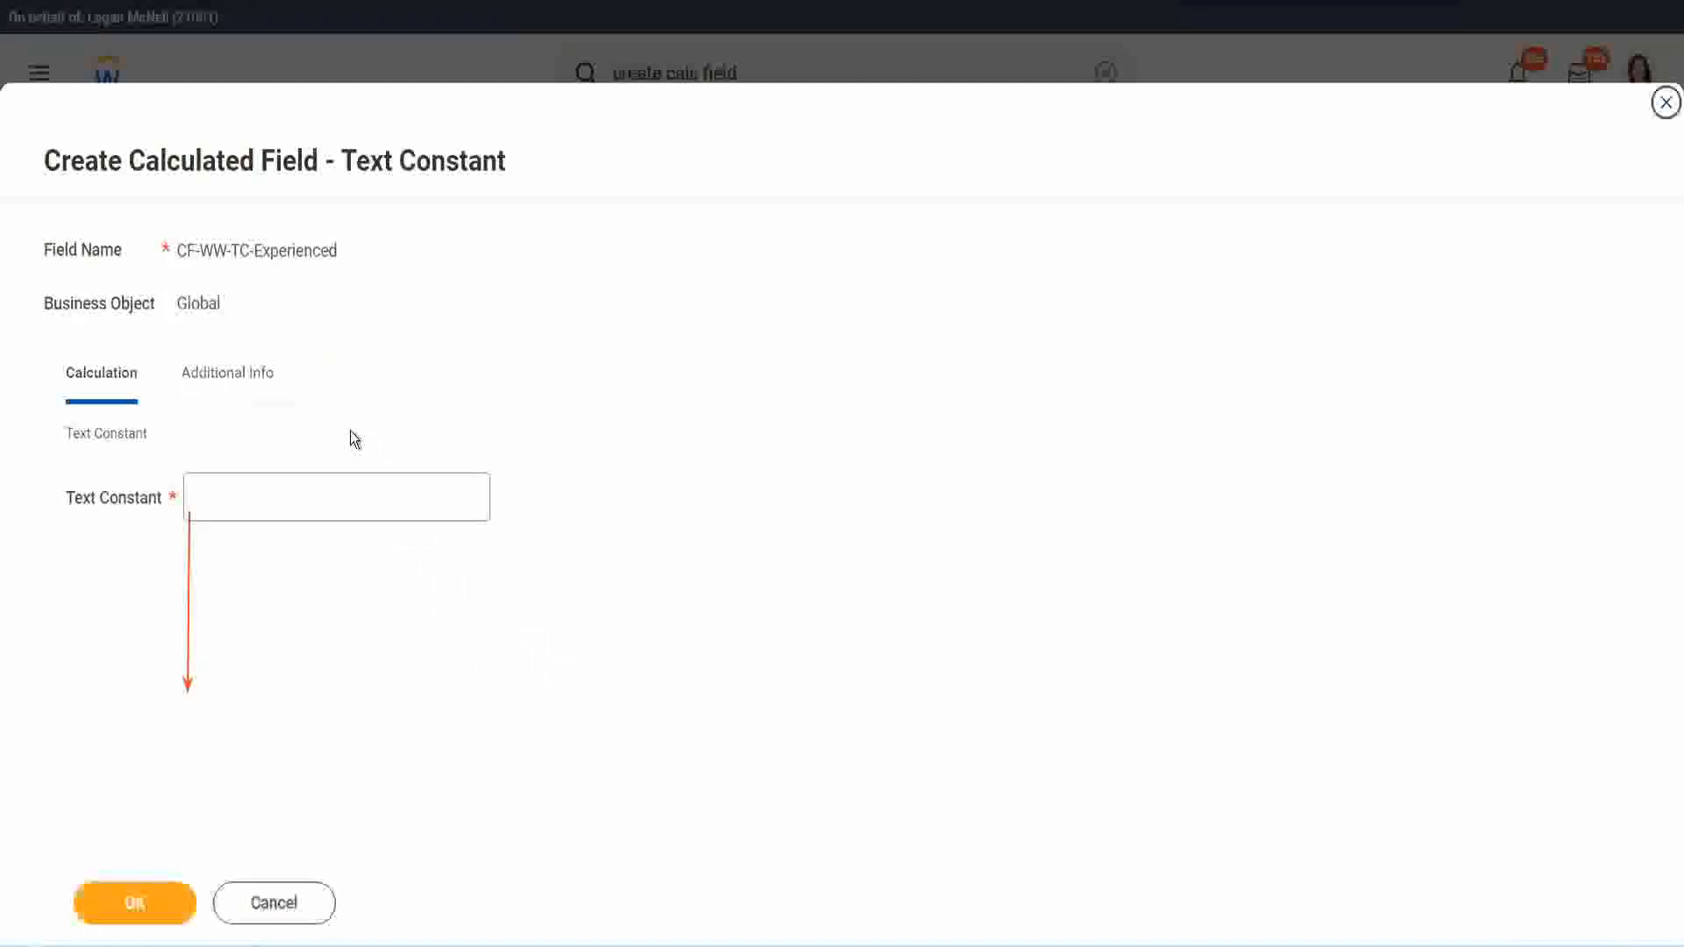
Step: Set the text constant to Experienced and save the field as the second row's return value
{"action": "left_click", "coordinate": [256, 497]}
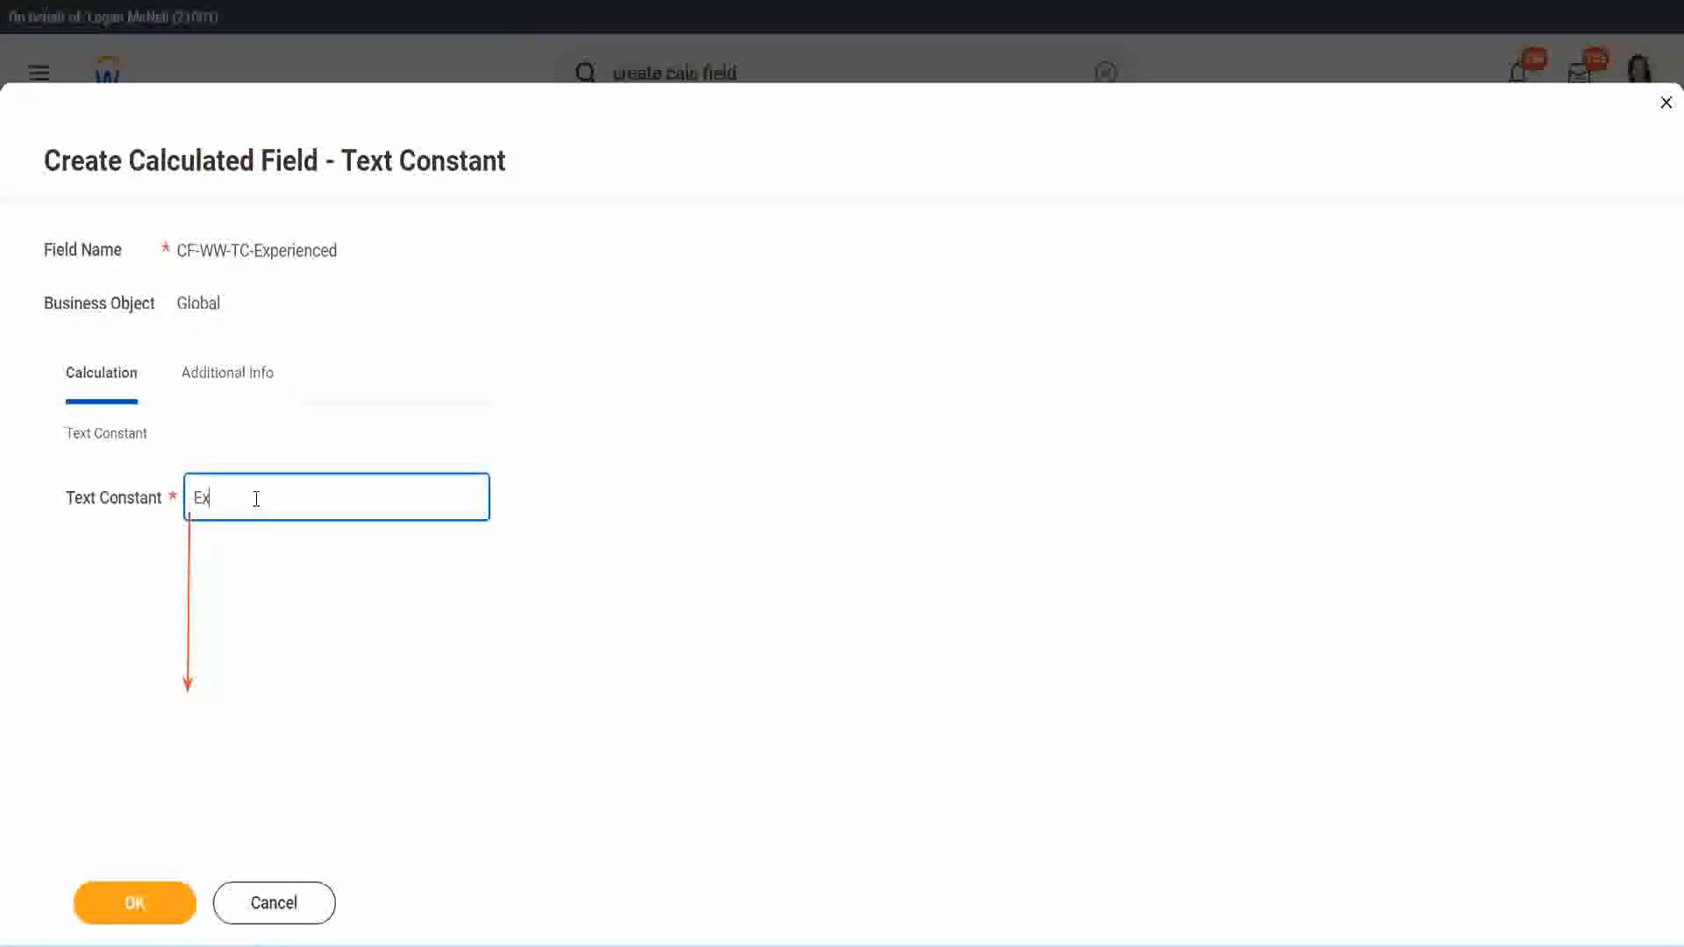
{"action": "left_click", "coordinate": [138, 902]}
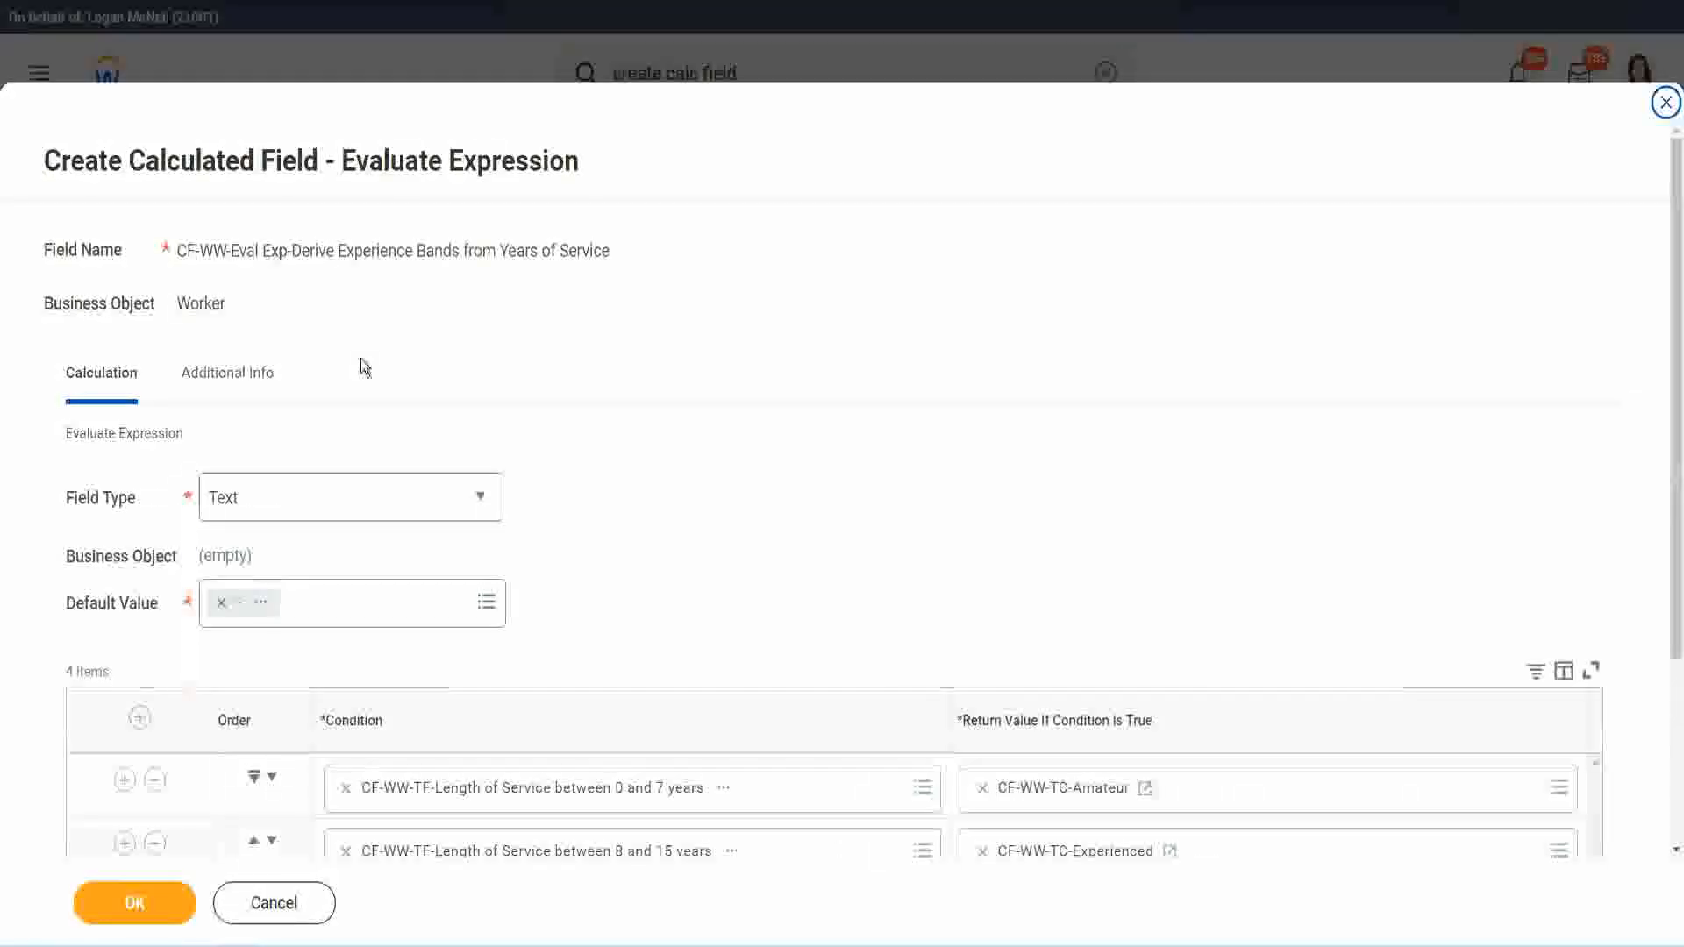
Step: Start a calculated field for the third row's return value, named CF-WW-TC-Senior with the business object Global
{"action": "scroll", "coordinate": [777, 458], "scroll_direction": "down", "scroll_amount": 3}
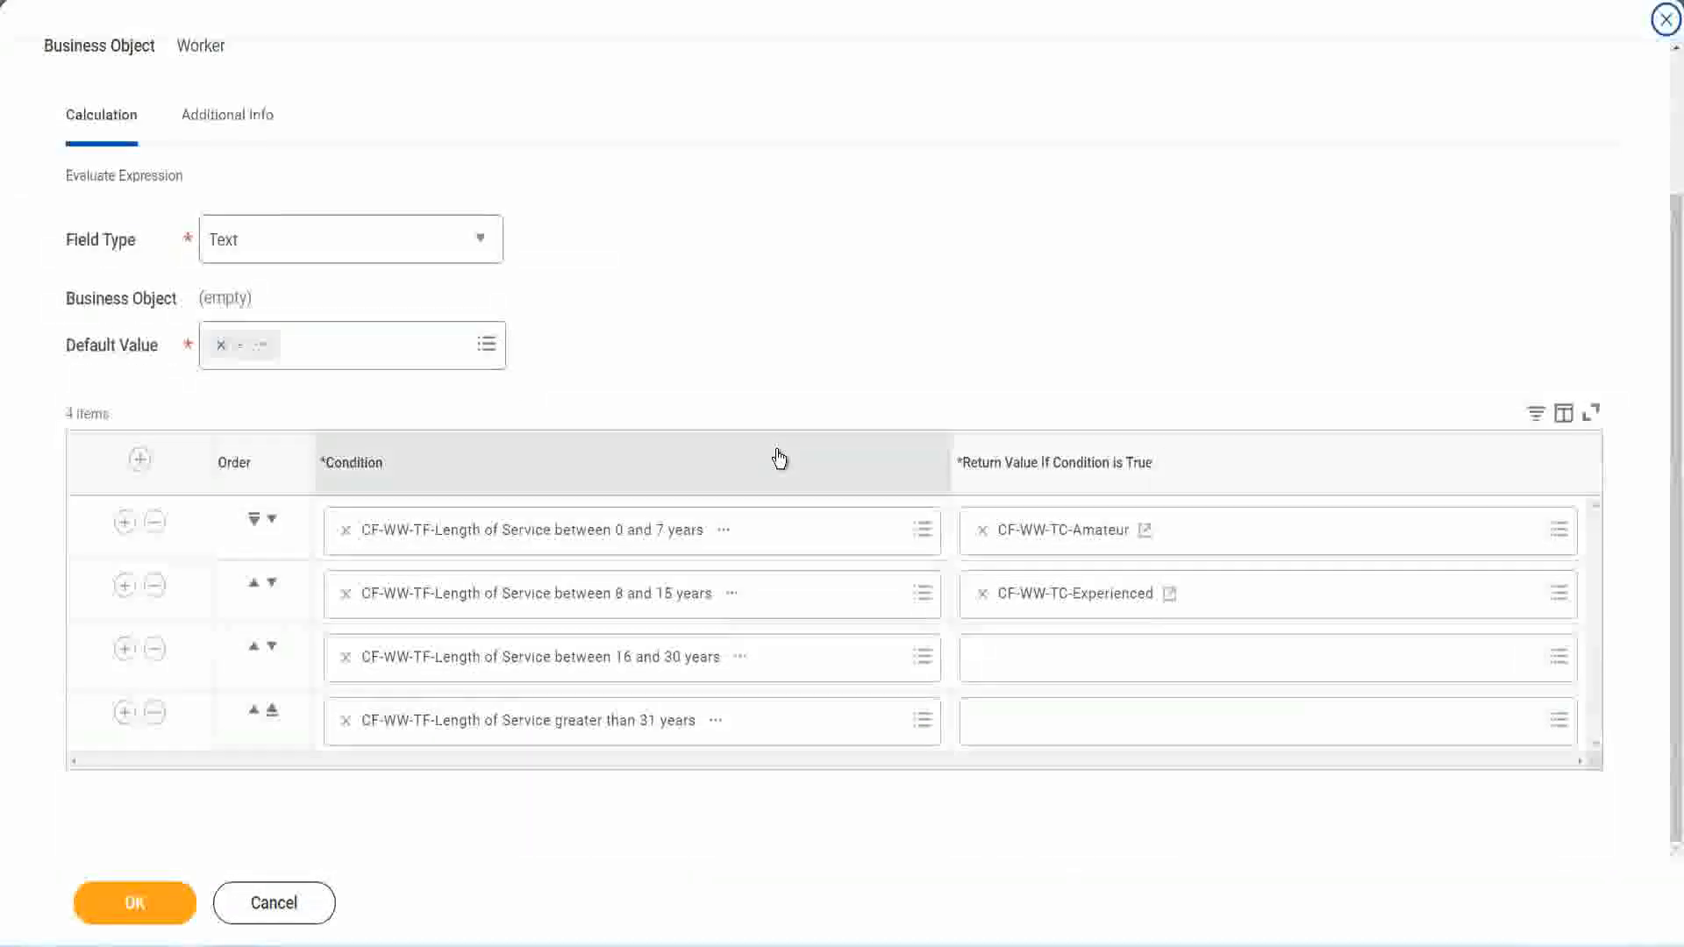
{"action": "left_click", "coordinate": [1050, 666]}
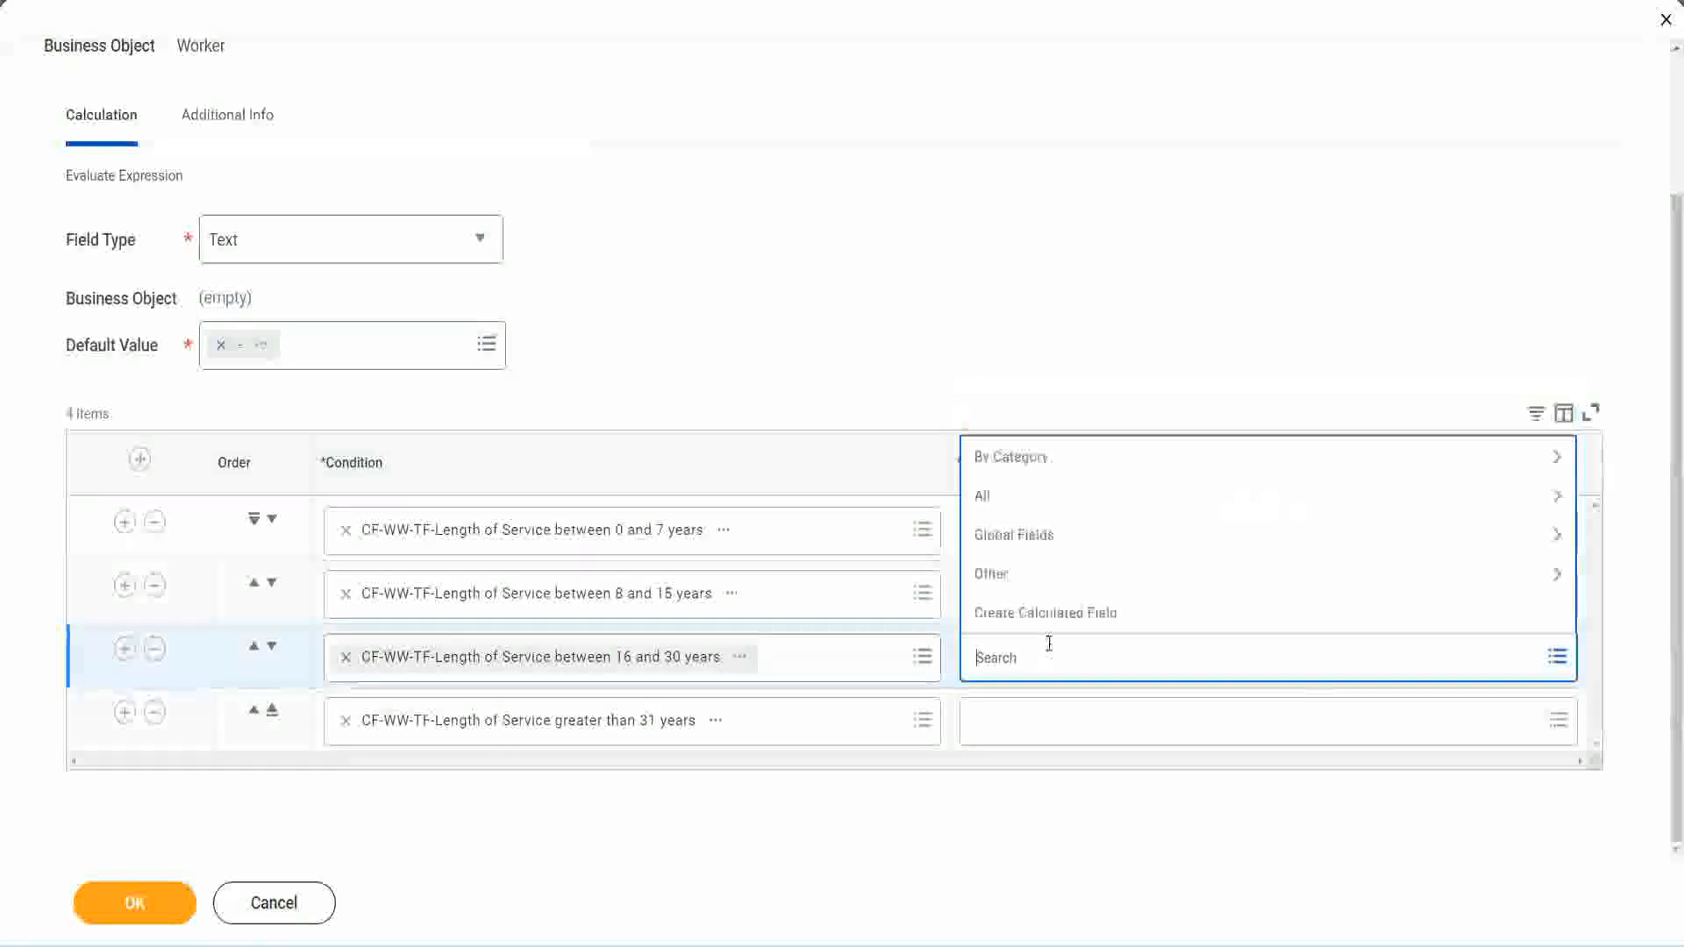
{"action": "left_click", "coordinate": [1055, 611]}
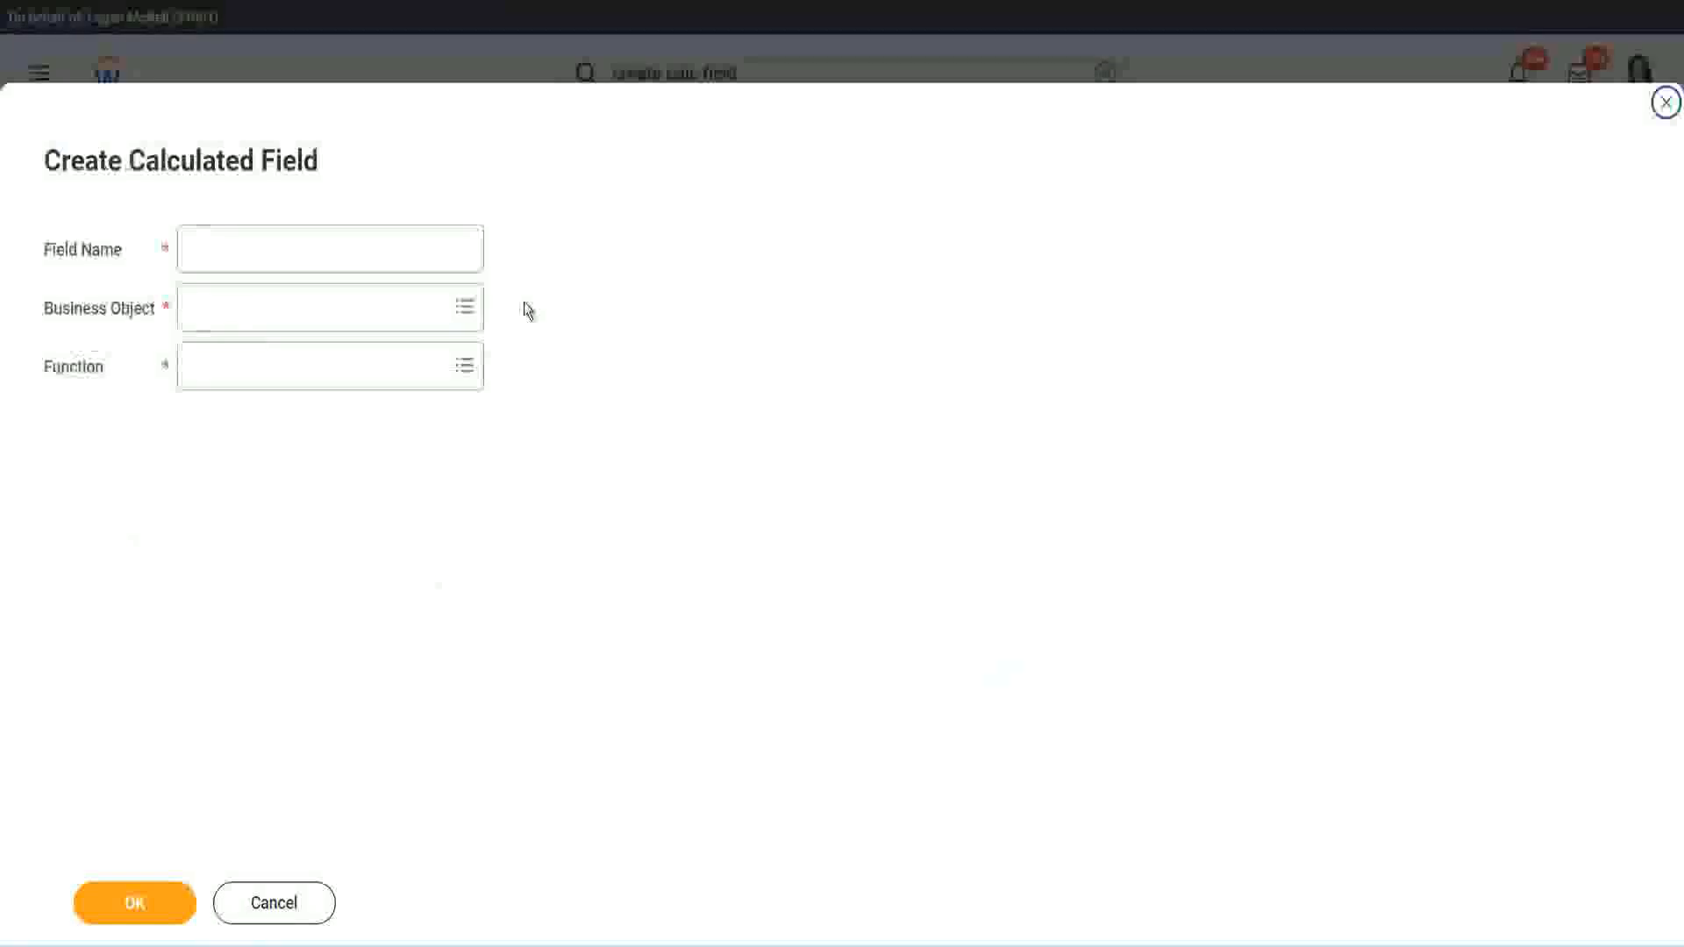
{"action": "left_click", "coordinate": [357, 248]}
{"action": "type", "text": "CF-WW-TC-Amateur"}
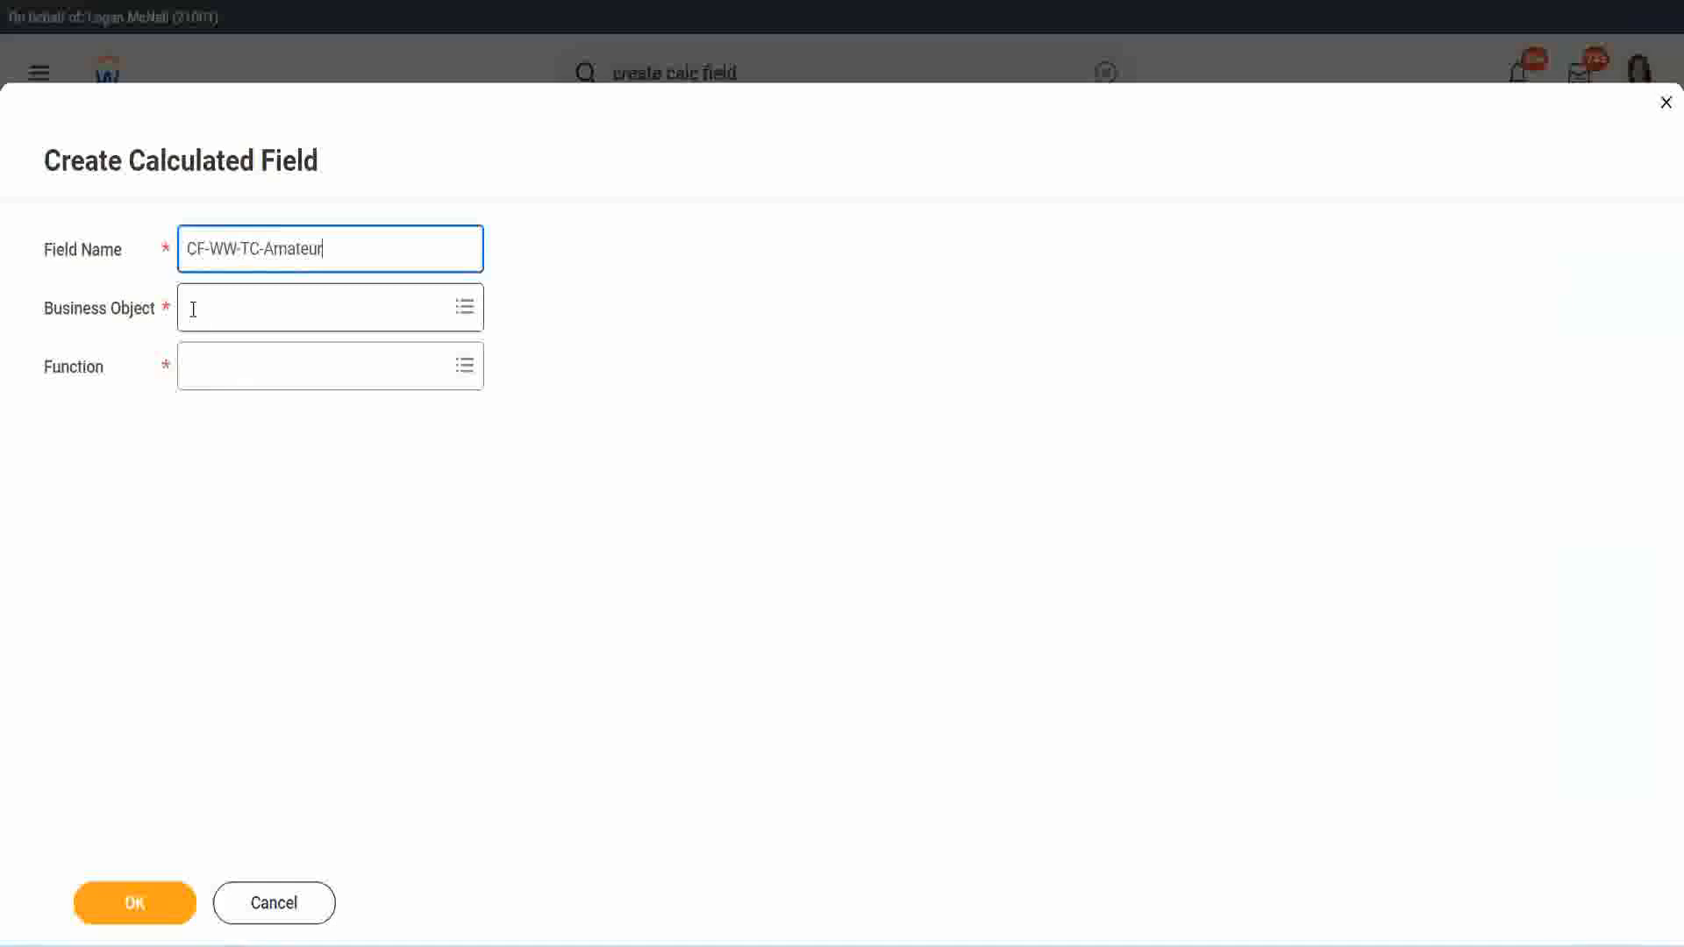
{"action": "left_click", "coordinate": [193, 309]}
{"action": "type", "text": "global"}
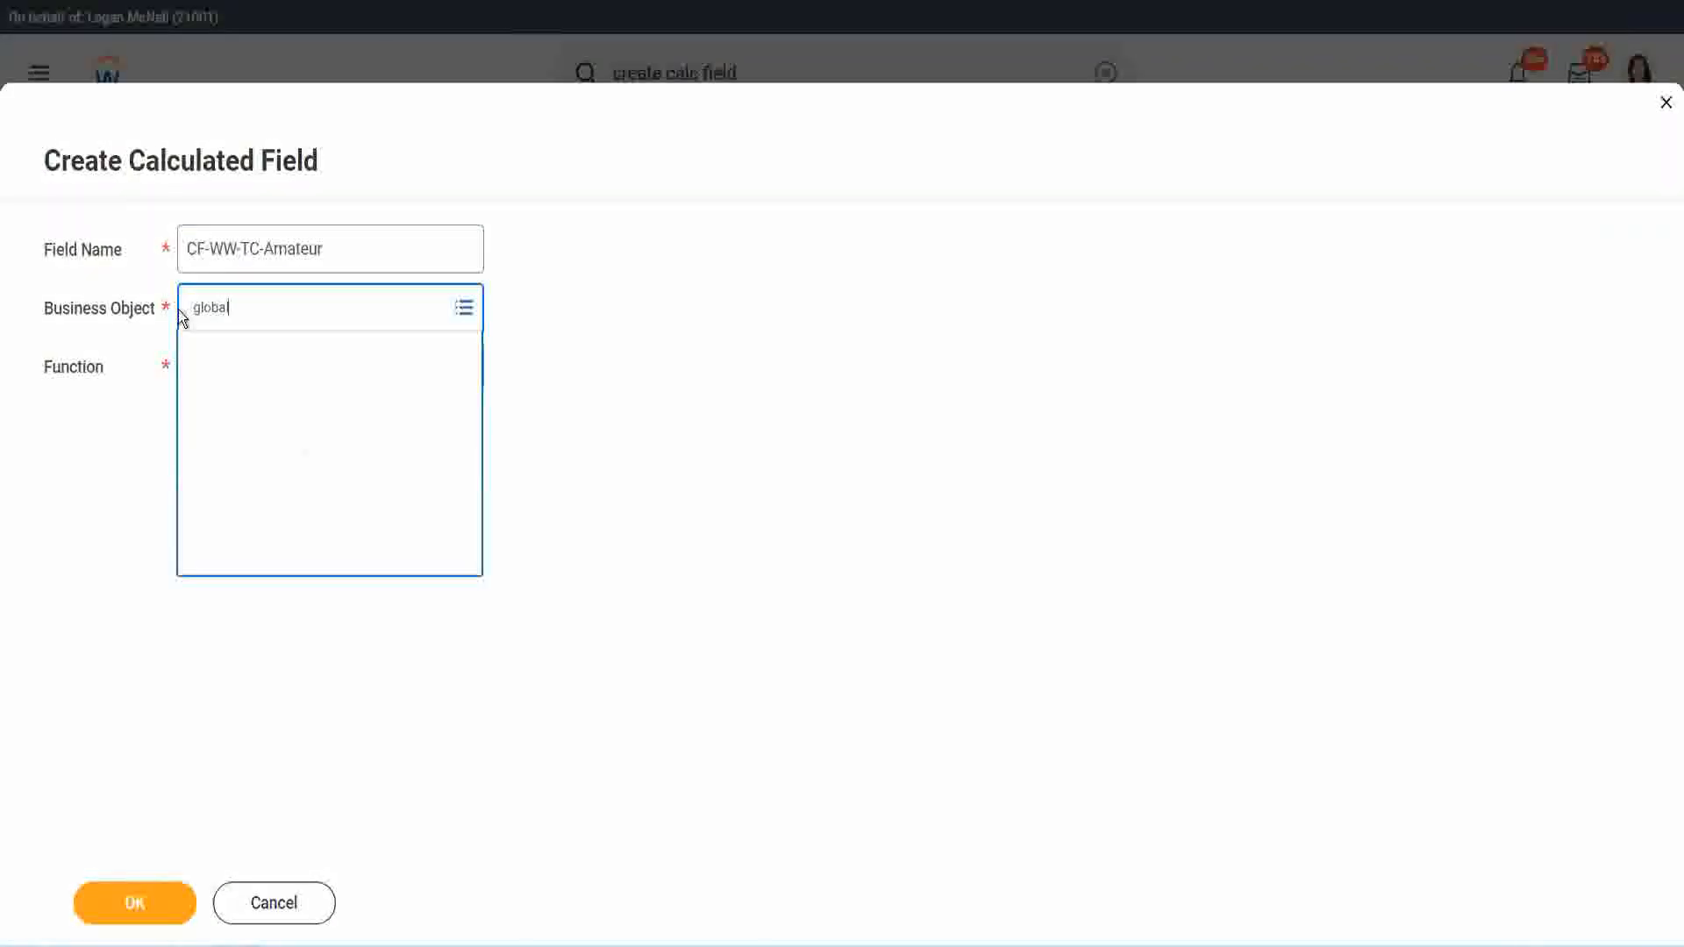
{"action": "left_click", "coordinate": [275, 263]}
{"action": "double_click", "coordinate": [294, 248]}
{"action": "type", "text": "S"}
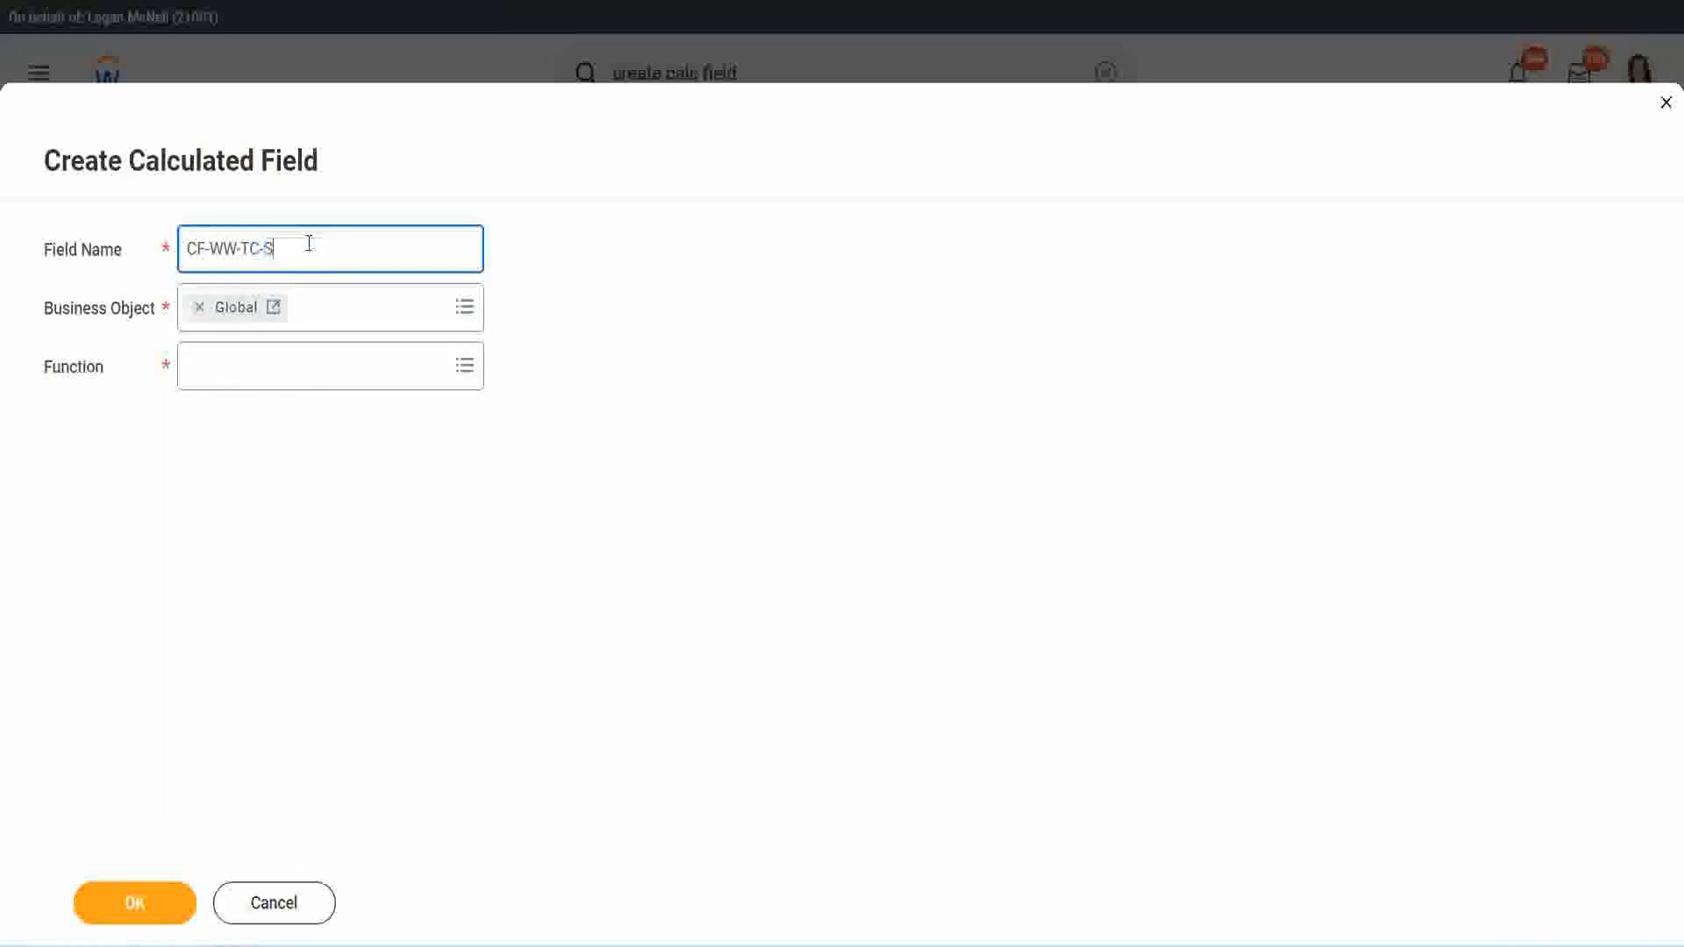
{"action": "type", "text": "enior"}
Step: Choose the Text Constant function for the CF-WW-TC-Senior field, set its text constant to Senior and save it
{"action": "left_click", "coordinate": [268, 383]}
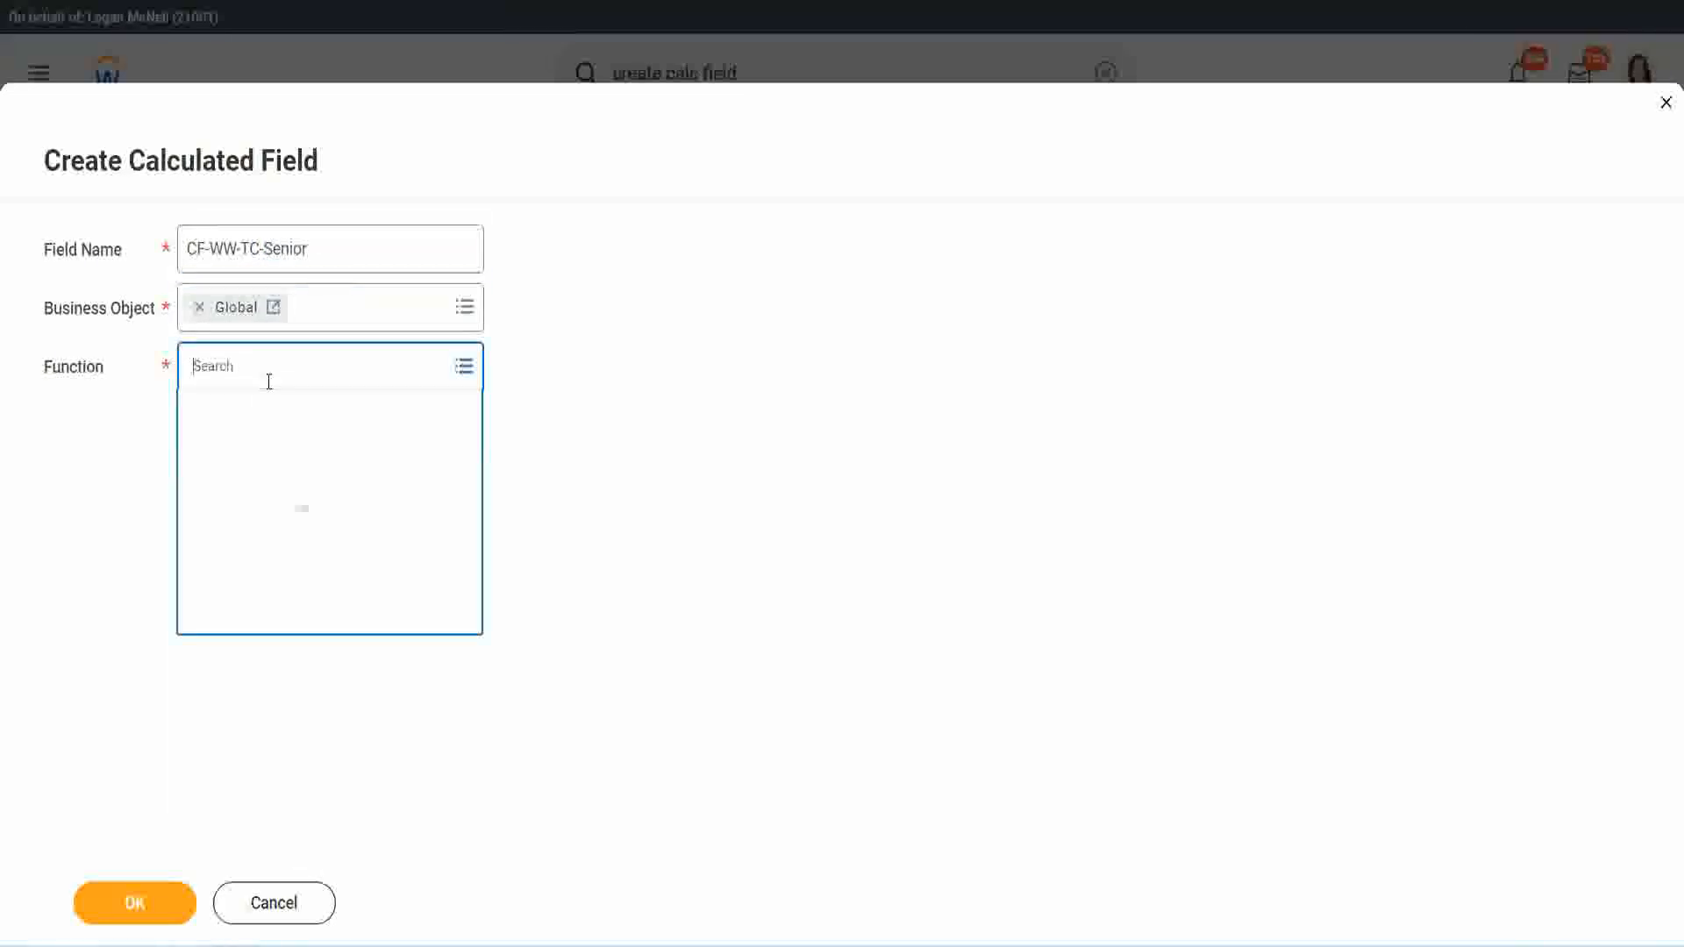
{"action": "type", "text": "tc"}
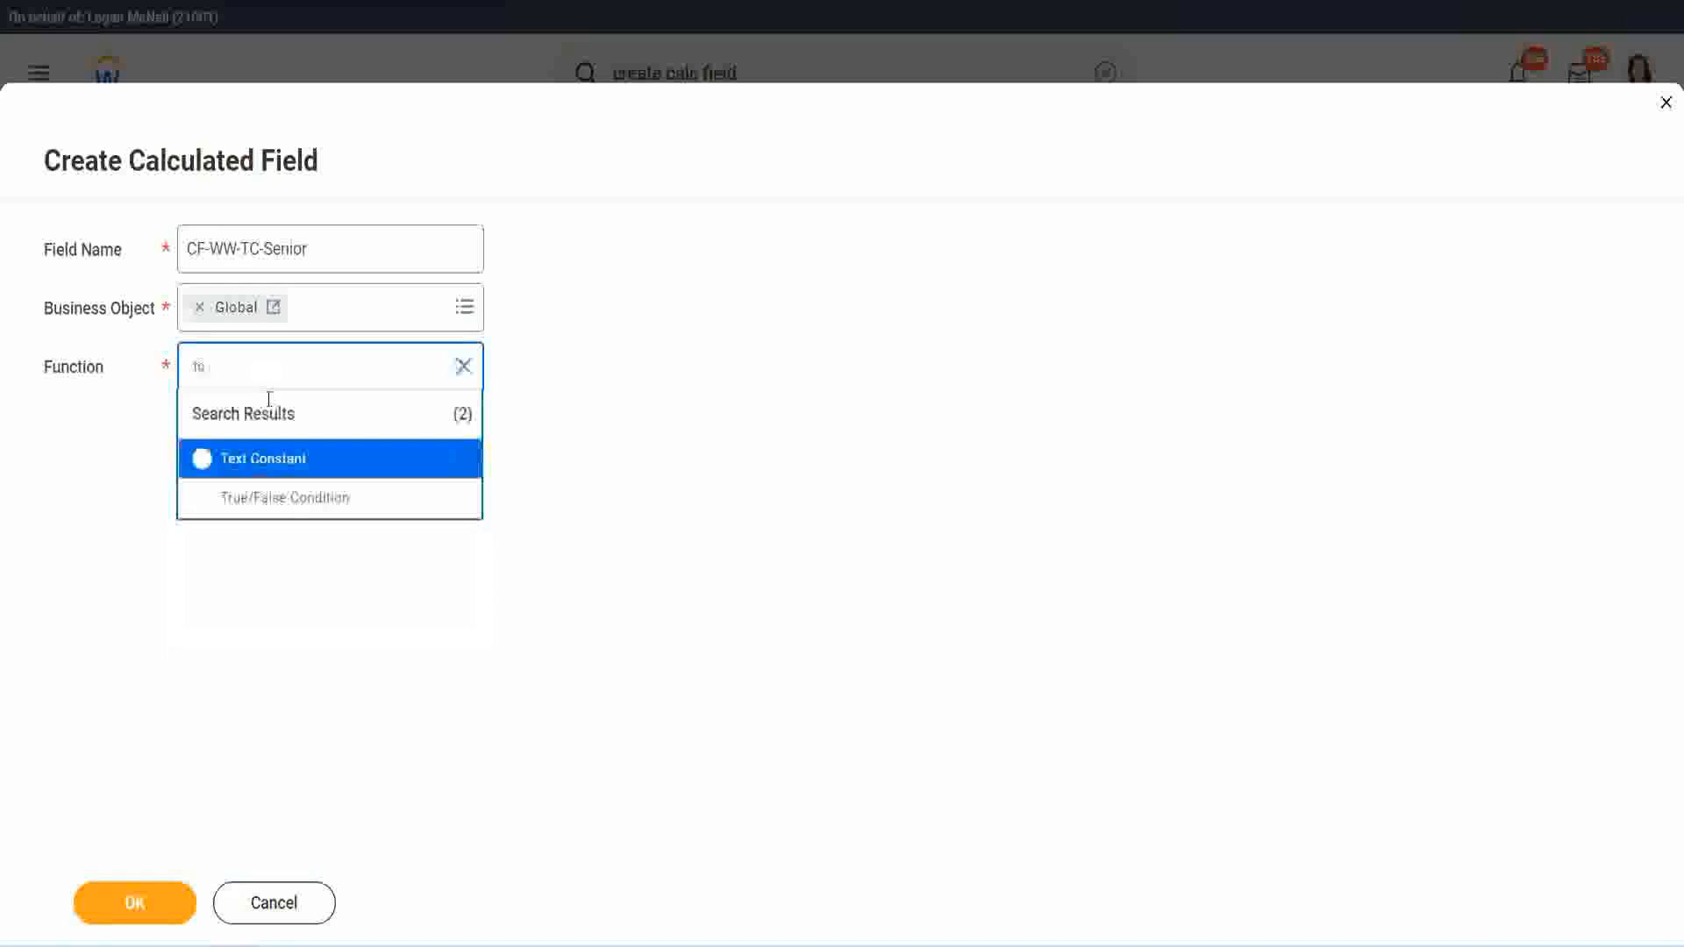
{"action": "left_click", "coordinate": [259, 457]}
{"action": "left_click", "coordinate": [150, 910]}
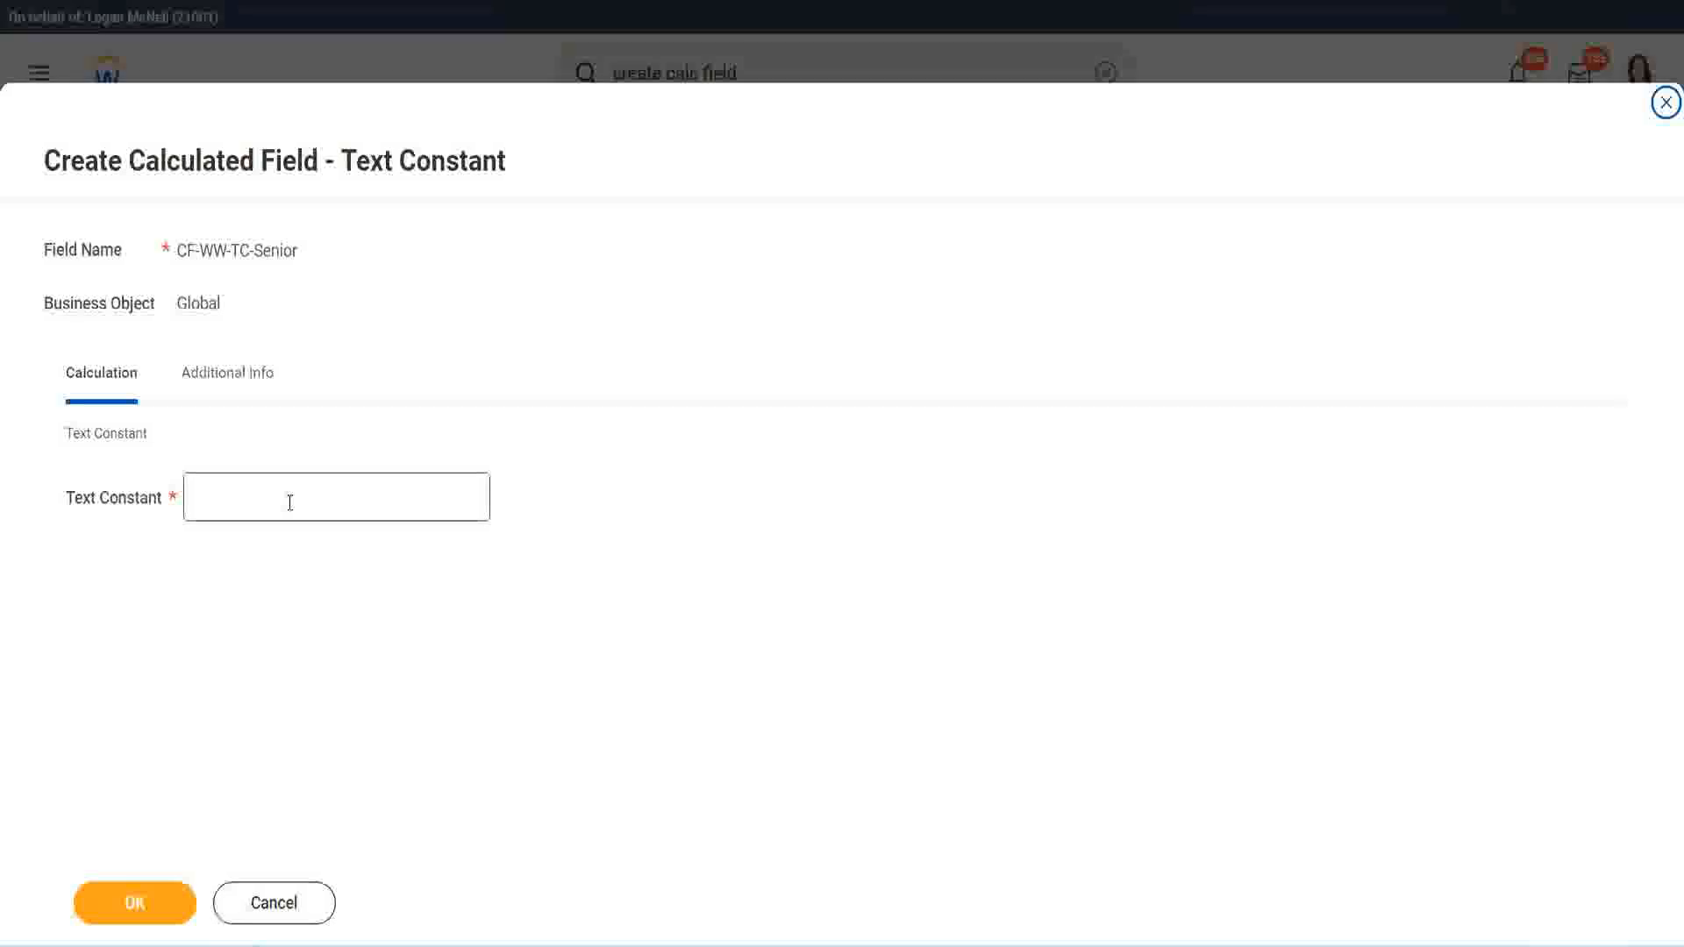
{"action": "left_click", "coordinate": [284, 491]}
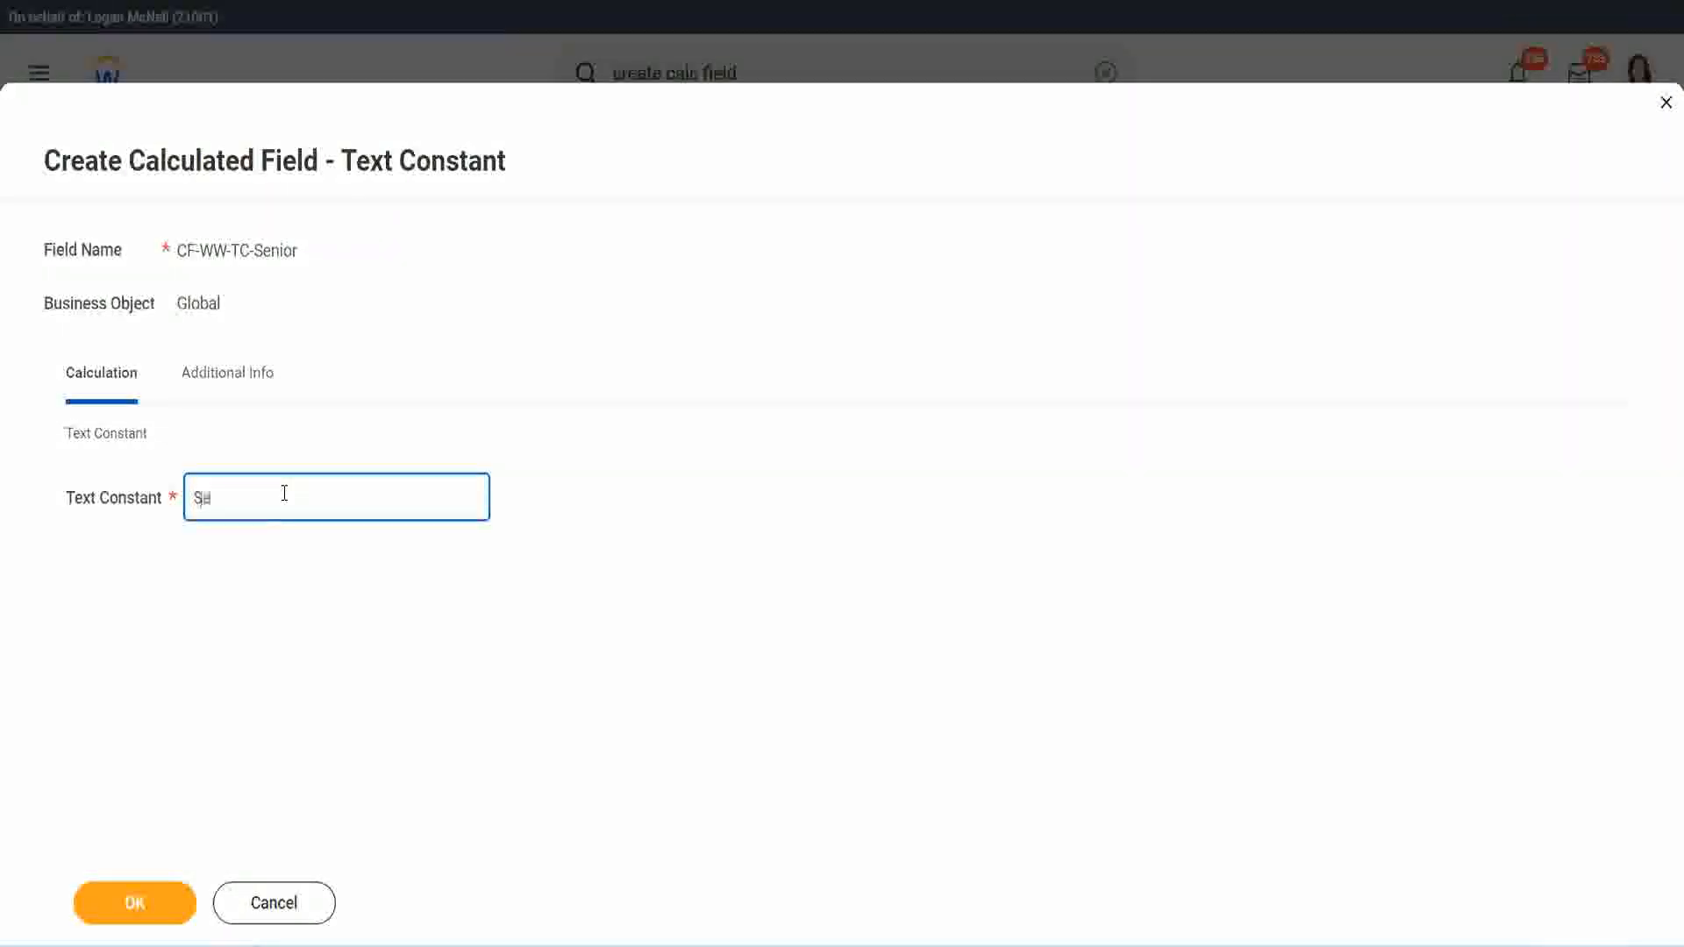
{"action": "left_click", "coordinate": [167, 894]}
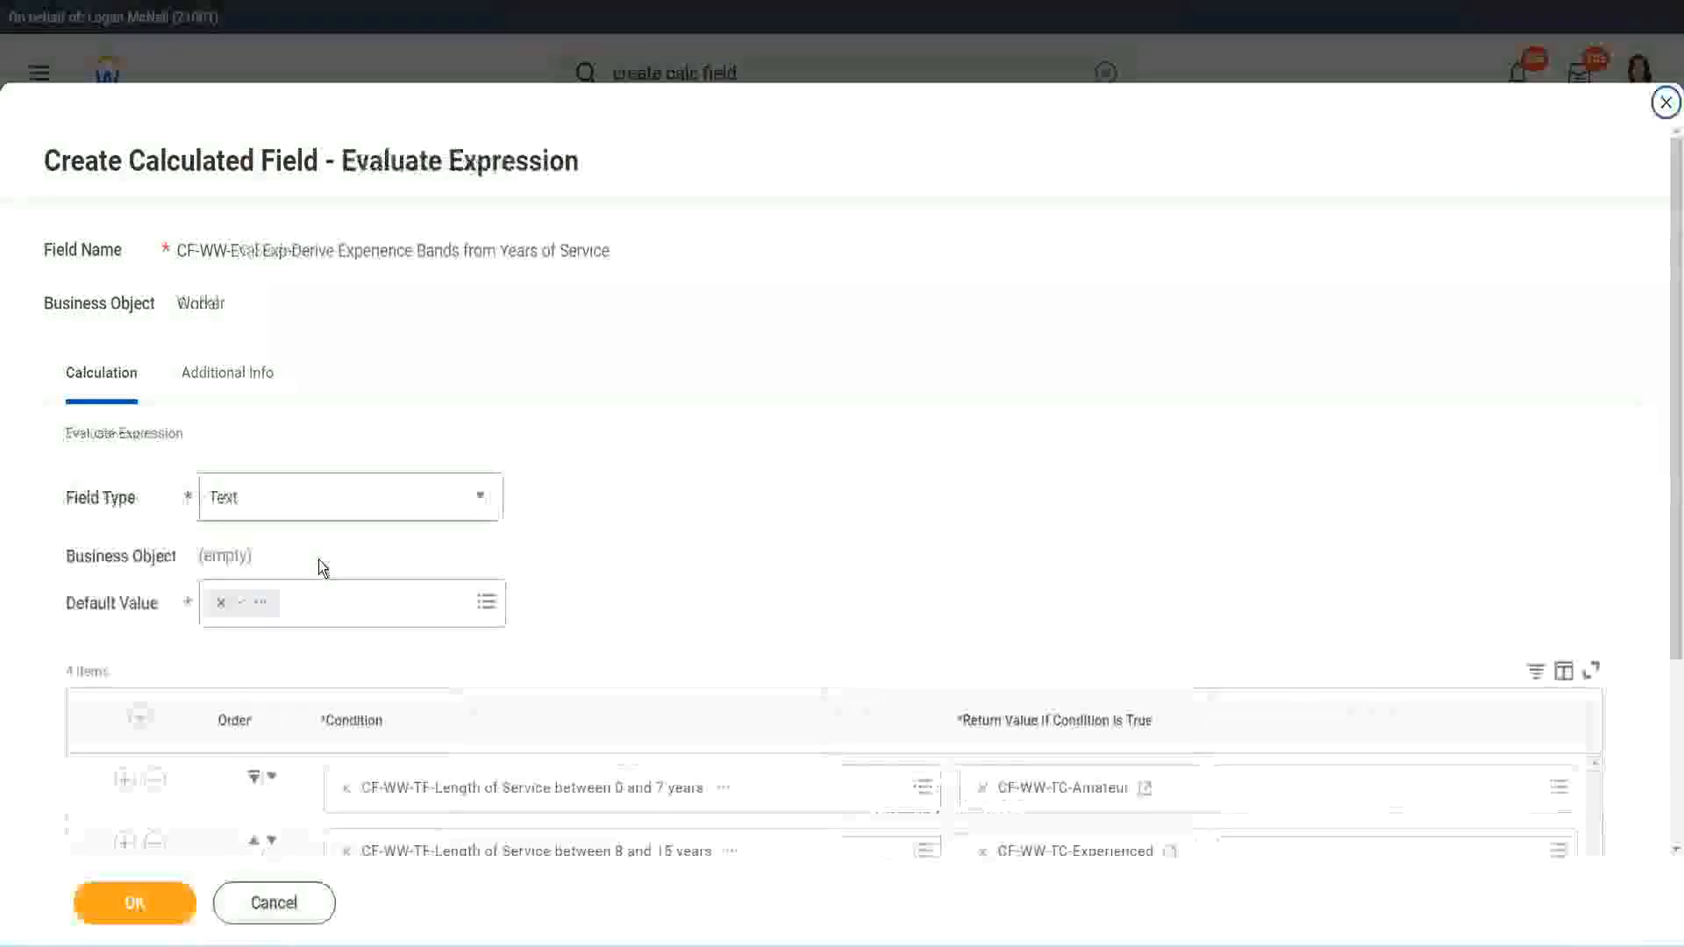
Step: Start a calculated field for the fourth row's return value, reusing the copied Senior field name changed to CF-WW-TC-Legend
{"action": "scroll", "coordinate": [1217, 630], "scroll_direction": "down", "scroll_amount": 3}
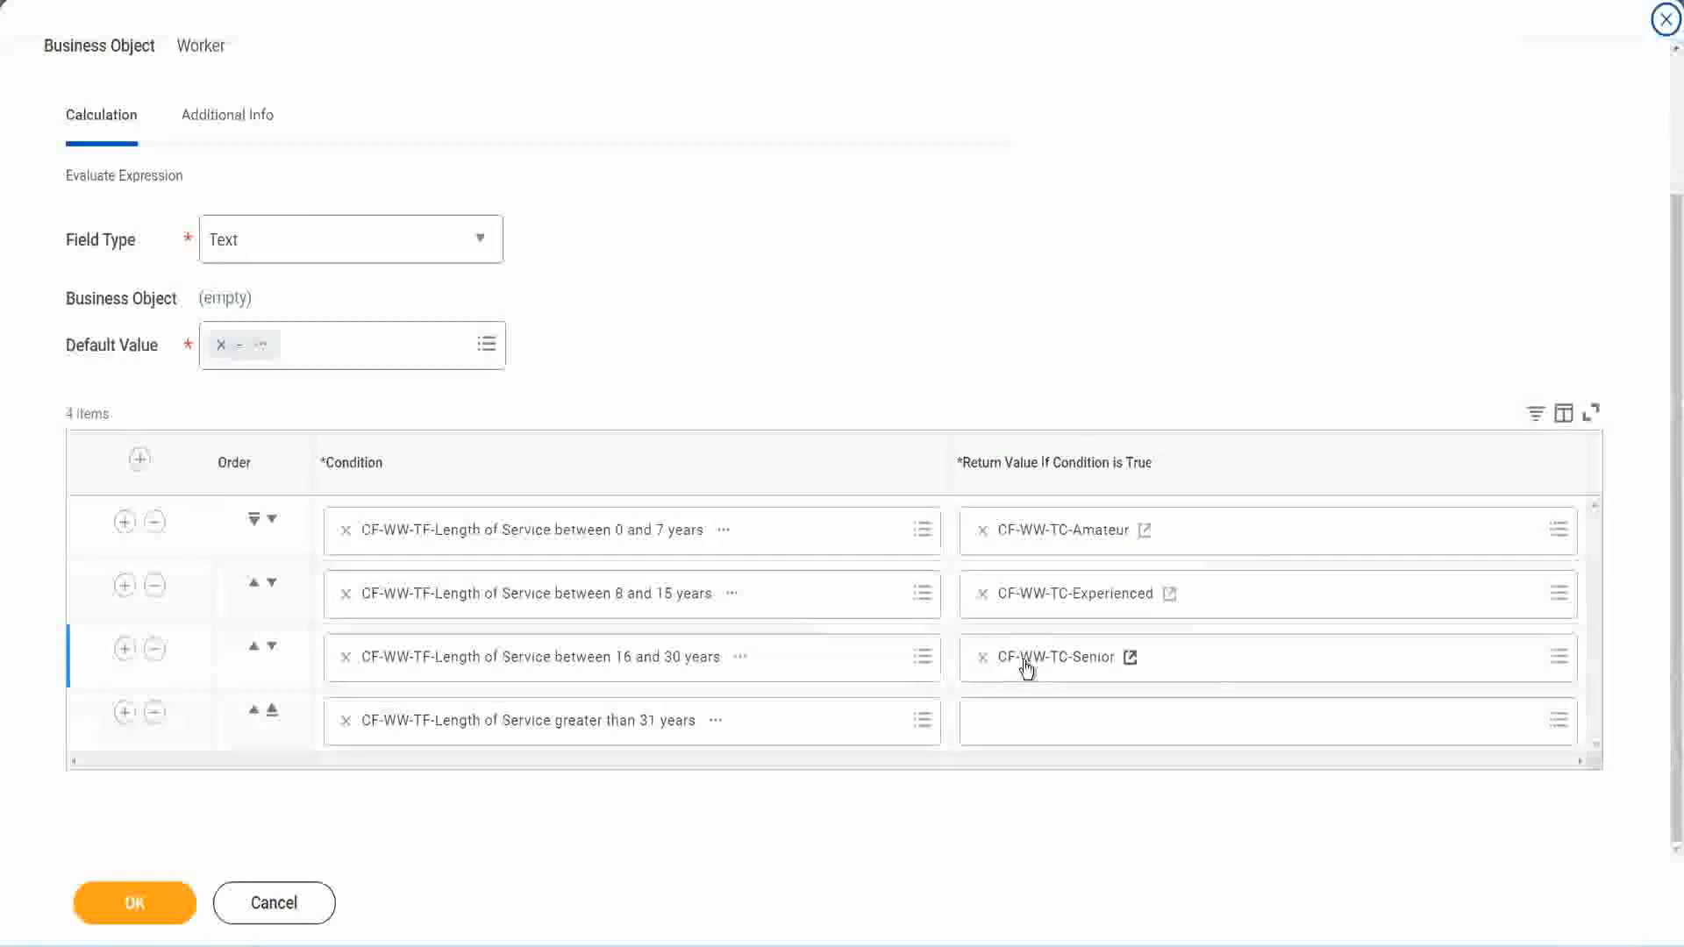
{"action": "right_click", "coordinate": [1026, 666]}
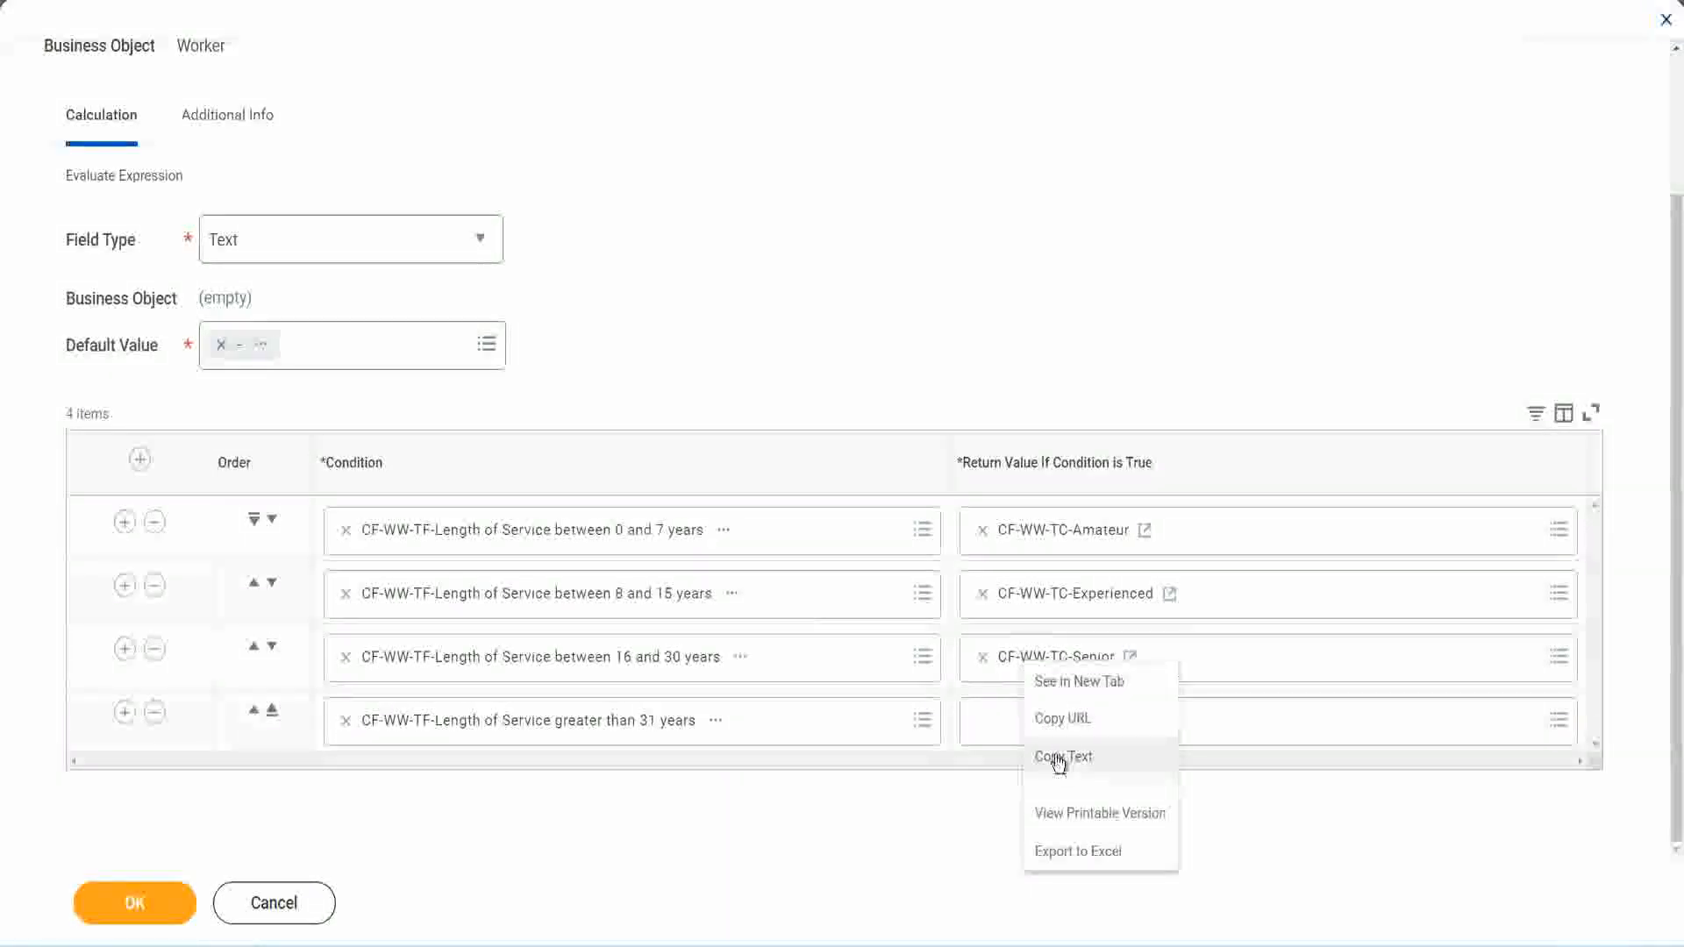
{"action": "left_click", "coordinate": [1057, 752]}
{"action": "left_click", "coordinate": [1026, 730]}
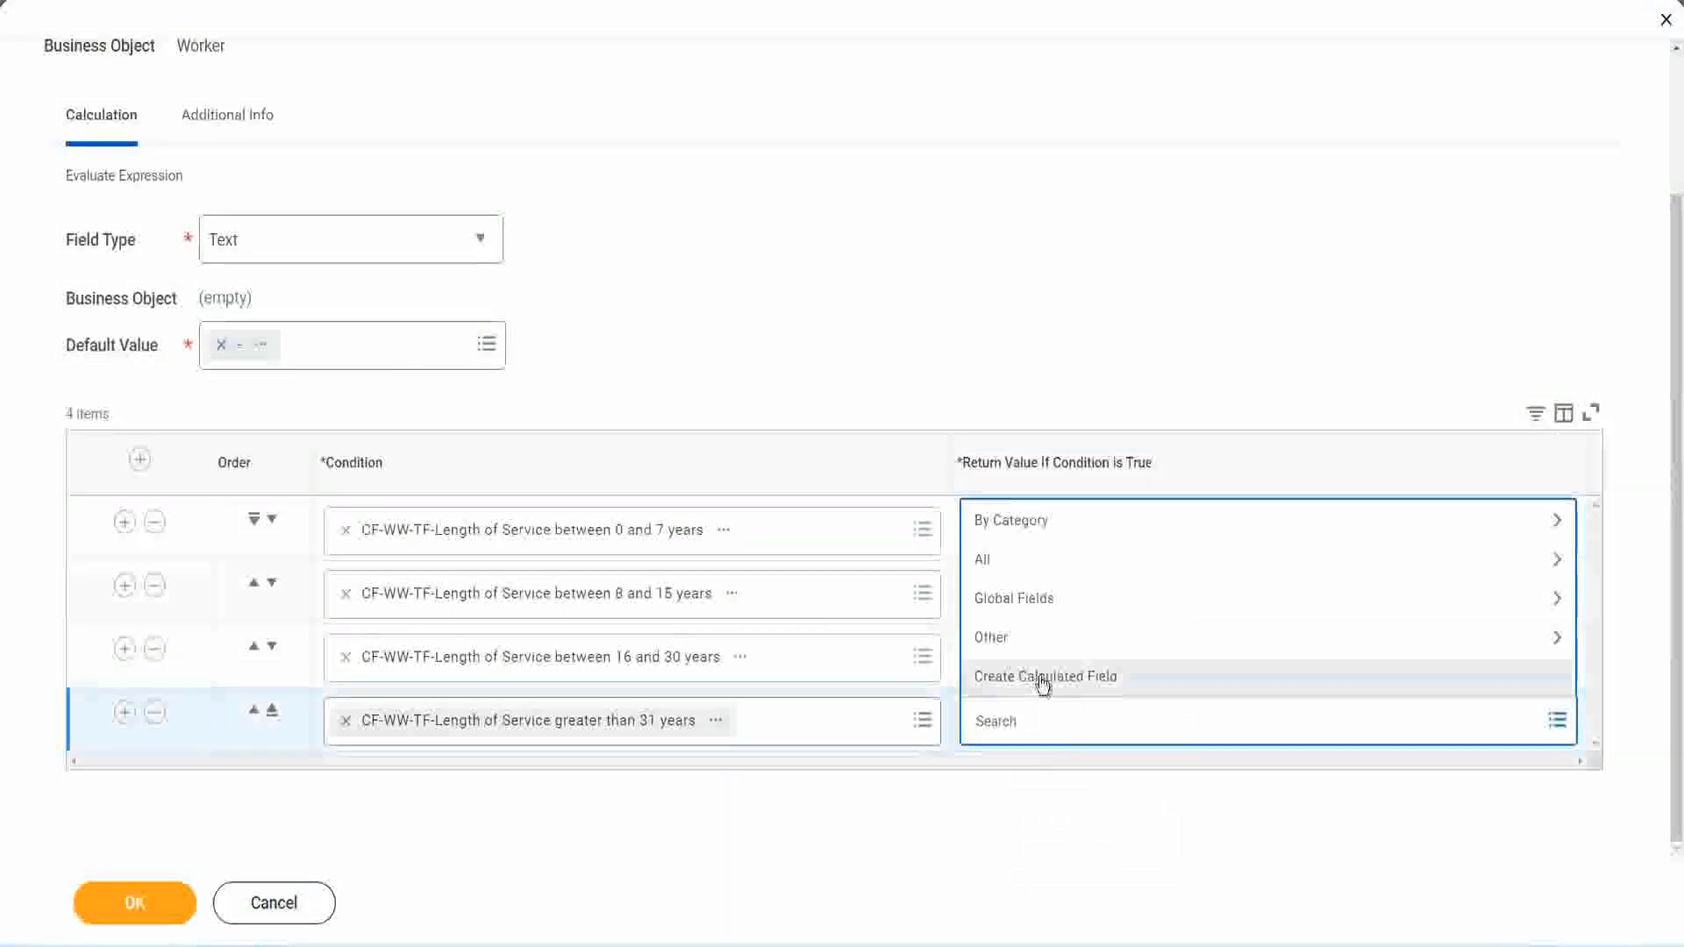
{"action": "left_click", "coordinate": [1041, 681]}
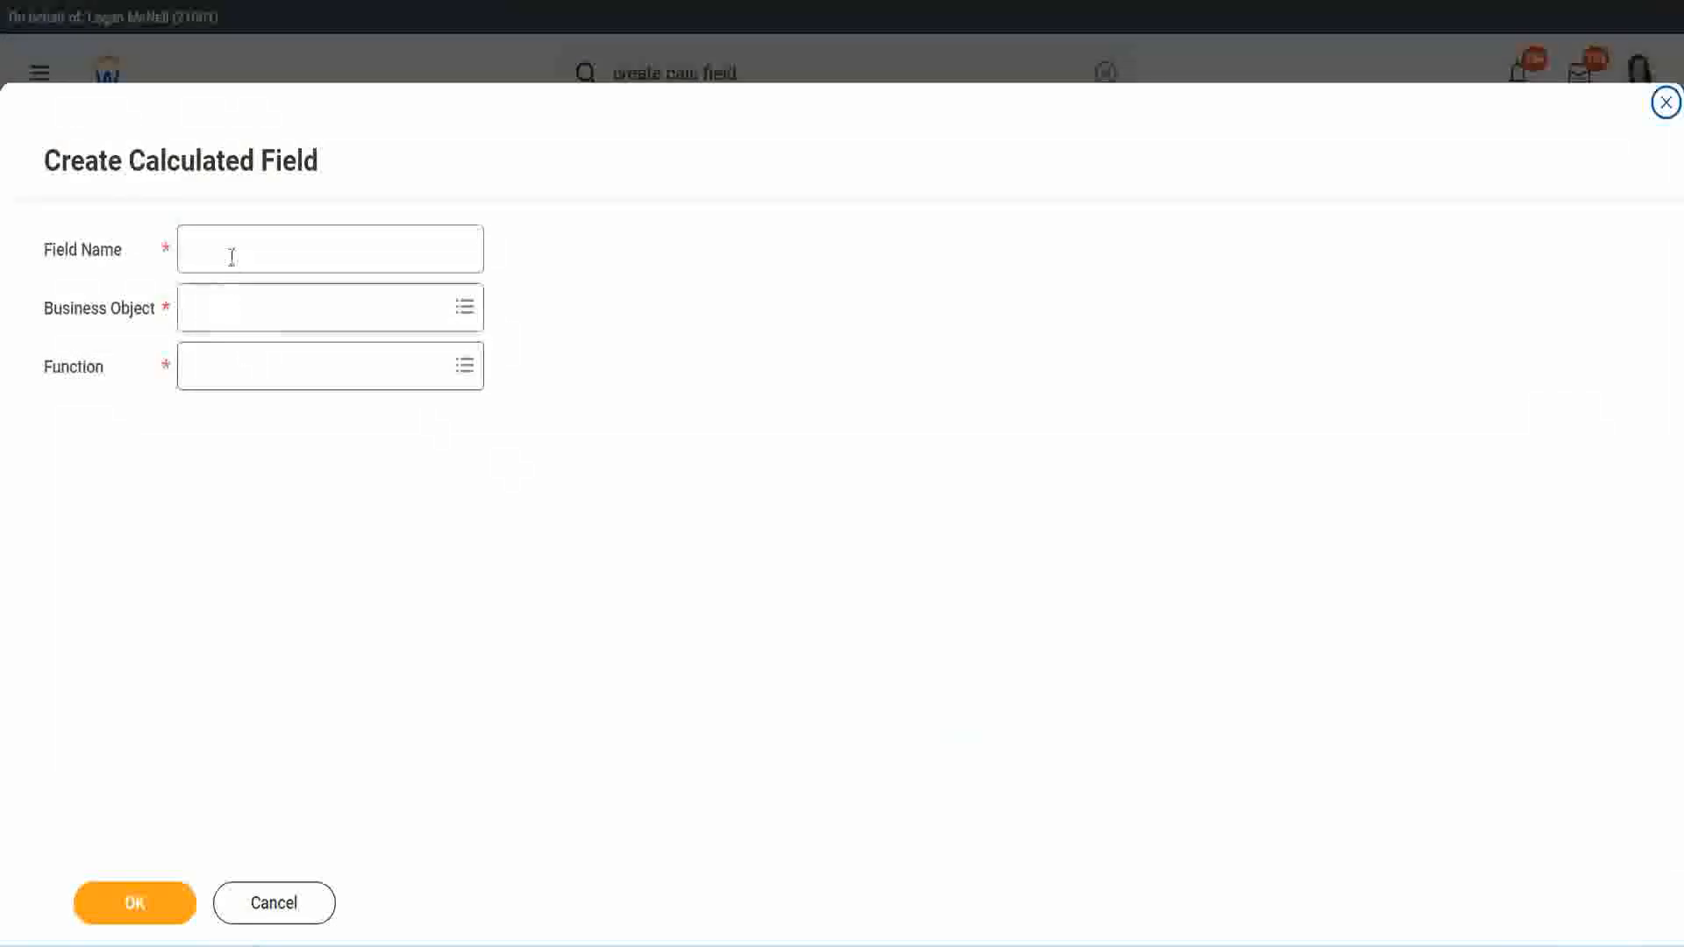
{"action": "left_click", "coordinate": [231, 257]}
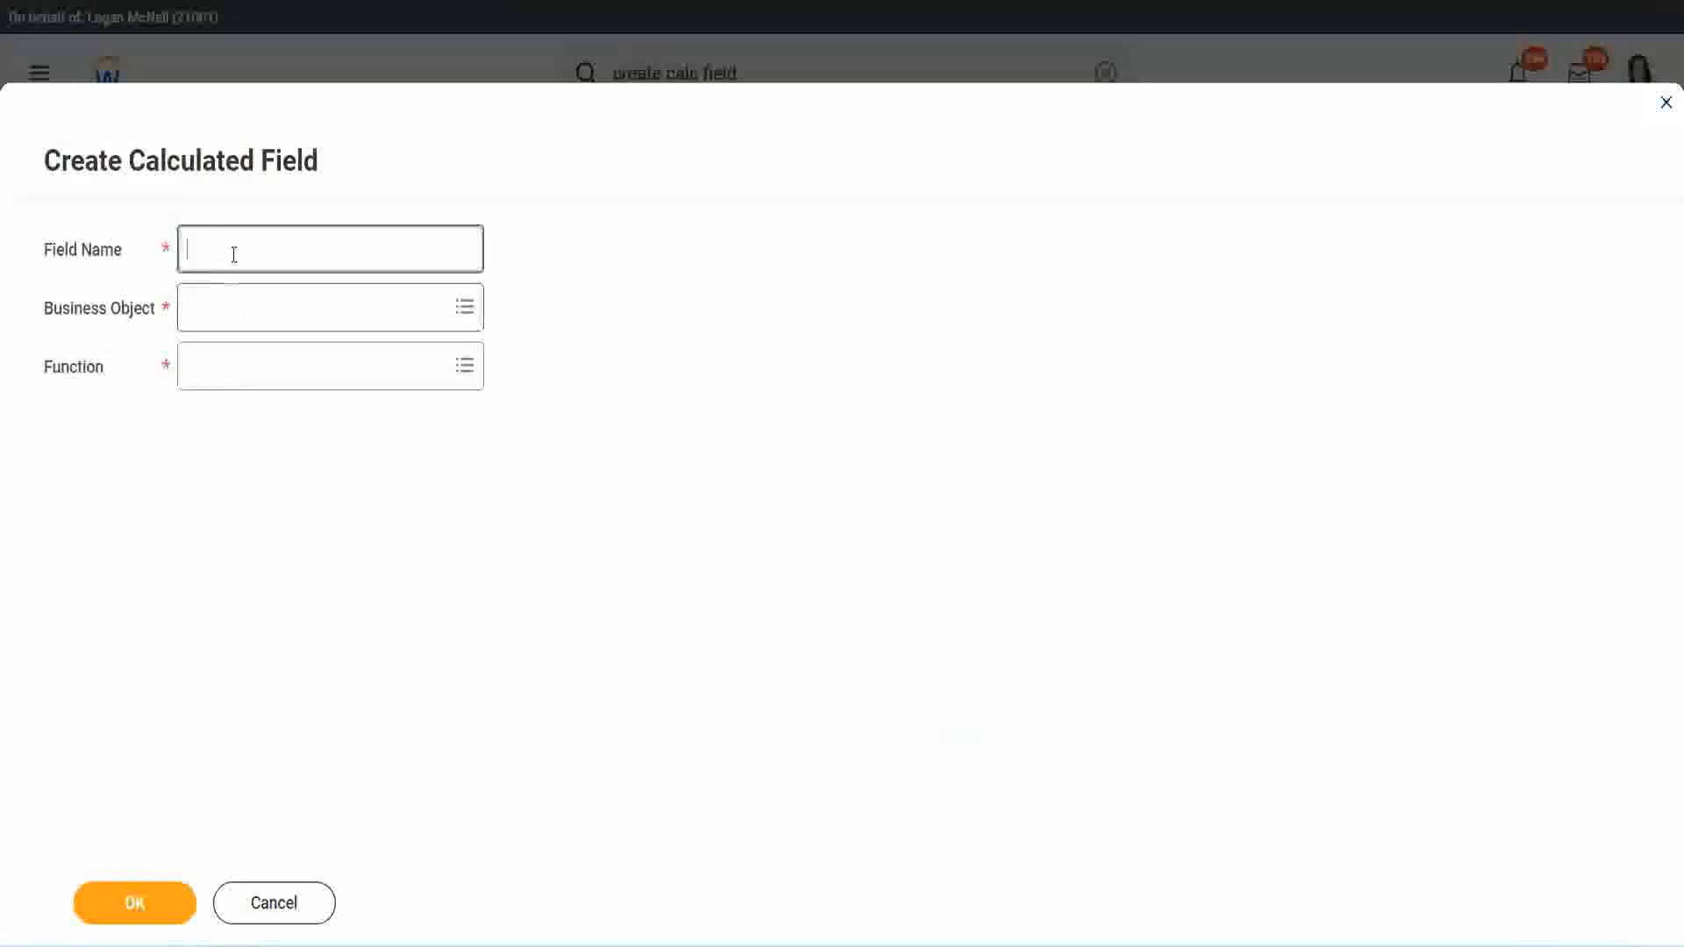
{"action": "type", "text": "CF-WW-TC-Senior"}
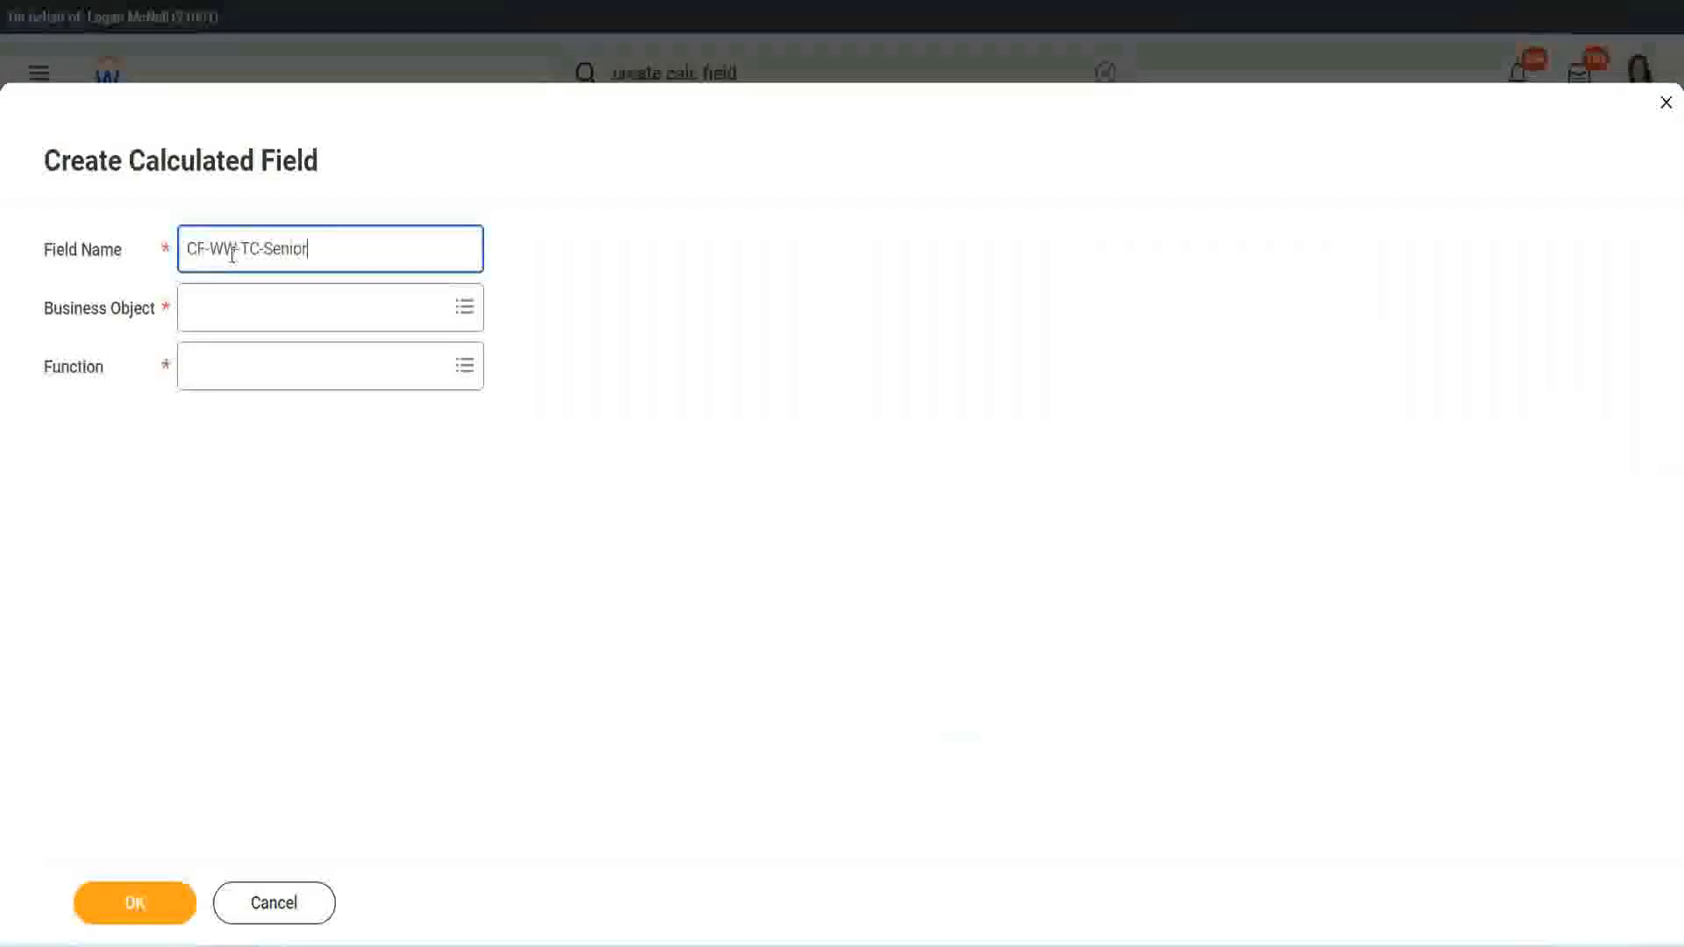
{"action": "key", "text": "ctrl+shift+Left"}
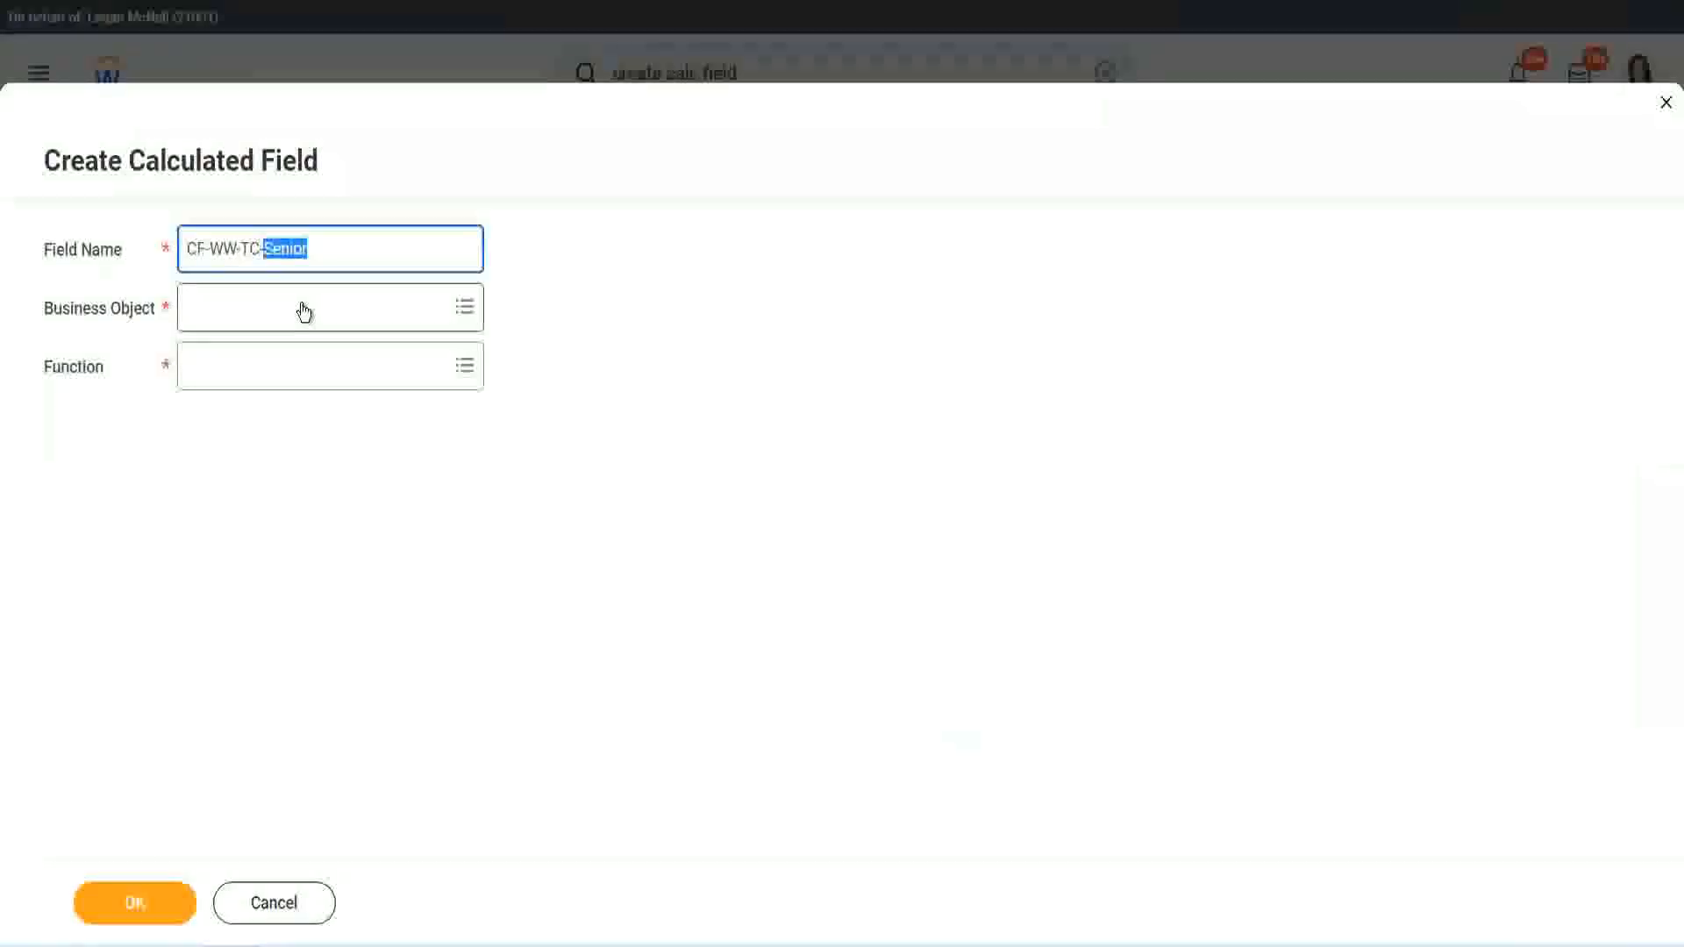
{"action": "type", "text": "Legend"}
Step: Set the business object of the CF-WW-TC-Legend field to Global
{"action": "left_click", "coordinate": [237, 320]}
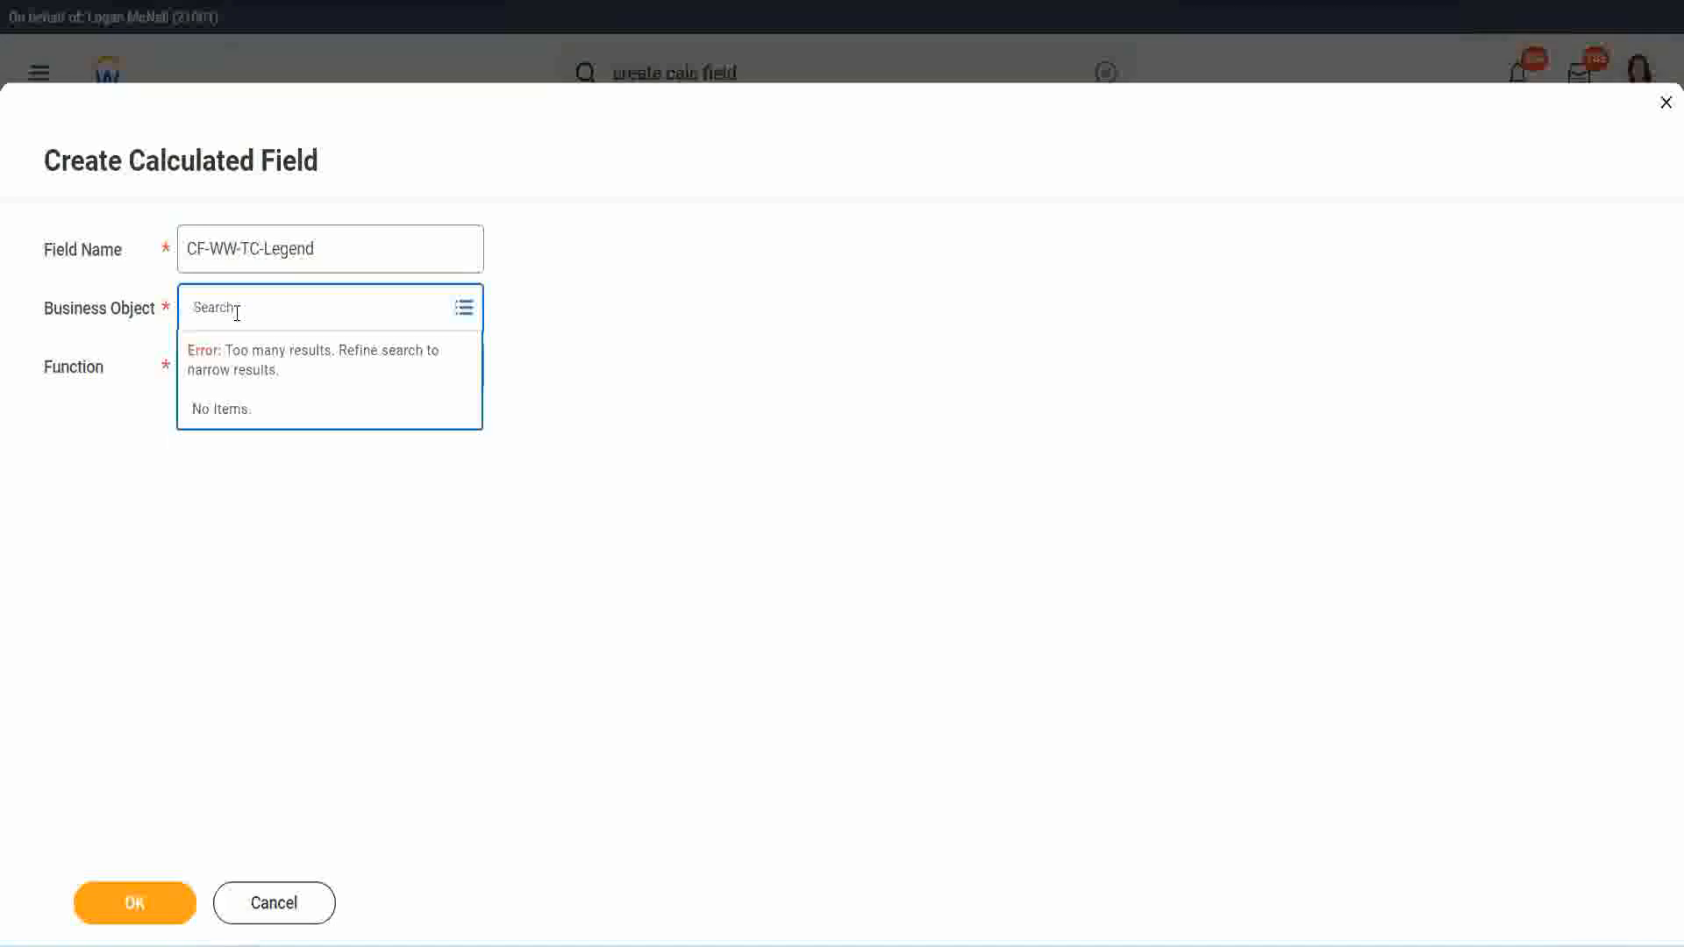
{"action": "type", "text": "Glo"}
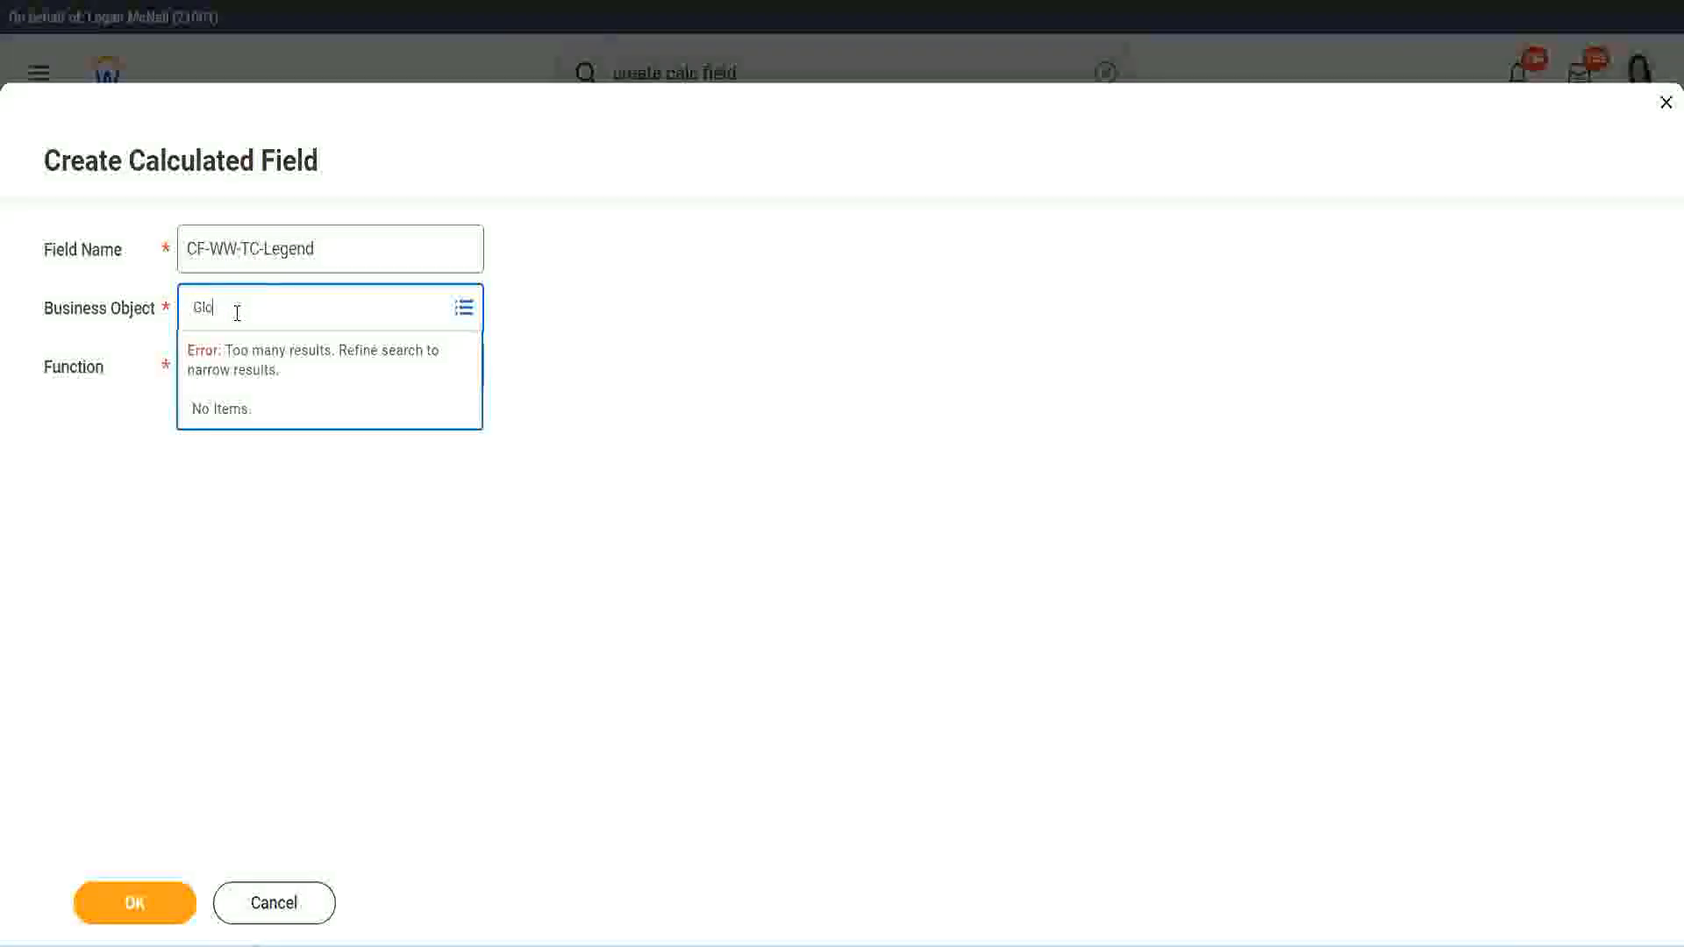
{"action": "type", "text": "bal"}
{"action": "key", "text": "Return"}
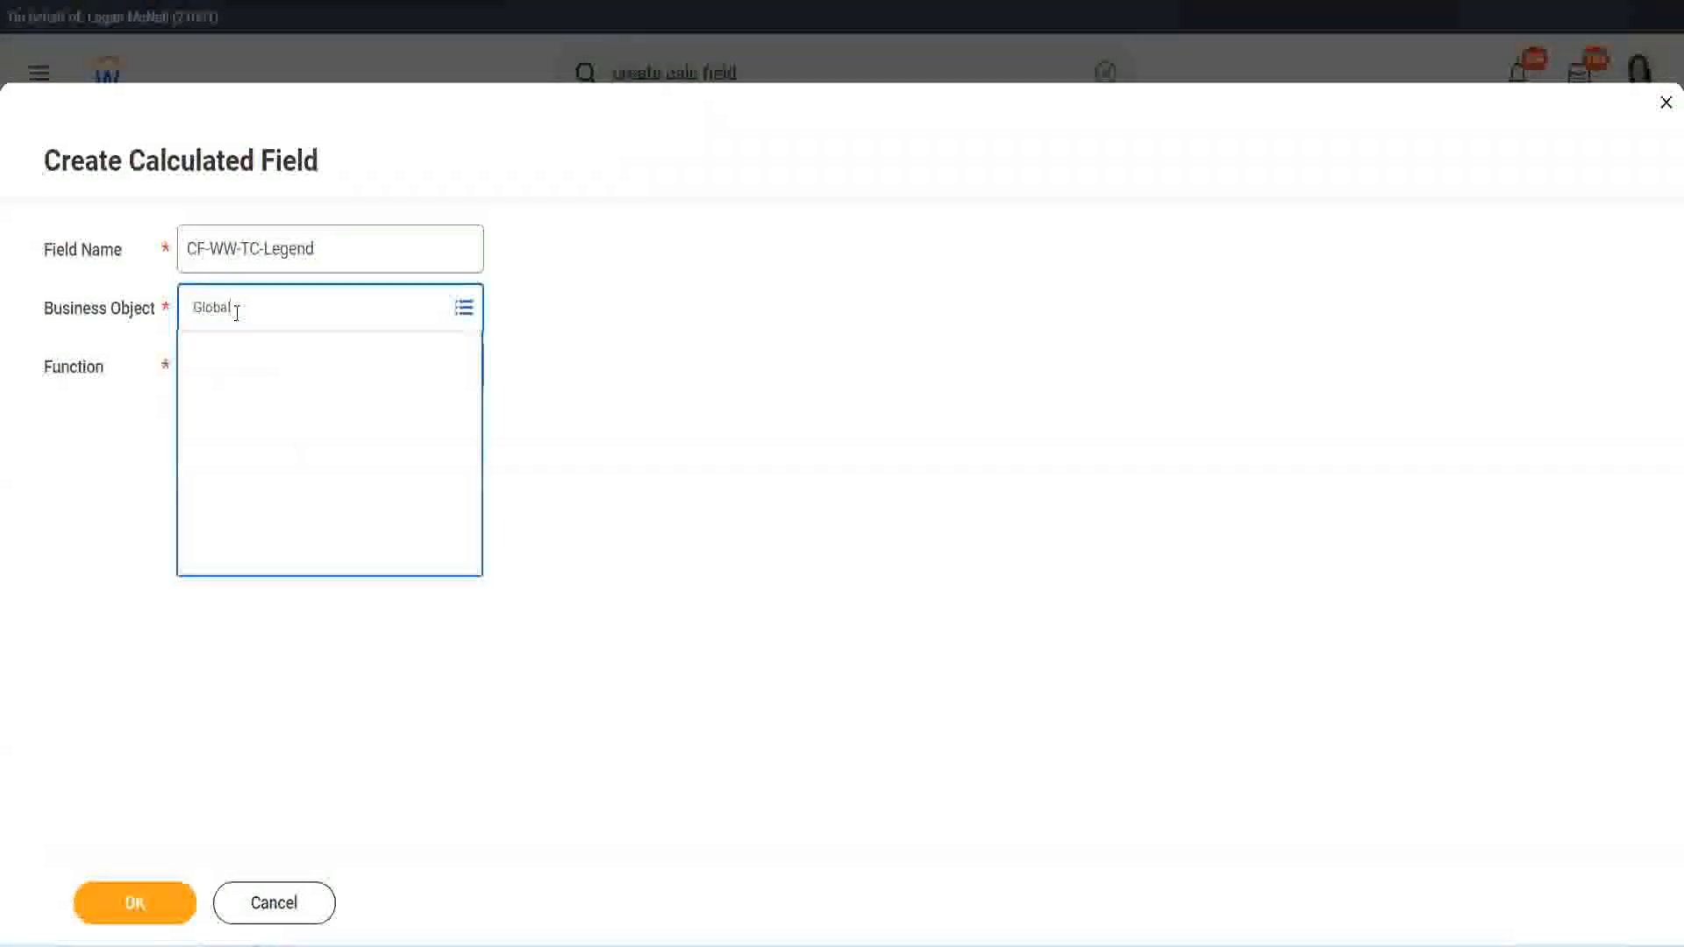
{"action": "left_click", "coordinate": [253, 404]}
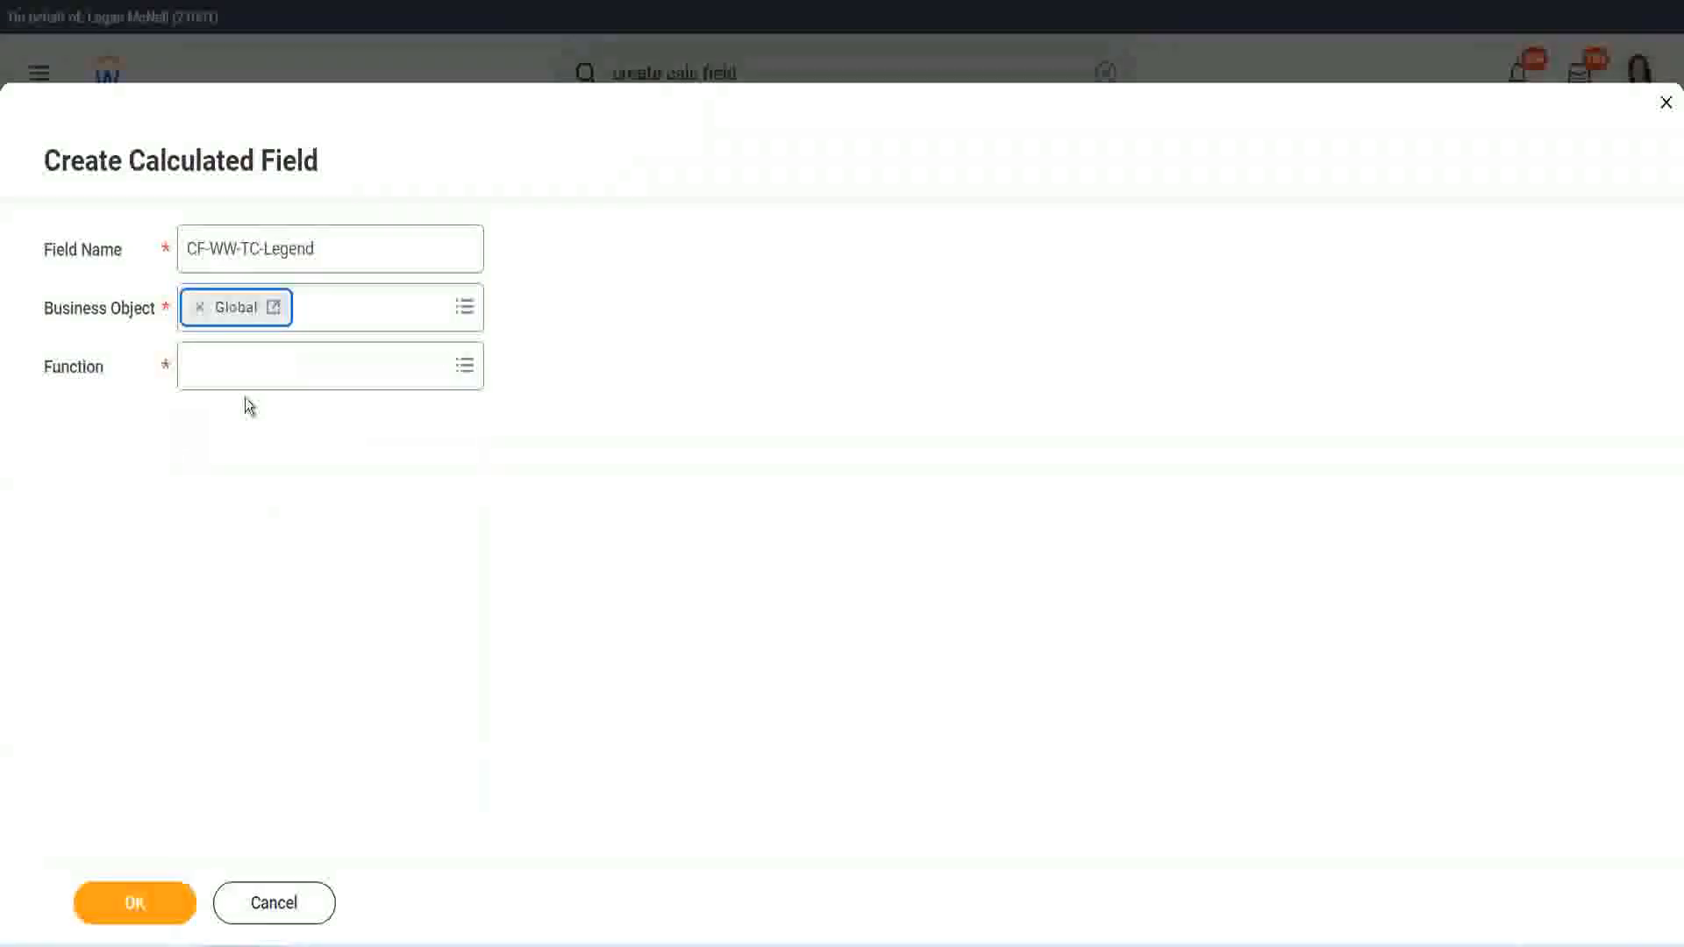
Step: Choose the Text Constant function for the CF-WW-TC-Legend field, set its text constant to Legend and save it
{"action": "left_click", "coordinate": [244, 372]}
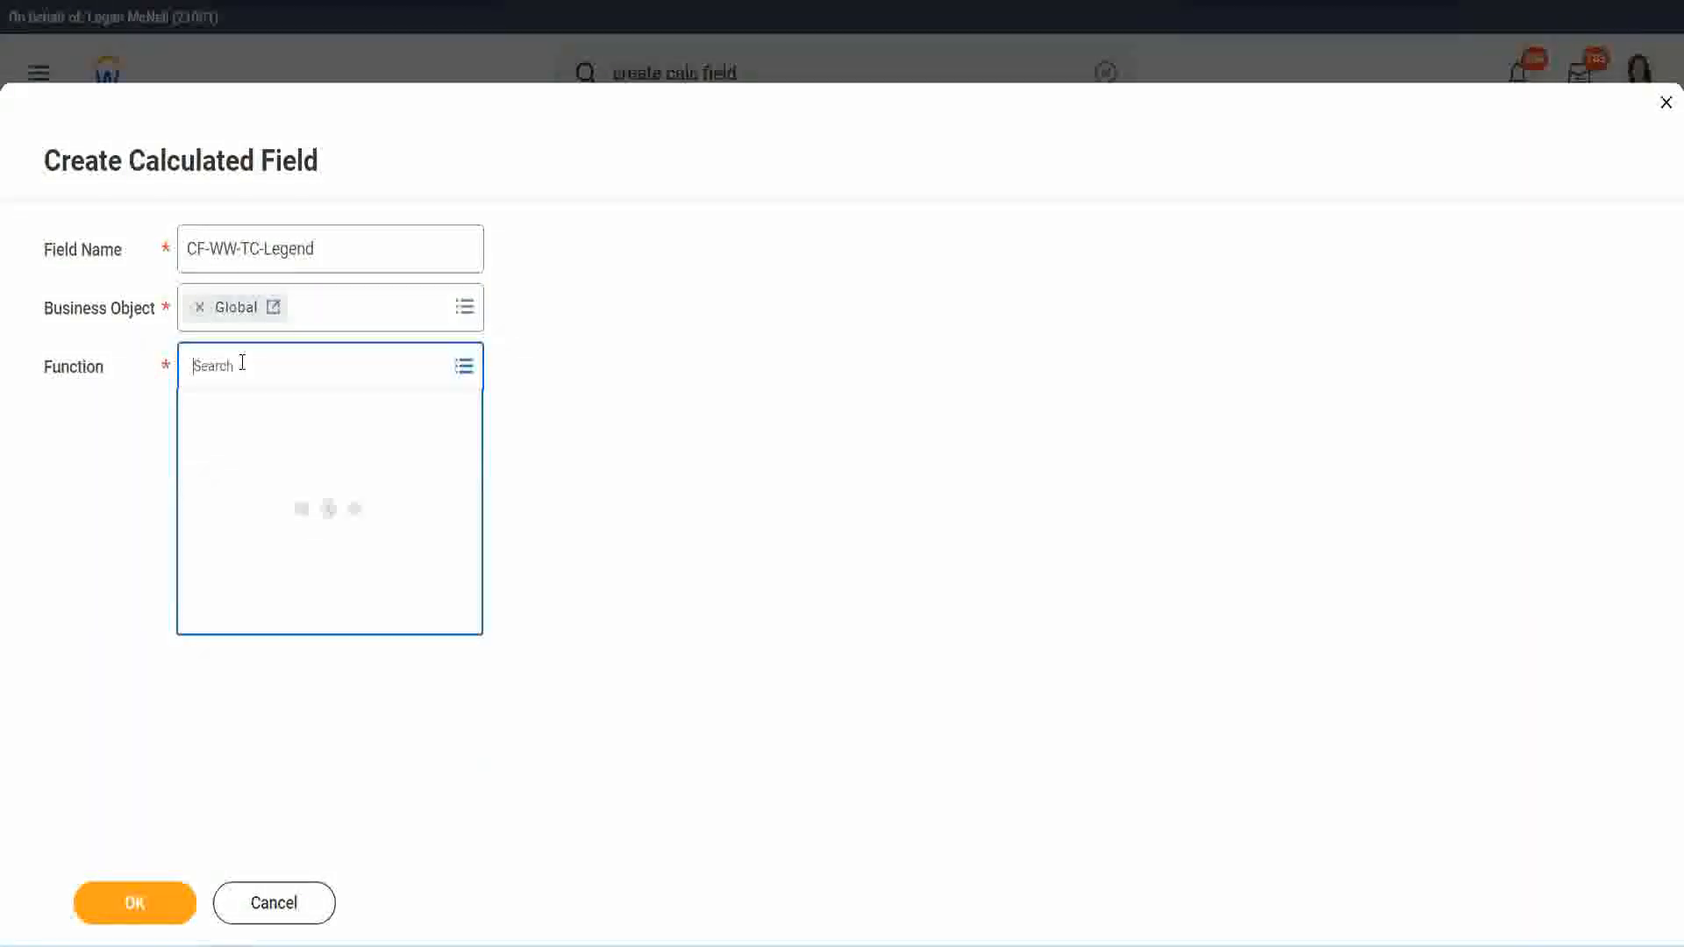
{"action": "type", "text": "tc"}
{"action": "key", "text": "Return"}
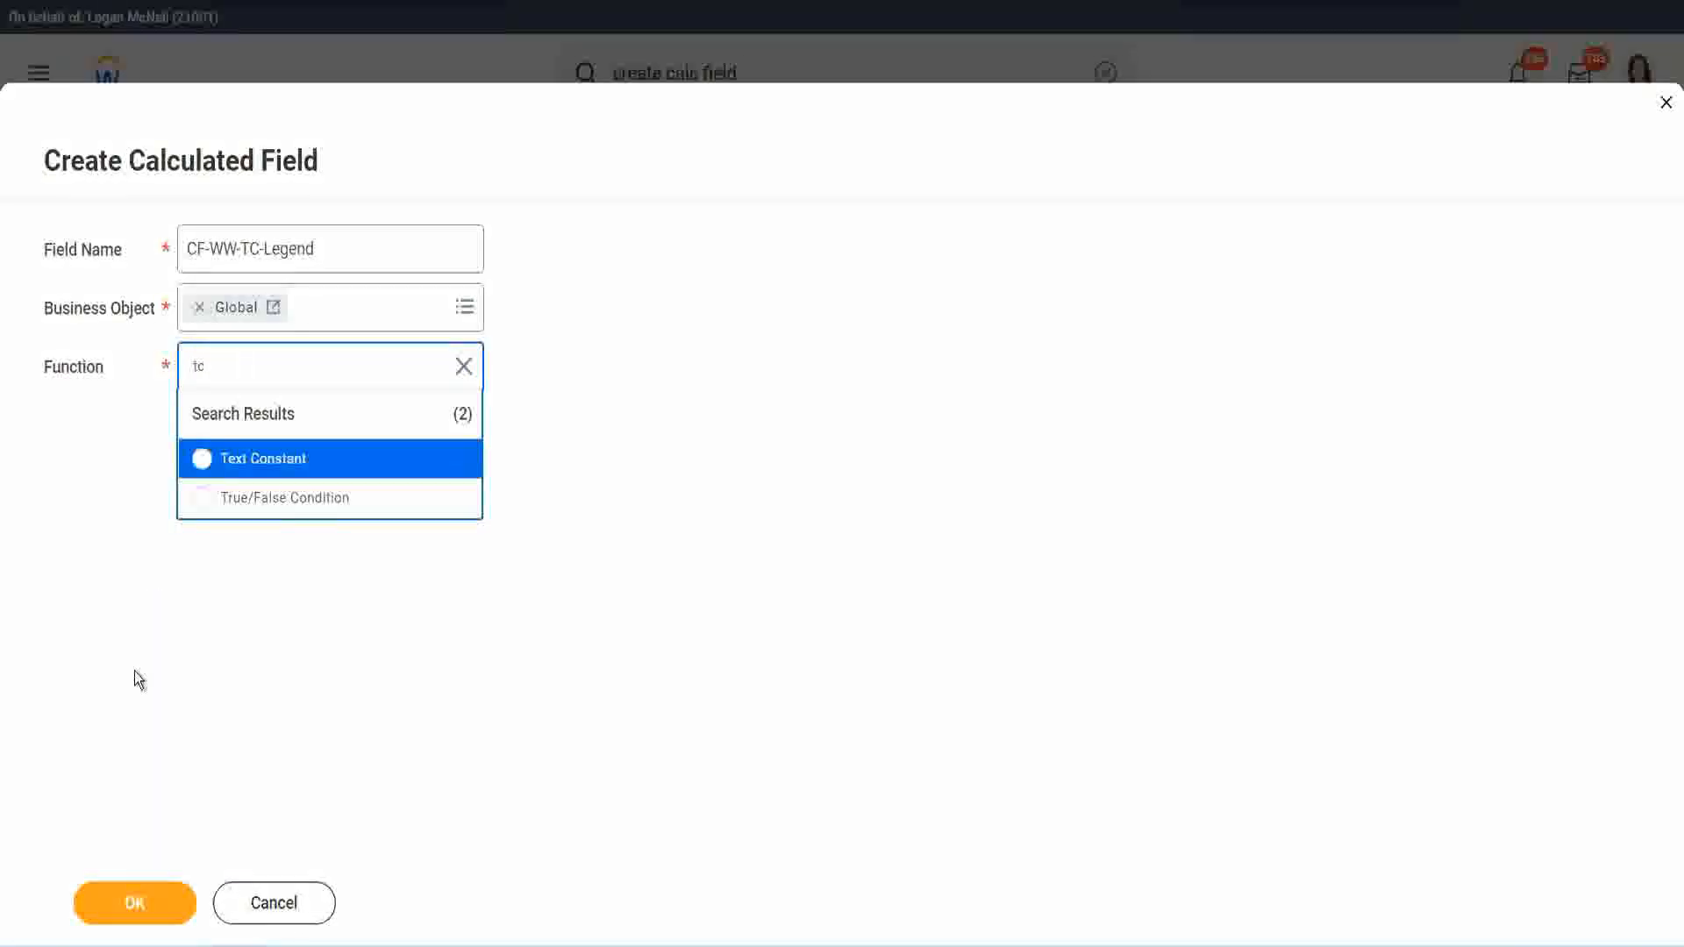
{"action": "left_click", "coordinate": [302, 474]}
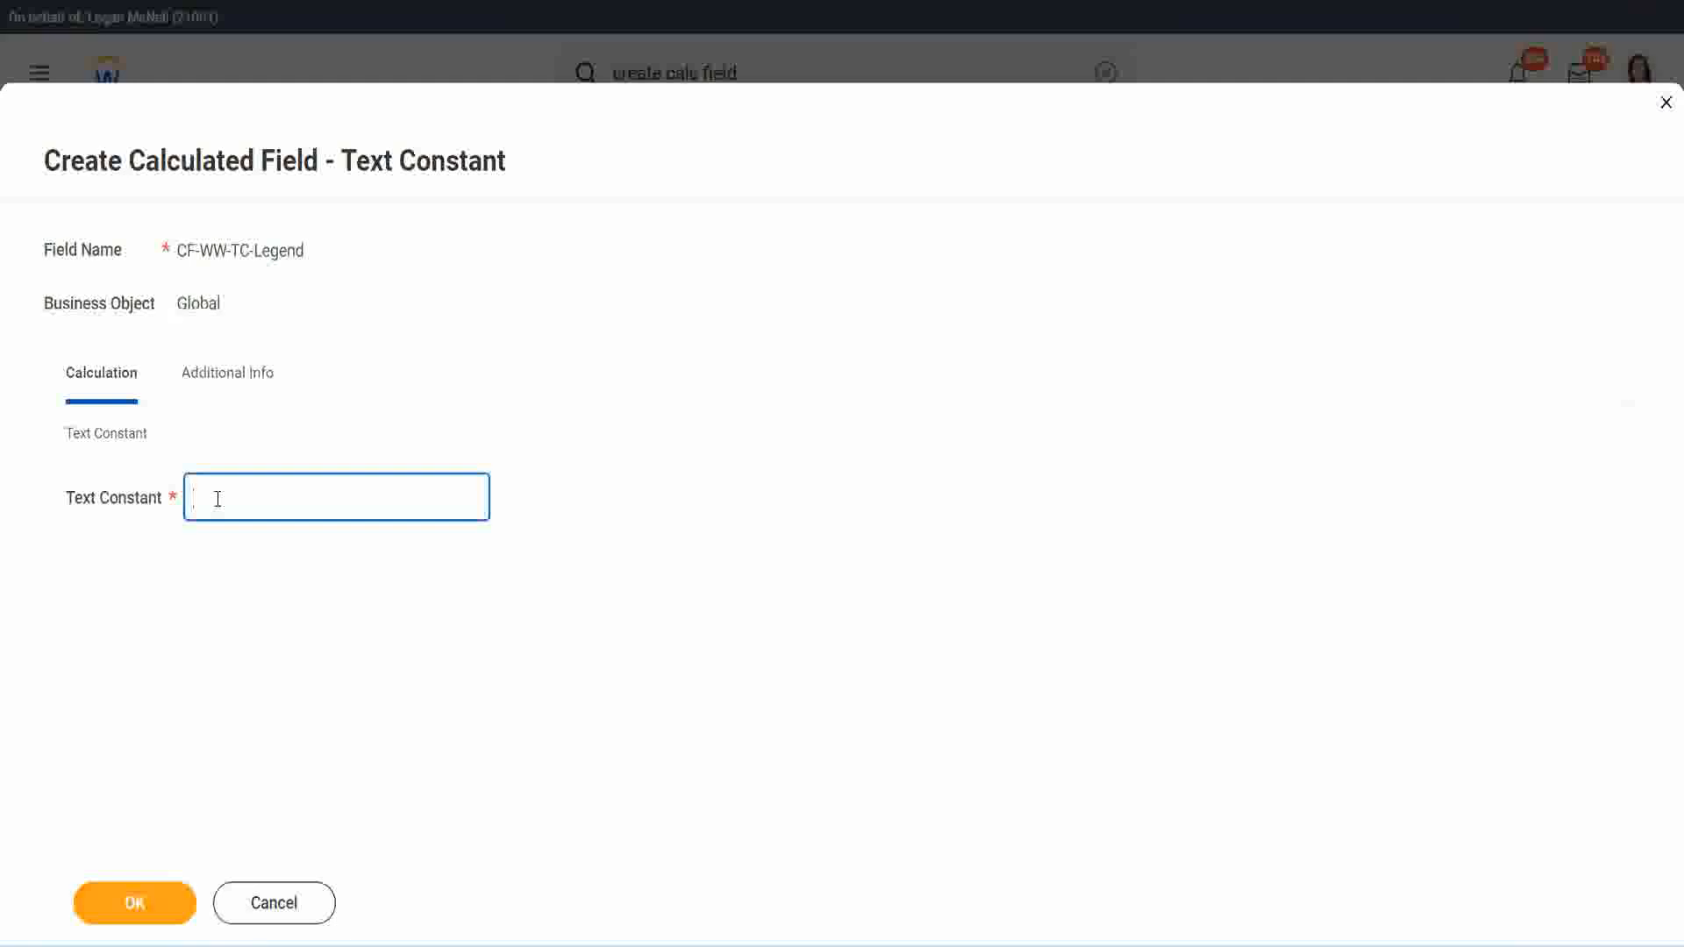
{"action": "type", "text": "Legend"}
{"action": "left_click", "coordinate": [135, 903]}
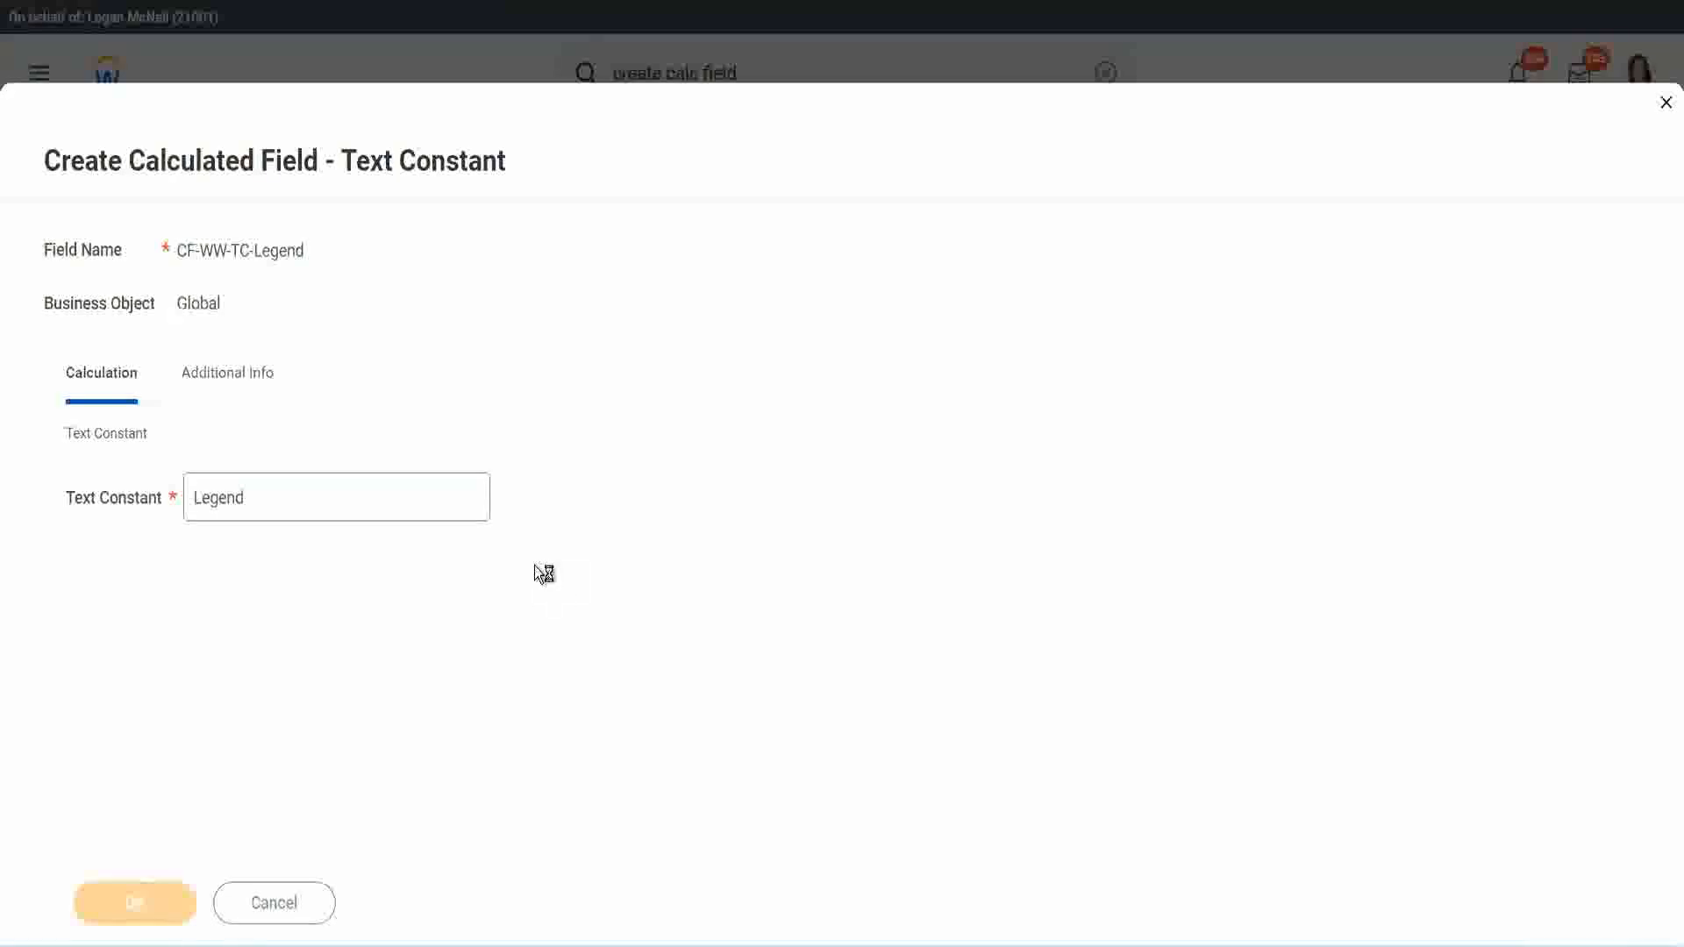
Step: Review the field type and the four condition and return value rows, and save the Evaluate Expression calculated field
{"action": "scroll", "coordinate": [892, 471], "scroll_direction": "down", "scroll_amount": 3}
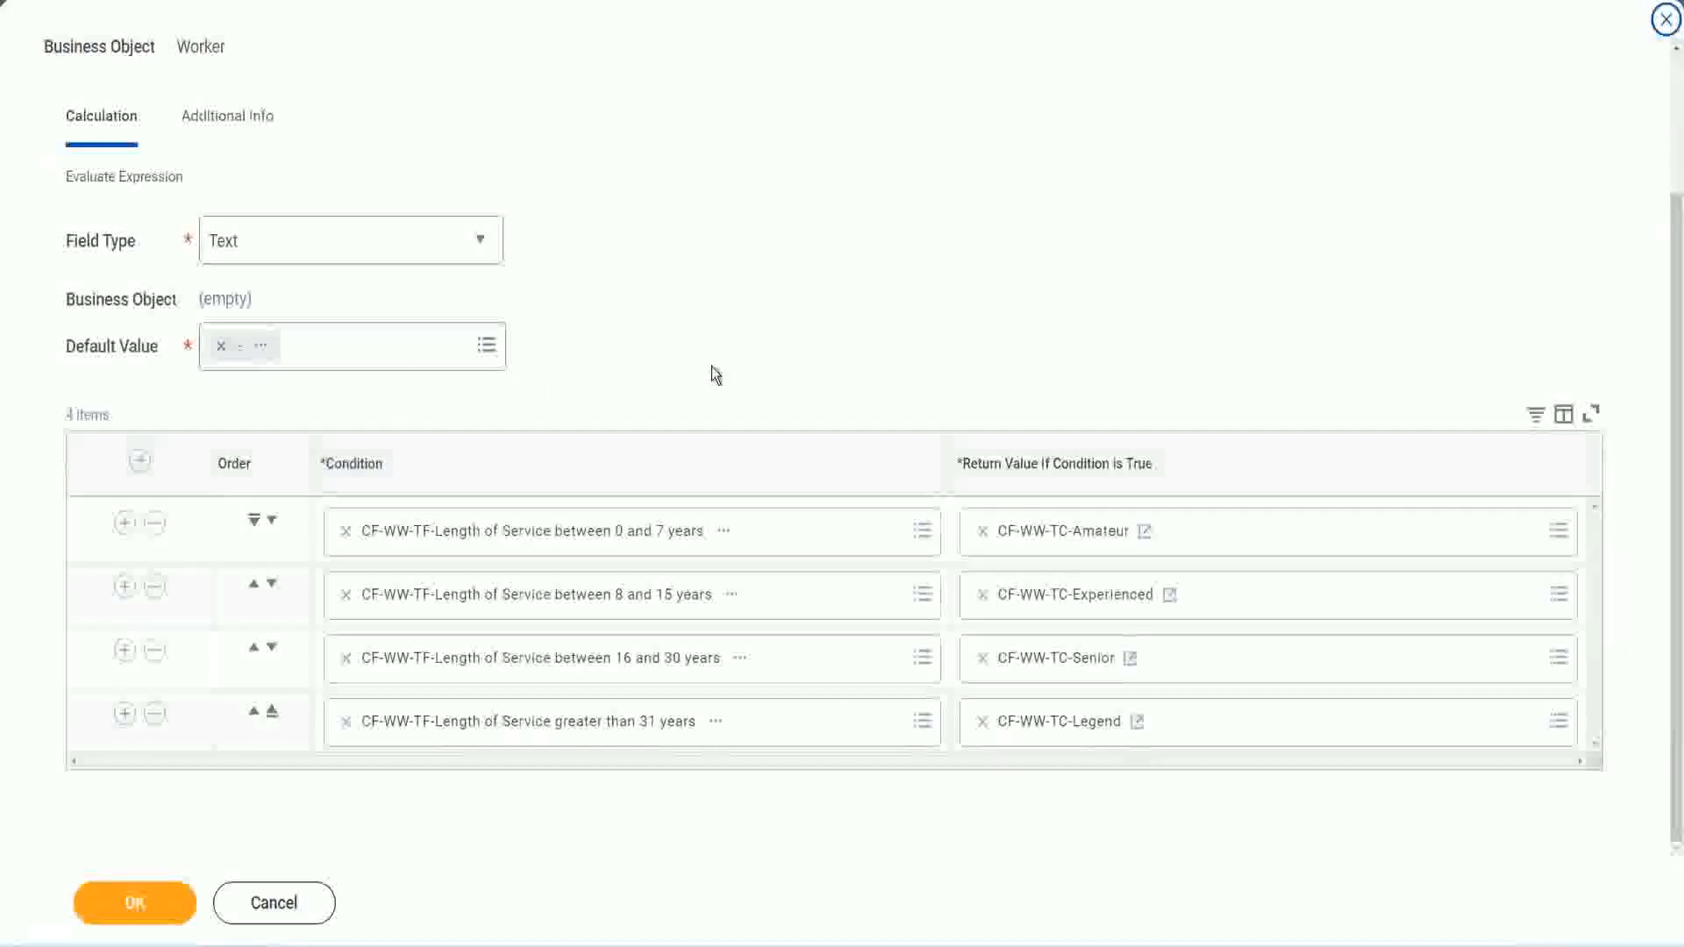
{"action": "scroll", "coordinate": [714, 356], "scroll_direction": "up", "scroll_amount": 1}
{"action": "scroll", "coordinate": [715, 350], "scroll_direction": "up", "scroll_amount": 1}
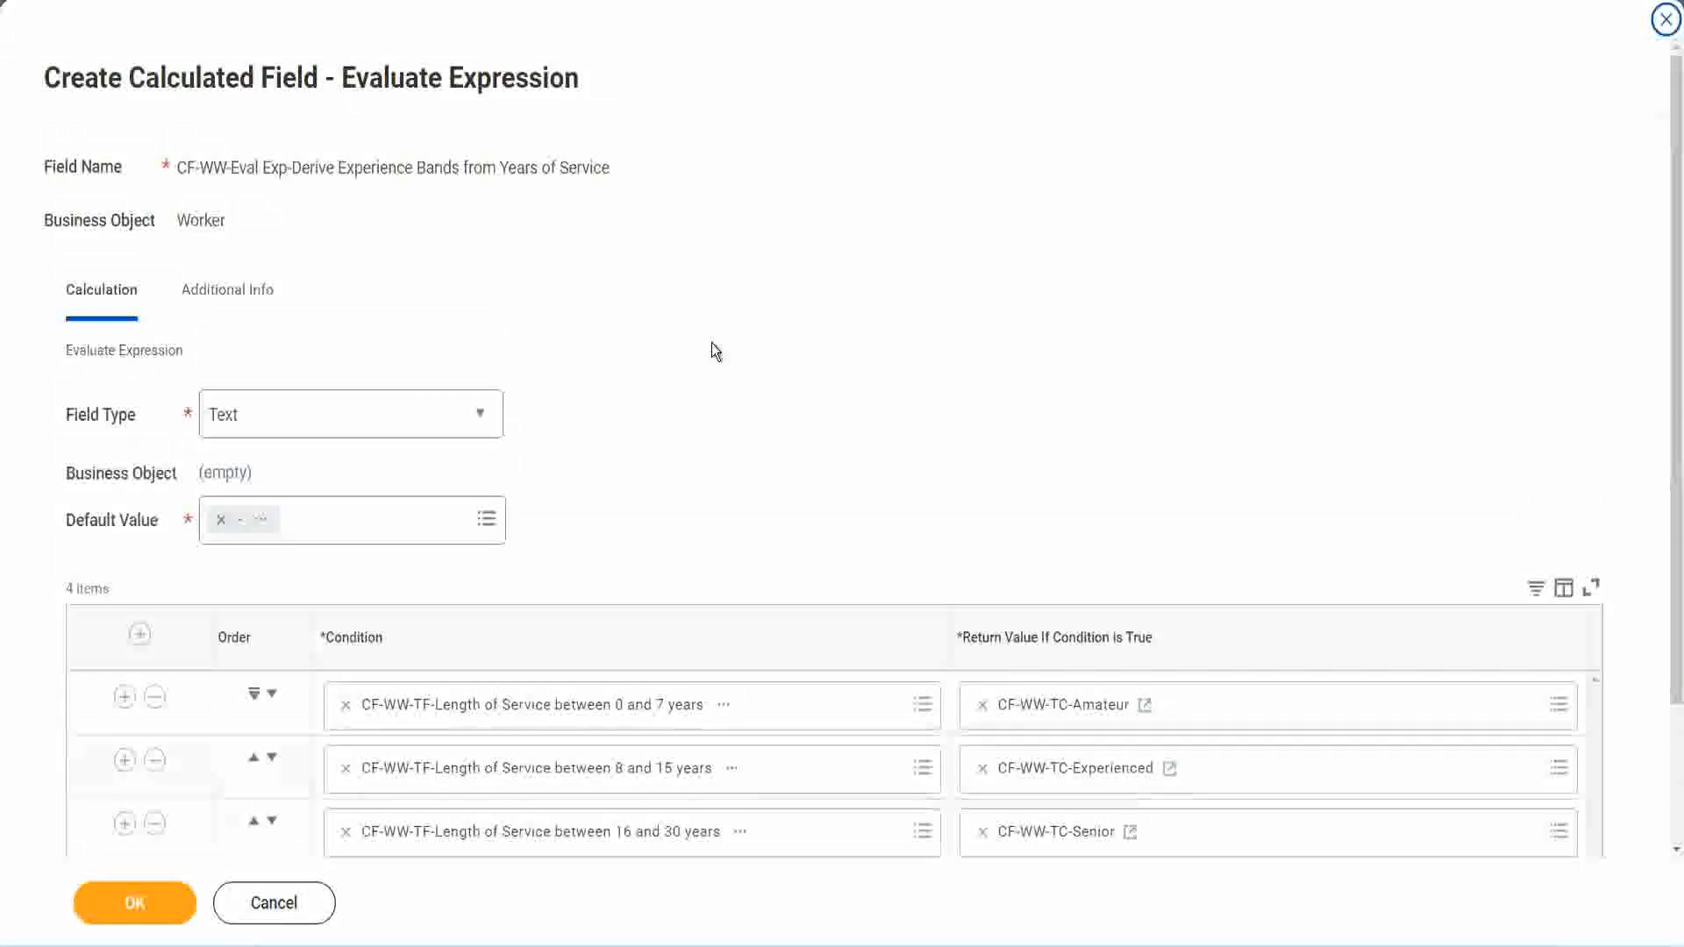
{"action": "scroll", "coordinate": [712, 351], "scroll_direction": "down", "scroll_amount": 2}
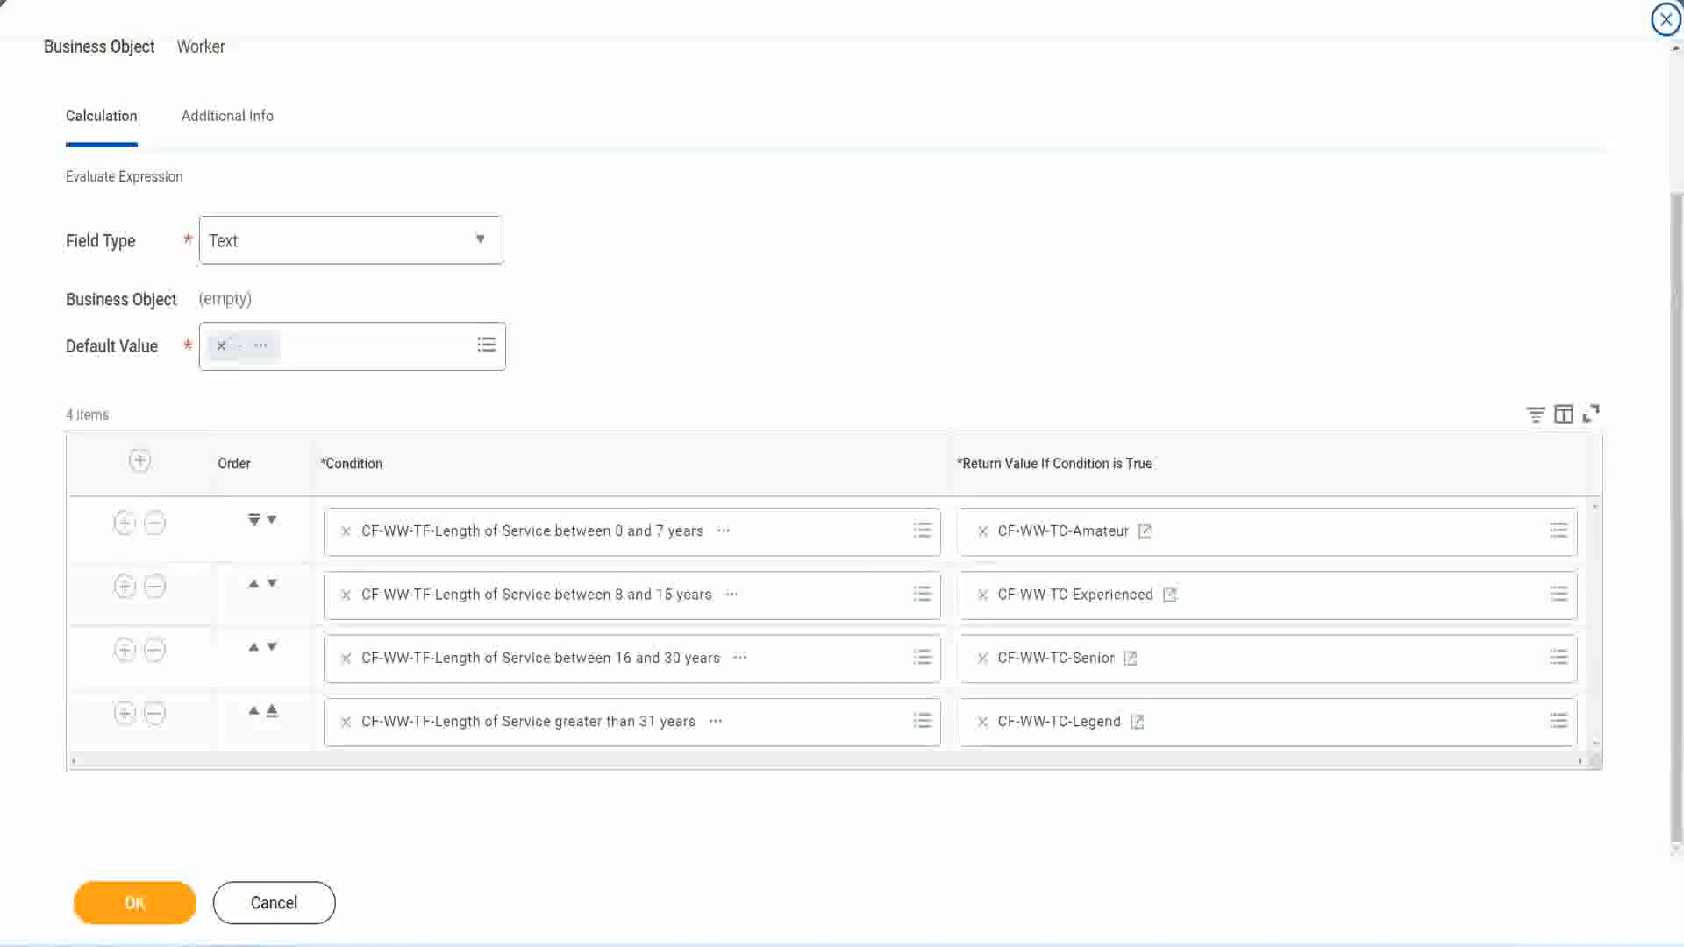
{"action": "left_click_drag", "start_coordinate": [1078, 246], "coordinate": [1091, 424]}
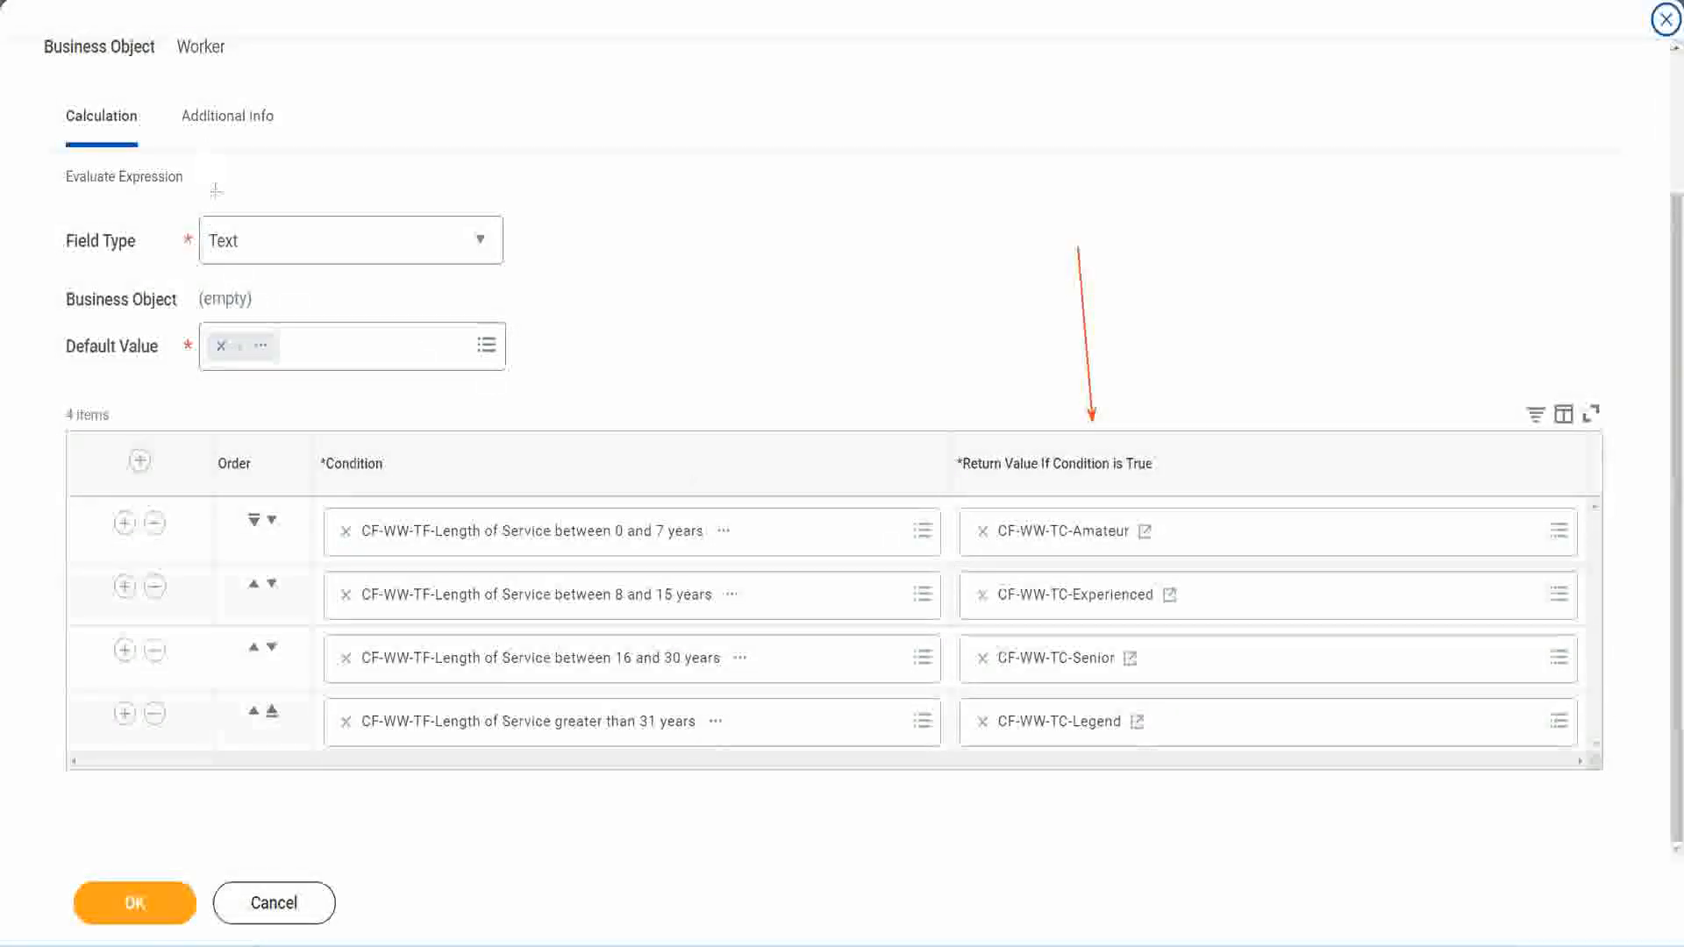
{"action": "left_click_drag", "start_coordinate": [218, 208], "coordinate": [216, 211]}
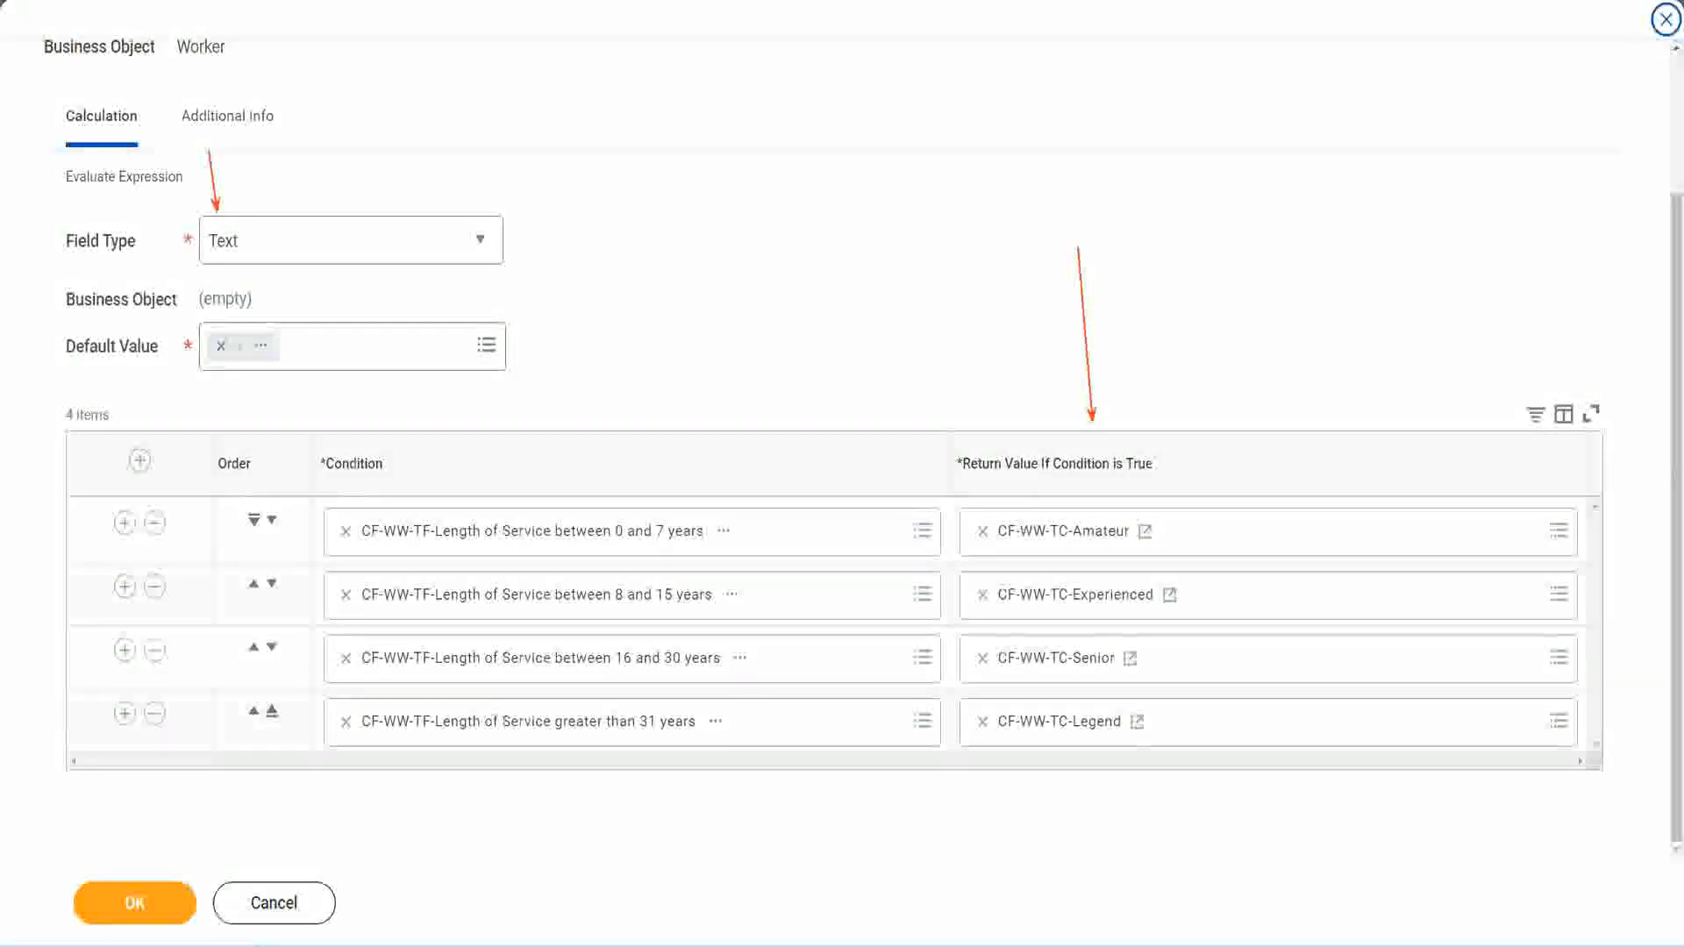
{"action": "left_click", "coordinate": [145, 903]}
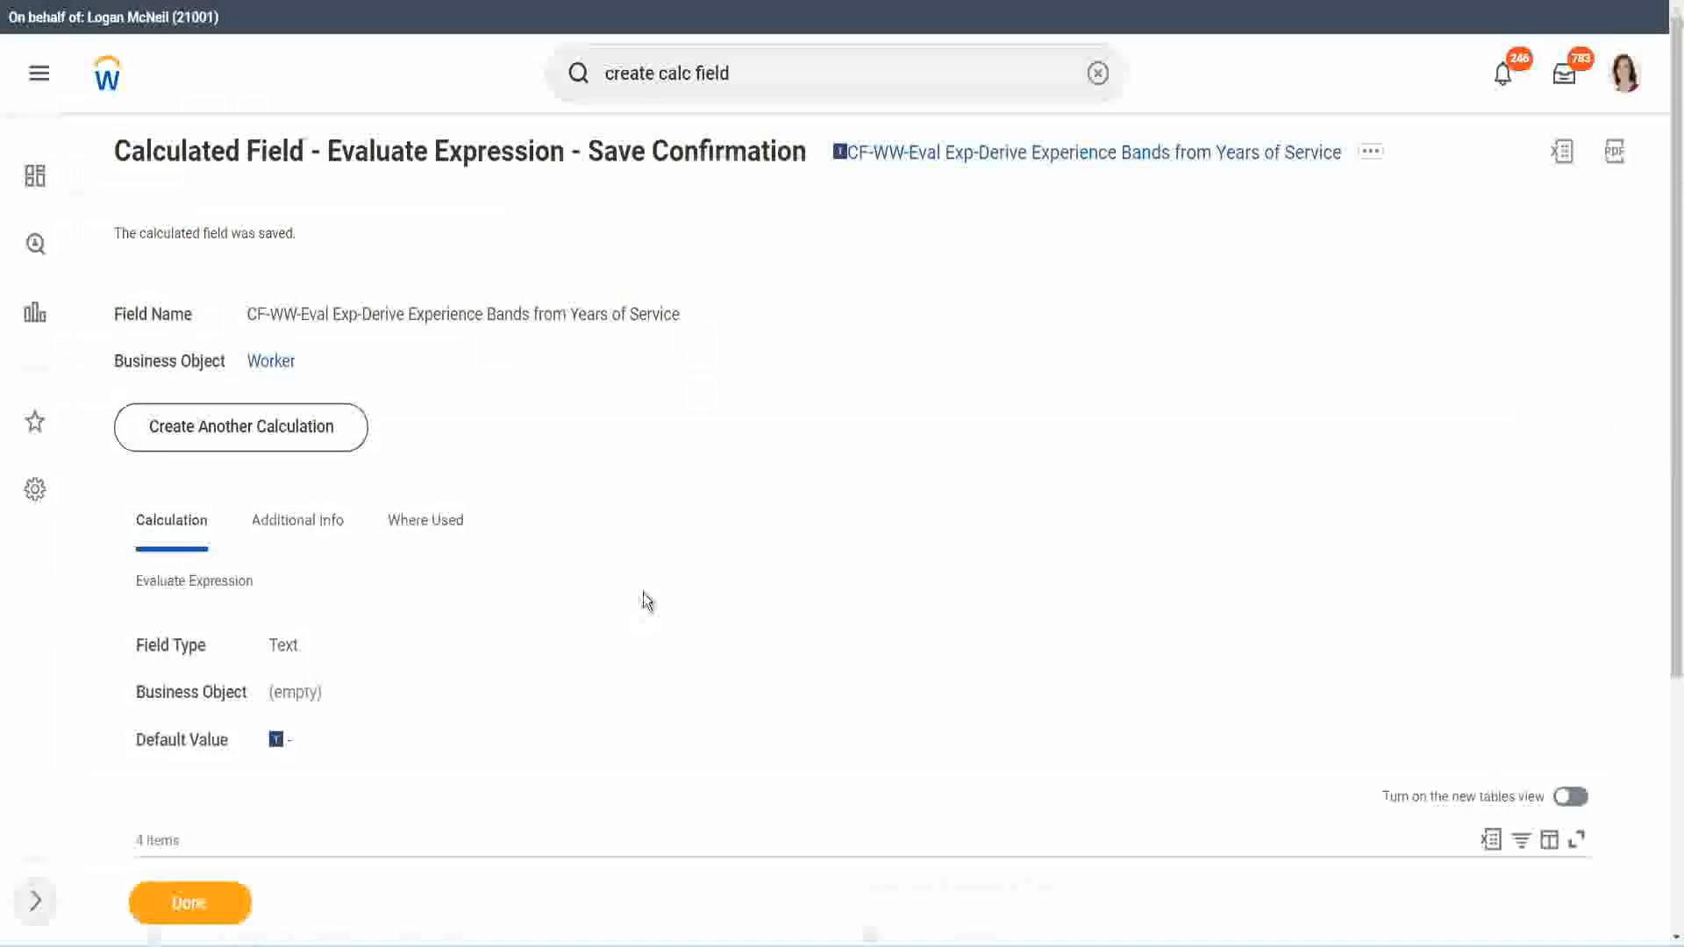
Step: Check the saved Evaluate Expression field's conditions and return values, and copy the field's name
{"action": "scroll", "coordinate": [647, 600], "scroll_direction": "down", "scroll_amount": 4}
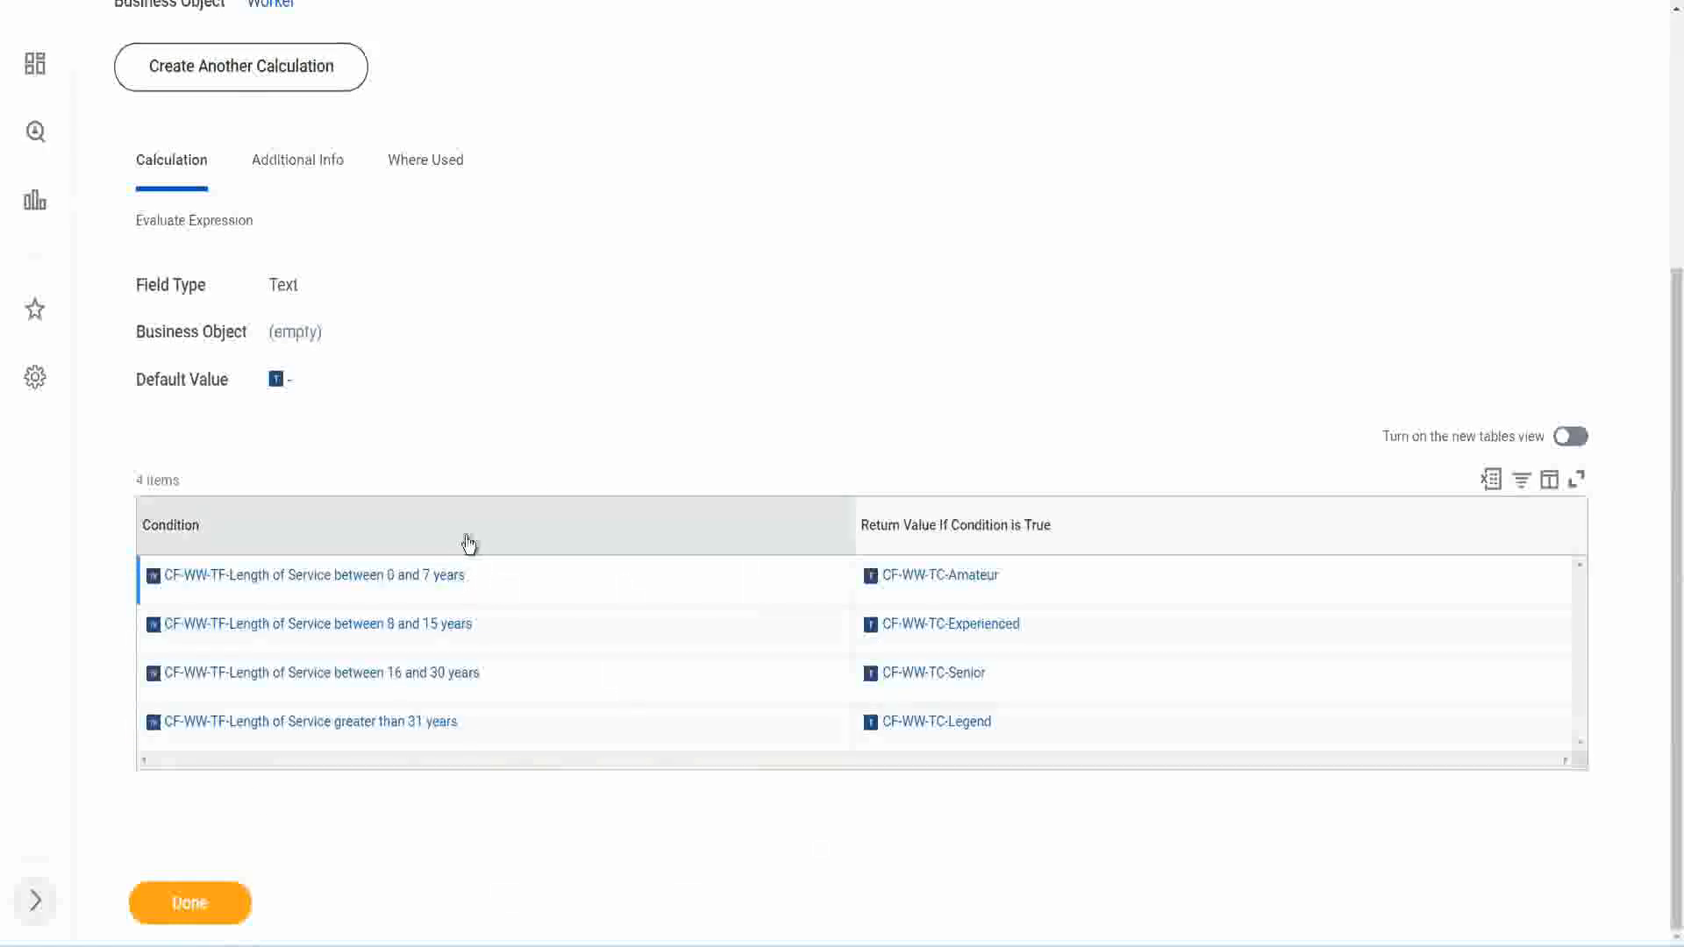
{"action": "scroll", "coordinate": [466, 541], "scroll_direction": "up", "scroll_amount": 4}
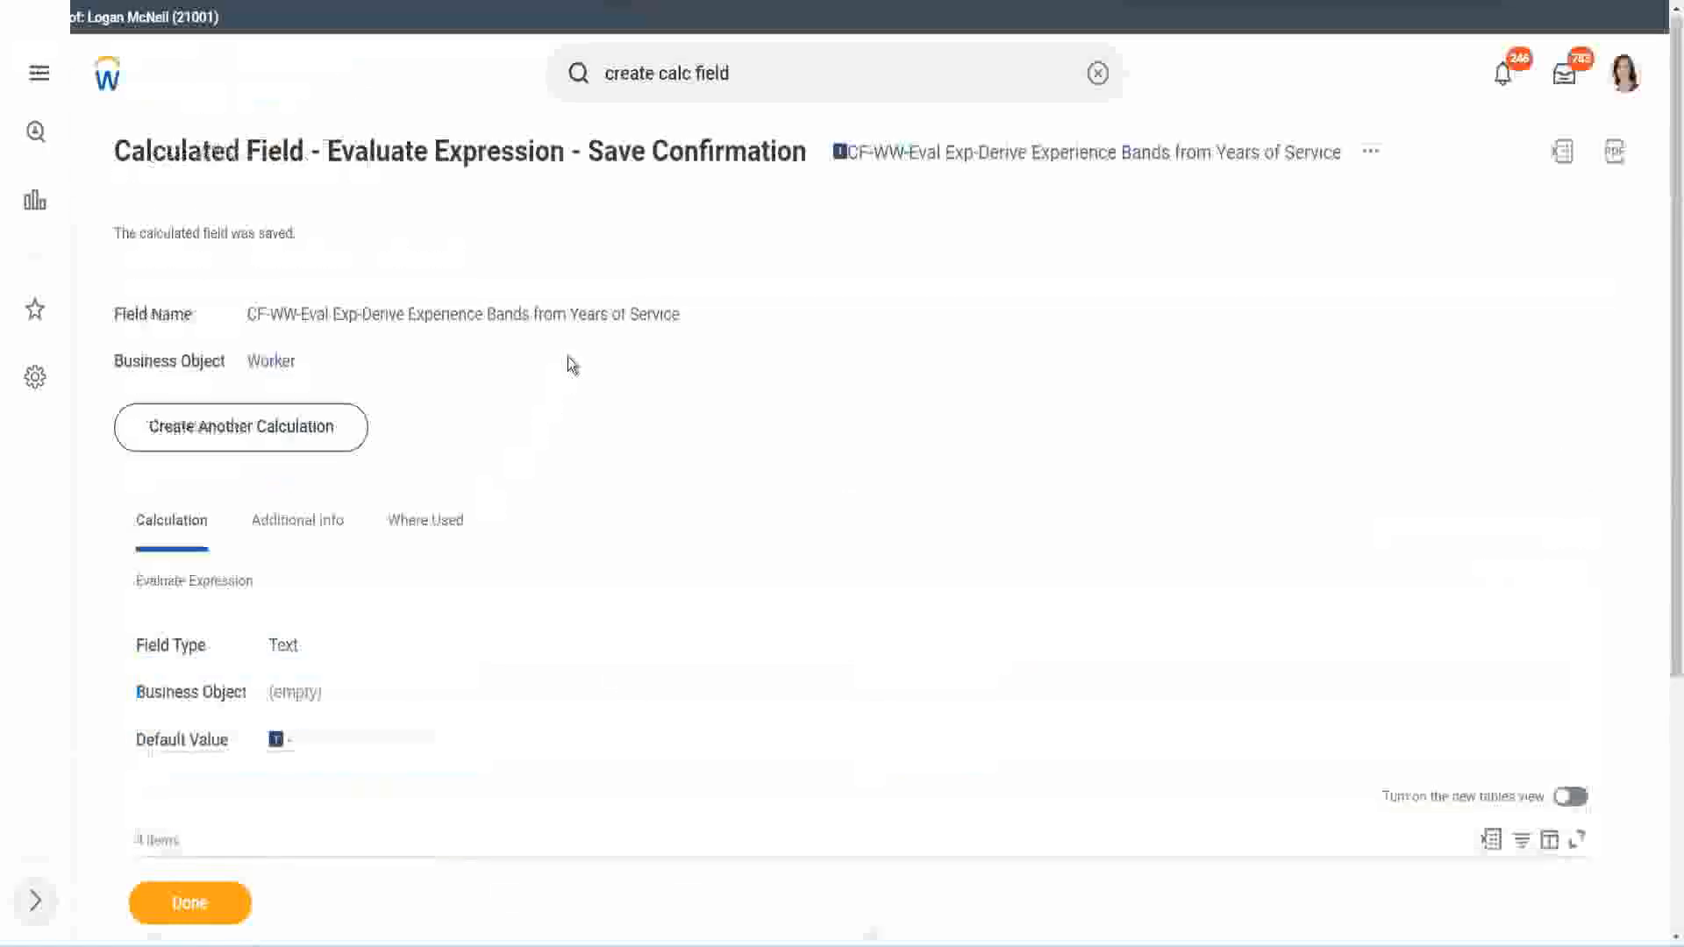
{"action": "right_click", "coordinate": [988, 166]}
{"action": "left_click", "coordinate": [1037, 260]}
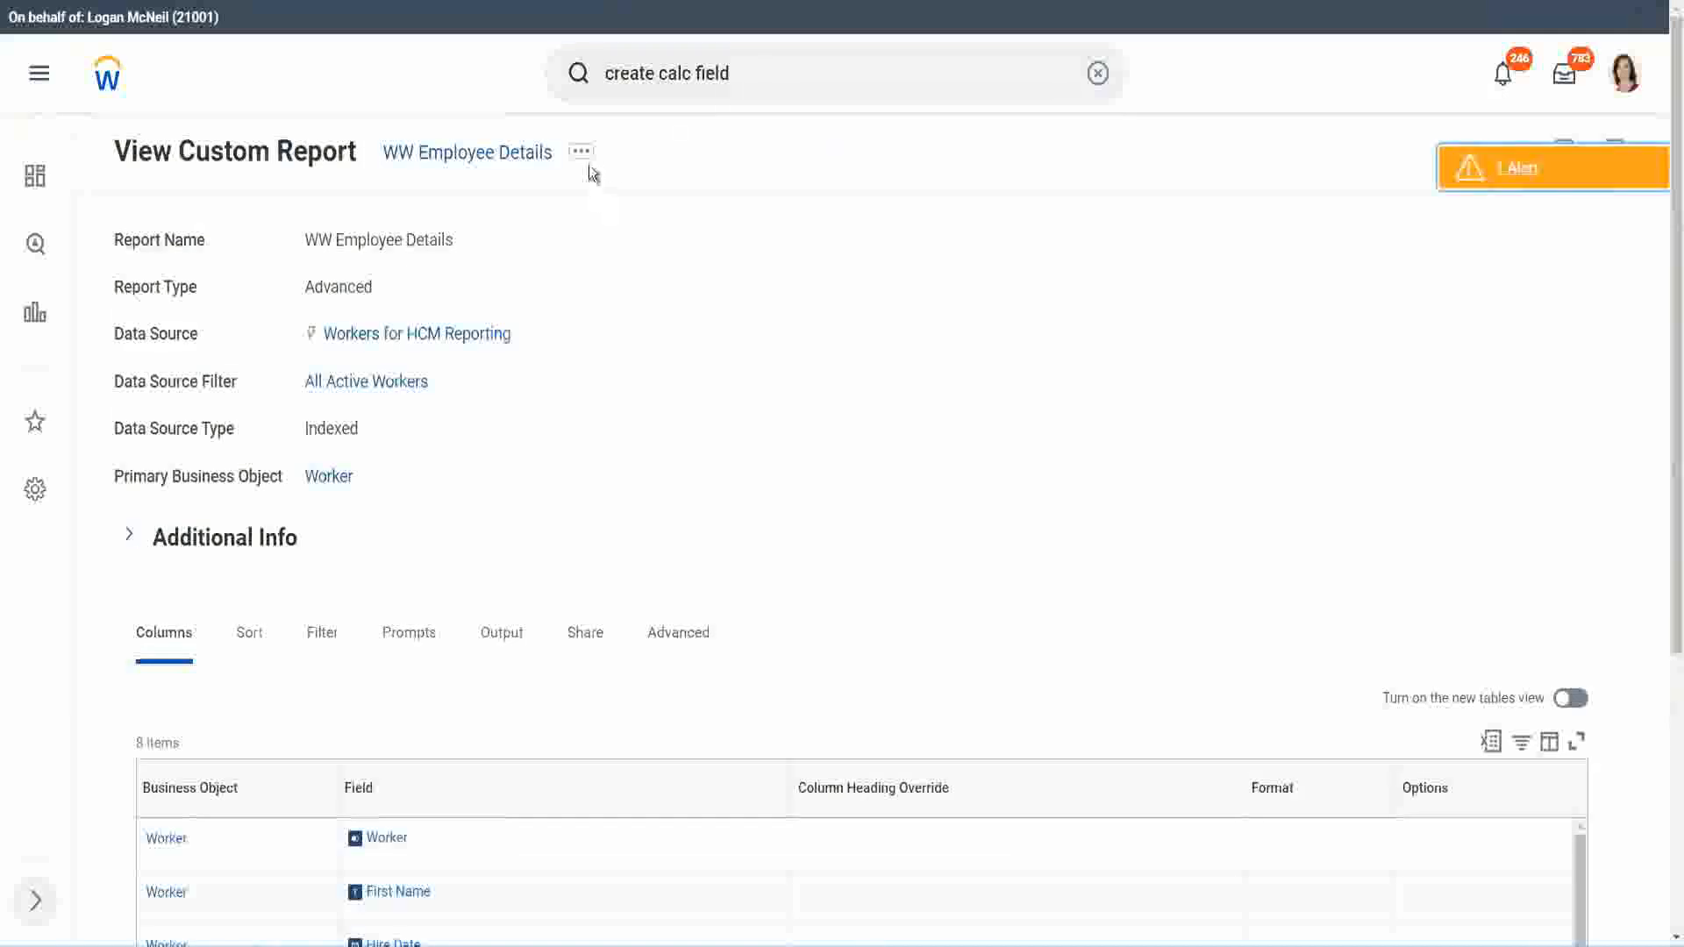
Step: Open the WW Employee Details custom report for editing
{"action": "left_click", "coordinate": [583, 155]}
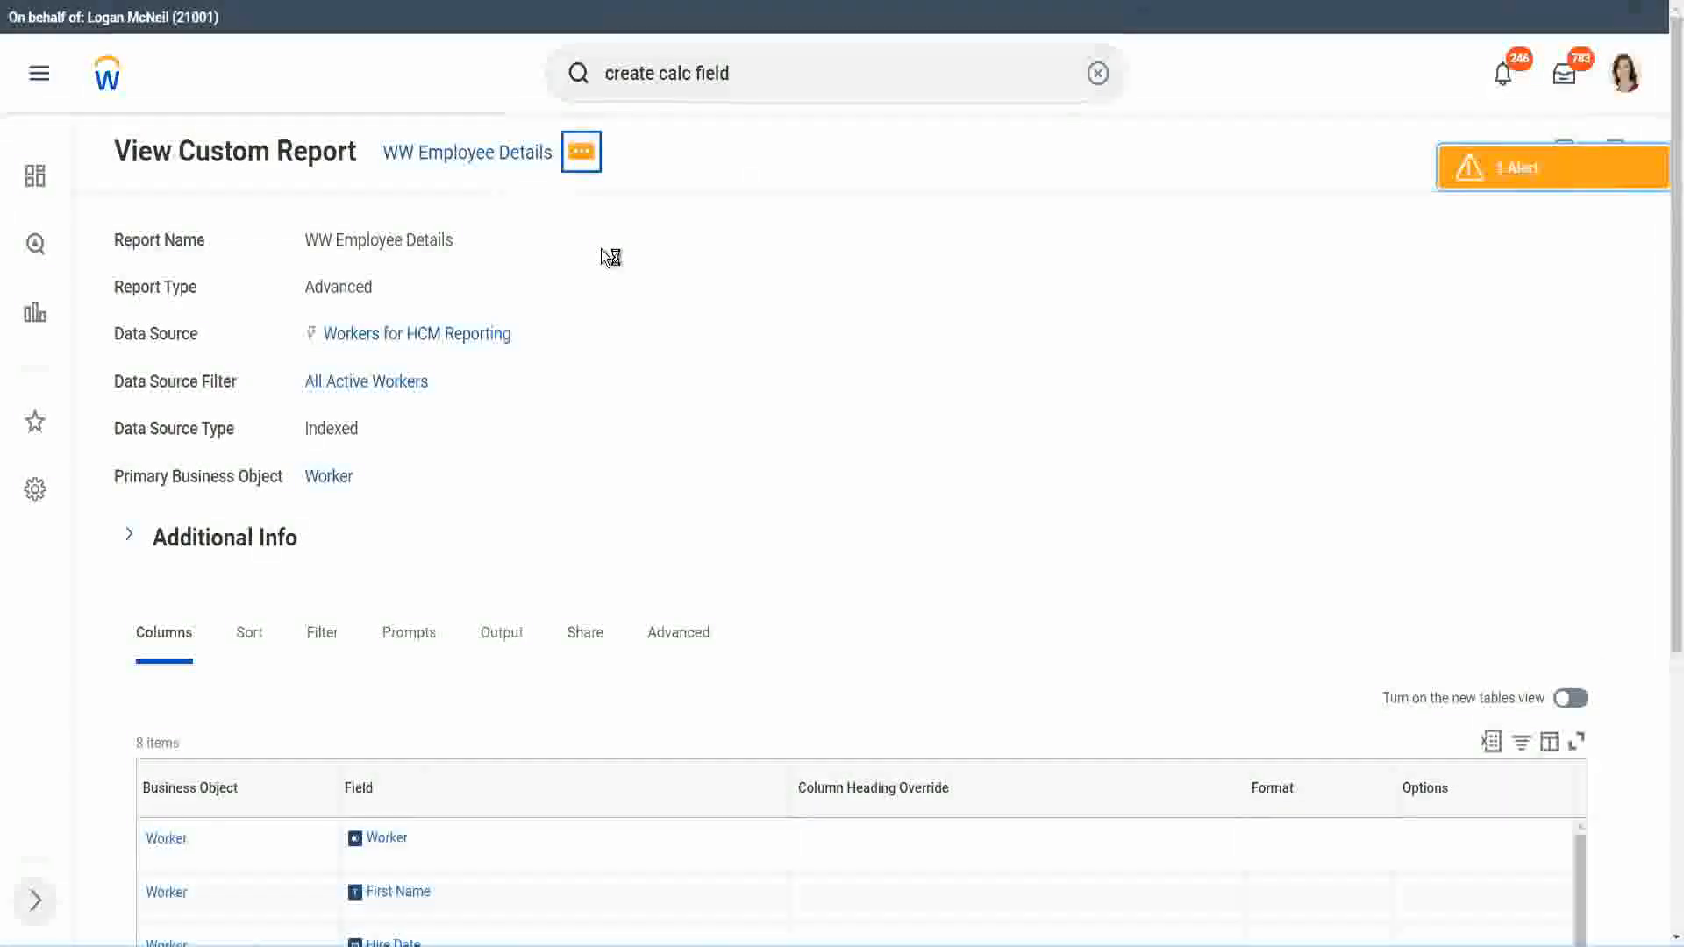
{"action": "mouse_move", "coordinate": [688, 250]}
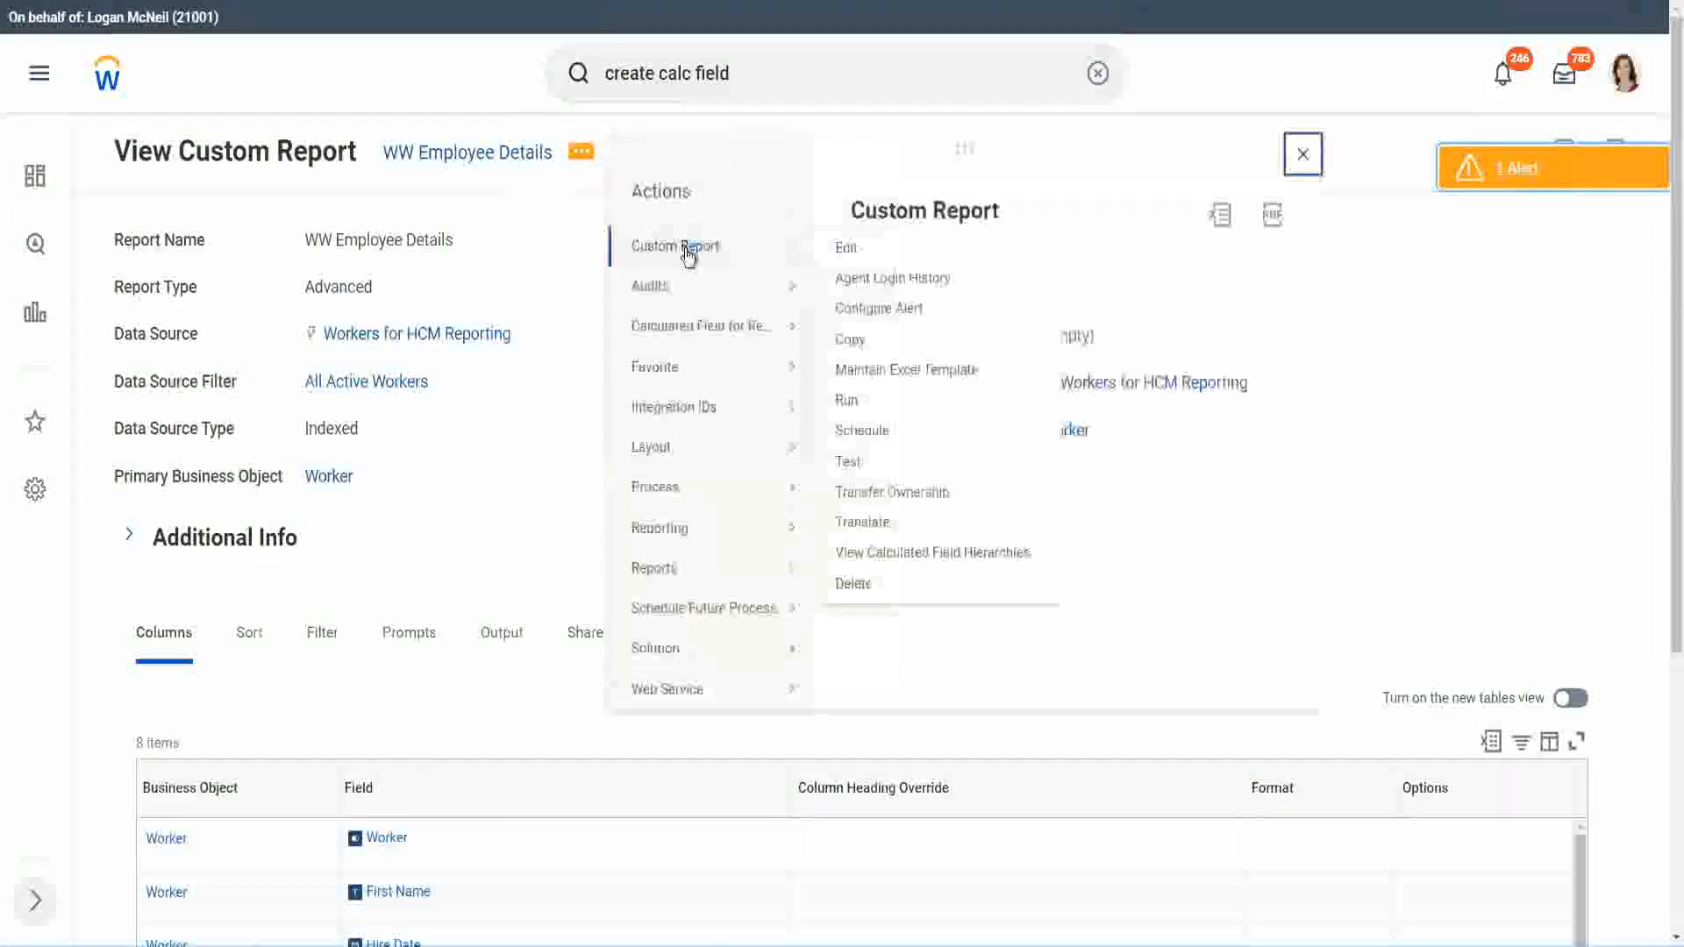
{"action": "left_click", "coordinate": [856, 253]}
Step: Add a Worker column at the end of the report's columns with the field CF-WW-Eval Exp-Derive Experience Bands from Years of Service
{"action": "scroll", "coordinate": [613, 384], "scroll_direction": "down", "scroll_amount": 5}
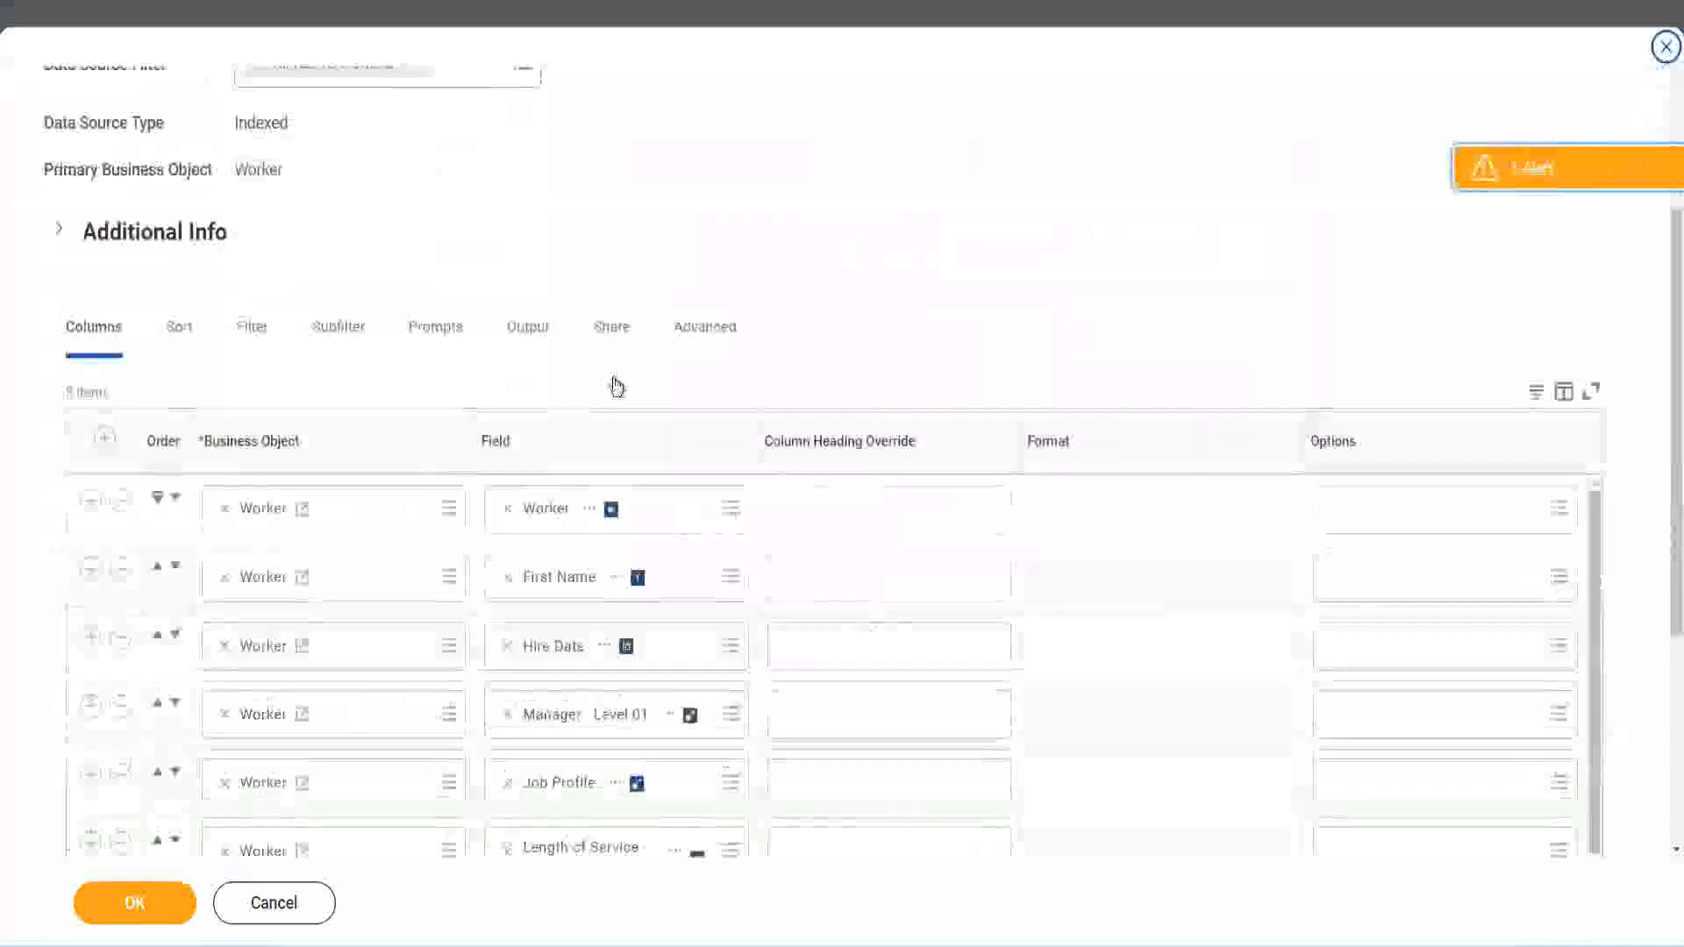
{"action": "scroll", "coordinate": [617, 387], "scroll_direction": "down", "scroll_amount": 3}
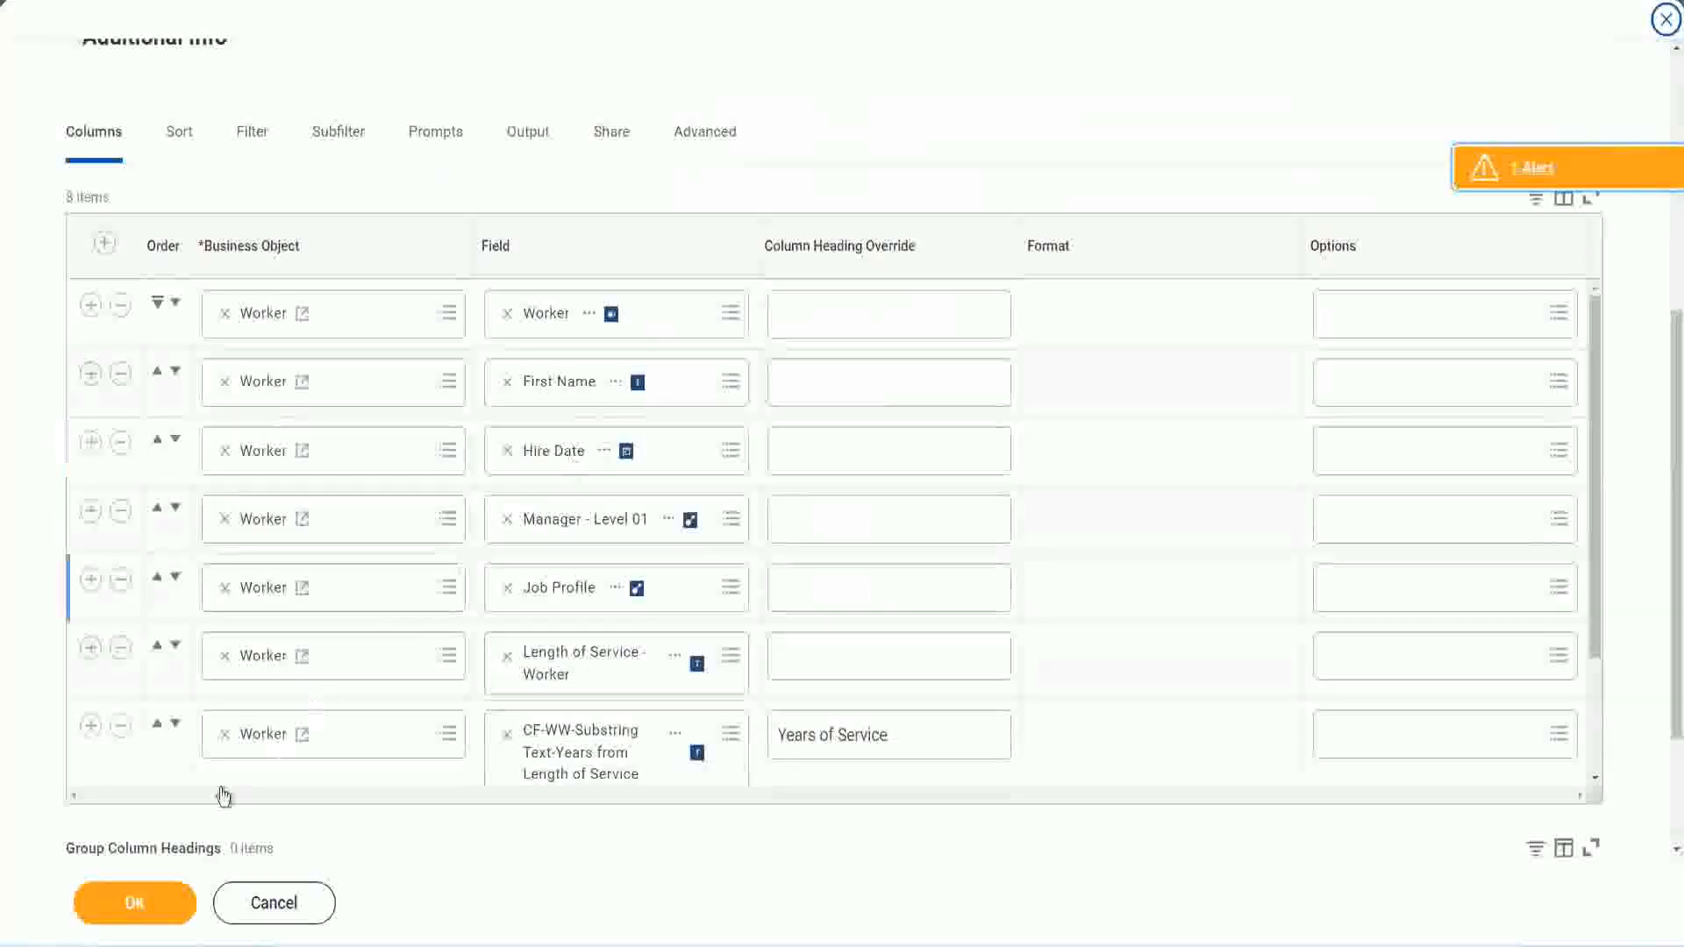
{"action": "left_click", "coordinate": [91, 728]}
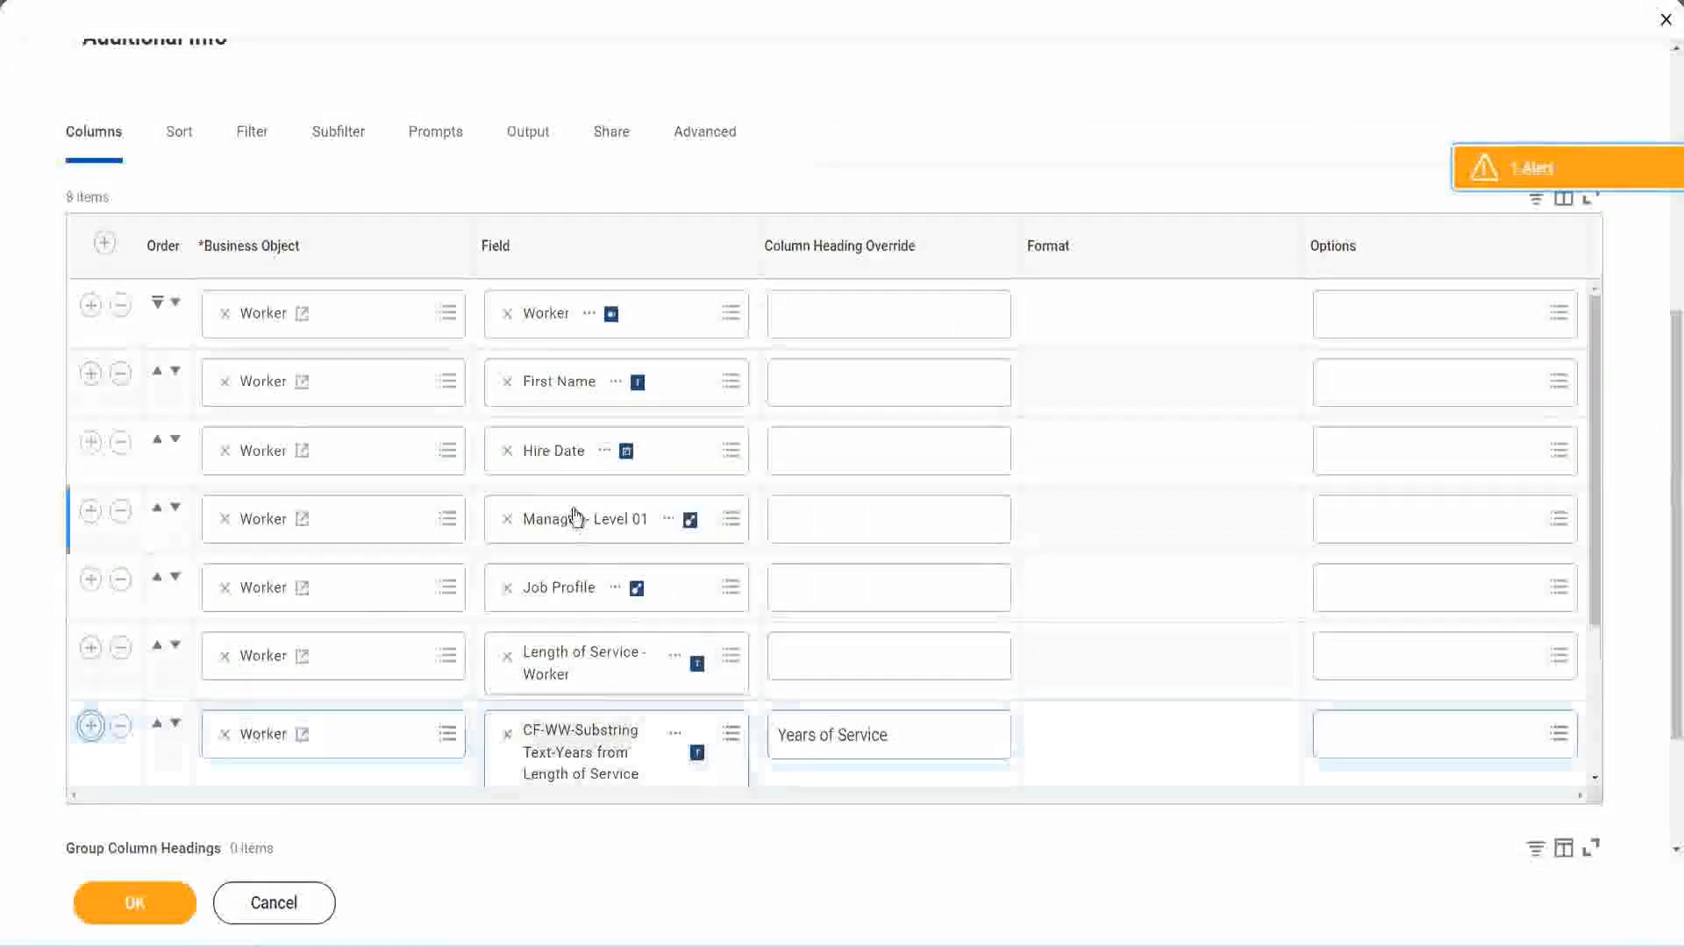
{"action": "scroll", "coordinate": [789, 597], "scroll_direction": "down", "scroll_amount": 3}
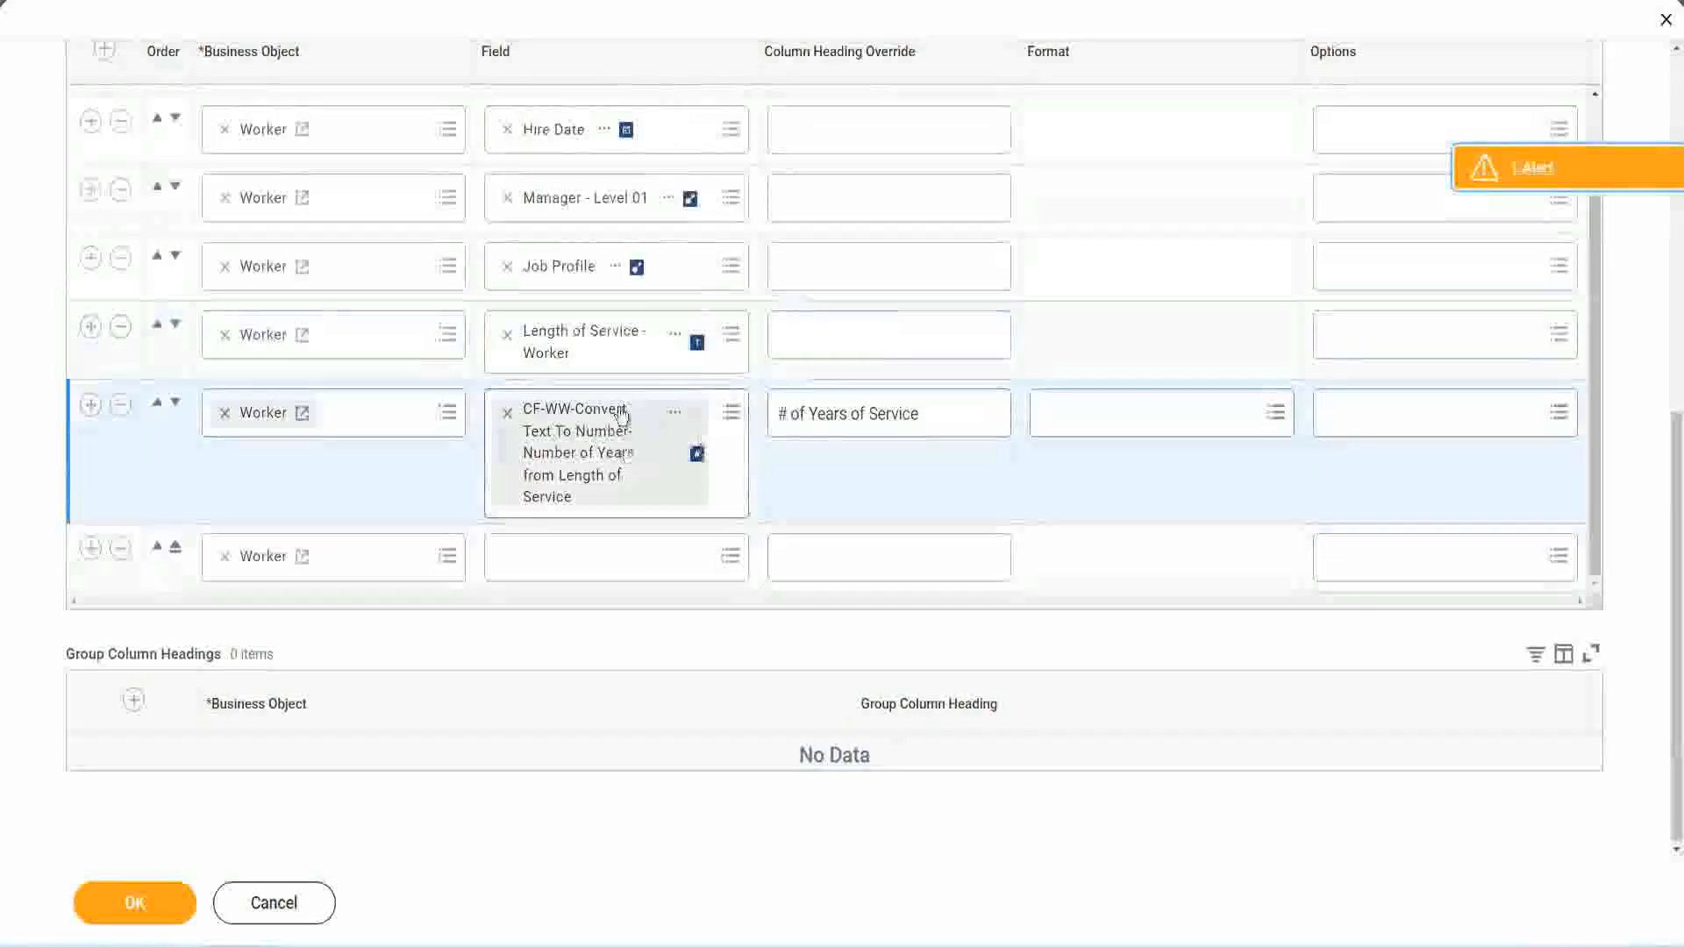
{"action": "left_click", "coordinate": [551, 556]}
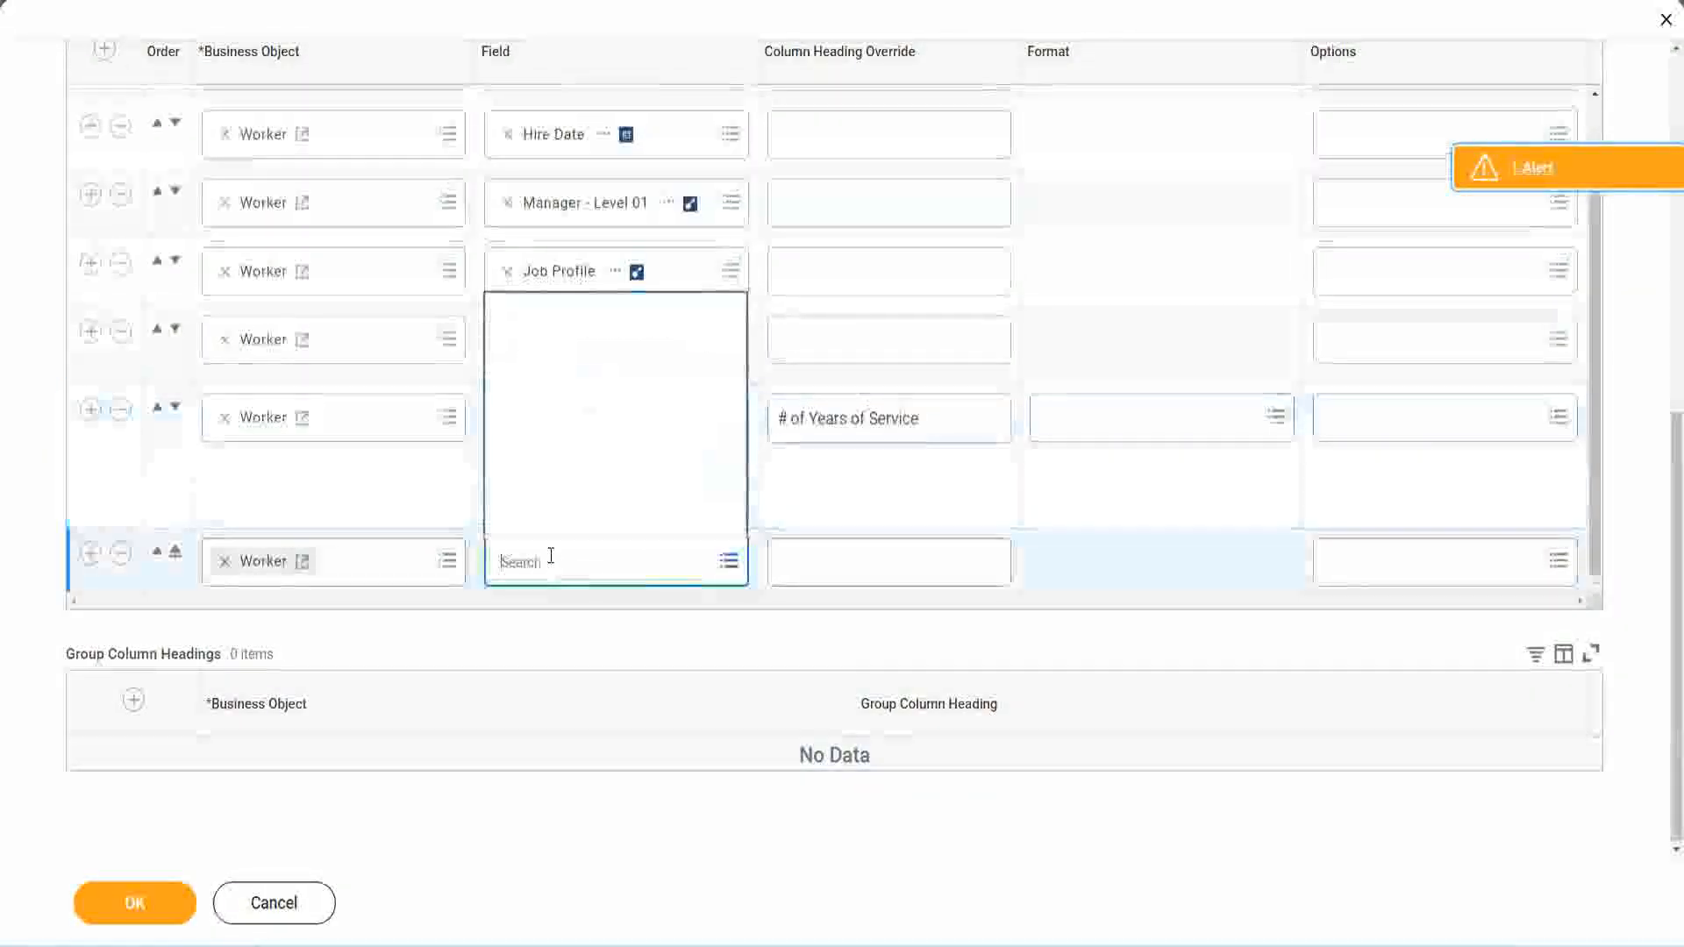
{"action": "key", "text": "ctrl+v"}
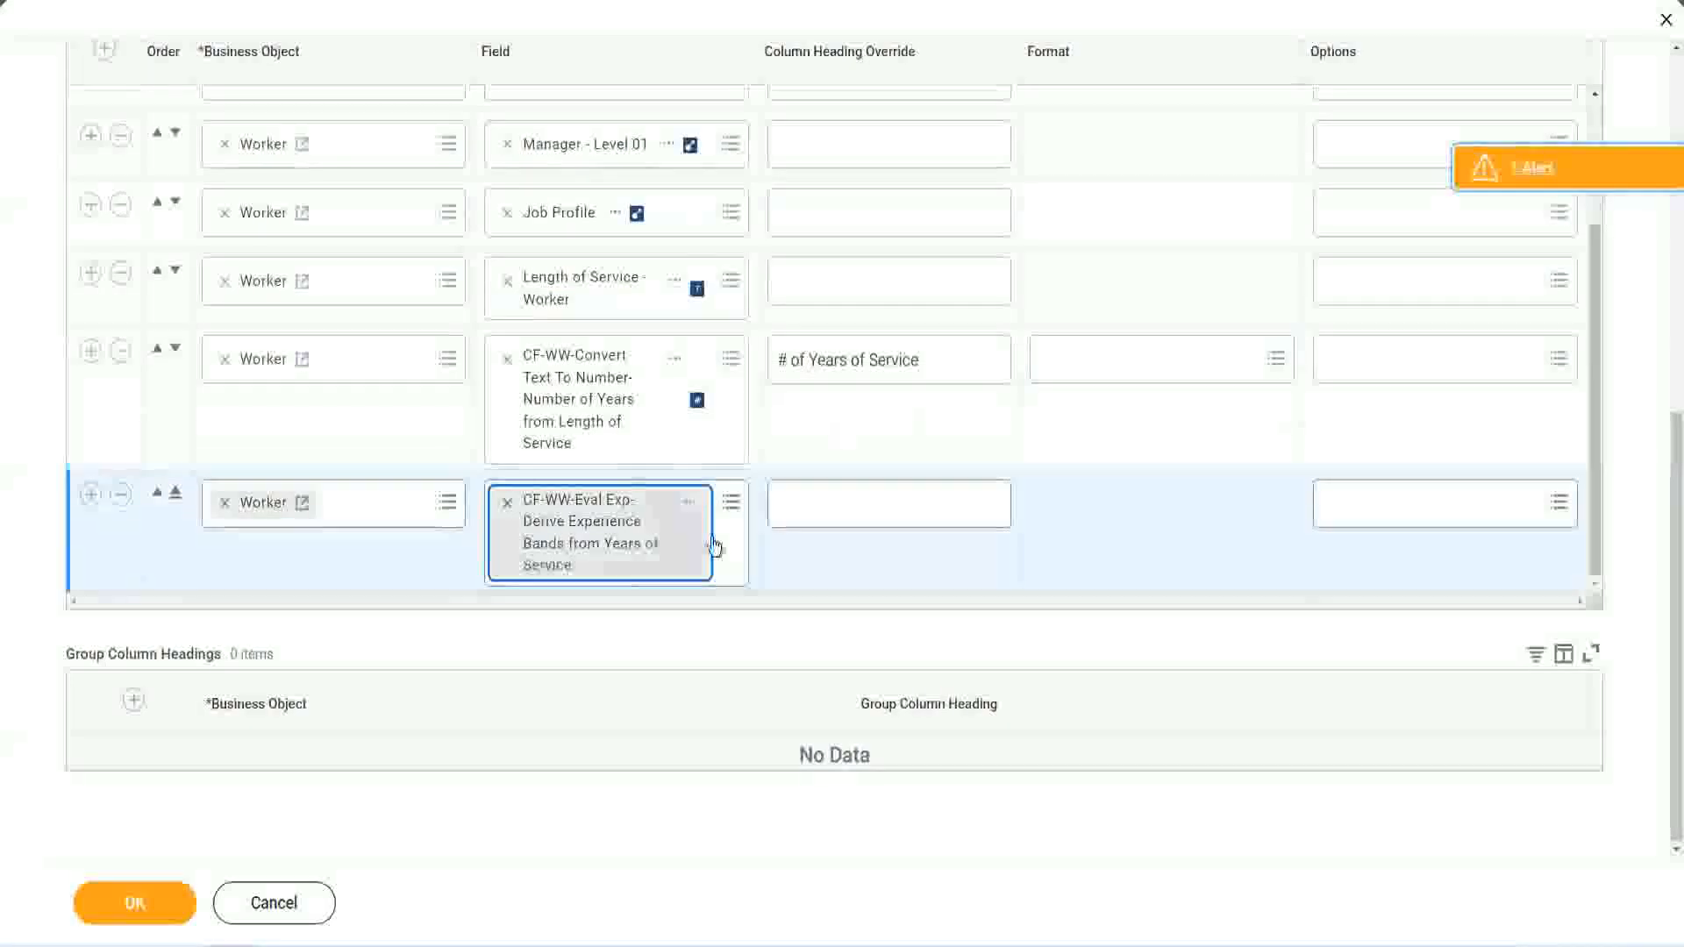
Step: Set the new column's heading override to Experience Bands and save the WW Employee Details report
{"action": "left_click", "coordinate": [857, 505]}
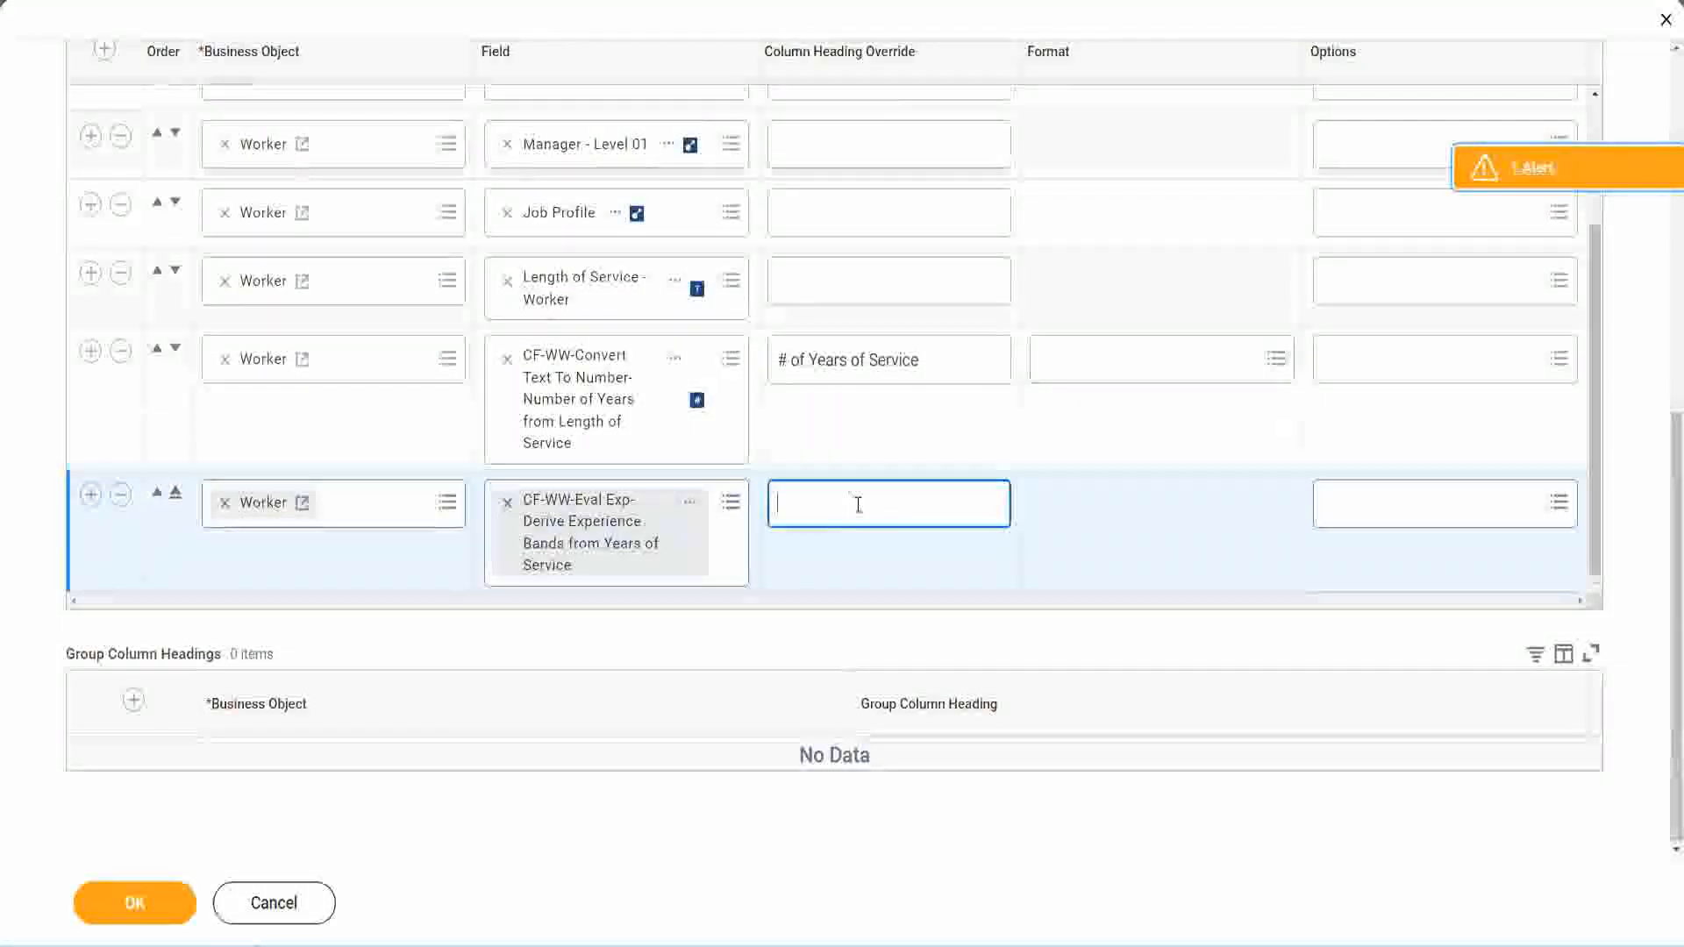
{"action": "type", "text": "E"}
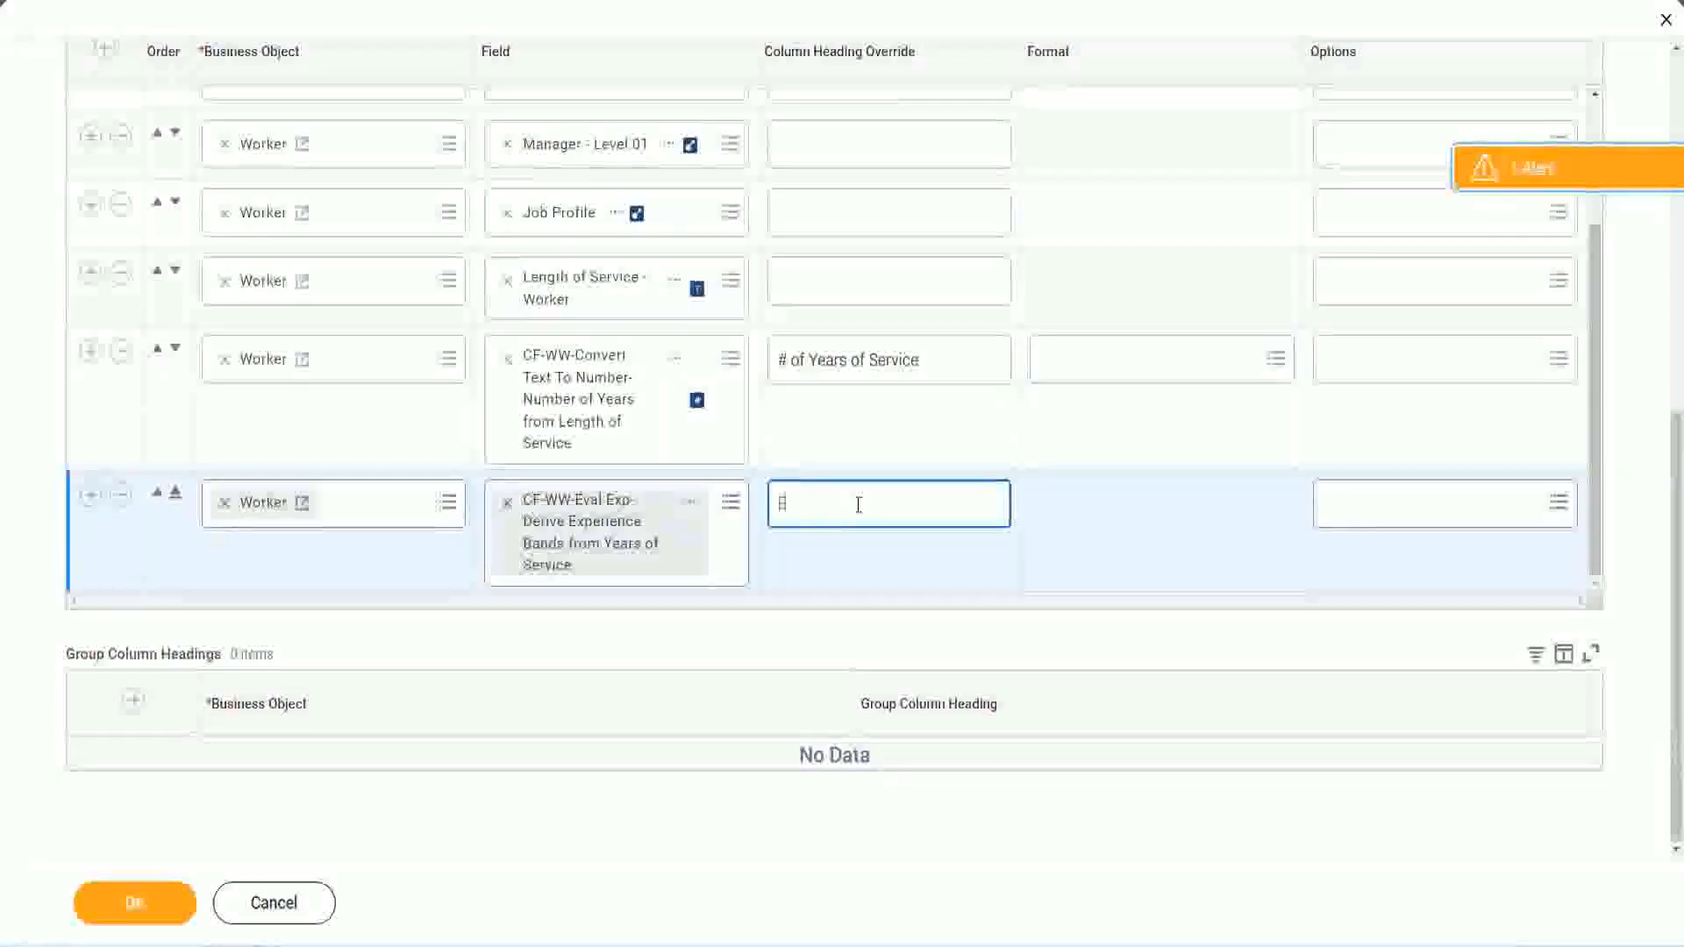
{"action": "type", "text": "xperience Bands"}
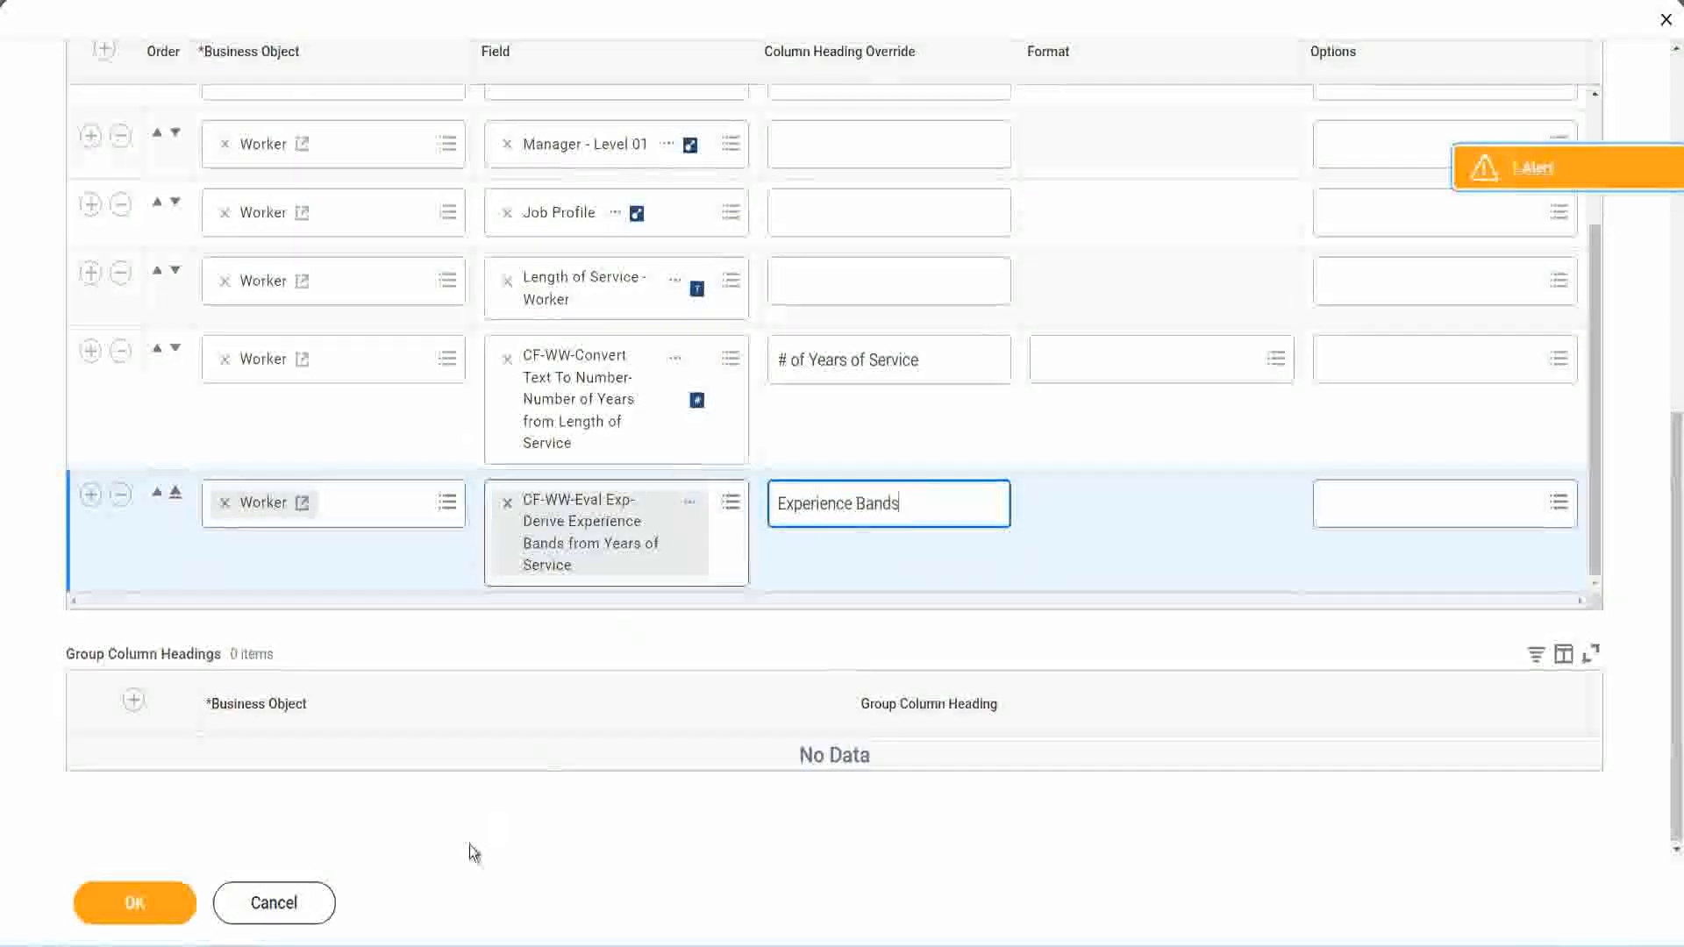
{"action": "left_click", "coordinate": [134, 903]}
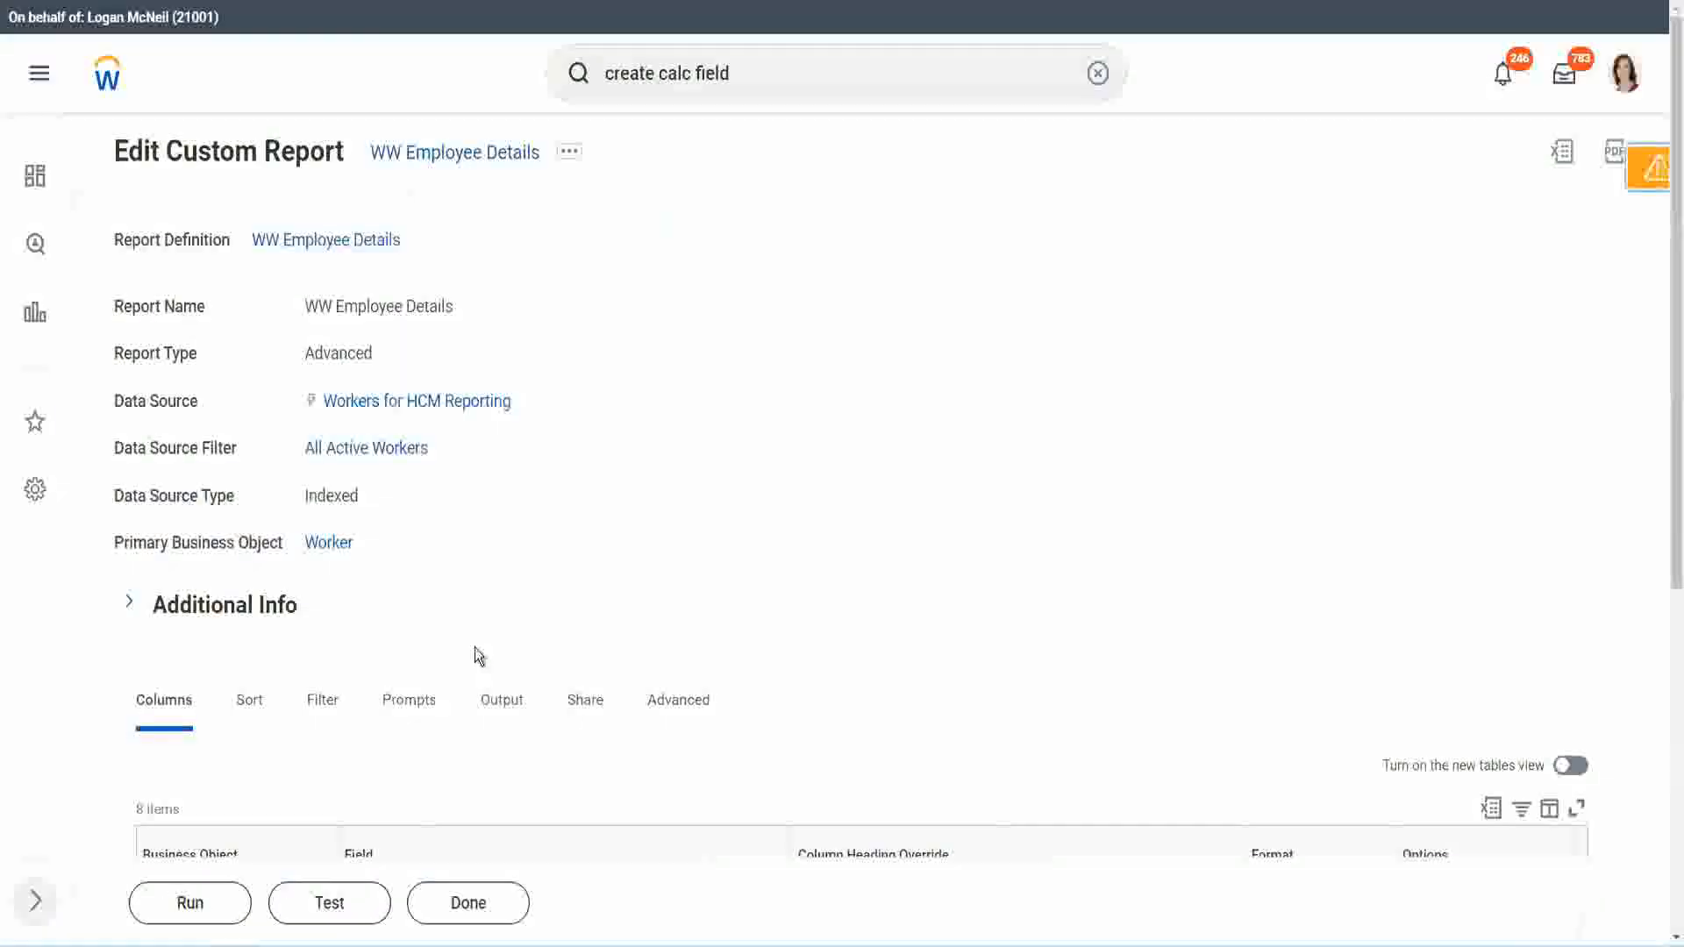
Step: Run the WW Employee Details report with the Worker Types, Employee Type and Contingent Worker Type prompts left blank
{"action": "scroll", "coordinate": [525, 593], "scroll_direction": "down", "scroll_amount": 4}
{"action": "left_click", "coordinate": [198, 903]}
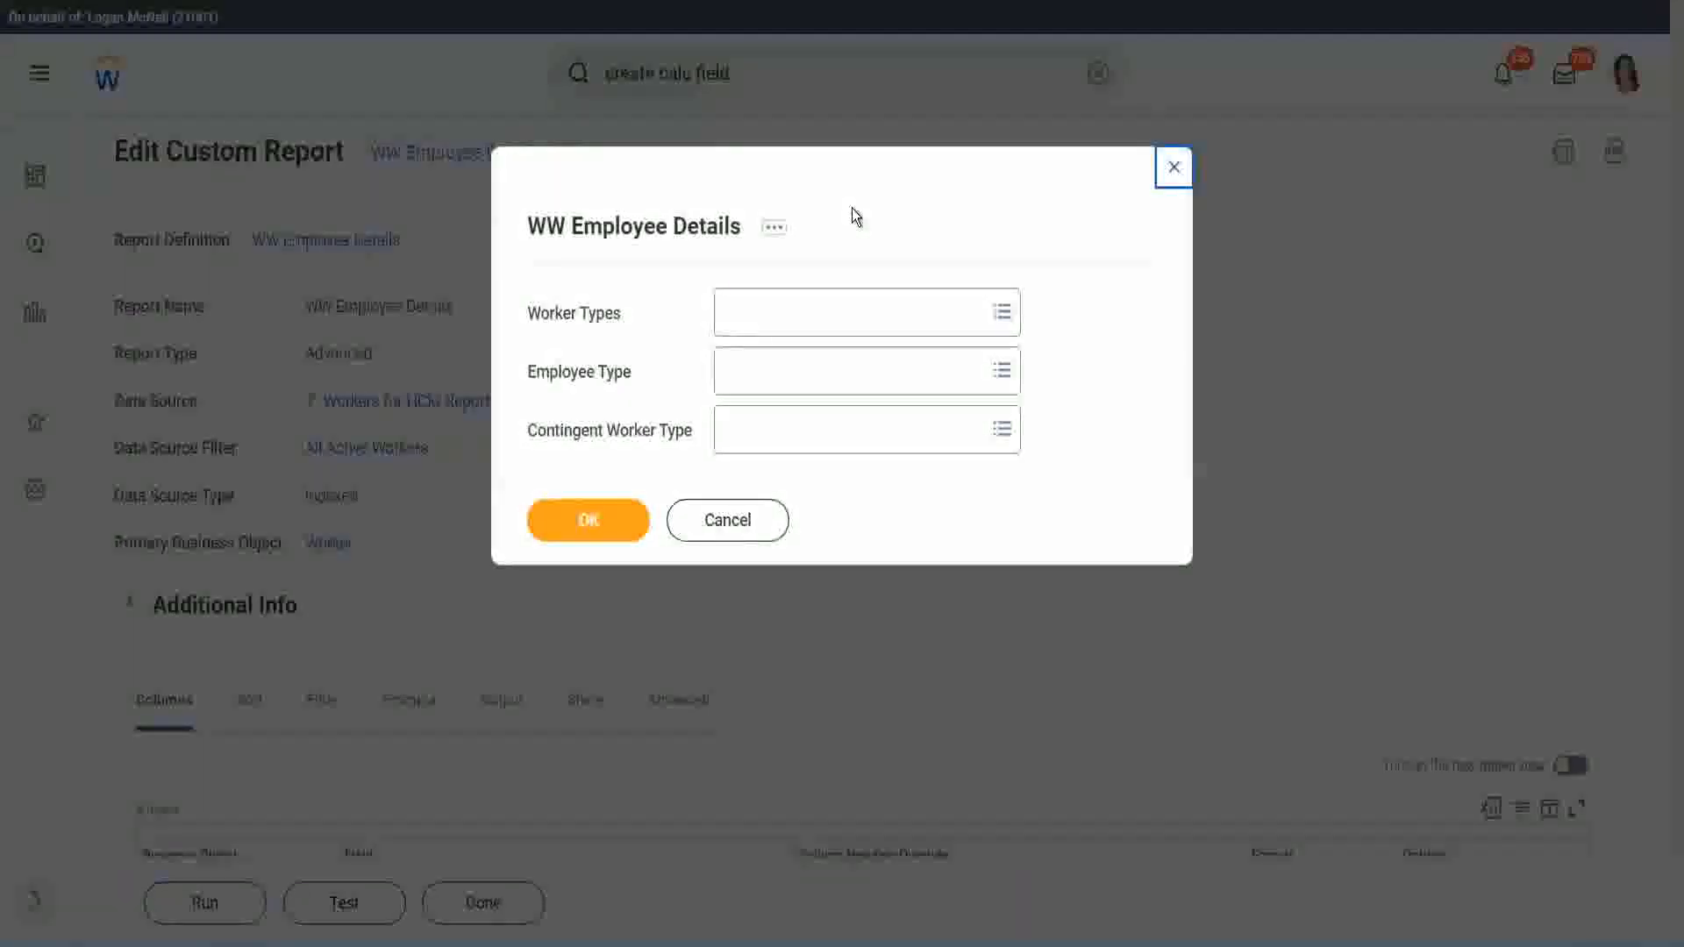
{"action": "left_click", "coordinate": [590, 519]}
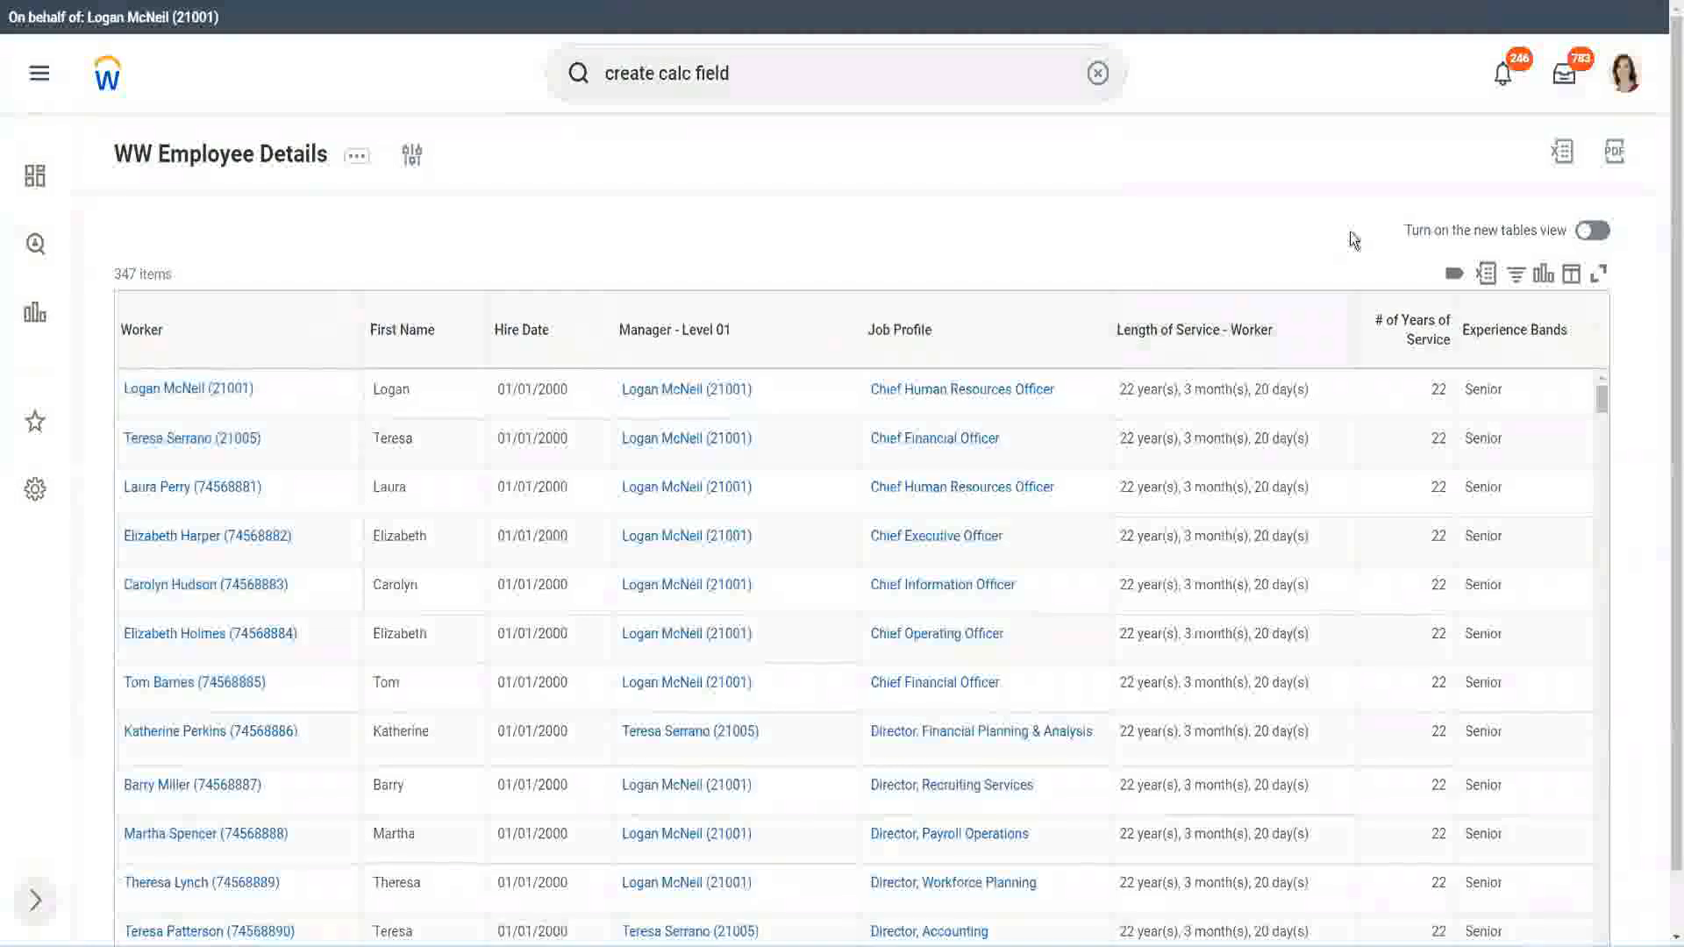
Step: Compare the first worker's years of service and experience band with the 16 - 30 years Senior definition in the Notepad++ notes
{"action": "scroll", "coordinate": [1353, 237], "scroll_direction": "down", "scroll_amount": 1}
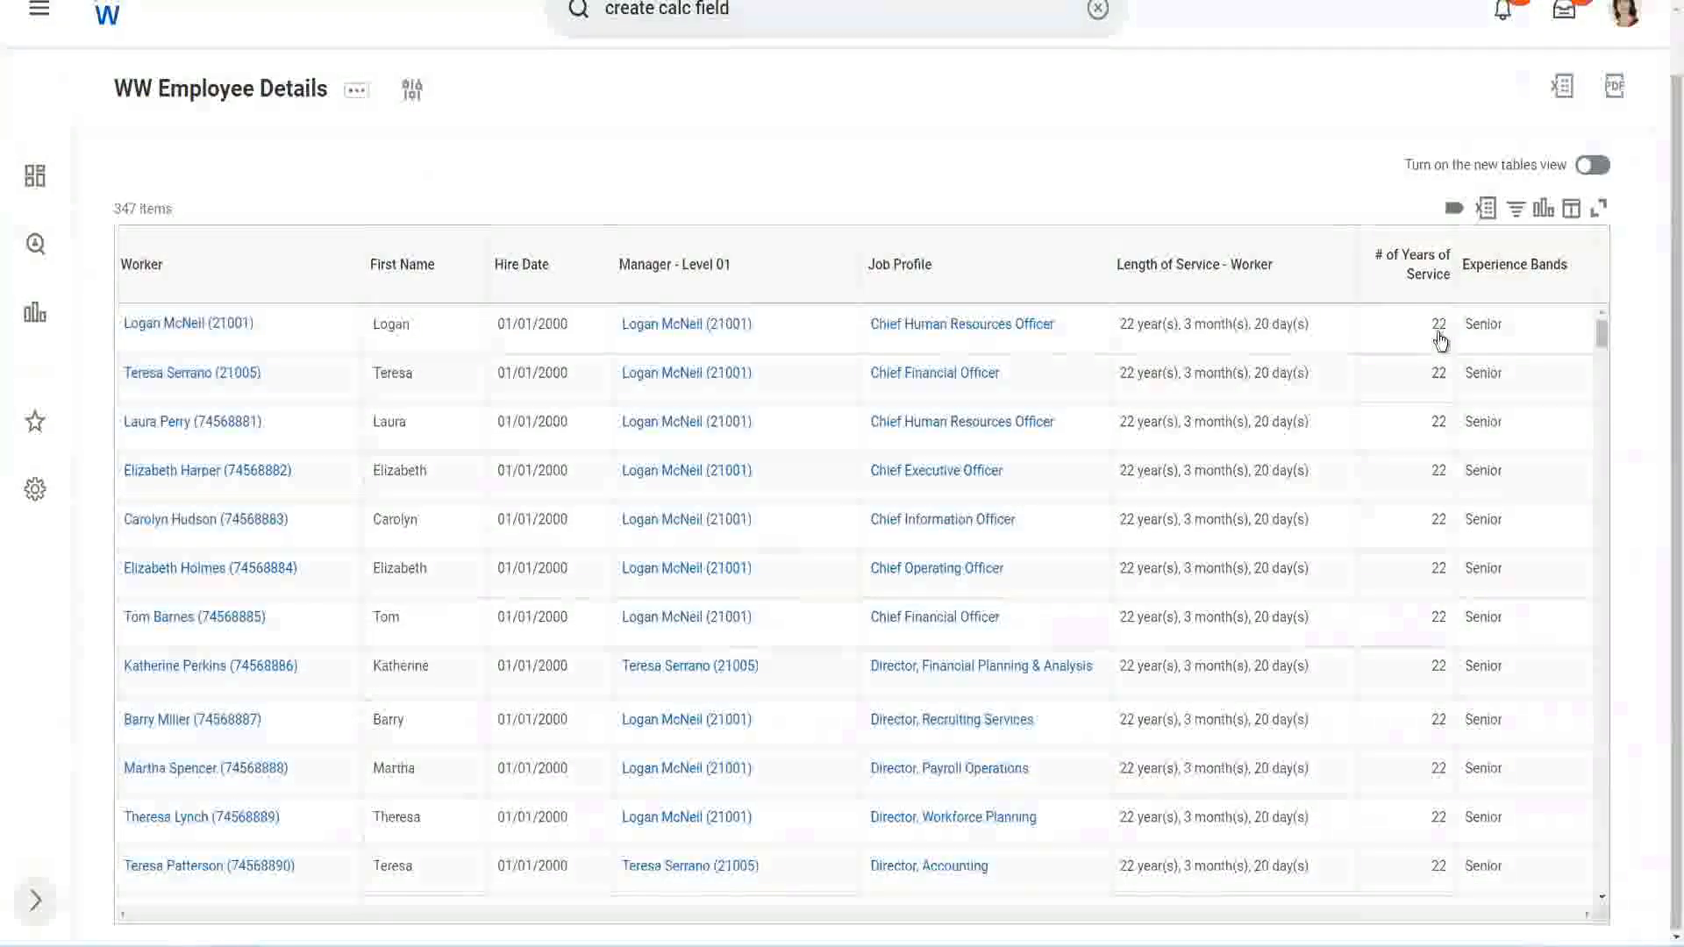
{"action": "left_click", "coordinate": [1435, 328]}
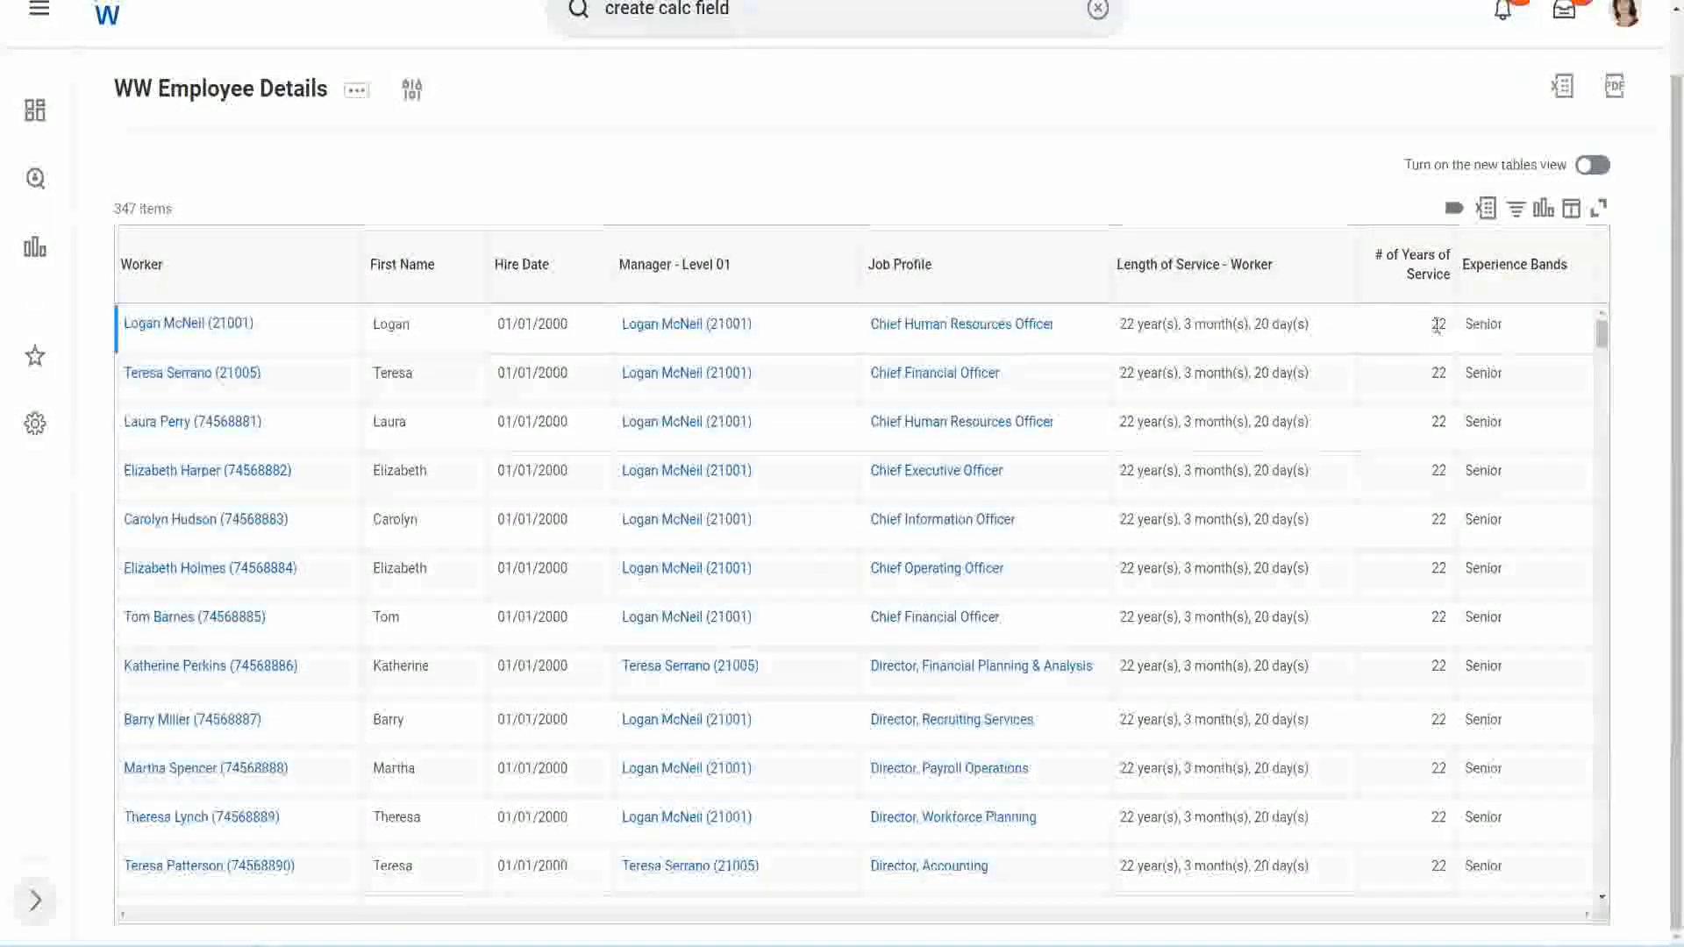
{"action": "double_click", "coordinate": [1439, 326]}
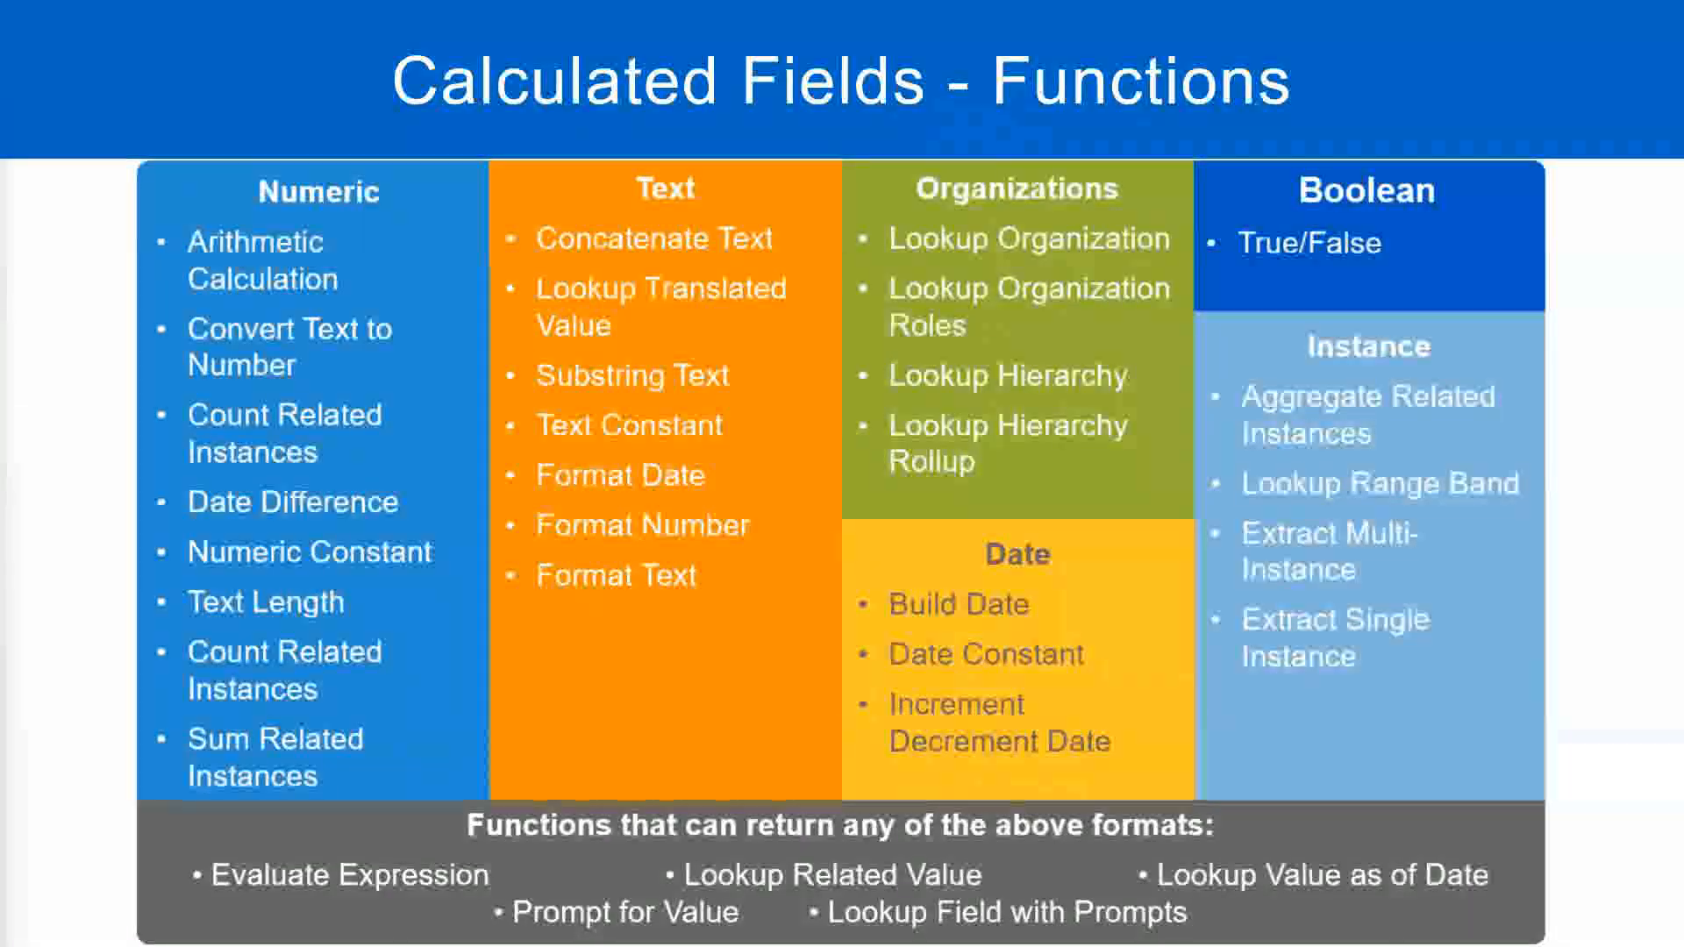
{"action": "key", "text": "alt+Tab"}
{"action": "left_click", "coordinate": [432, 306]}
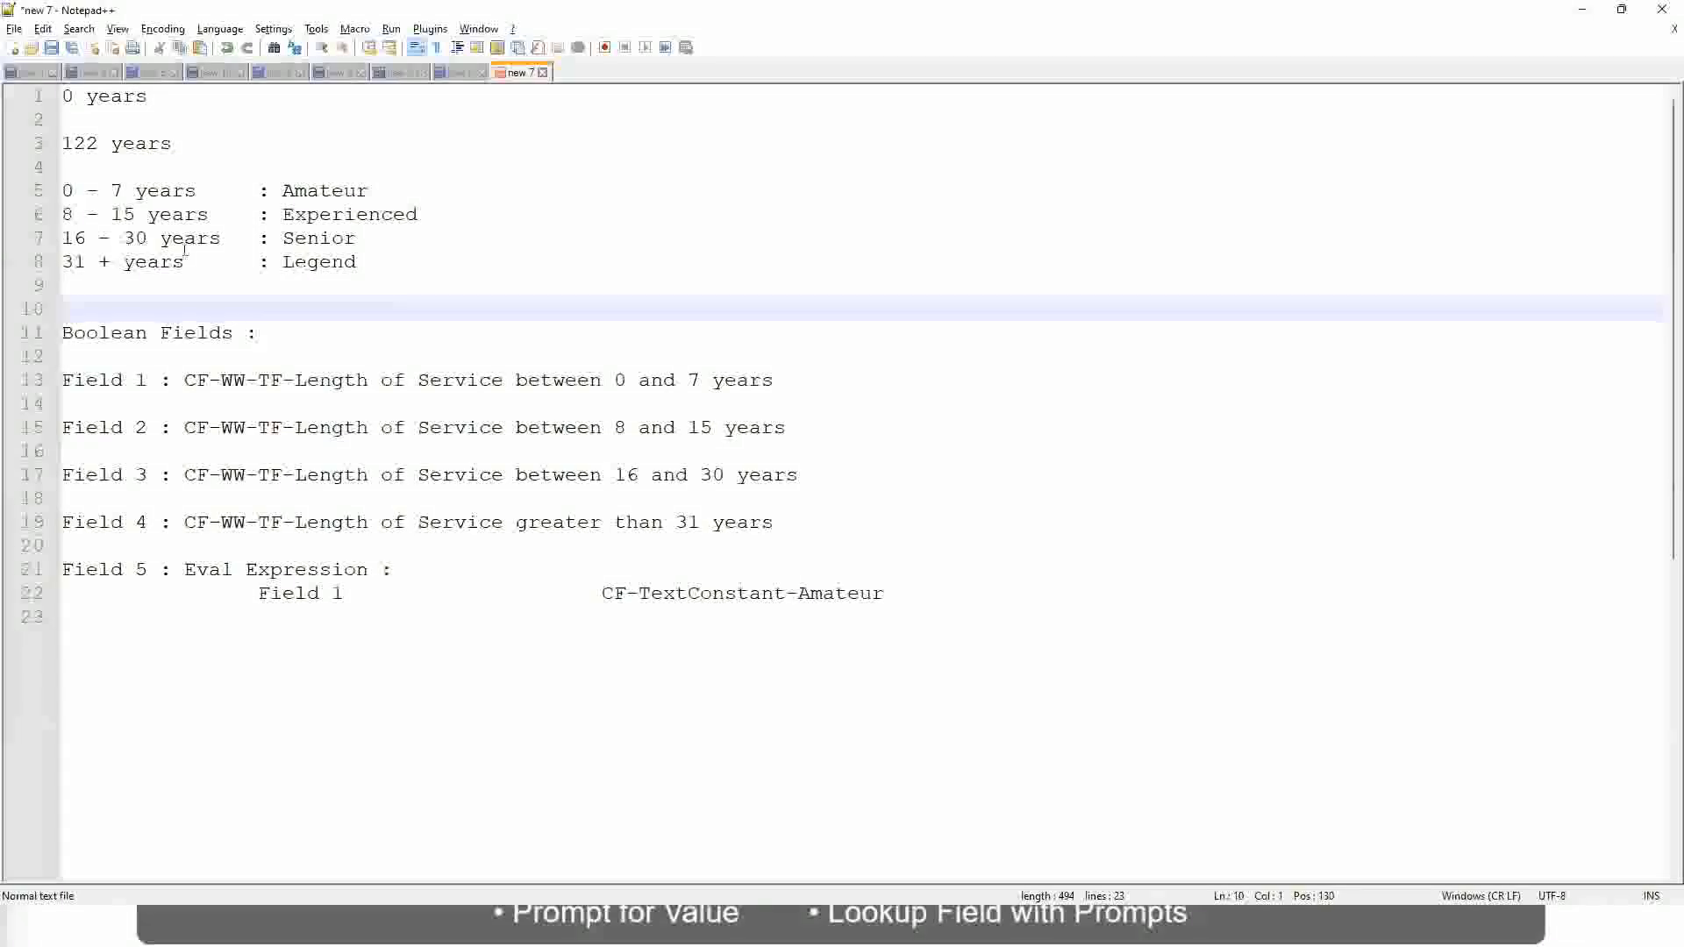
{"action": "left_click", "coordinate": [295, 237]}
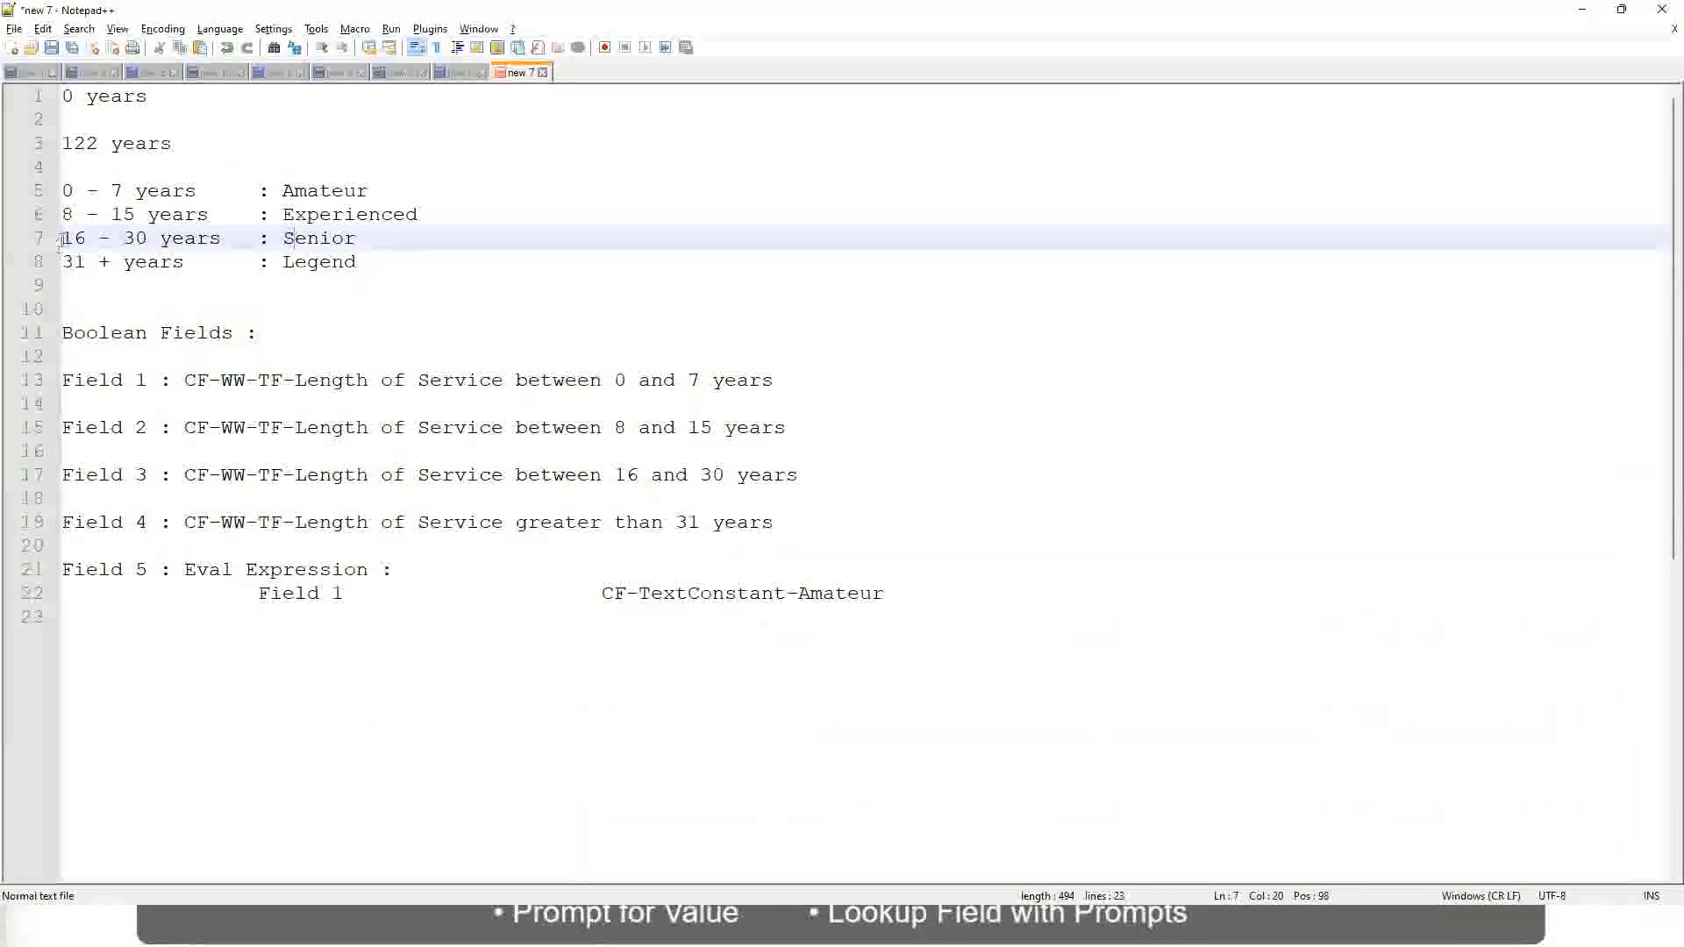
{"action": "left_click_drag", "start_coordinate": [62, 238], "coordinate": [164, 240]}
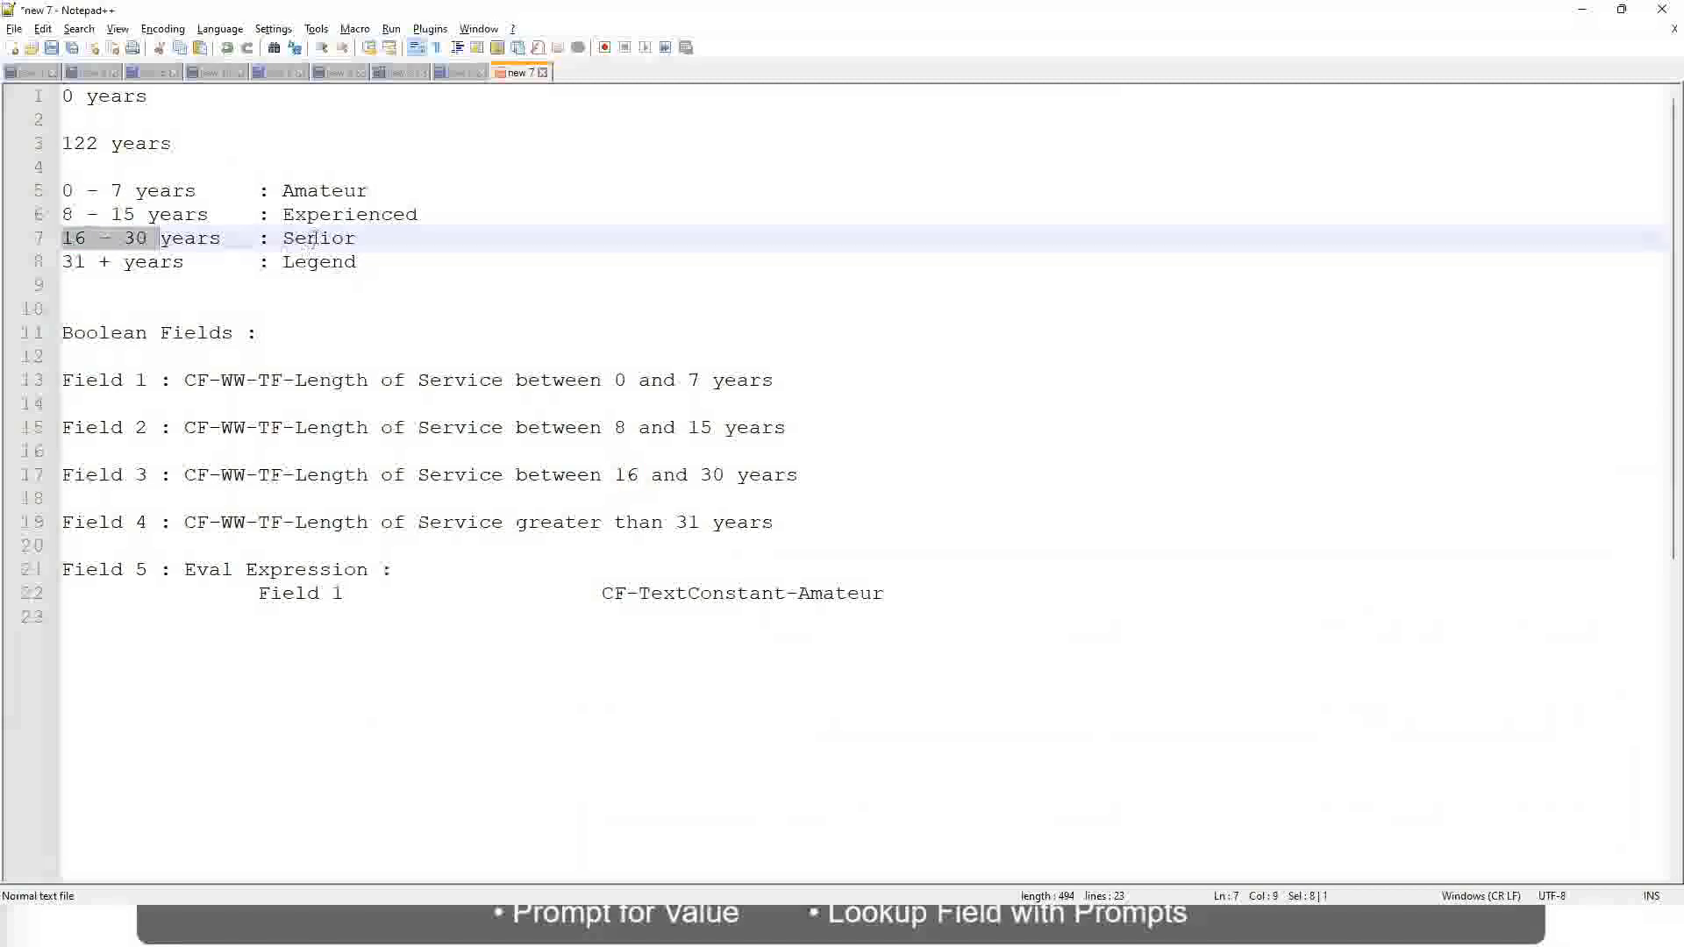
{"action": "double_click", "coordinate": [313, 238]}
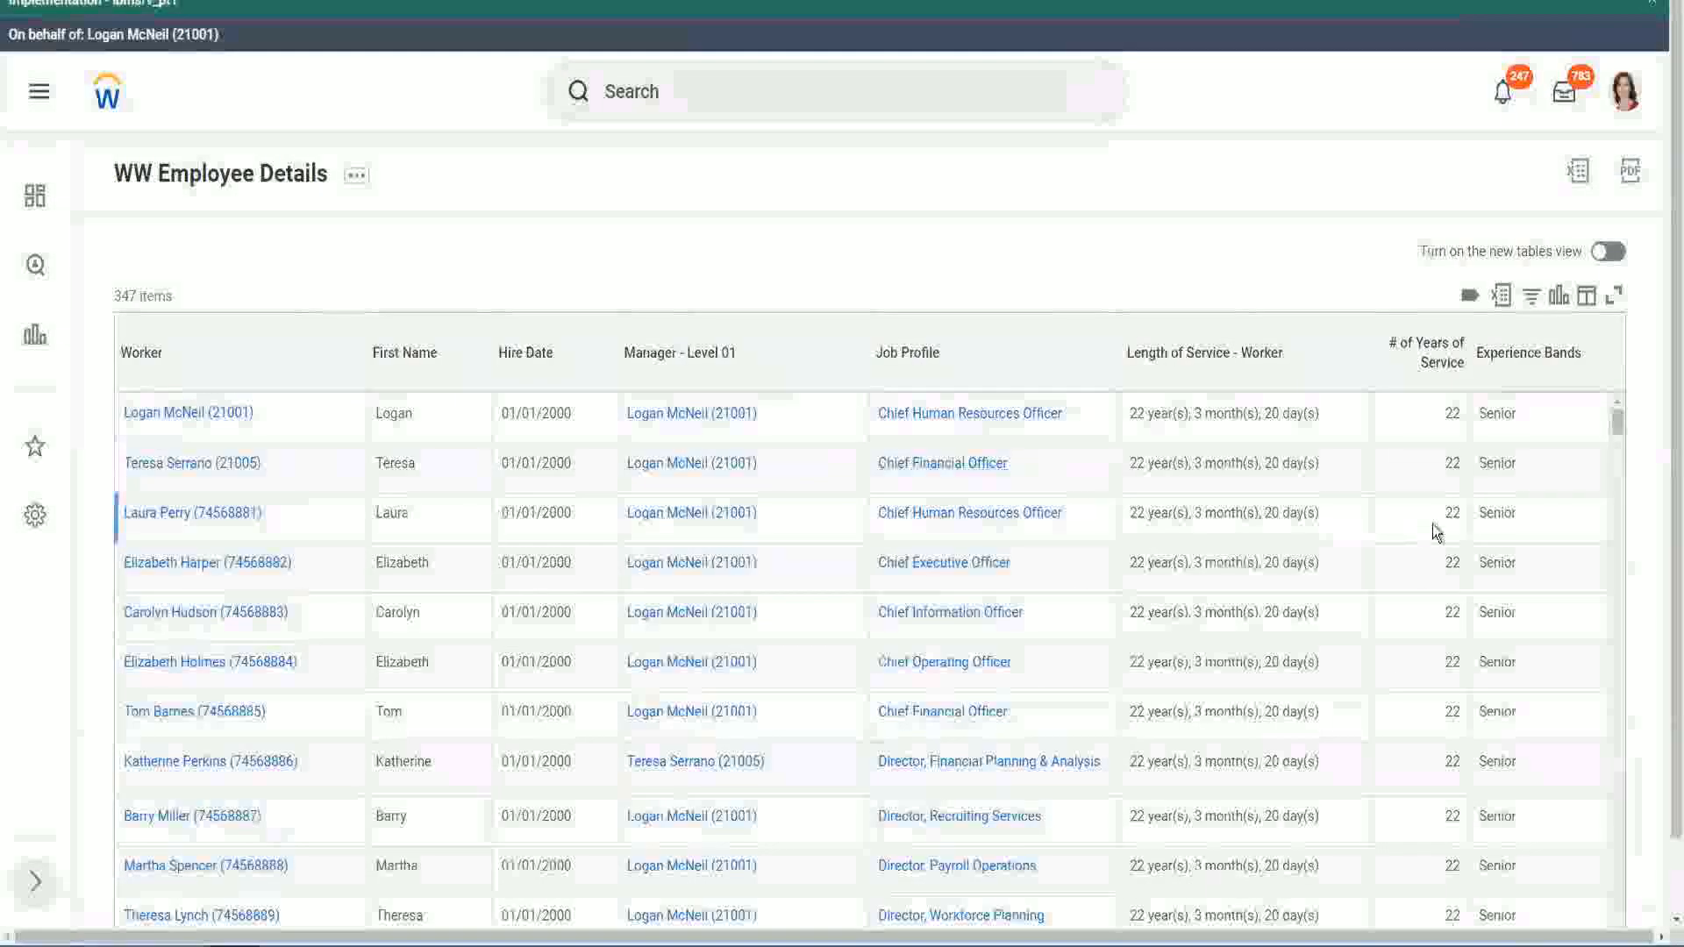
Step: Back in the Workday report output, compare the number of years of service with the experience band across the worker rows
{"action": "scroll", "coordinate": [1433, 525], "scroll_direction": "down", "scroll_amount": 2}
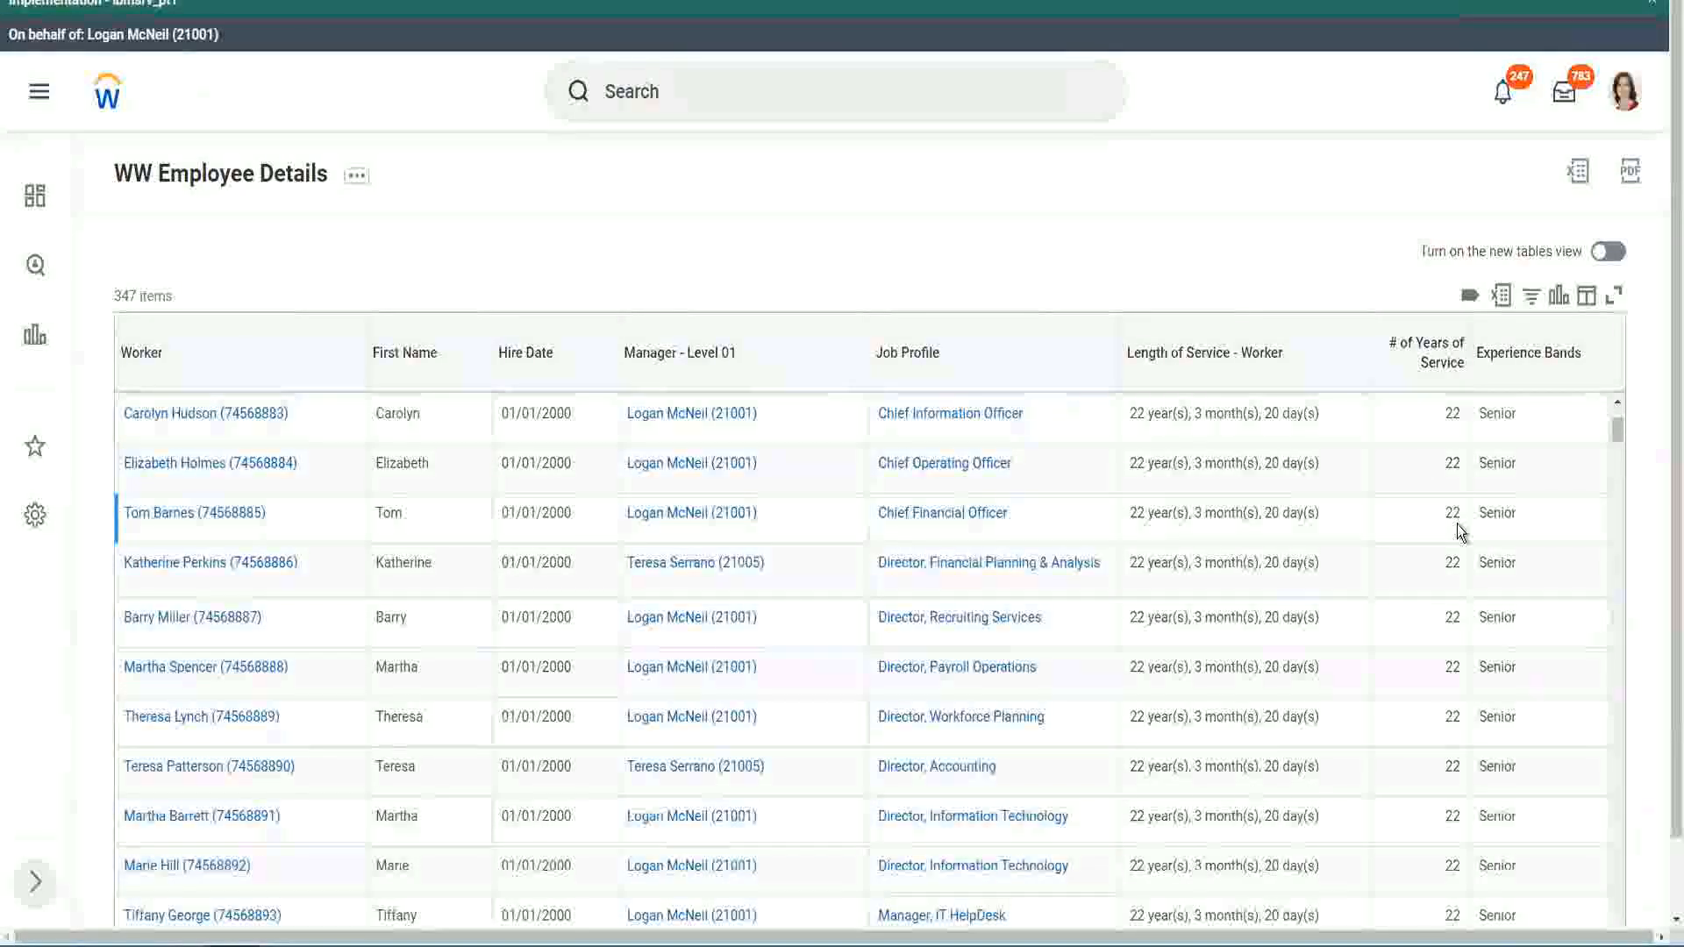
{"action": "scroll", "coordinate": [1460, 531], "scroll_direction": "down", "scroll_amount": 8}
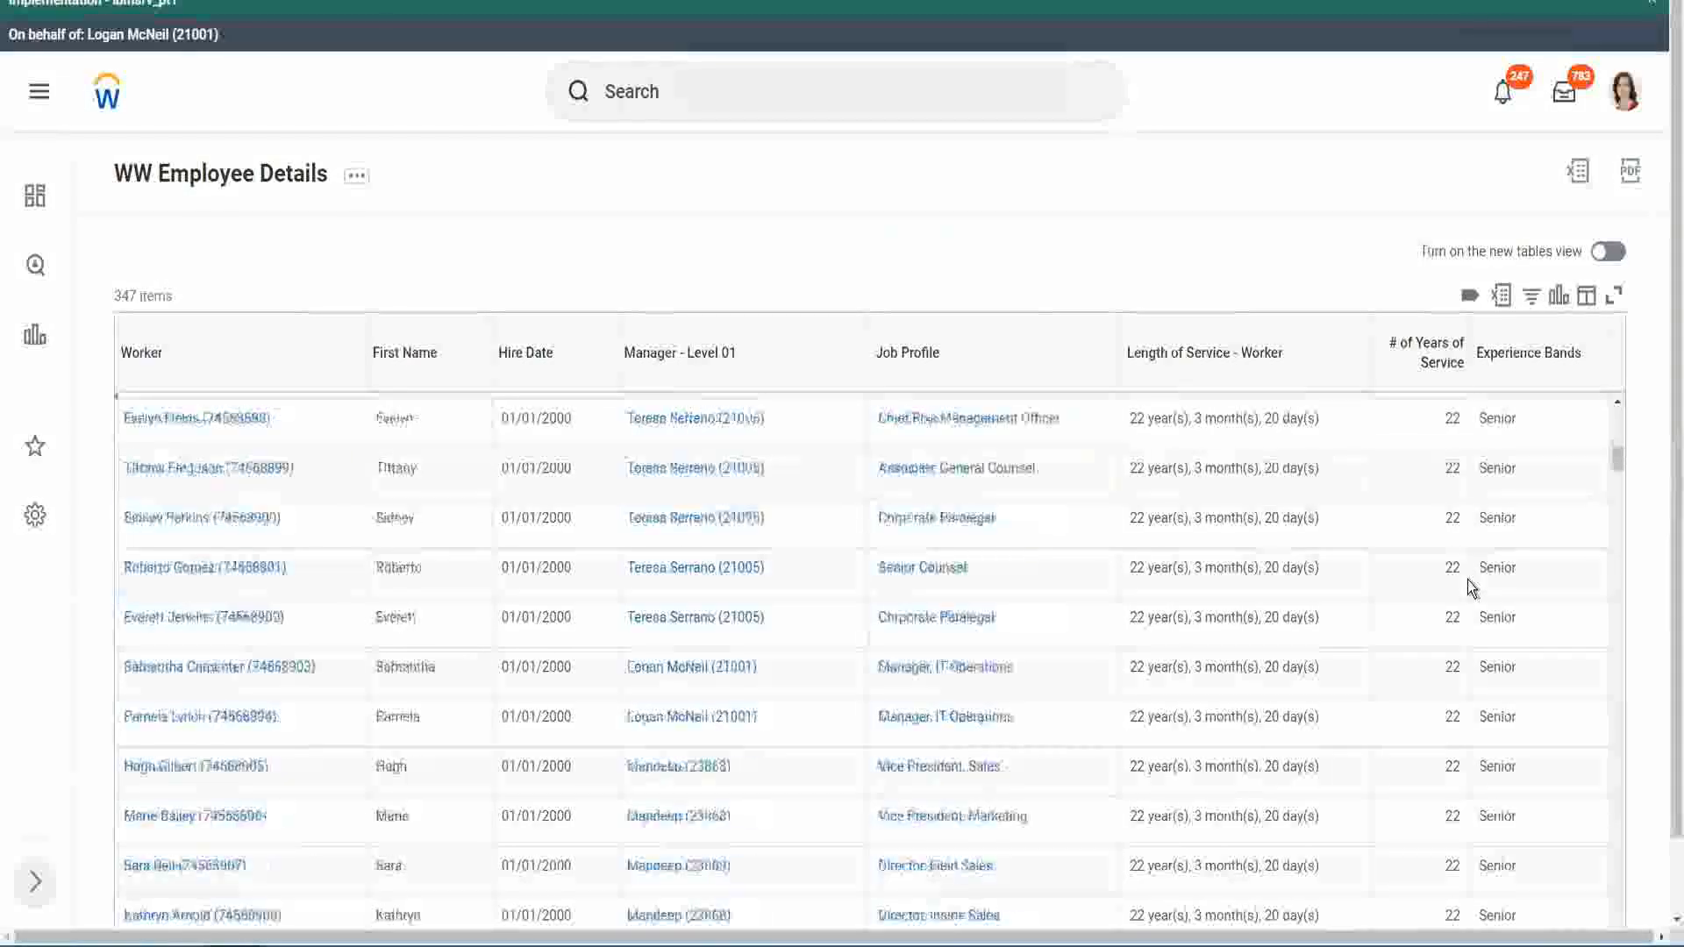
{"action": "scroll", "coordinate": [1466, 581], "scroll_direction": "down", "scroll_amount": 3}
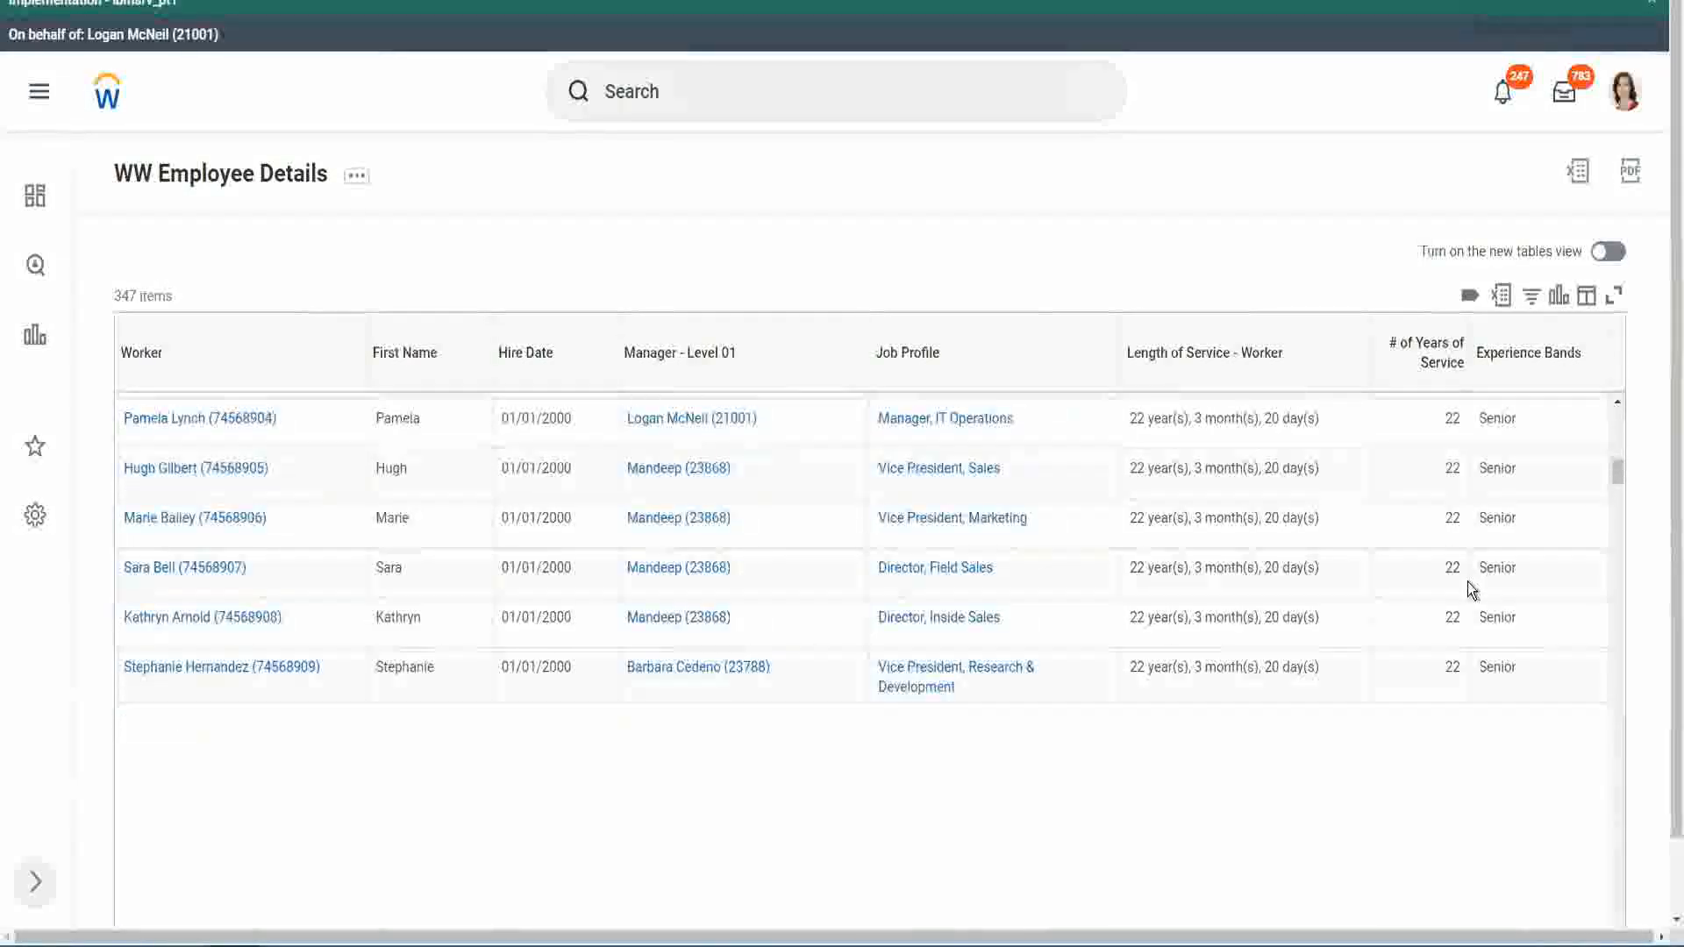
{"action": "scroll", "coordinate": [1466, 581], "scroll_direction": "down", "scroll_amount": 3}
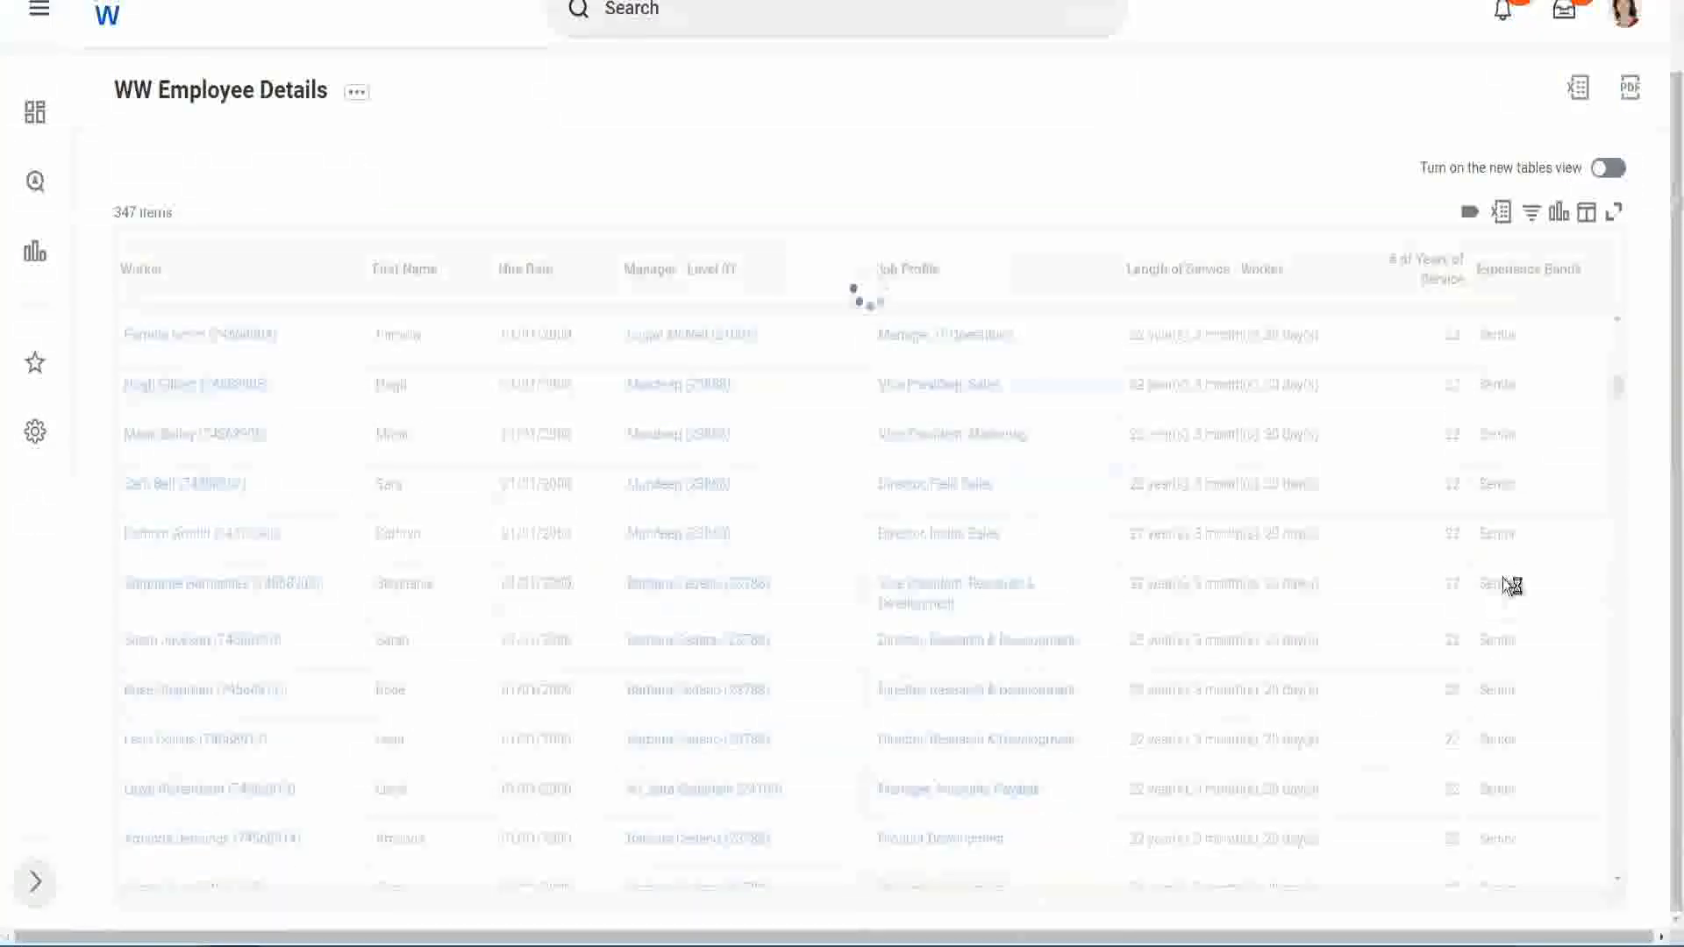
{"action": "scroll", "coordinate": [1560, 497], "scroll_direction": "down", "scroll_amount": 8}
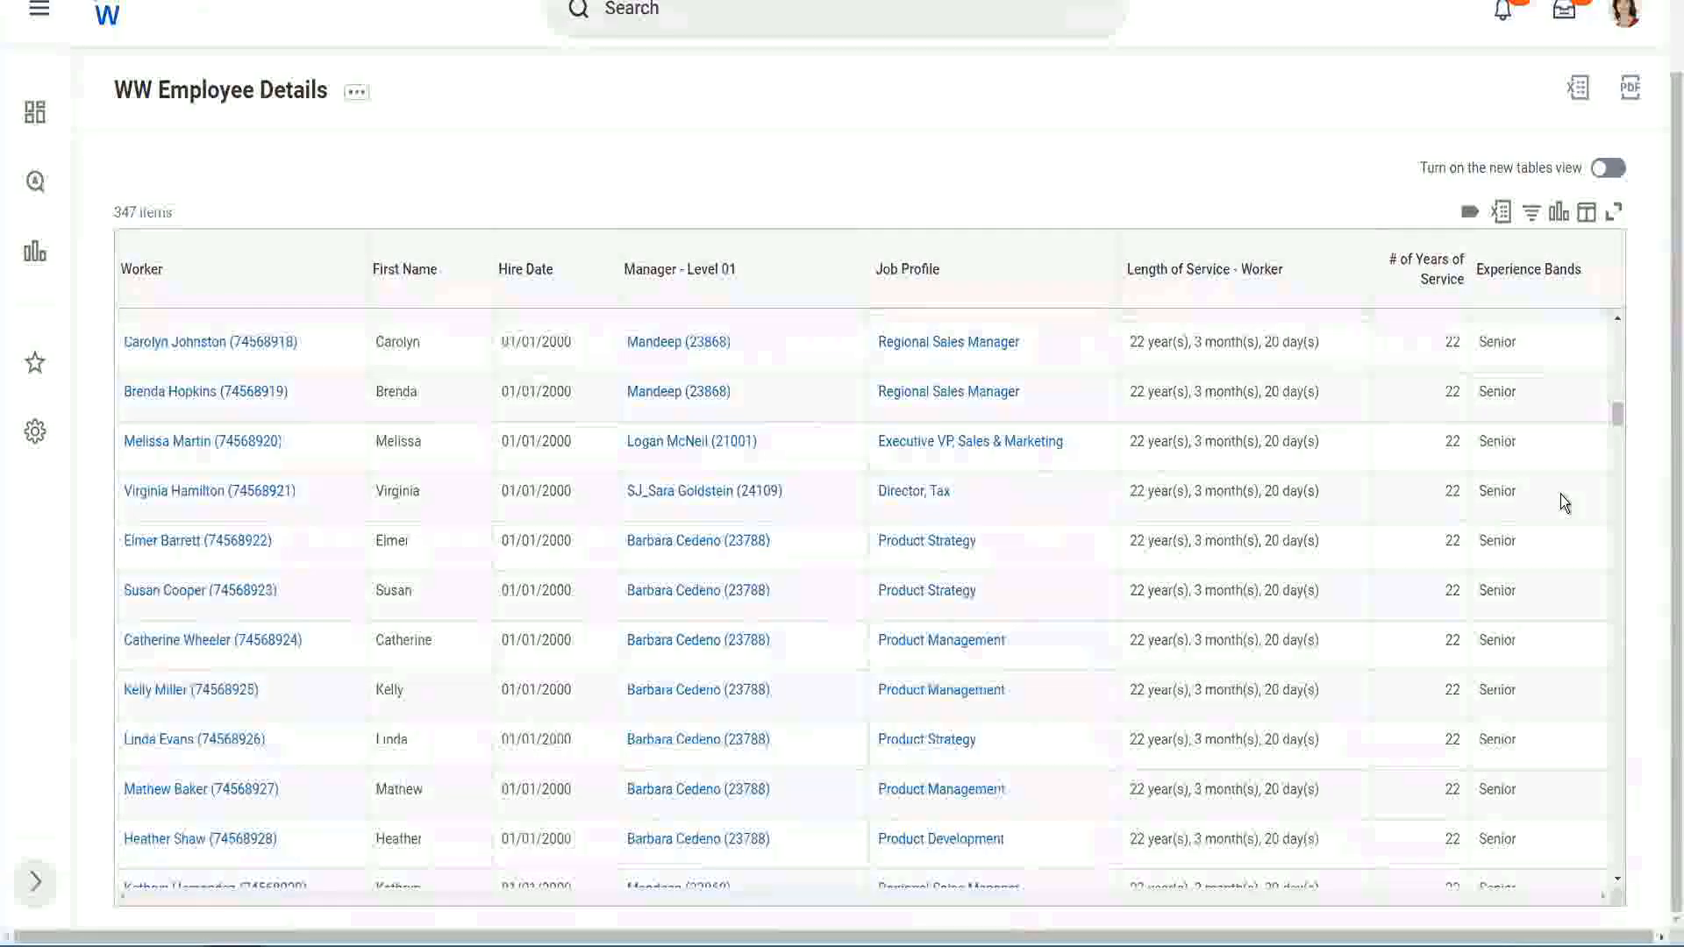
{"action": "scroll", "coordinate": [1560, 493], "scroll_direction": "down", "scroll_amount": 10}
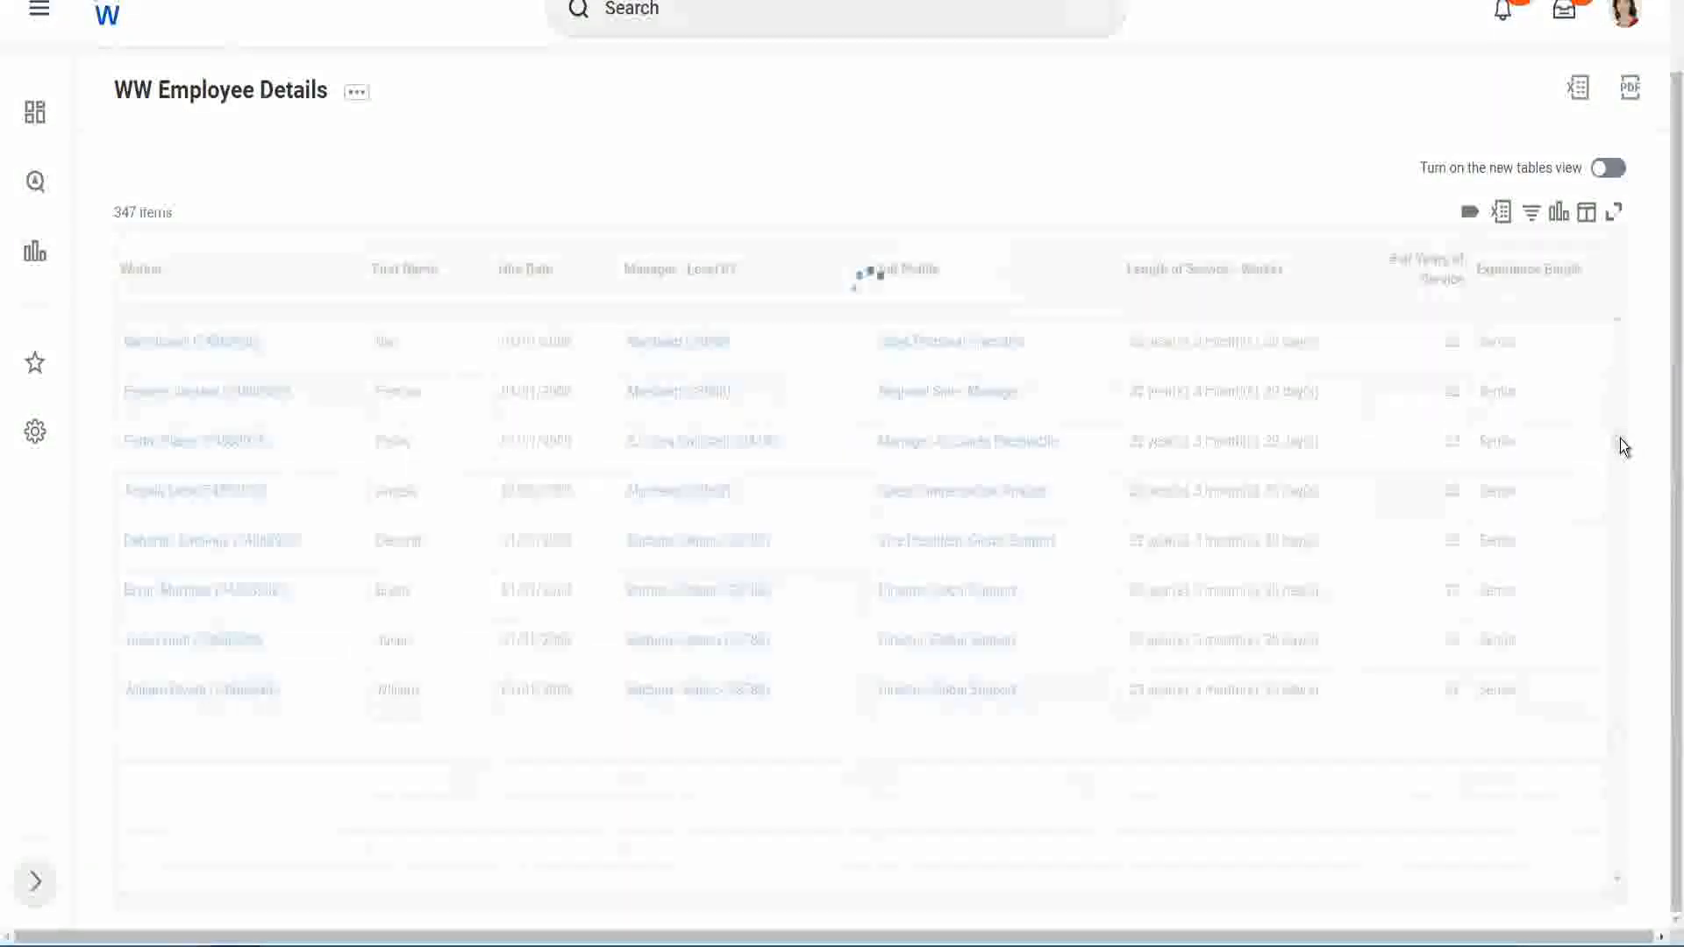
Step: Filter the report's Experience Bands column for values containing Amateur
{"action": "left_click", "coordinate": [1539, 287]}
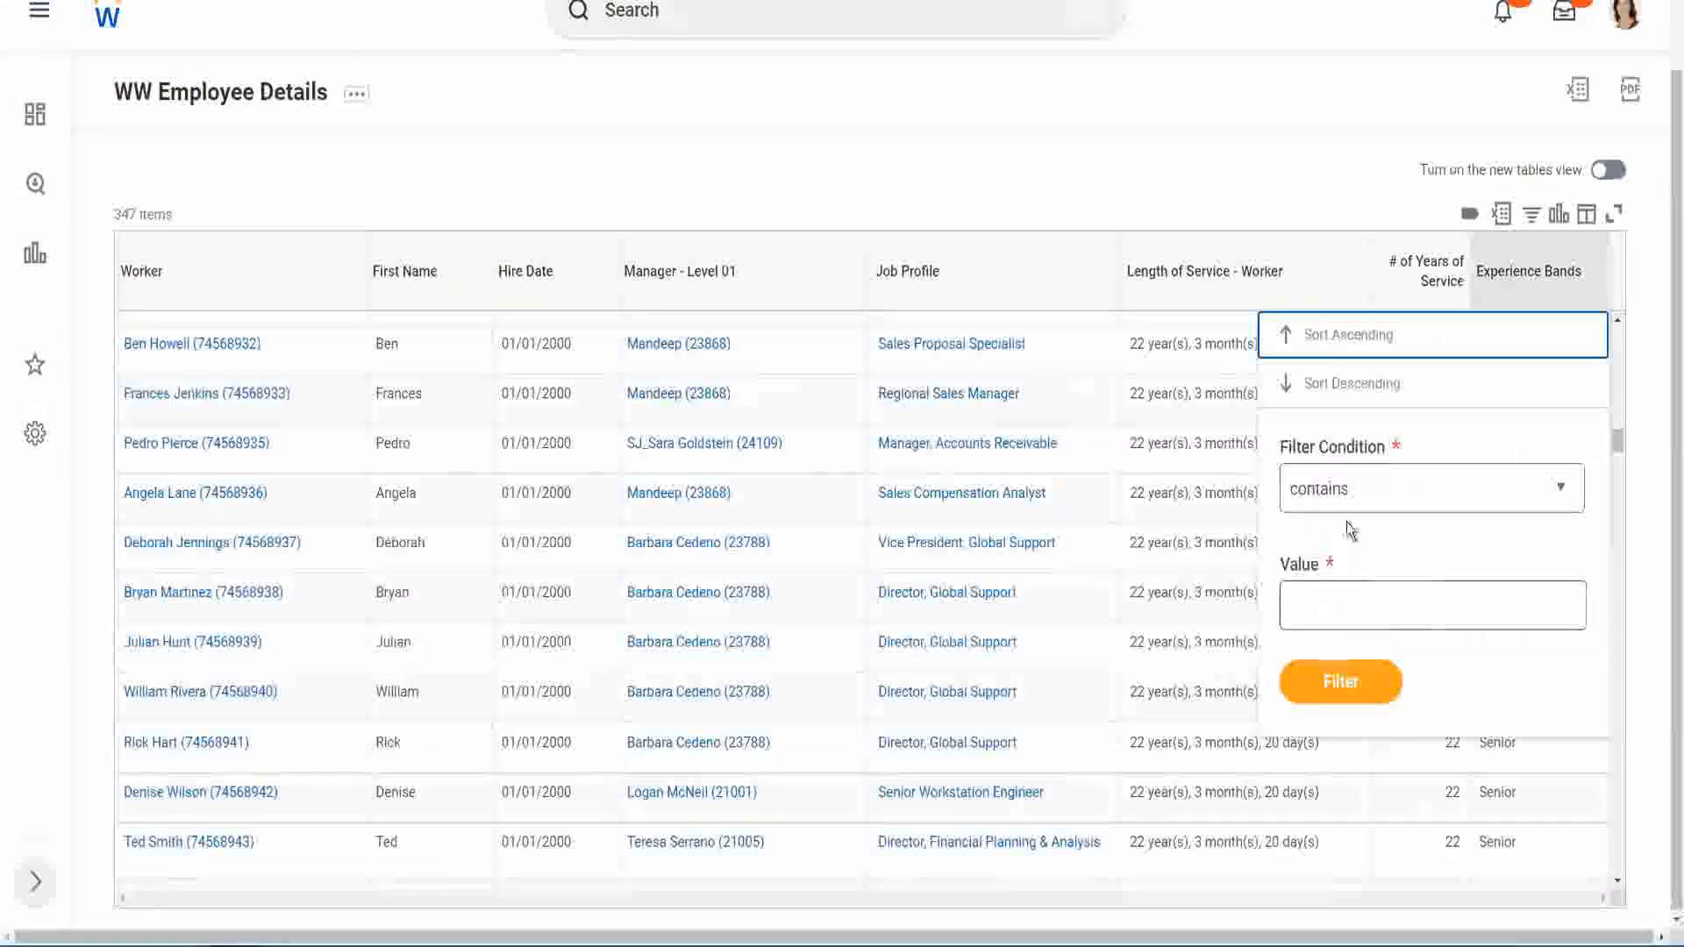
{"action": "left_click", "coordinate": [1335, 589]}
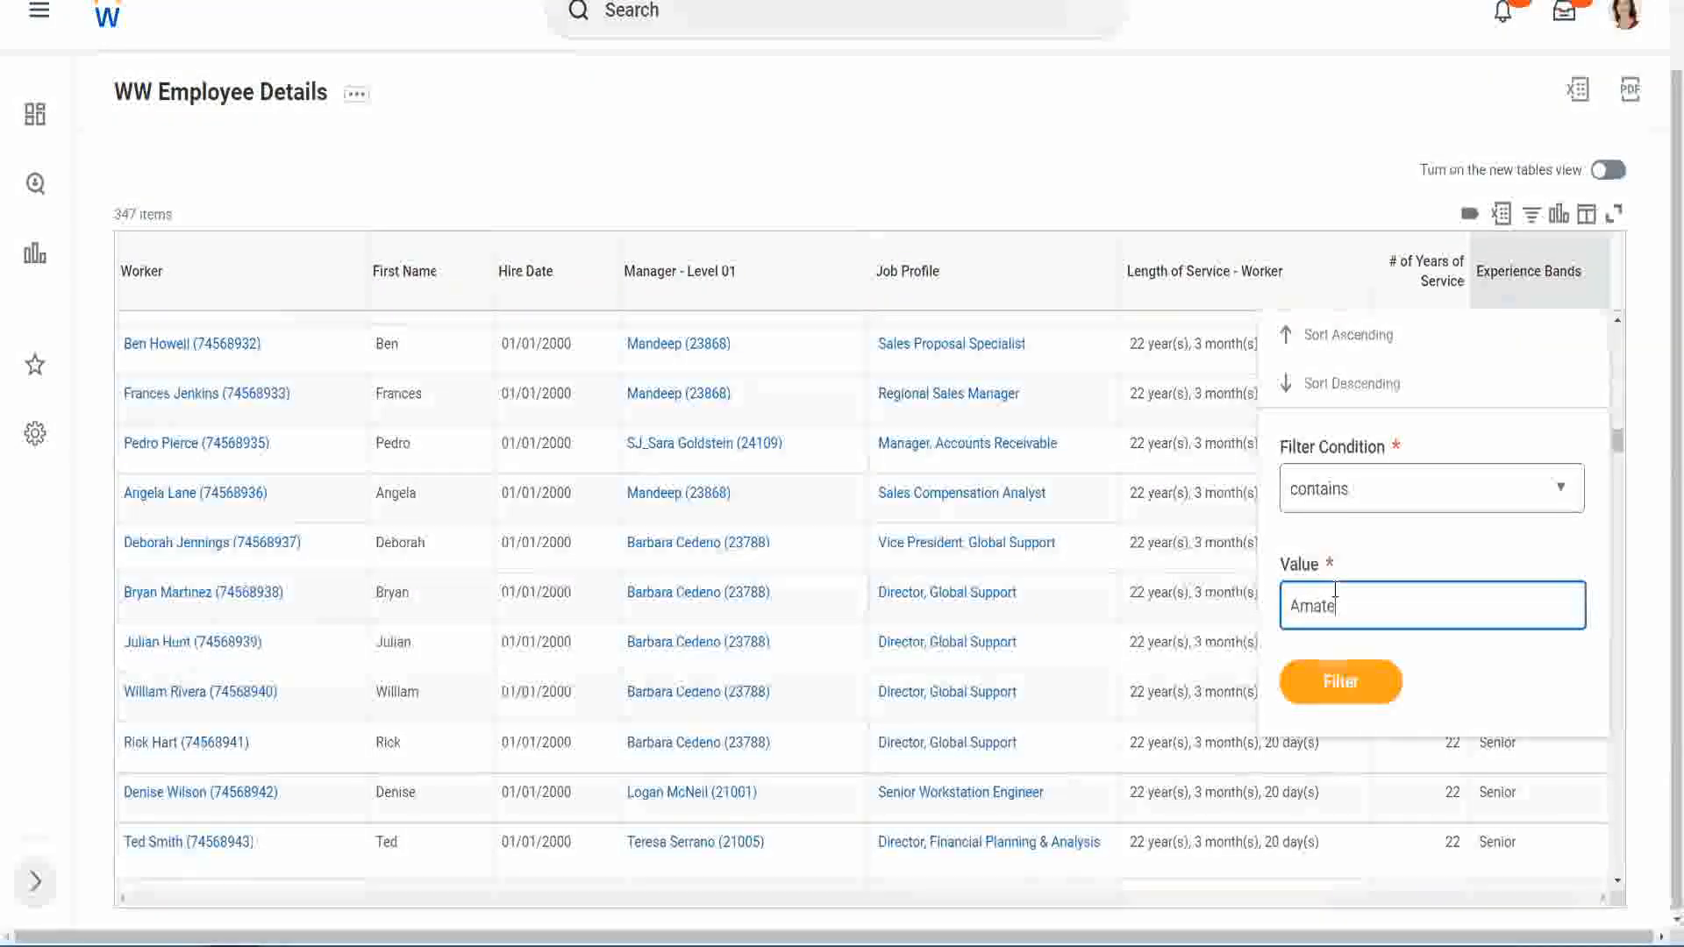
{"action": "type", "text": "Amateur"}
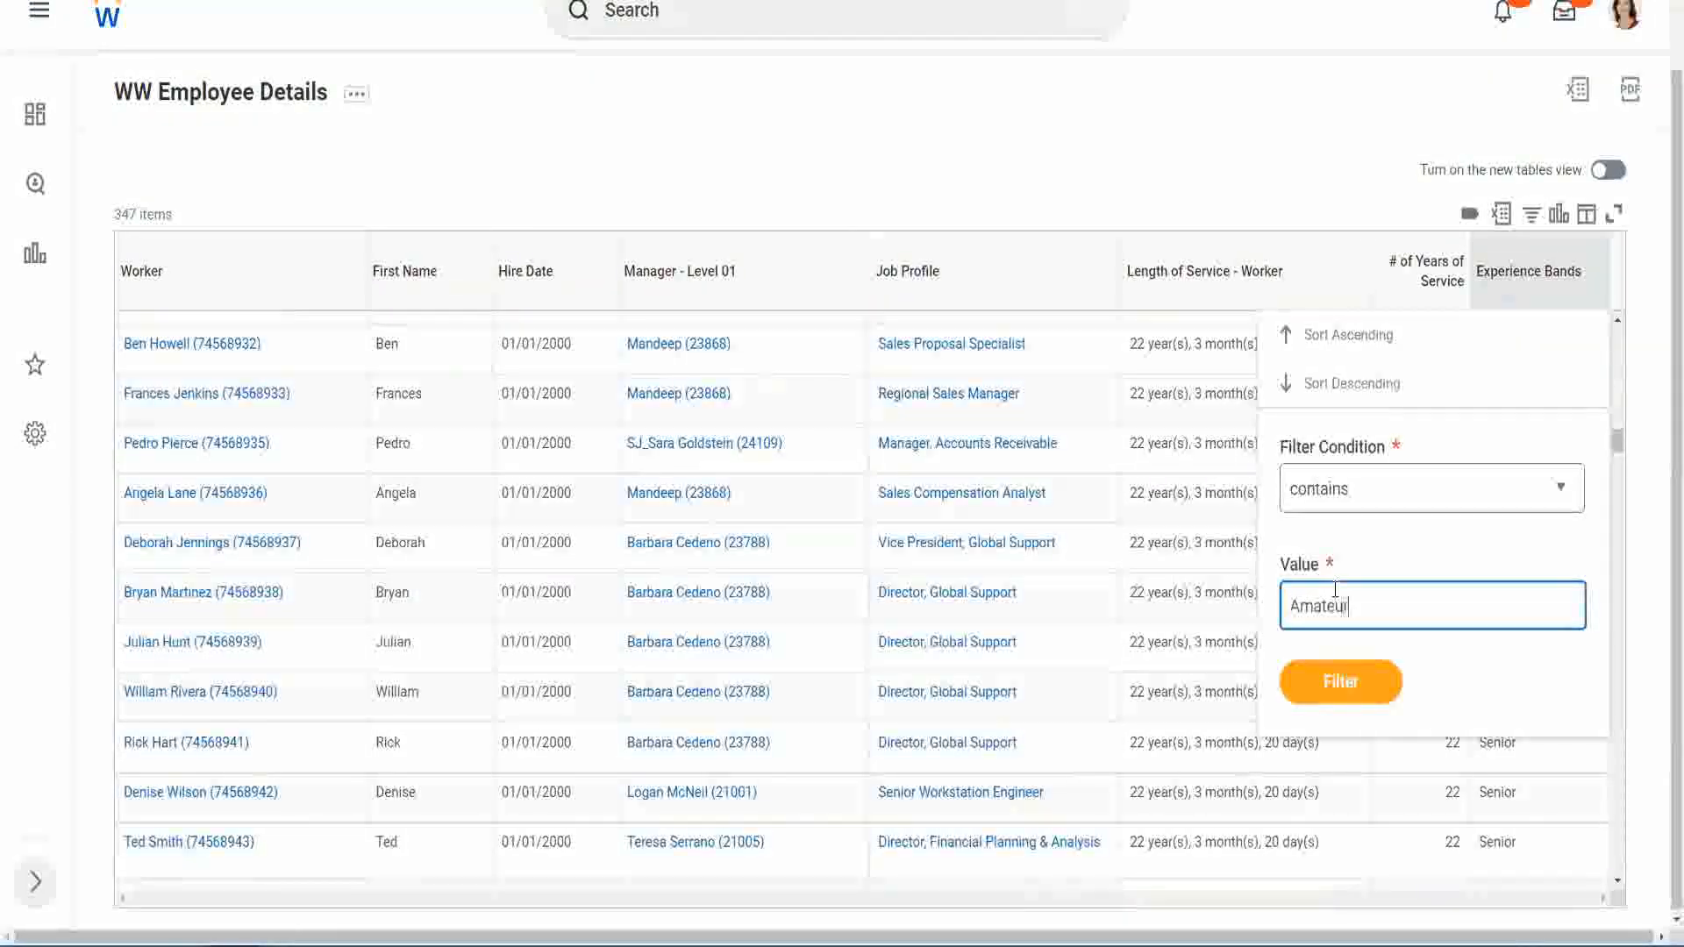
{"action": "left_click", "coordinate": [1328, 693]}
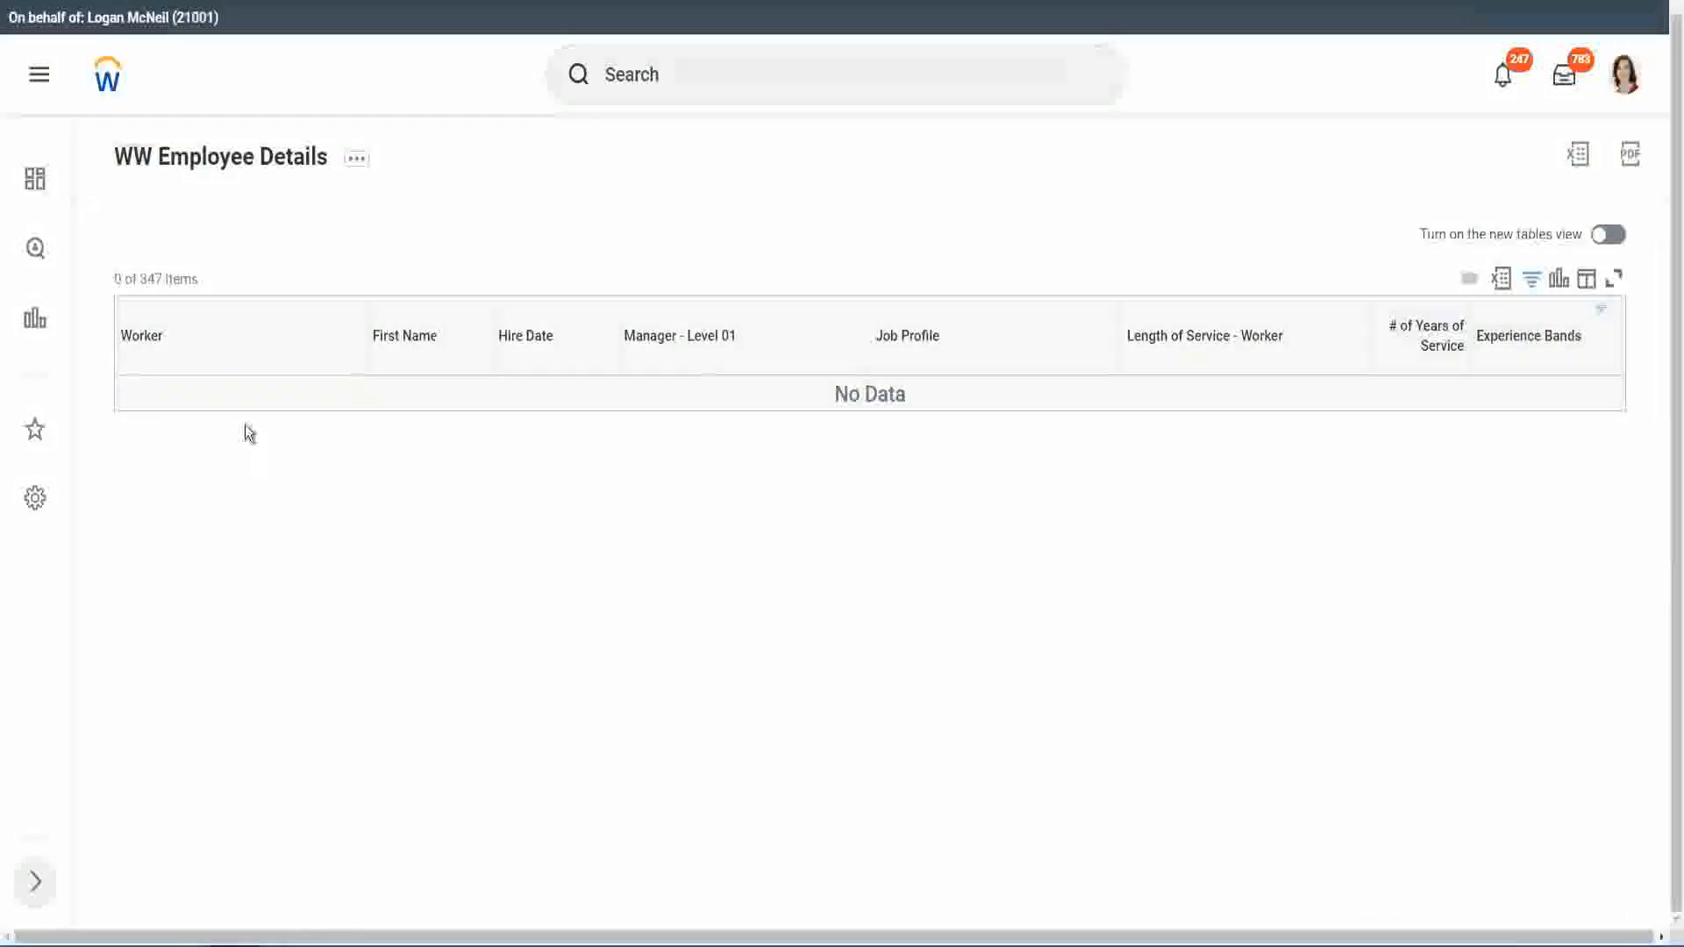
Step: Change the Experience Bands filter value to Legend and reapply the filter
{"action": "left_click", "coordinate": [1522, 339]}
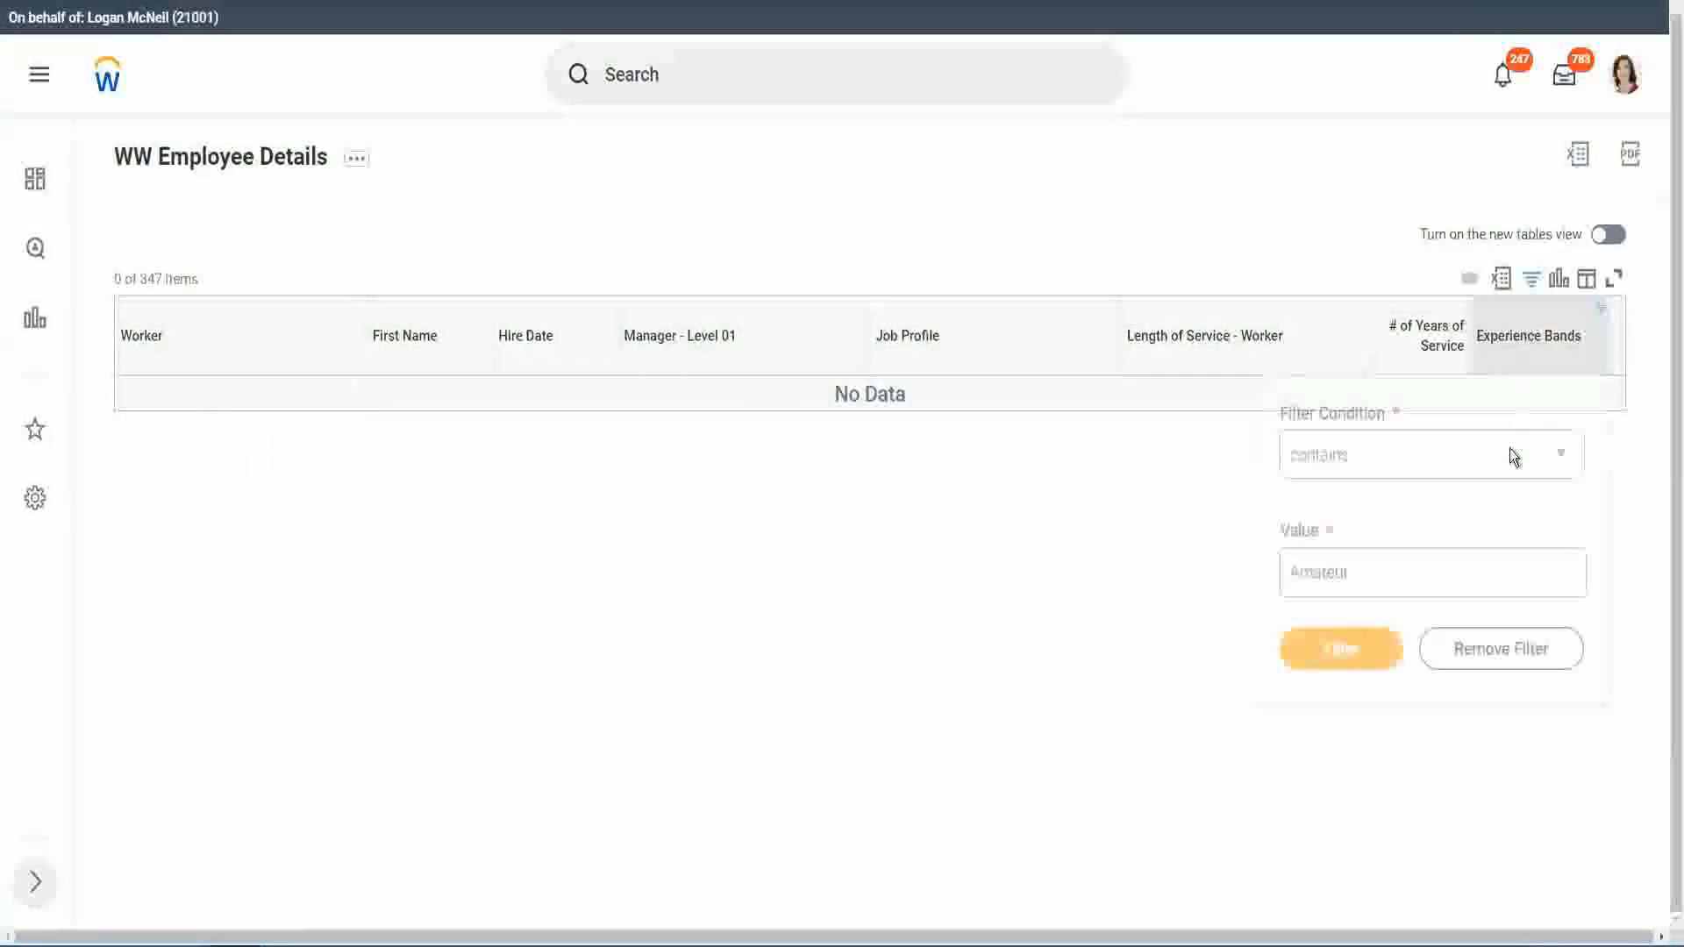
{"action": "left_click", "coordinate": [1360, 566]}
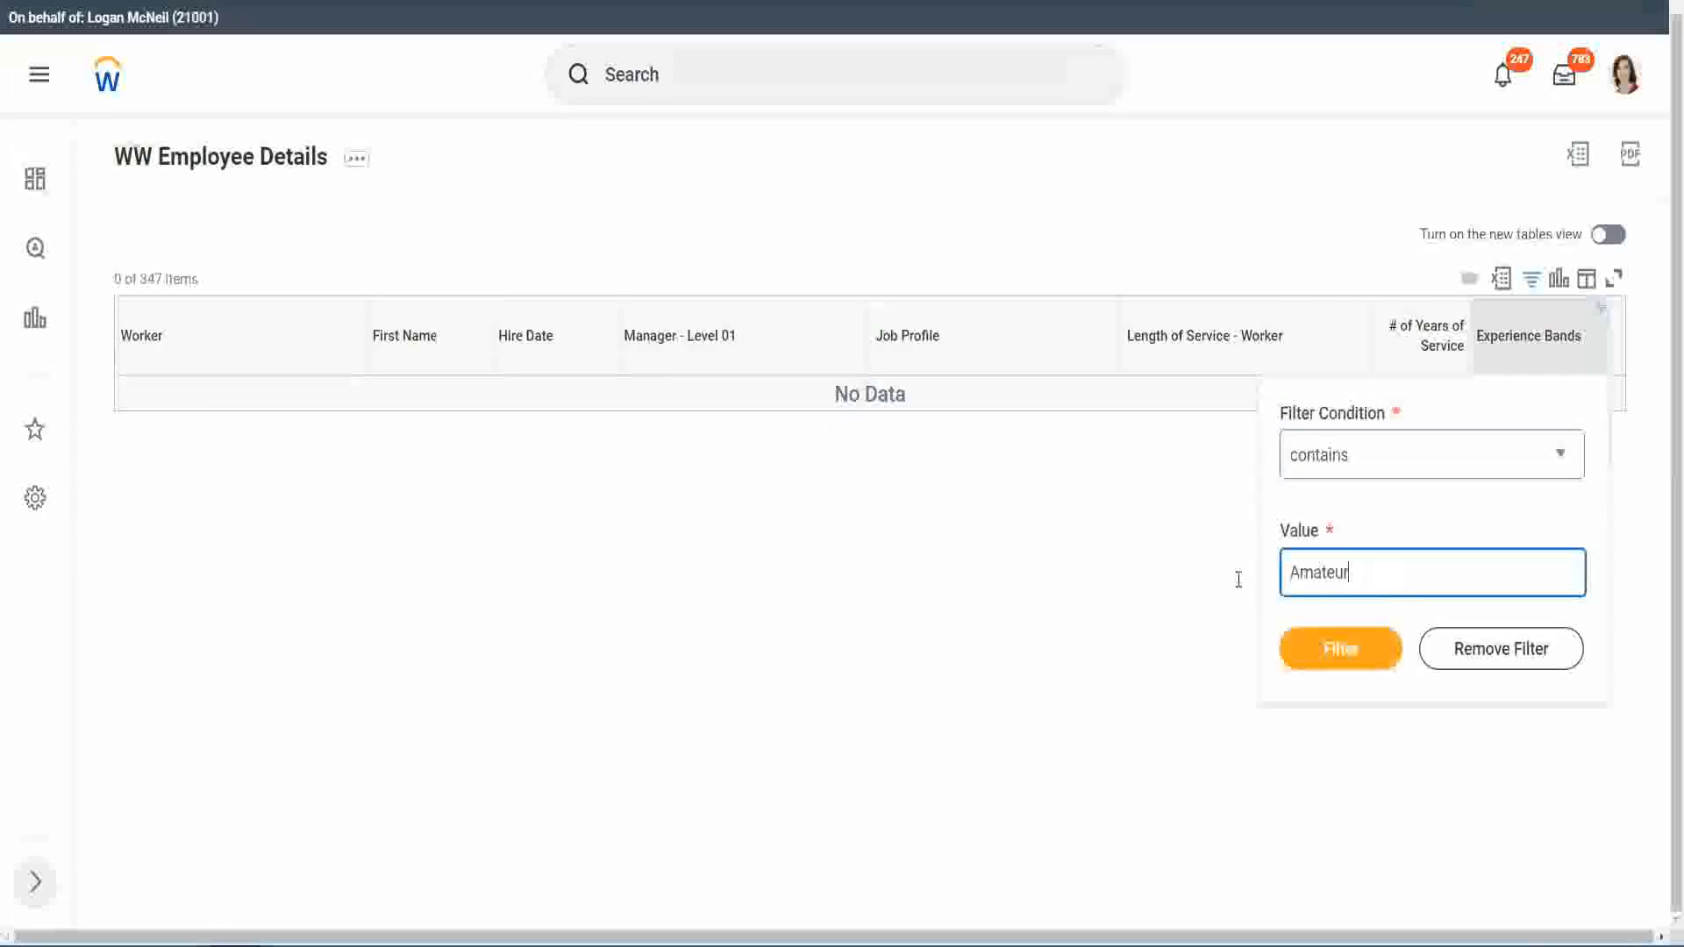
{"action": "left_click_drag", "start_coordinate": [1239, 580], "coordinate": [1202, 575]}
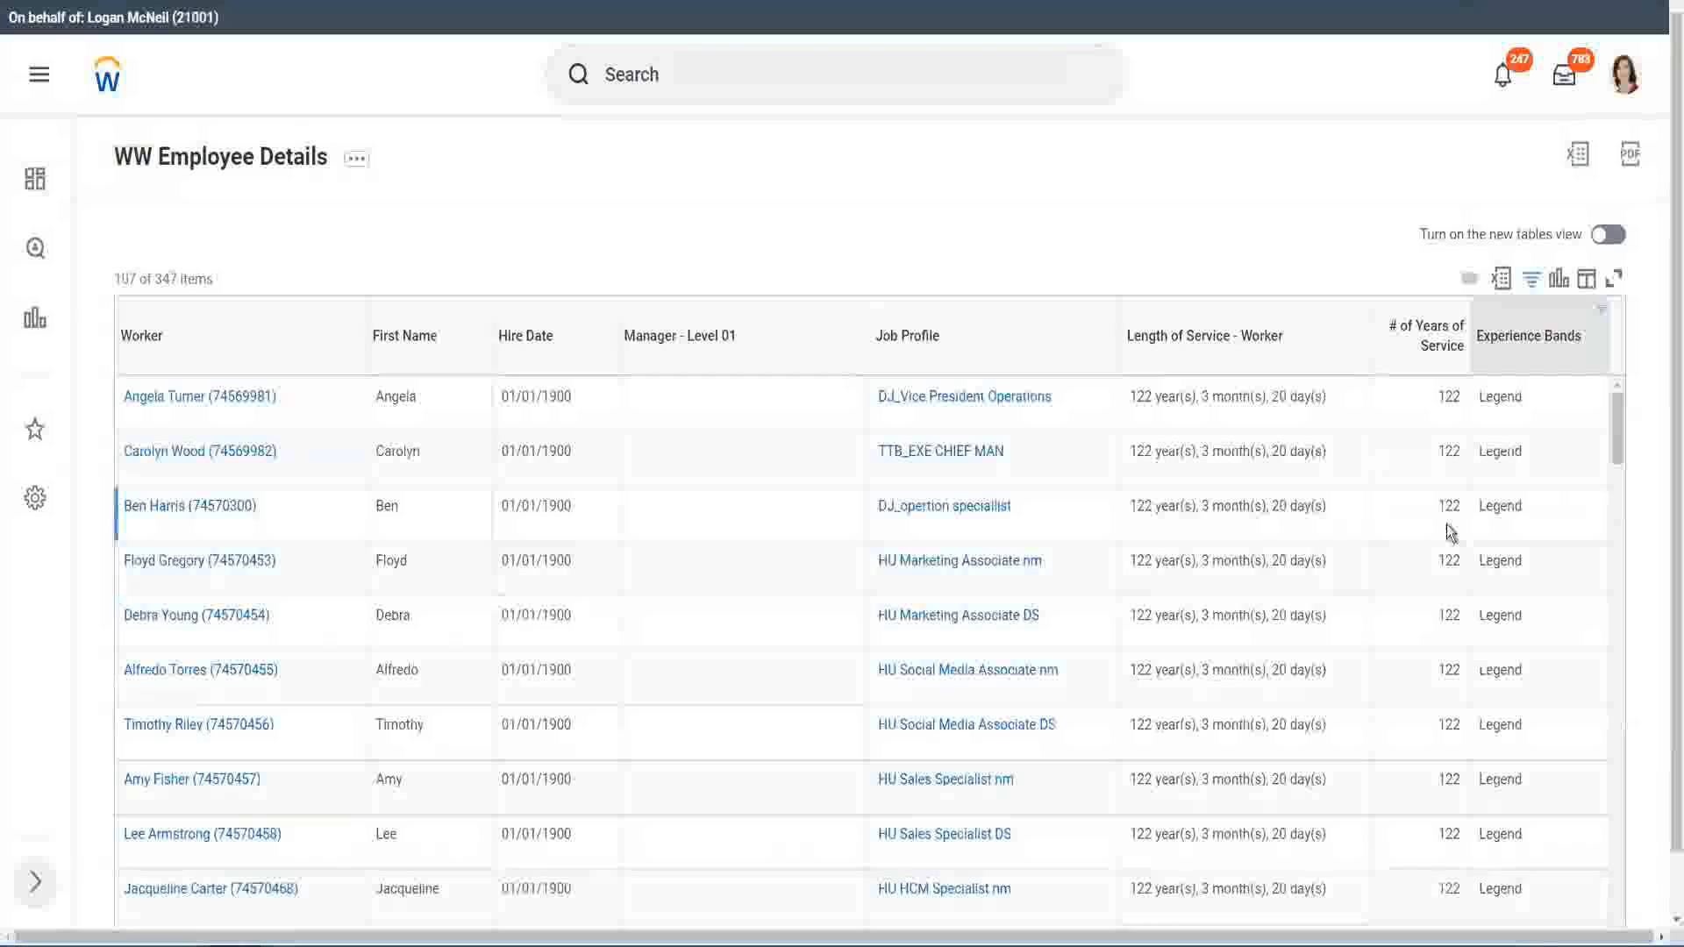
Step: Examine the hire dates and years of service of the filtered Legend workers down to the last row
{"action": "scroll", "coordinate": [1445, 524], "scroll_direction": "down", "scroll_amount": 10}
{"action": "scroll", "coordinate": [1445, 524], "scroll_direction": "down", "scroll_amount": 5}
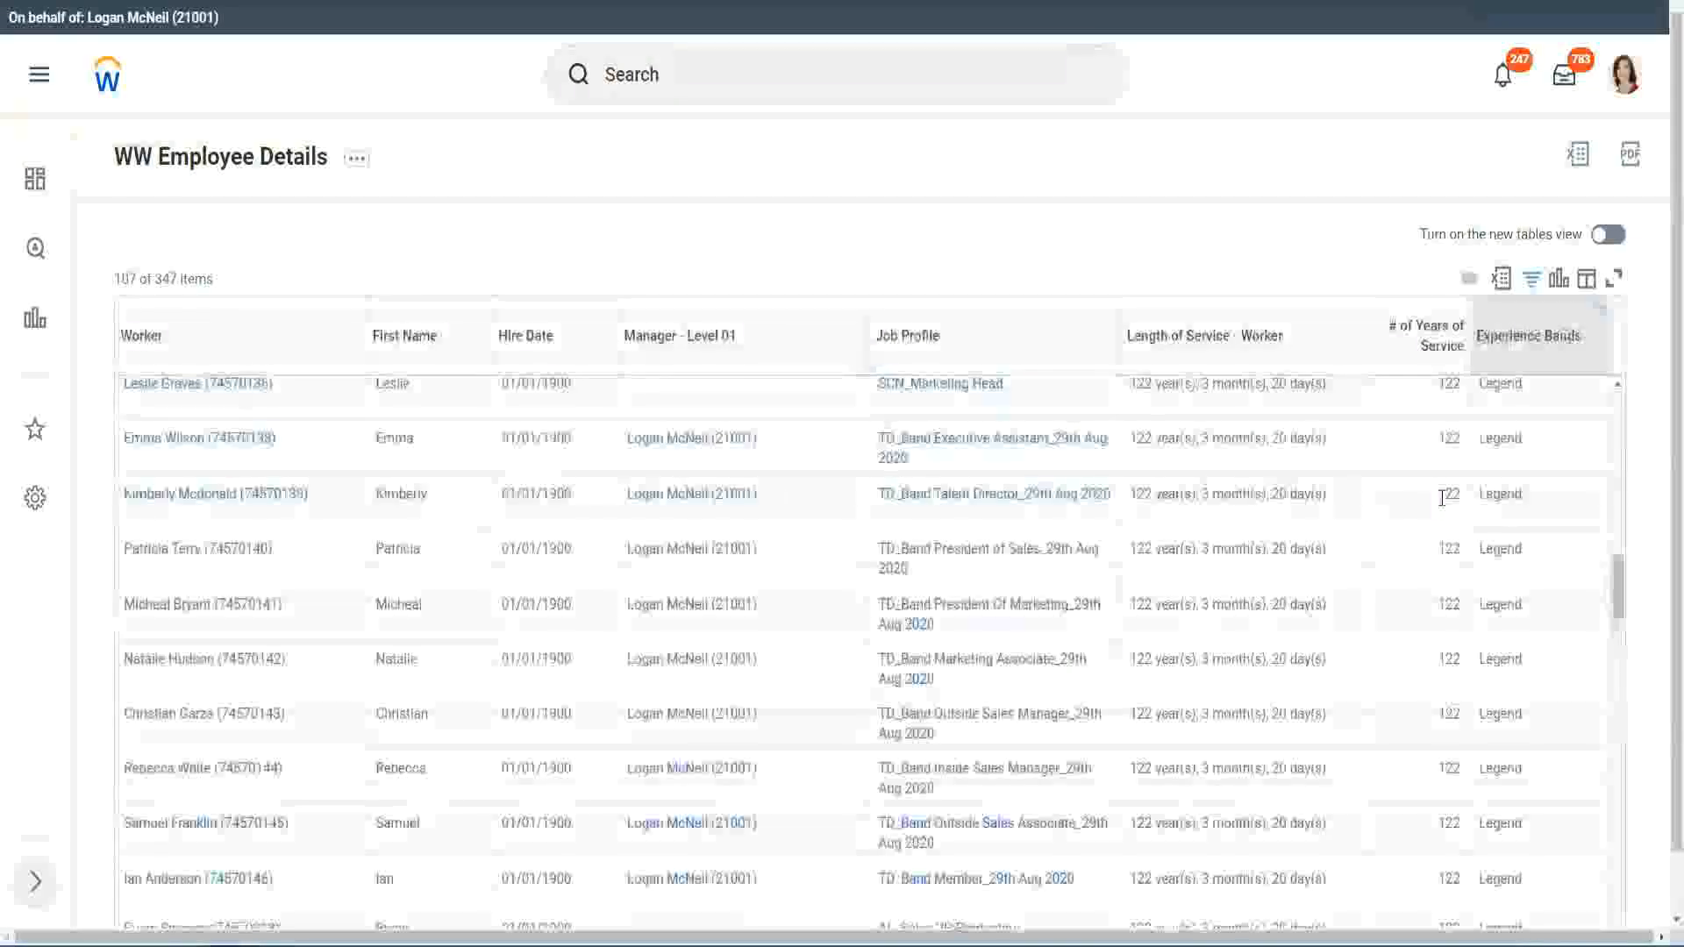
{"action": "scroll", "coordinate": [1442, 498], "scroll_direction": "down", "scroll_amount": 10}
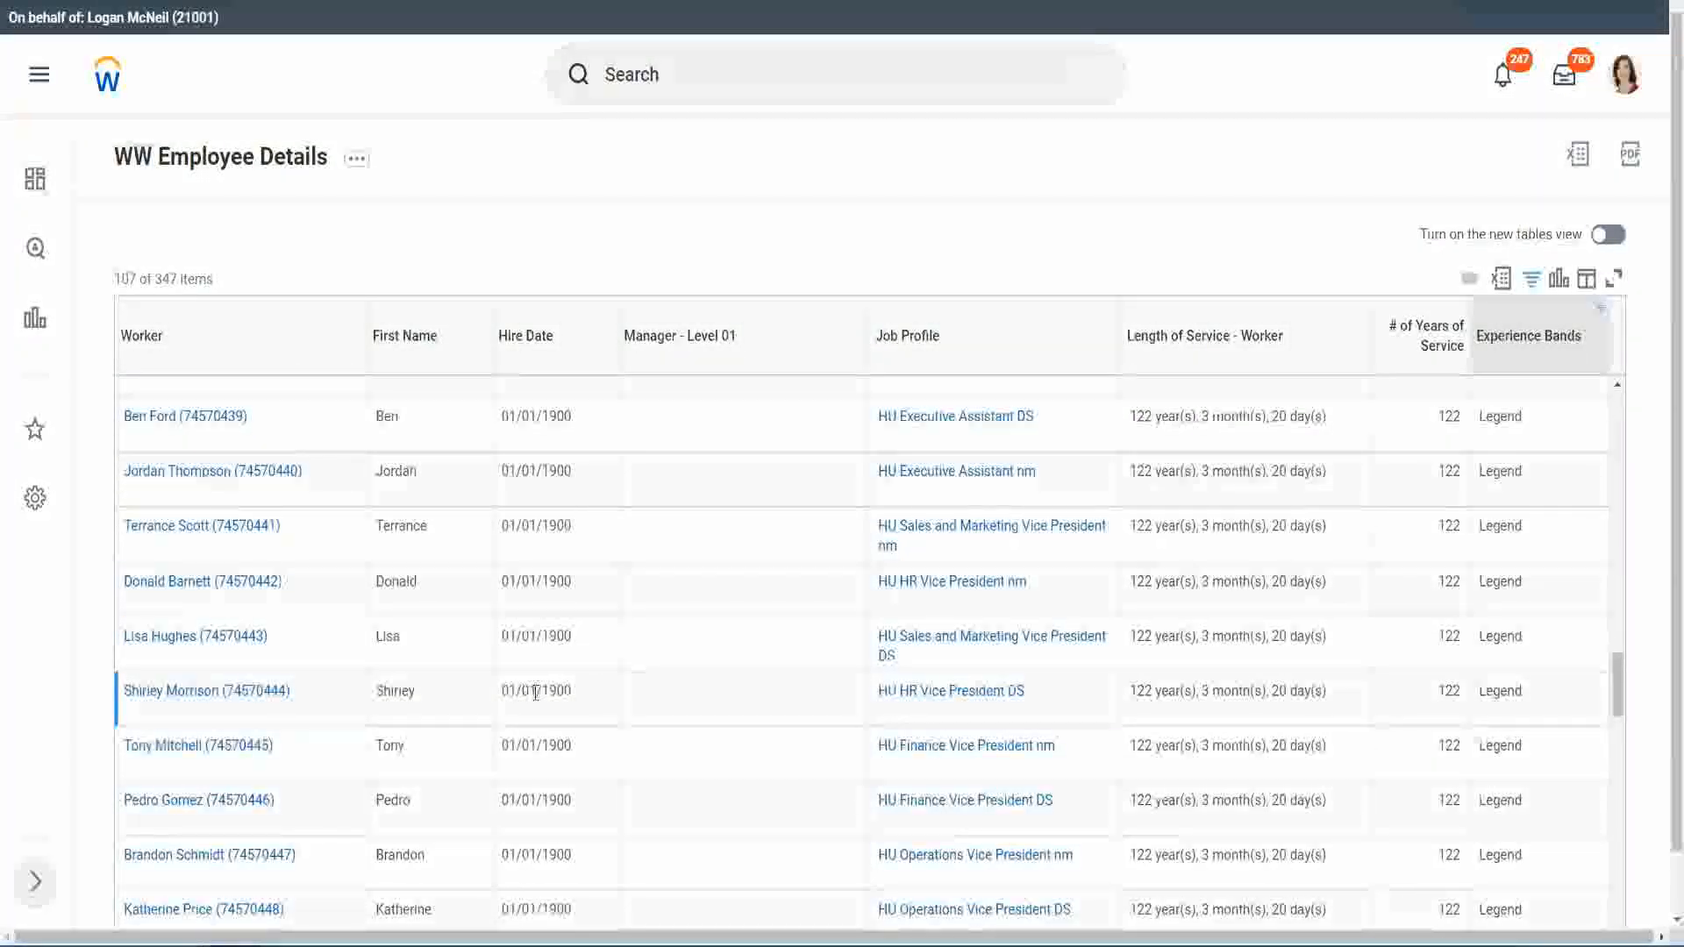
{"action": "double_click", "coordinate": [550, 689]}
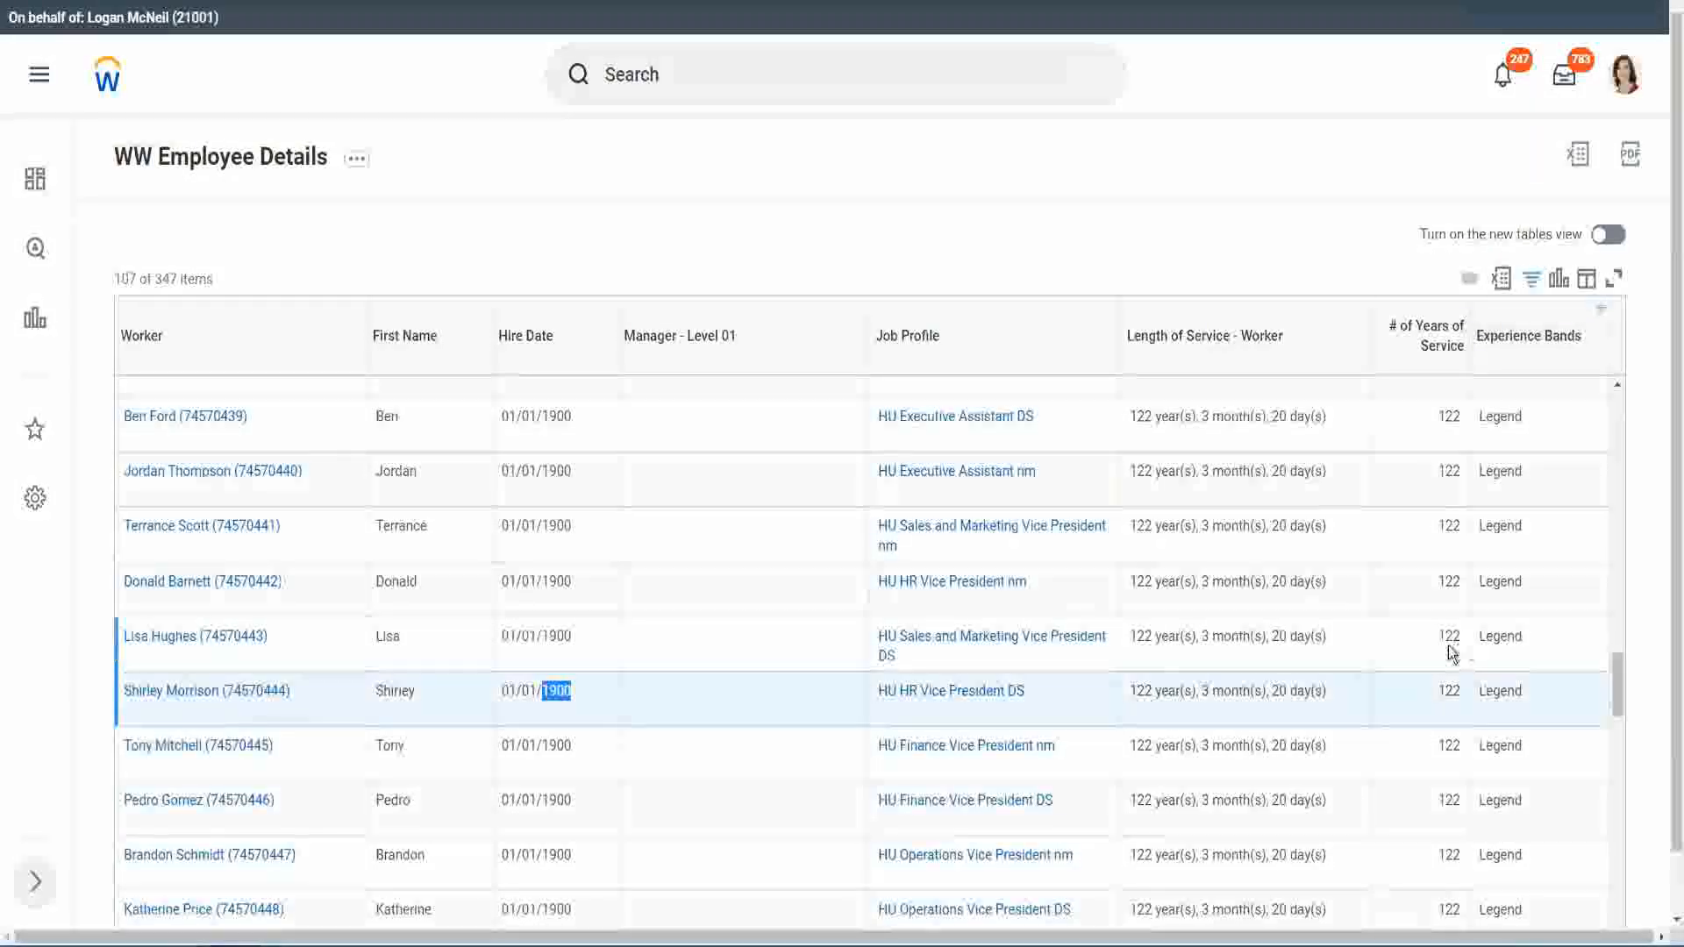
{"action": "scroll", "coordinate": [1428, 651], "scroll_direction": "down", "scroll_amount": 1}
{"action": "scroll", "coordinate": [1429, 650], "scroll_direction": "down", "scroll_amount": 3}
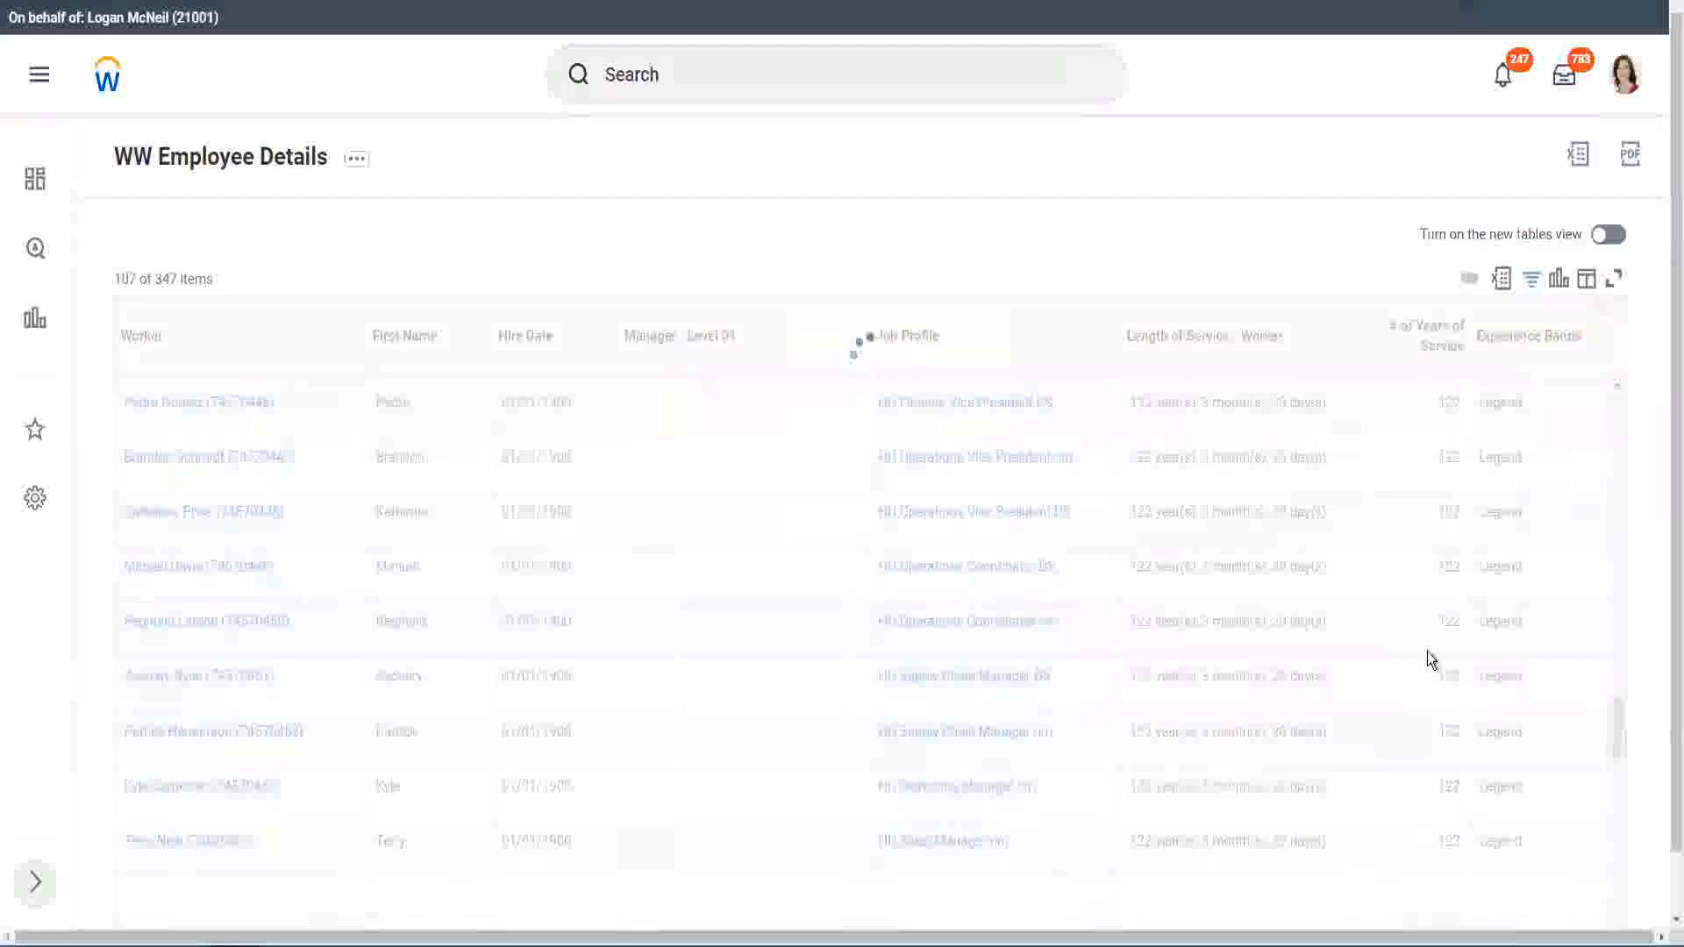
{"action": "scroll", "coordinate": [1427, 650], "scroll_direction": "down", "scroll_amount": 3}
{"action": "scroll", "coordinate": [1427, 651], "scroll_direction": "down", "scroll_amount": 10}
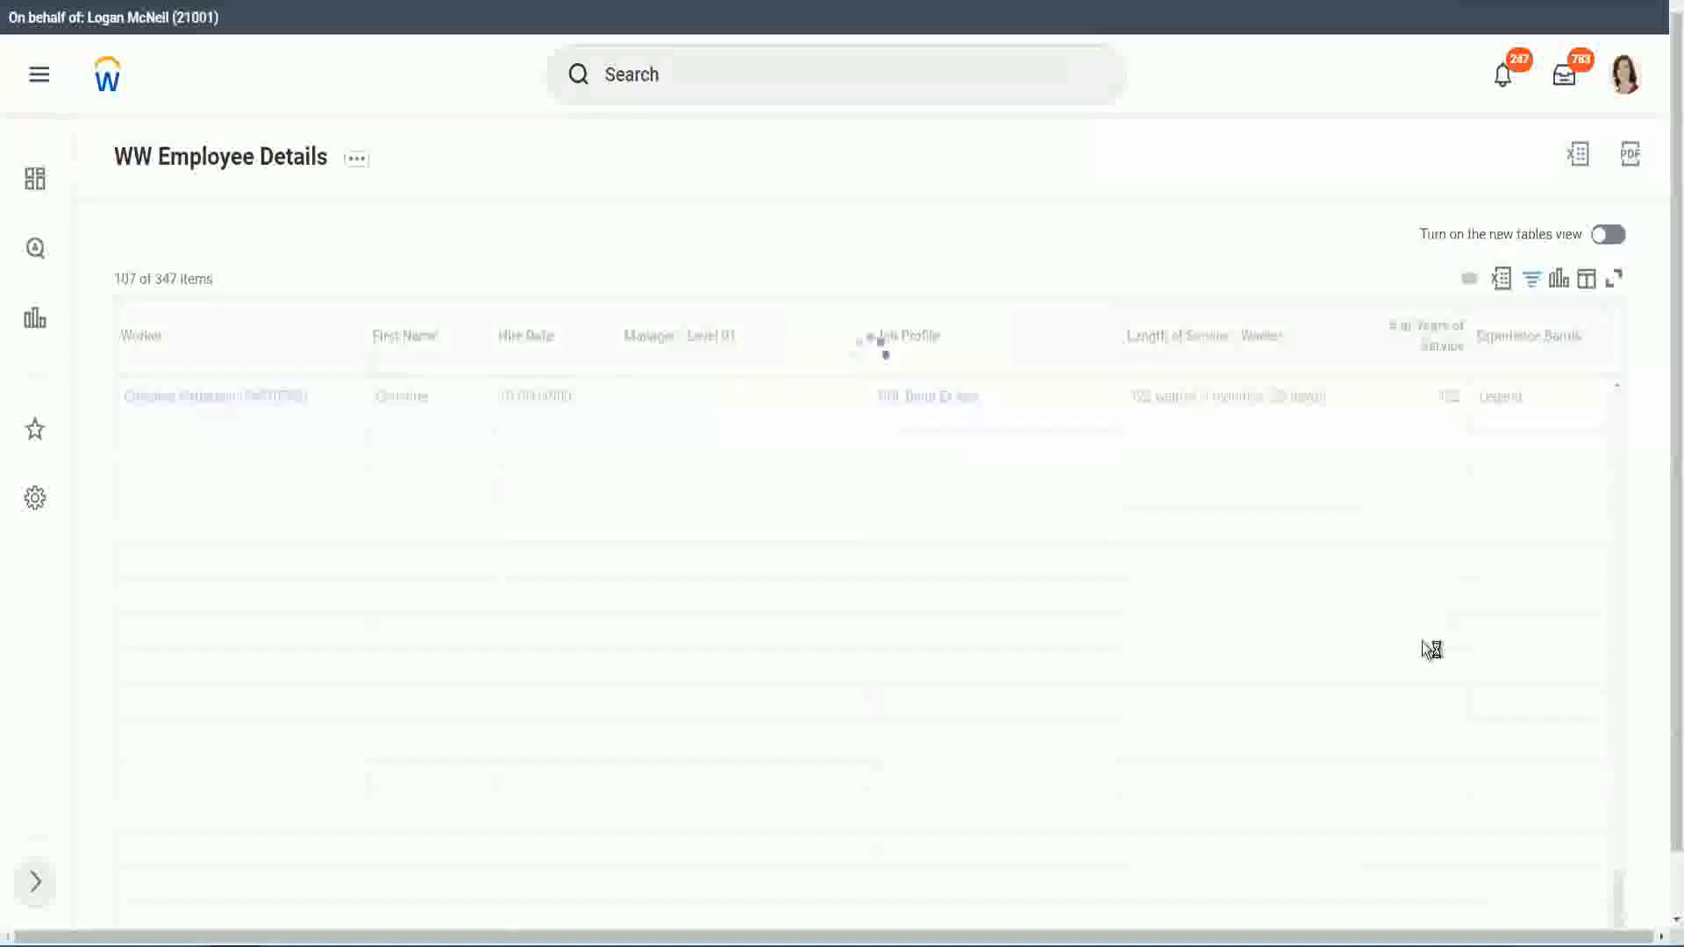
{"action": "scroll", "coordinate": [1403, 577], "scroll_direction": "down", "scroll_amount": 6}
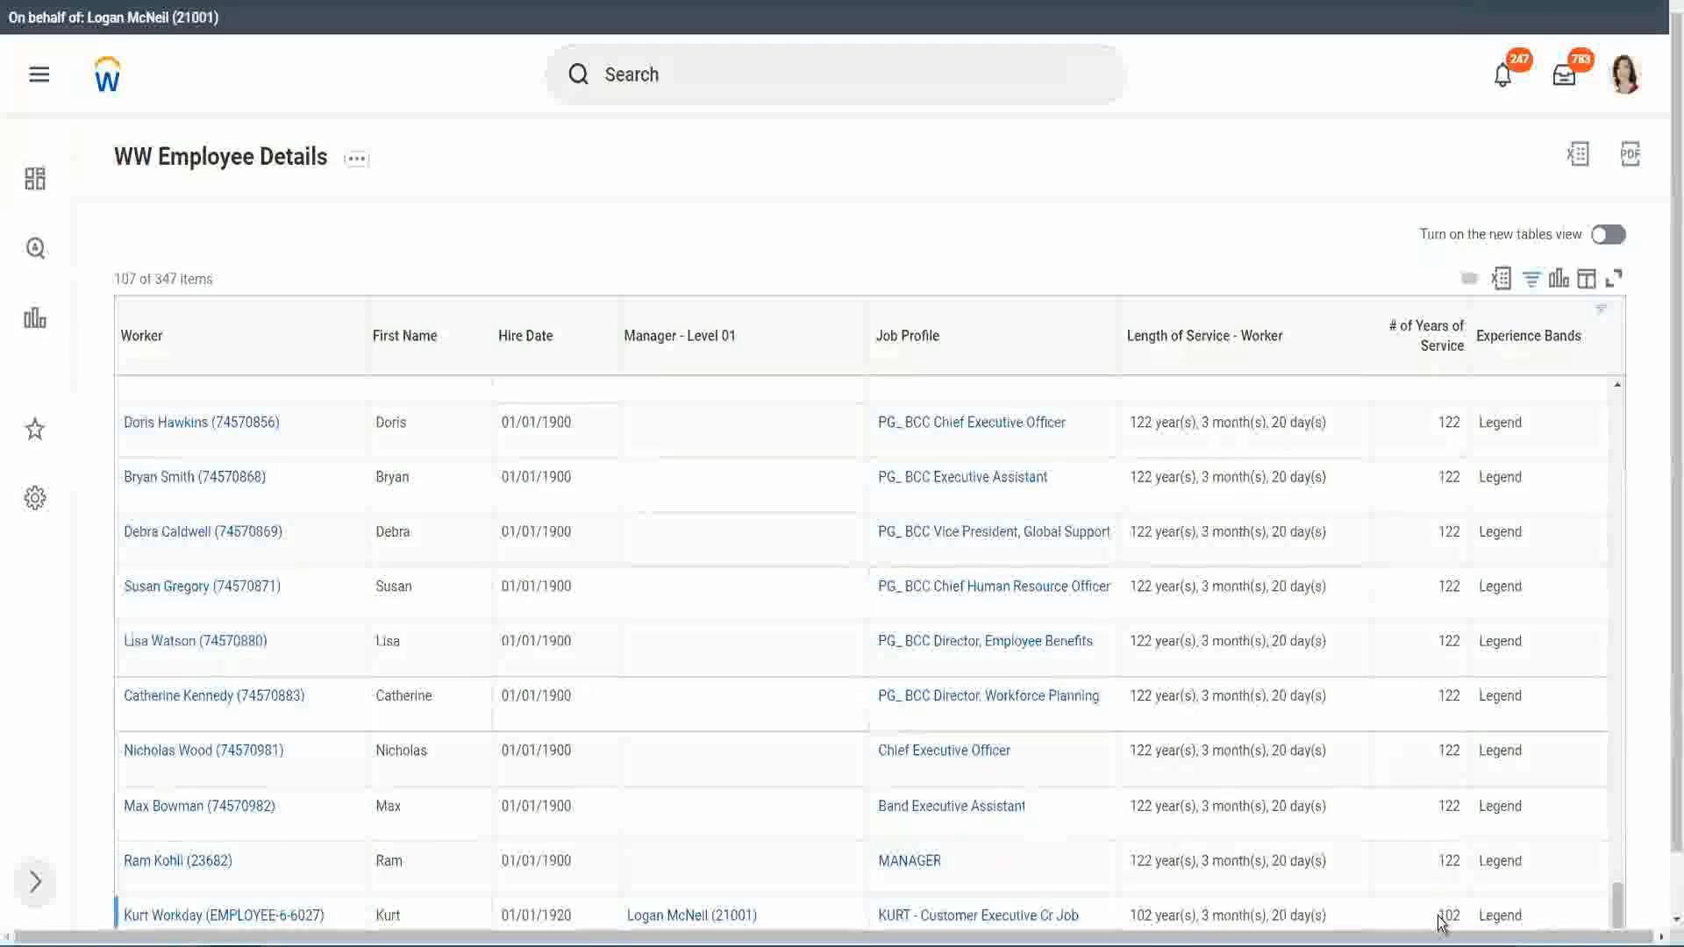
{"action": "double_click", "coordinate": [1441, 913]}
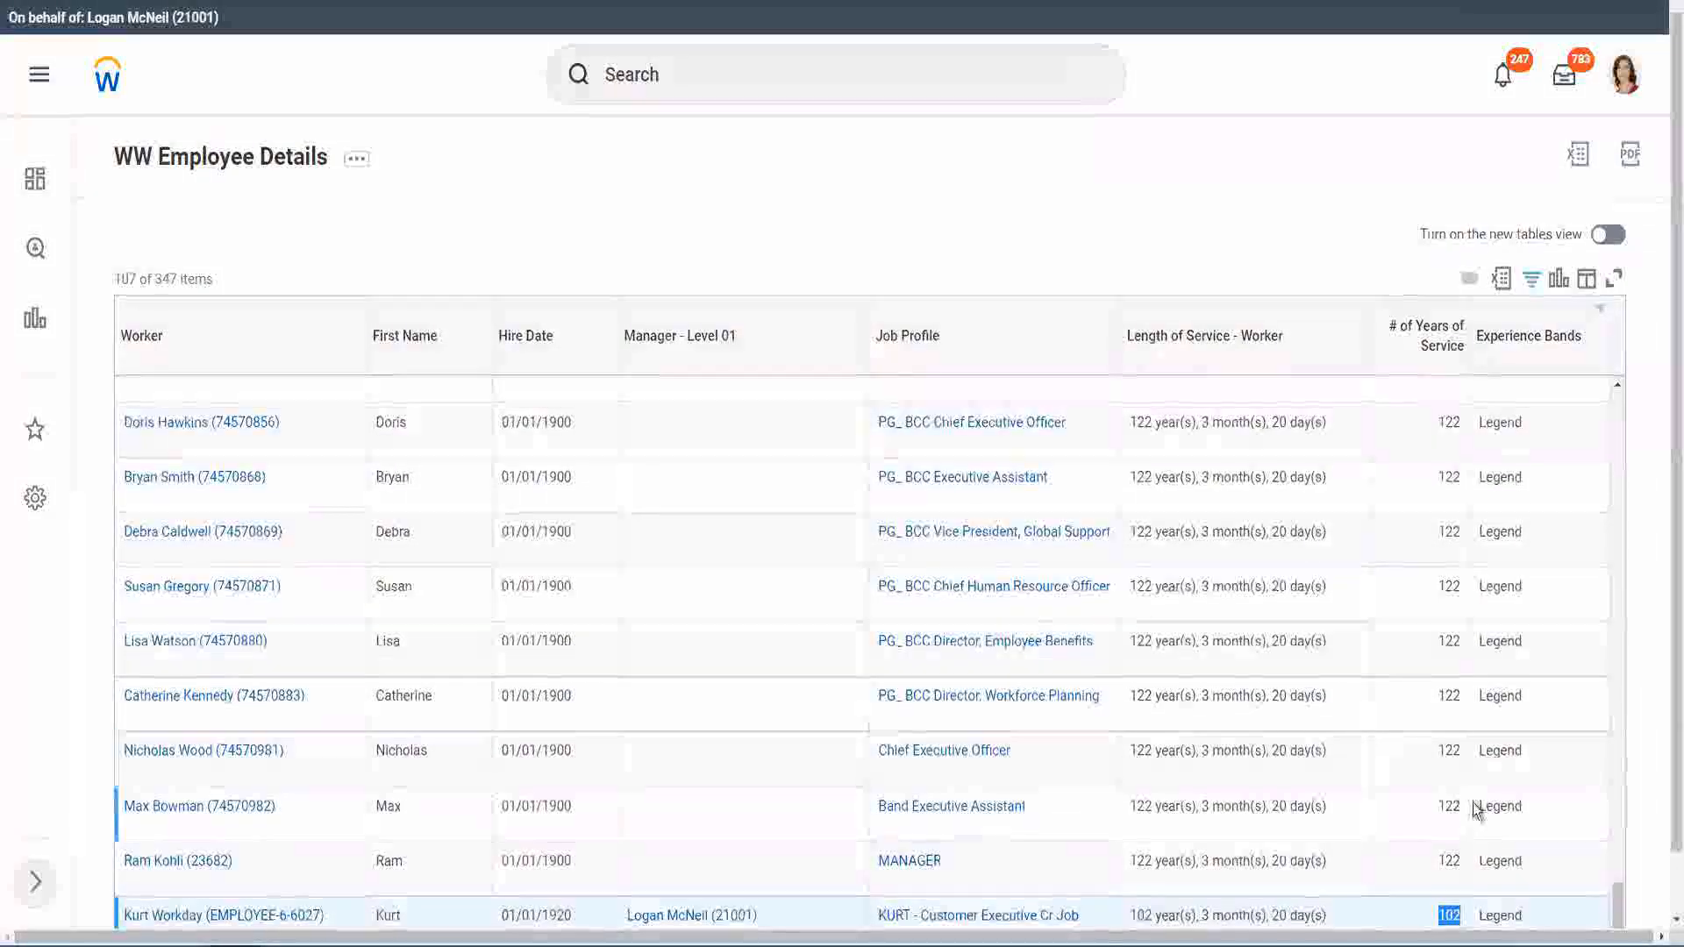
{"action": "left_click_drag", "start_coordinate": [1448, 750], "coordinate": [1461, 752]}
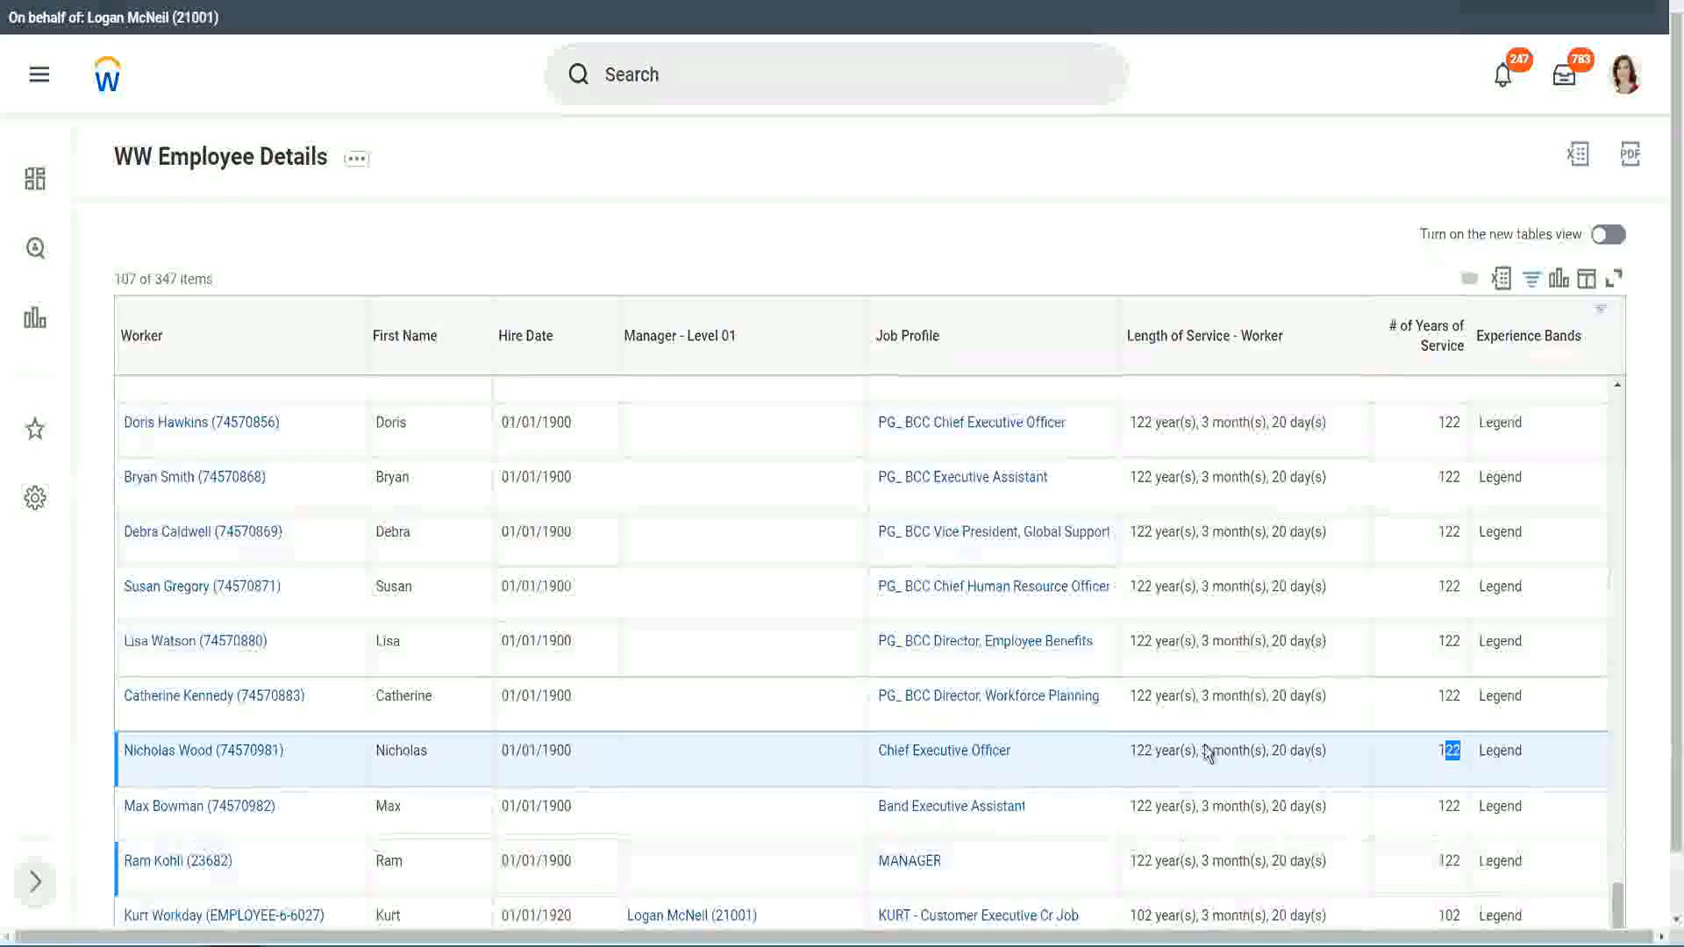
{"action": "left_click", "coordinate": [1415, 699]}
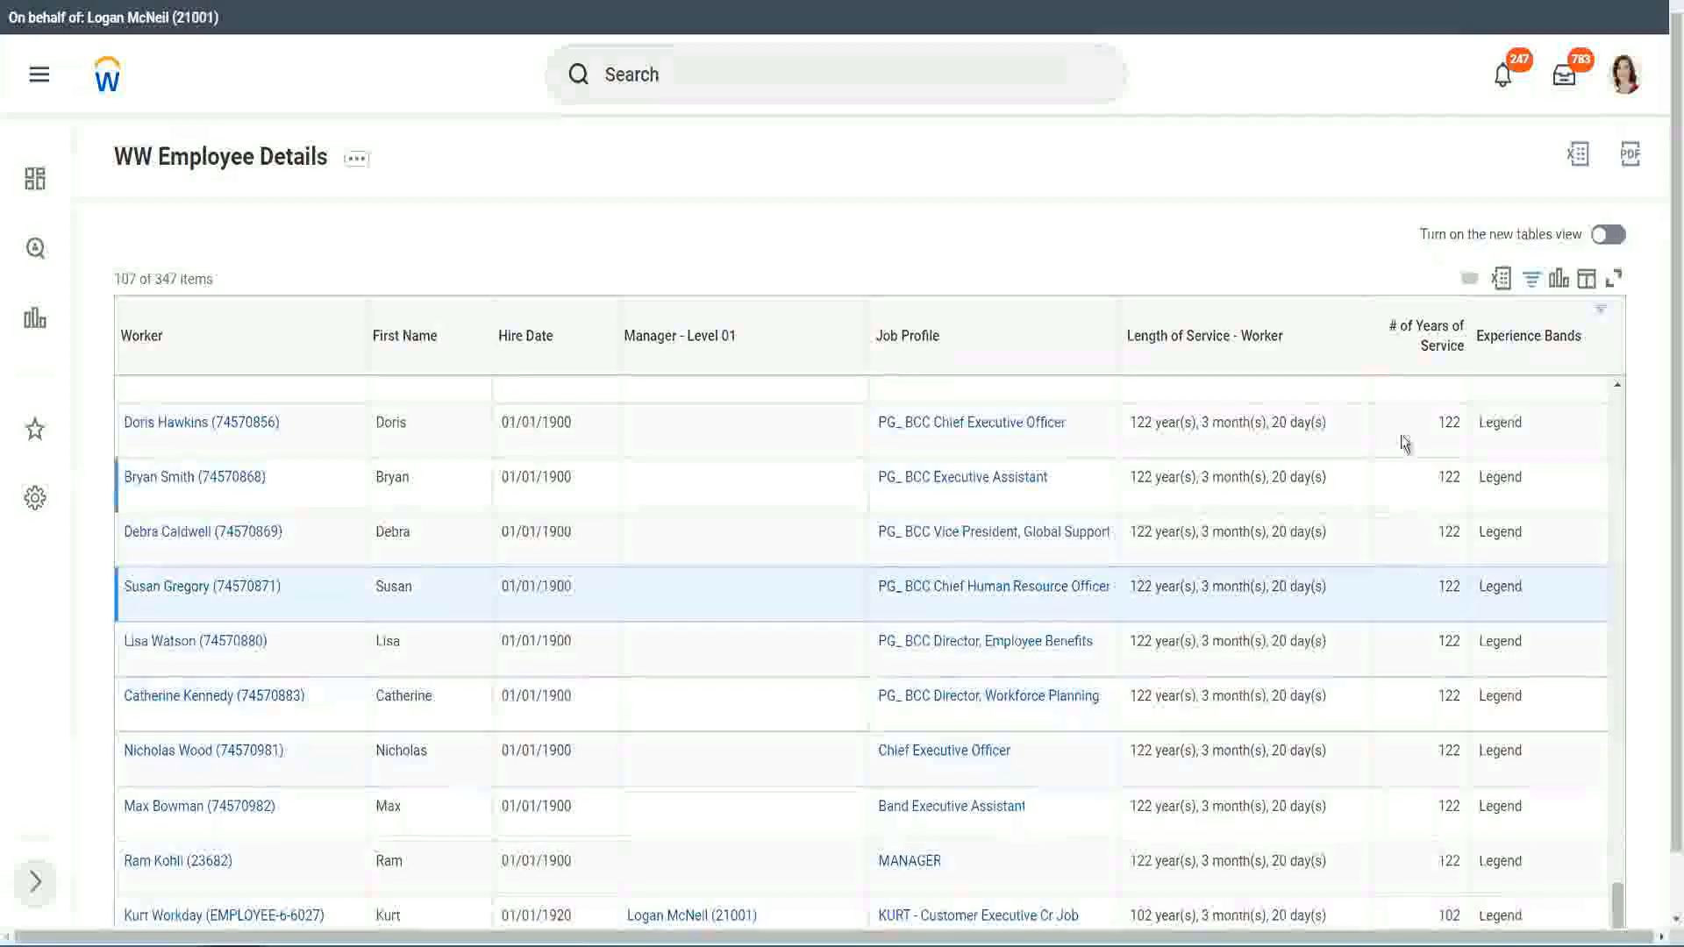
Step: Change the Experience Bands filter value to Experienced and reapply the filter
{"action": "left_click", "coordinate": [1539, 345]}
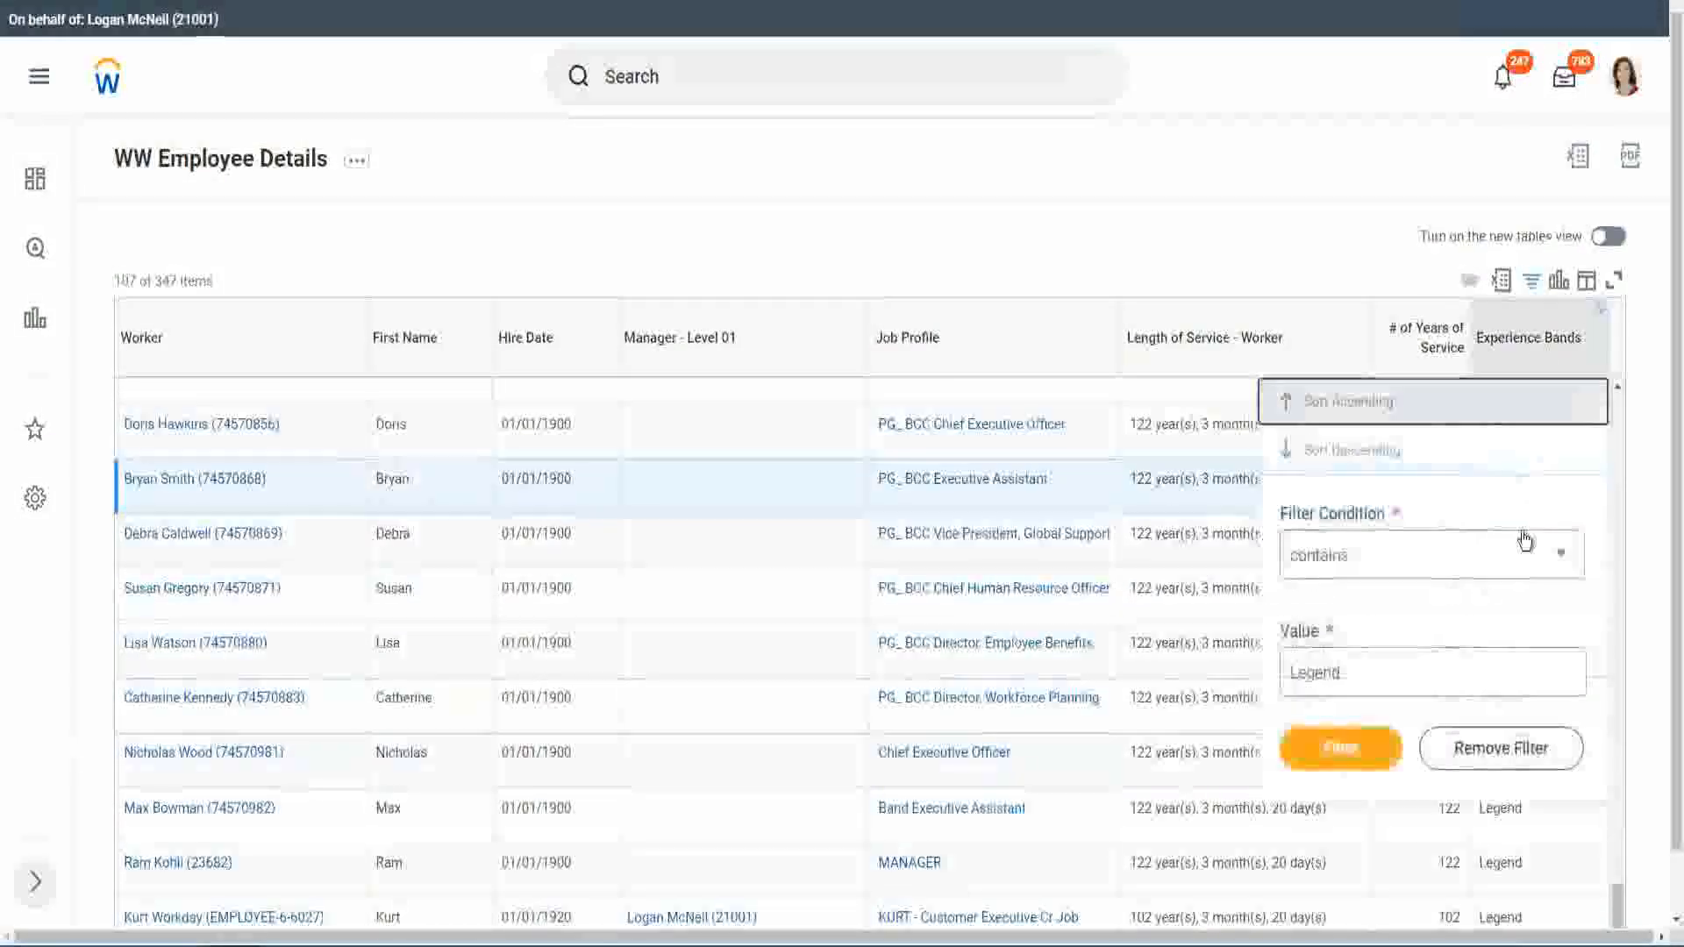
{"action": "left_click", "coordinate": [1375, 671]}
{"action": "double_click", "coordinate": [1329, 651]}
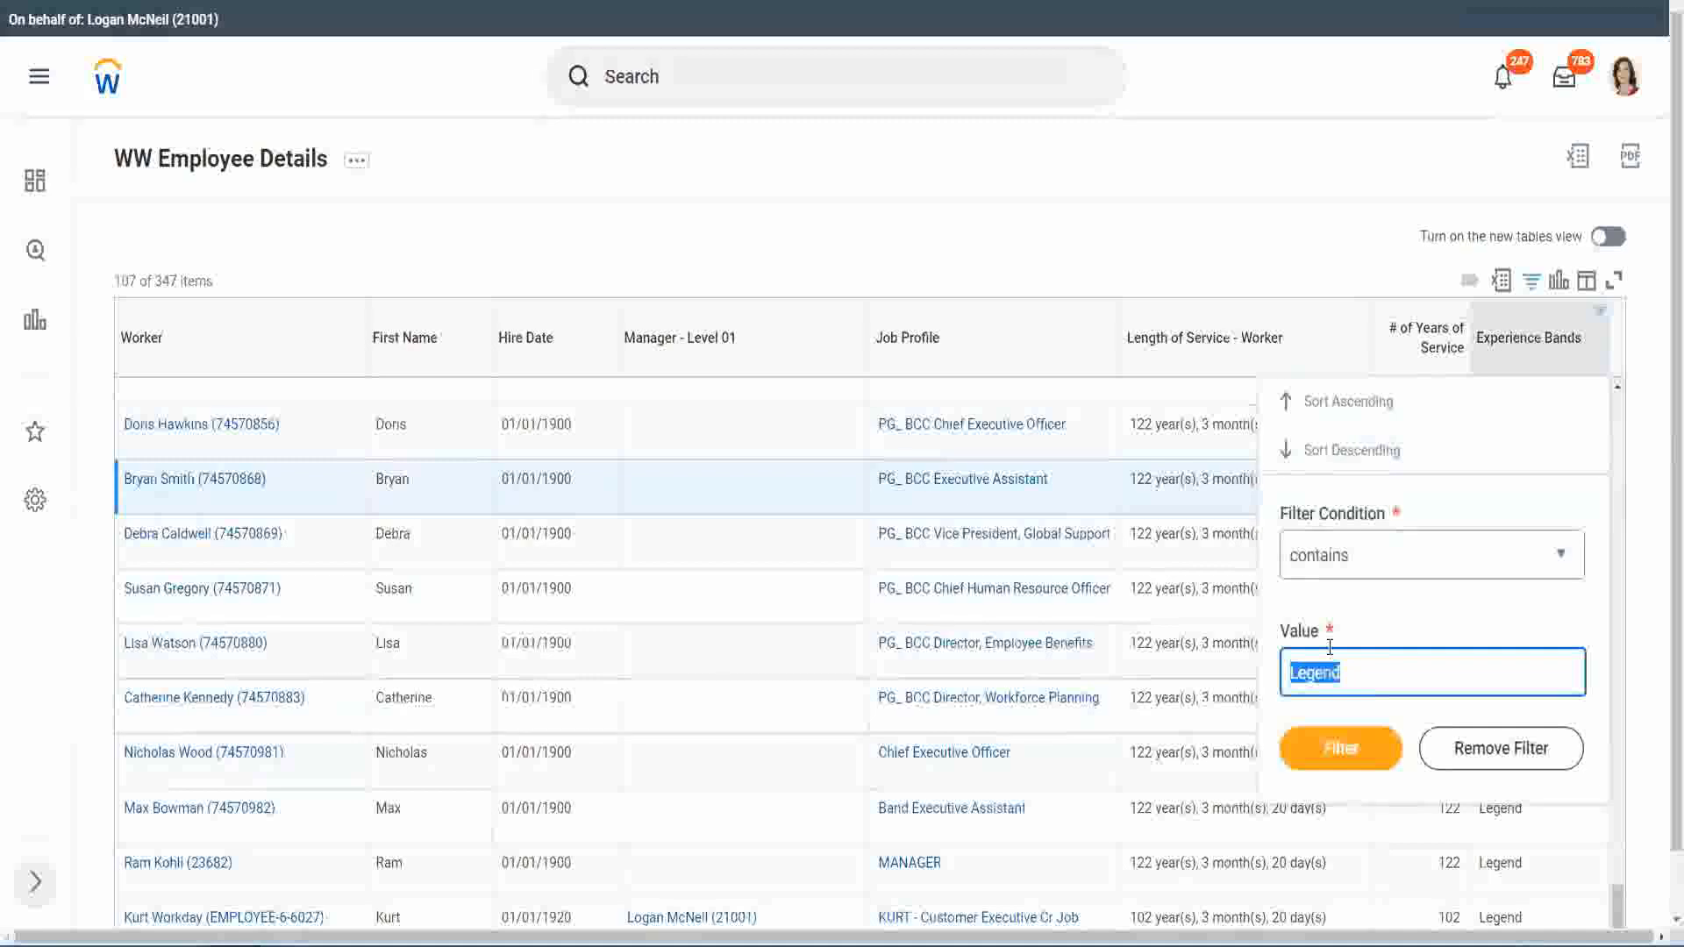
{"action": "type", "text": "Ex"}
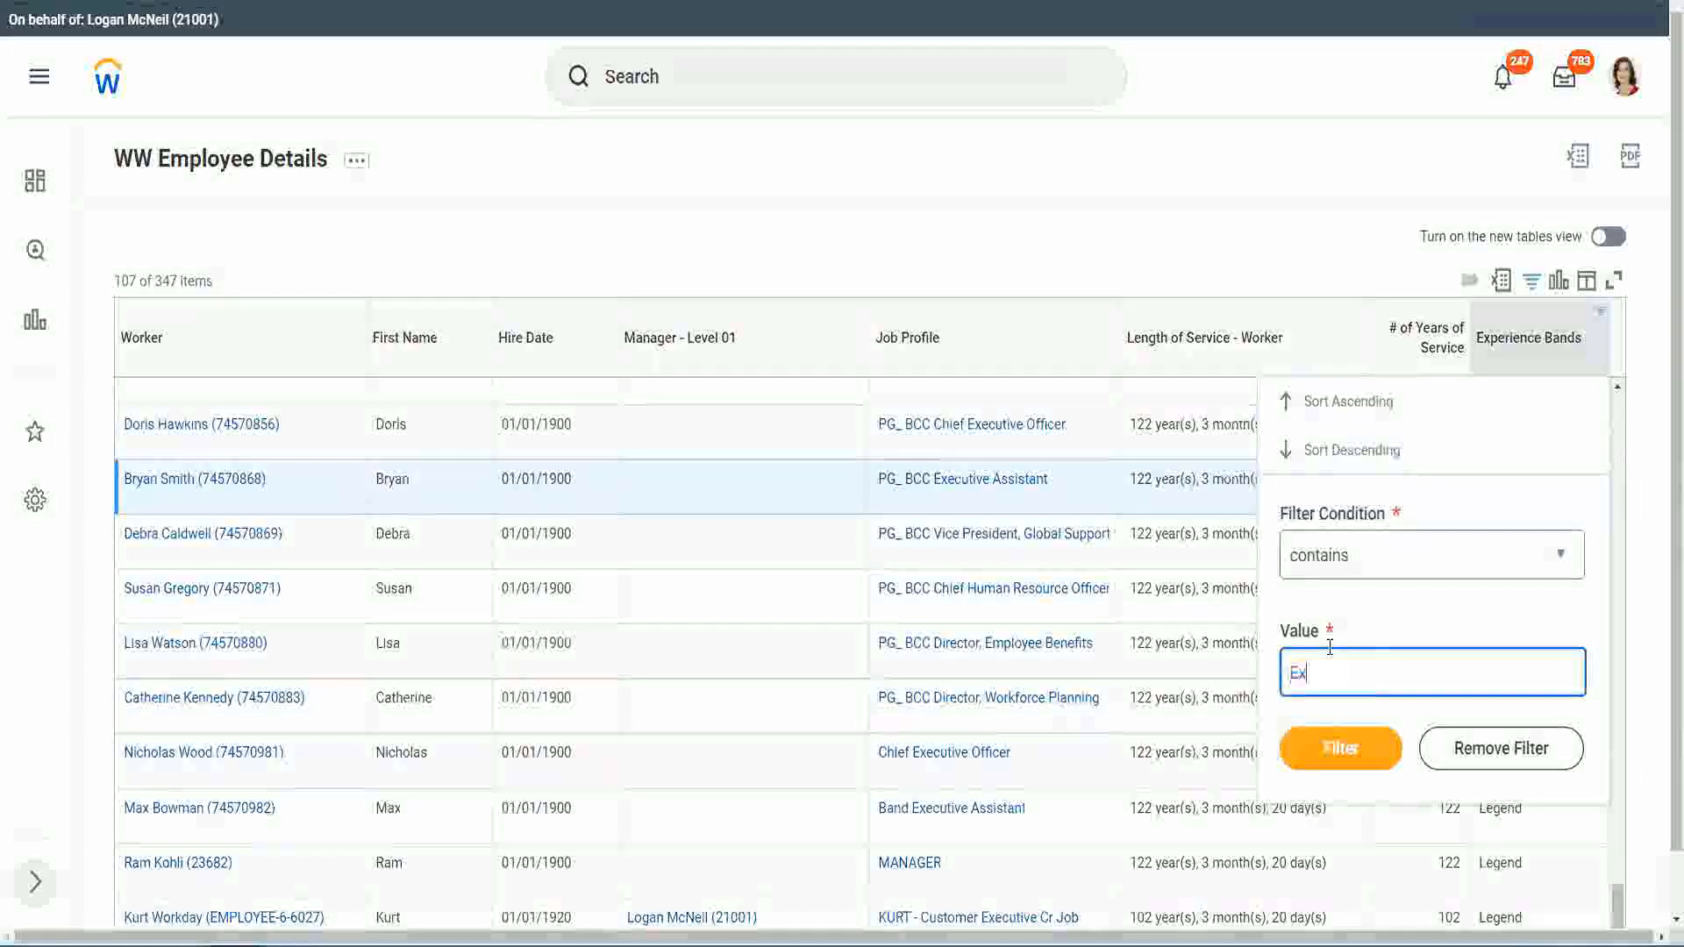
{"action": "type", "text": "per"}
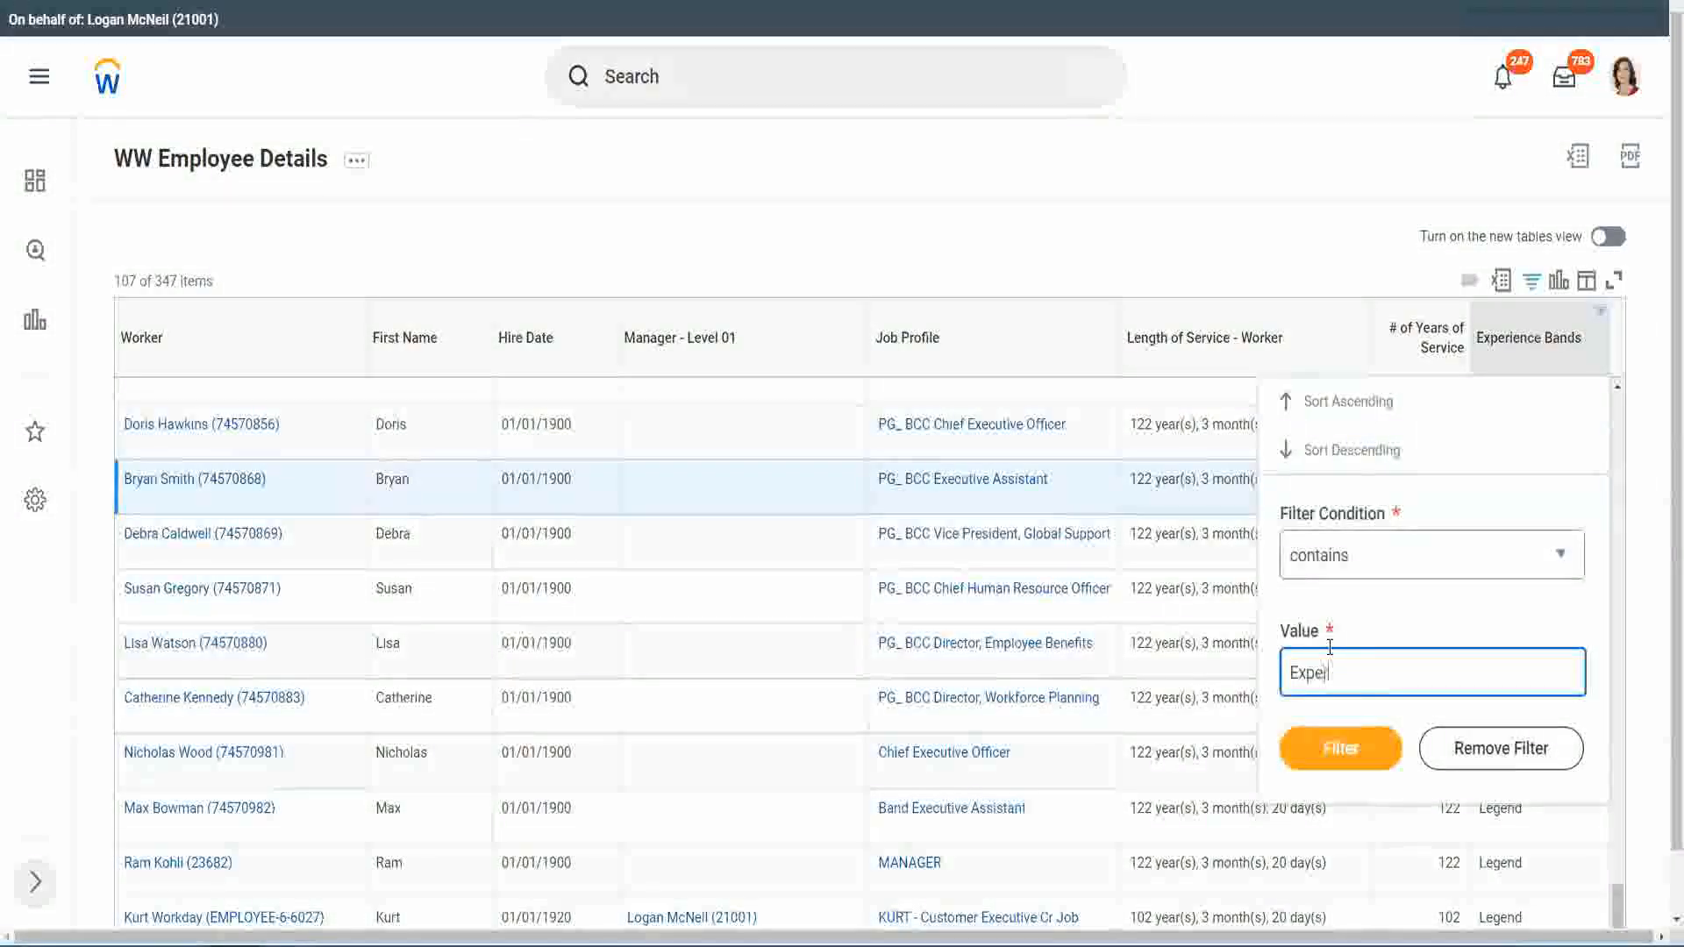
{"action": "type", "text": "ienced"}
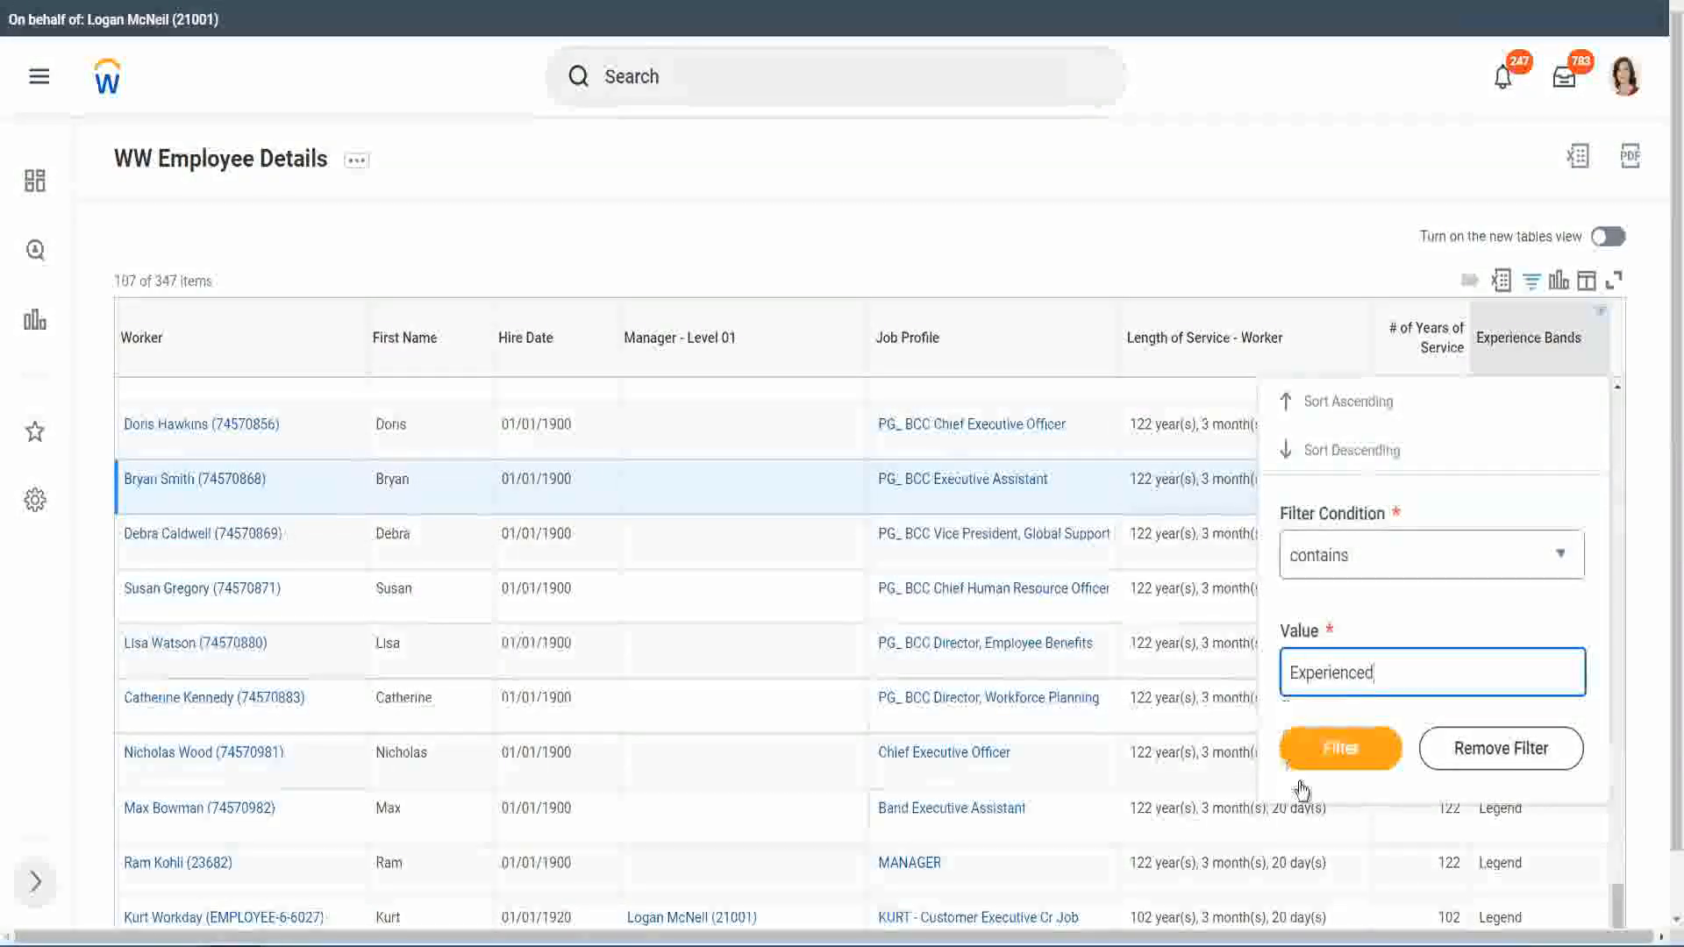
{"action": "left_click", "coordinate": [1351, 746]}
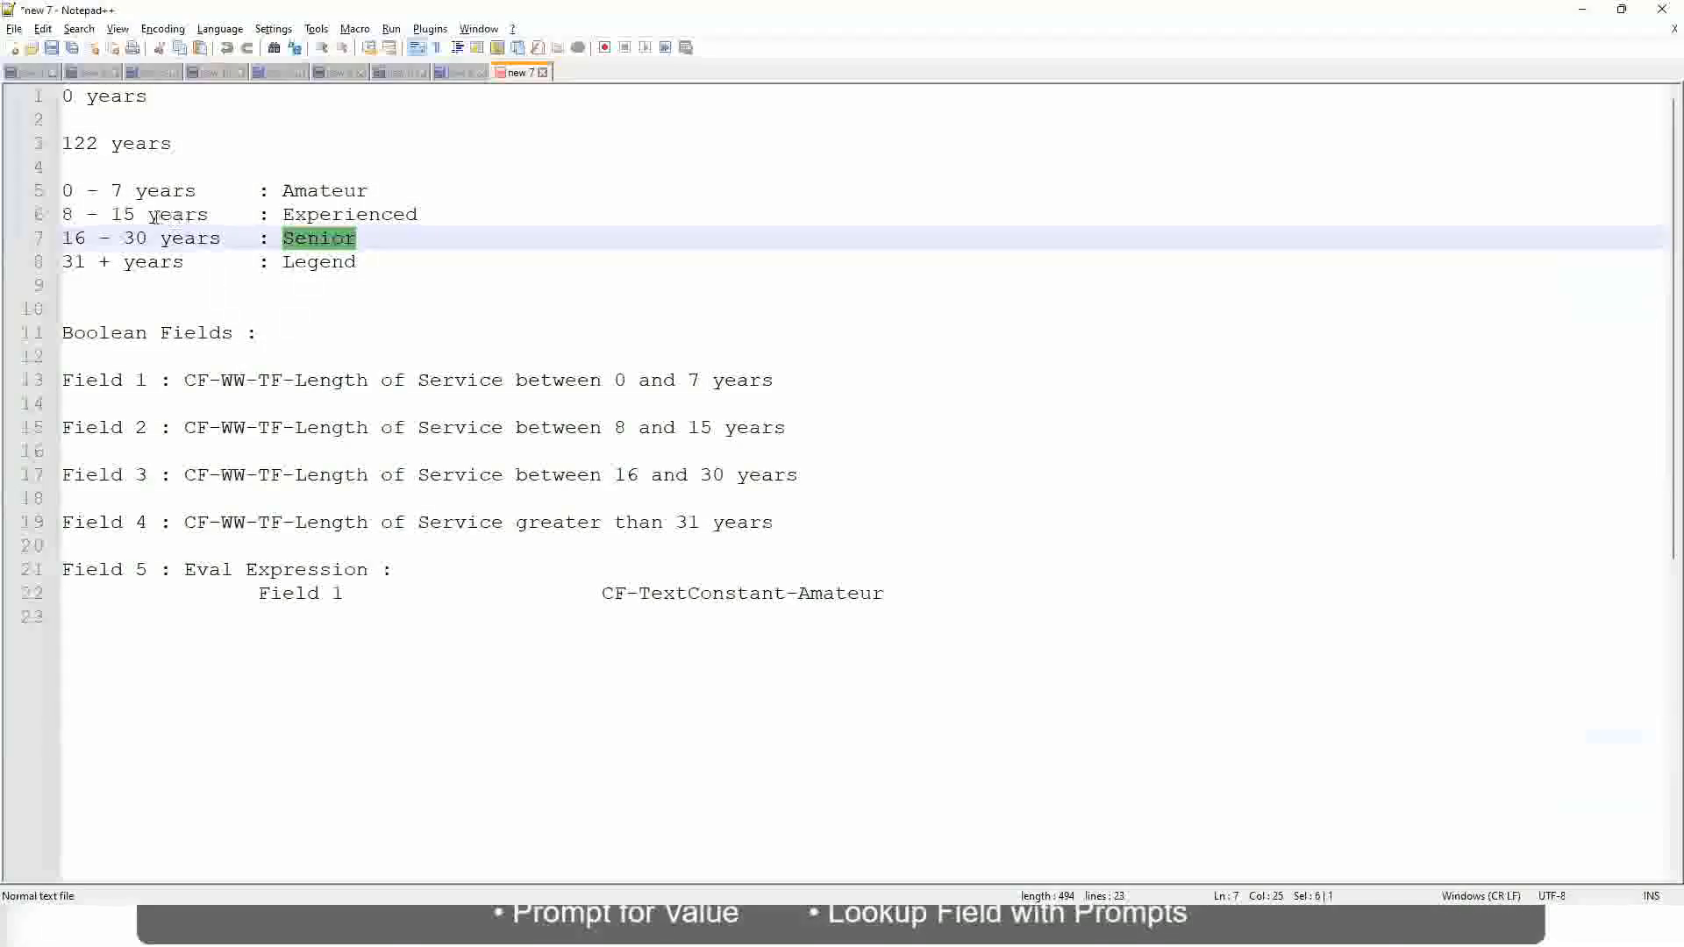
Step: Switch to the Notepad++ notes and check the 8 - 15 years range defined for the Experienced band
{"action": "left_click", "coordinate": [95, 216]}
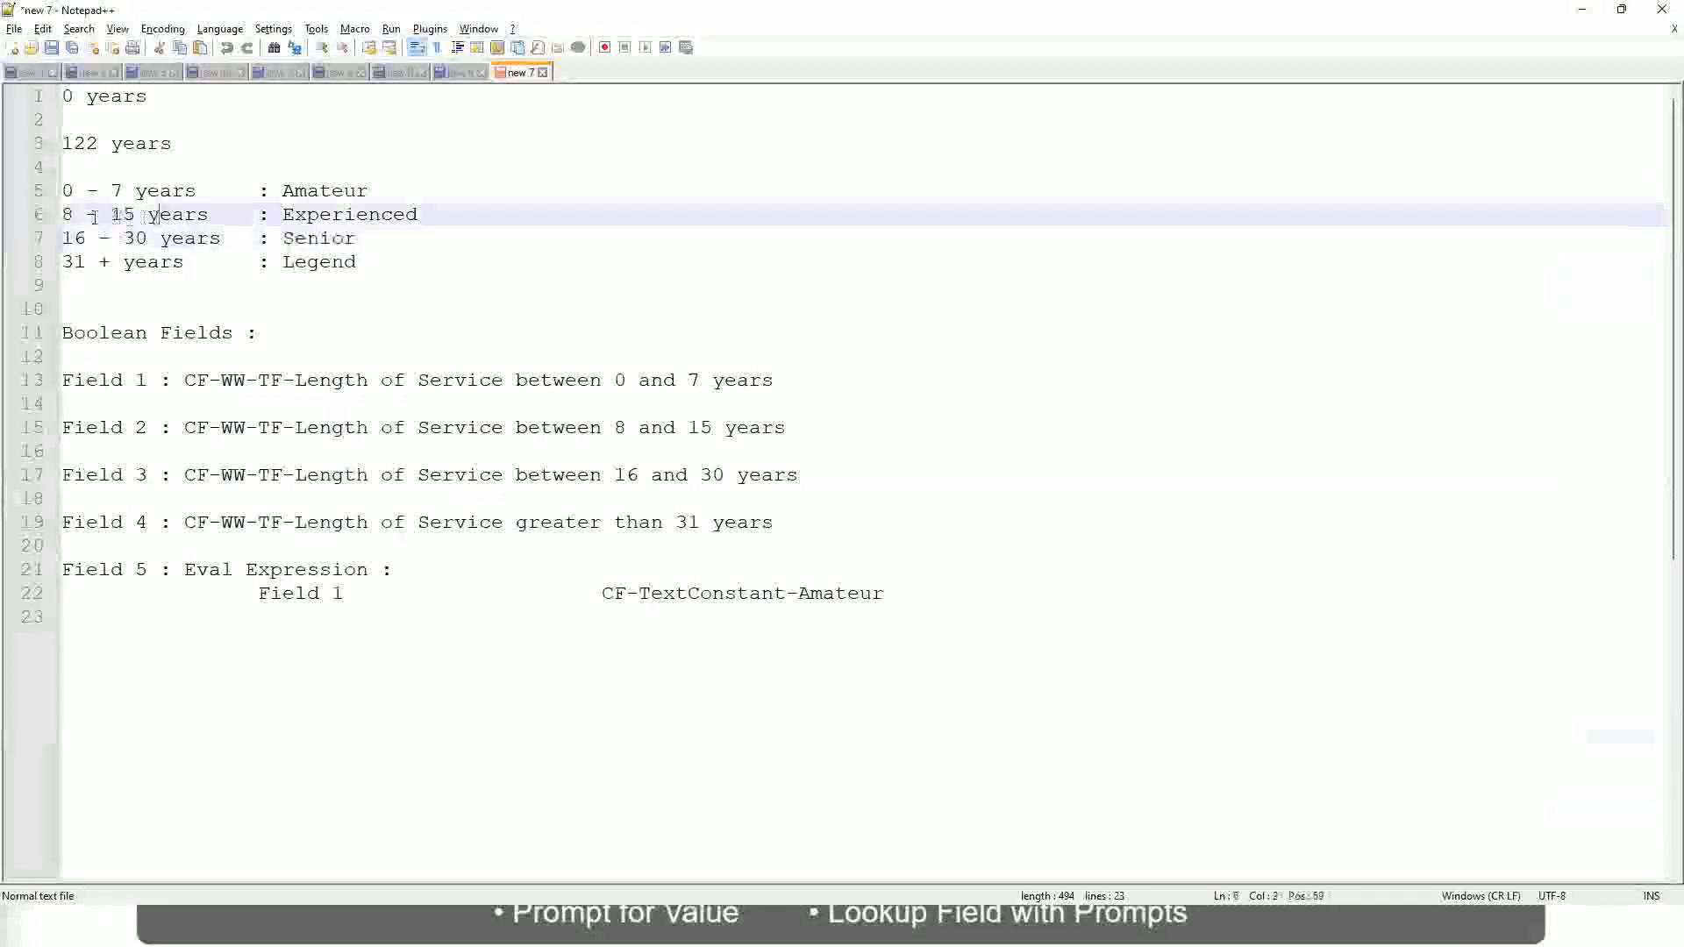
{"action": "left_click_drag", "start_coordinate": [73, 217], "coordinate": [133, 217]}
{"action": "left_click", "coordinate": [138, 217]}
{"action": "left_click", "coordinate": [196, 217]}
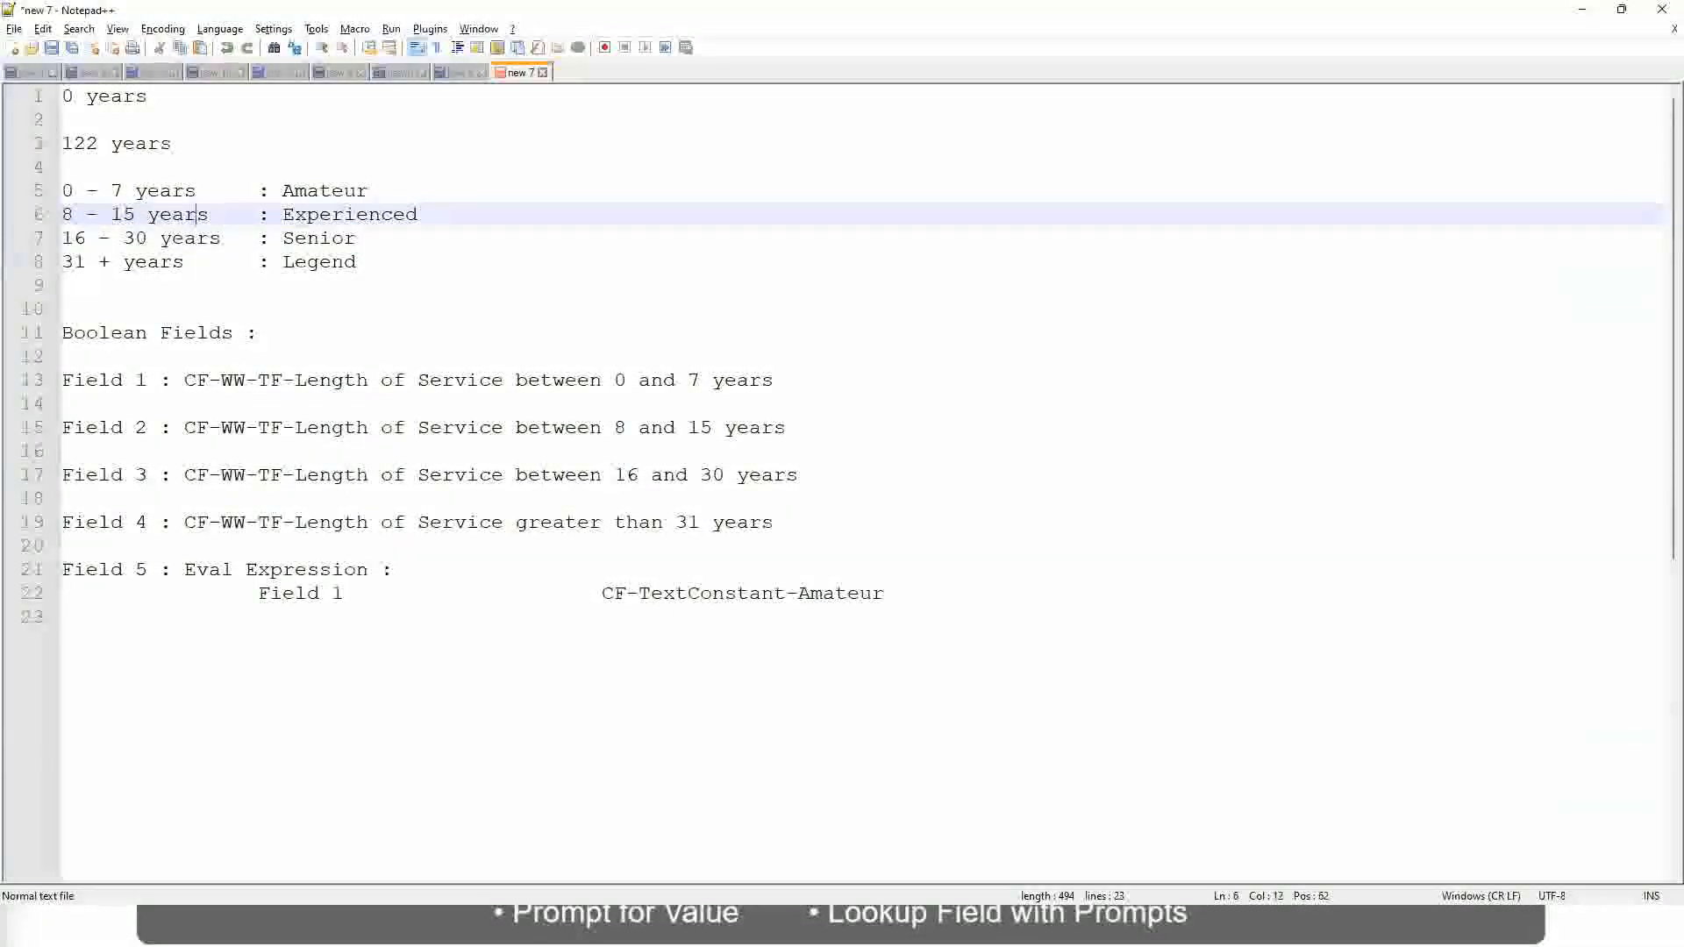
Step: Return to the Workday report and compare the years of service of the filtered Experienced workers with their band
{"action": "key", "text": "alt+Tab"}
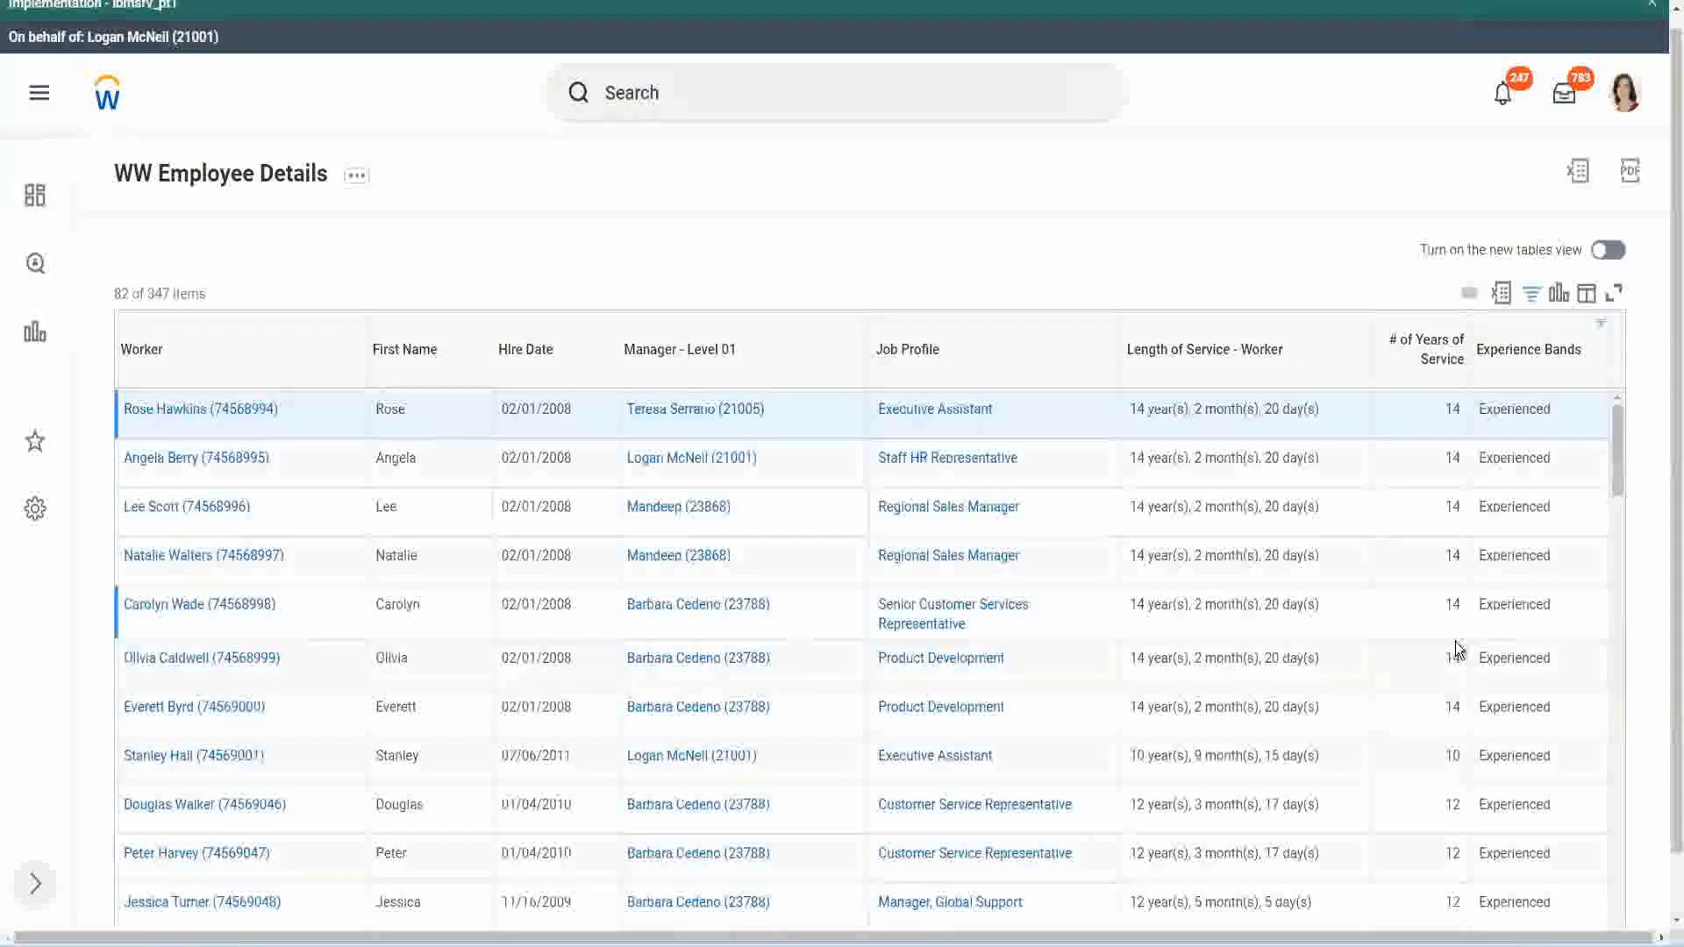
{"action": "scroll", "coordinate": [1455, 549], "scroll_direction": "down", "scroll_amount": 3}
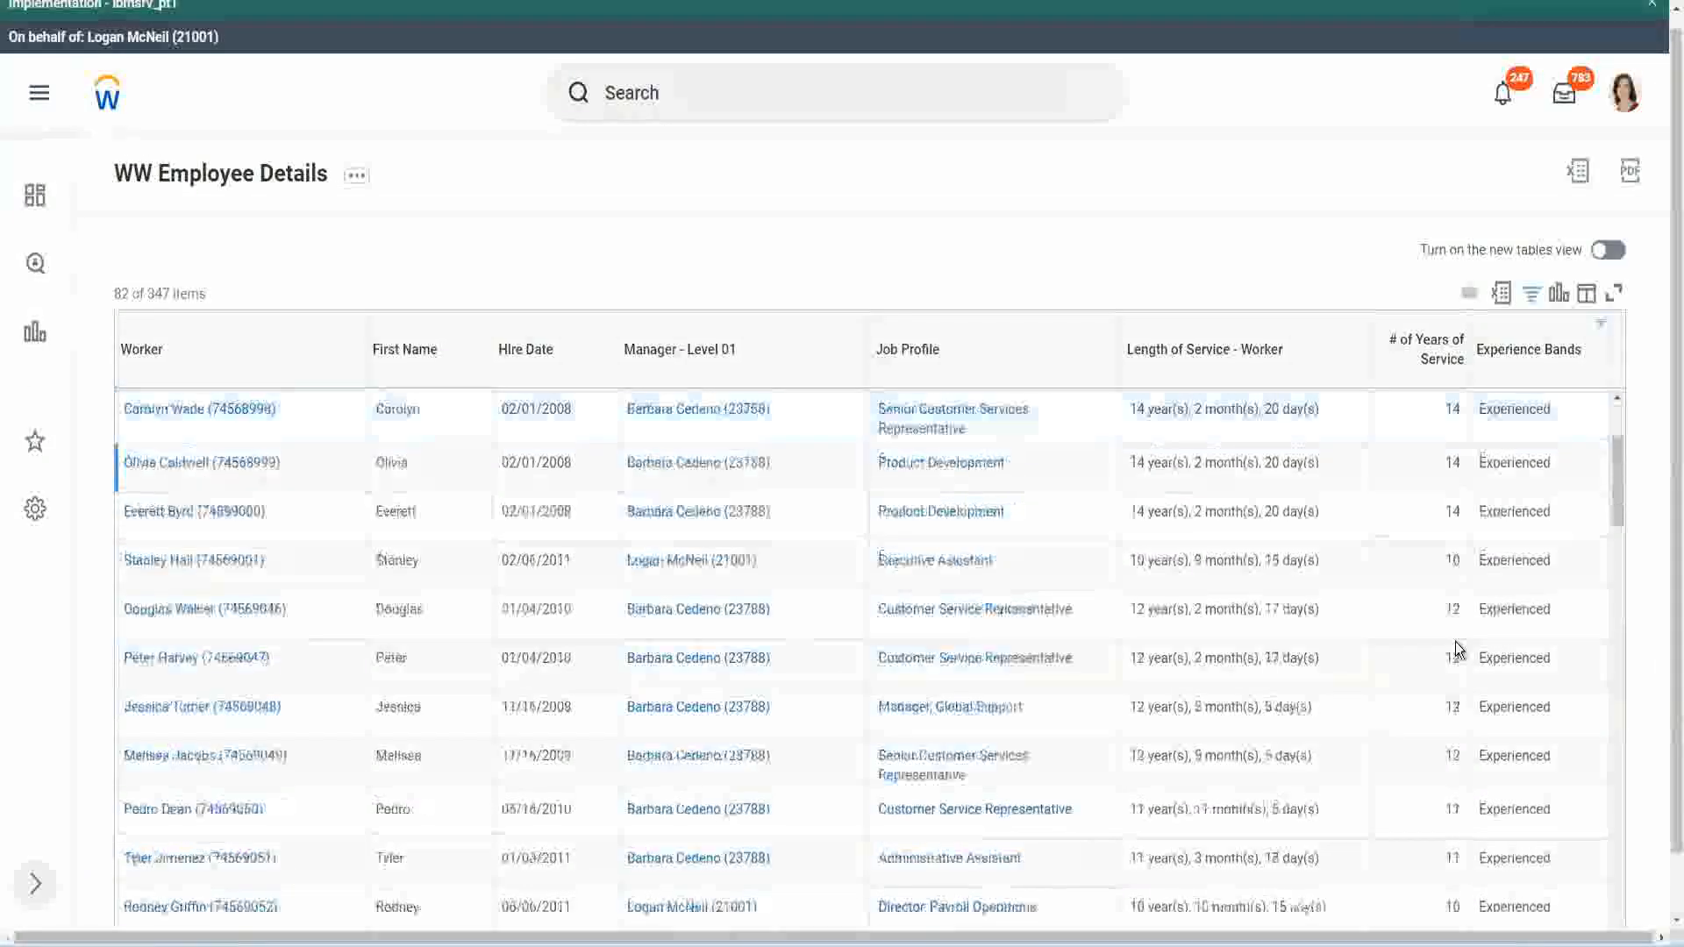
{"action": "scroll", "coordinate": [1455, 643], "scroll_direction": "down", "scroll_amount": 3}
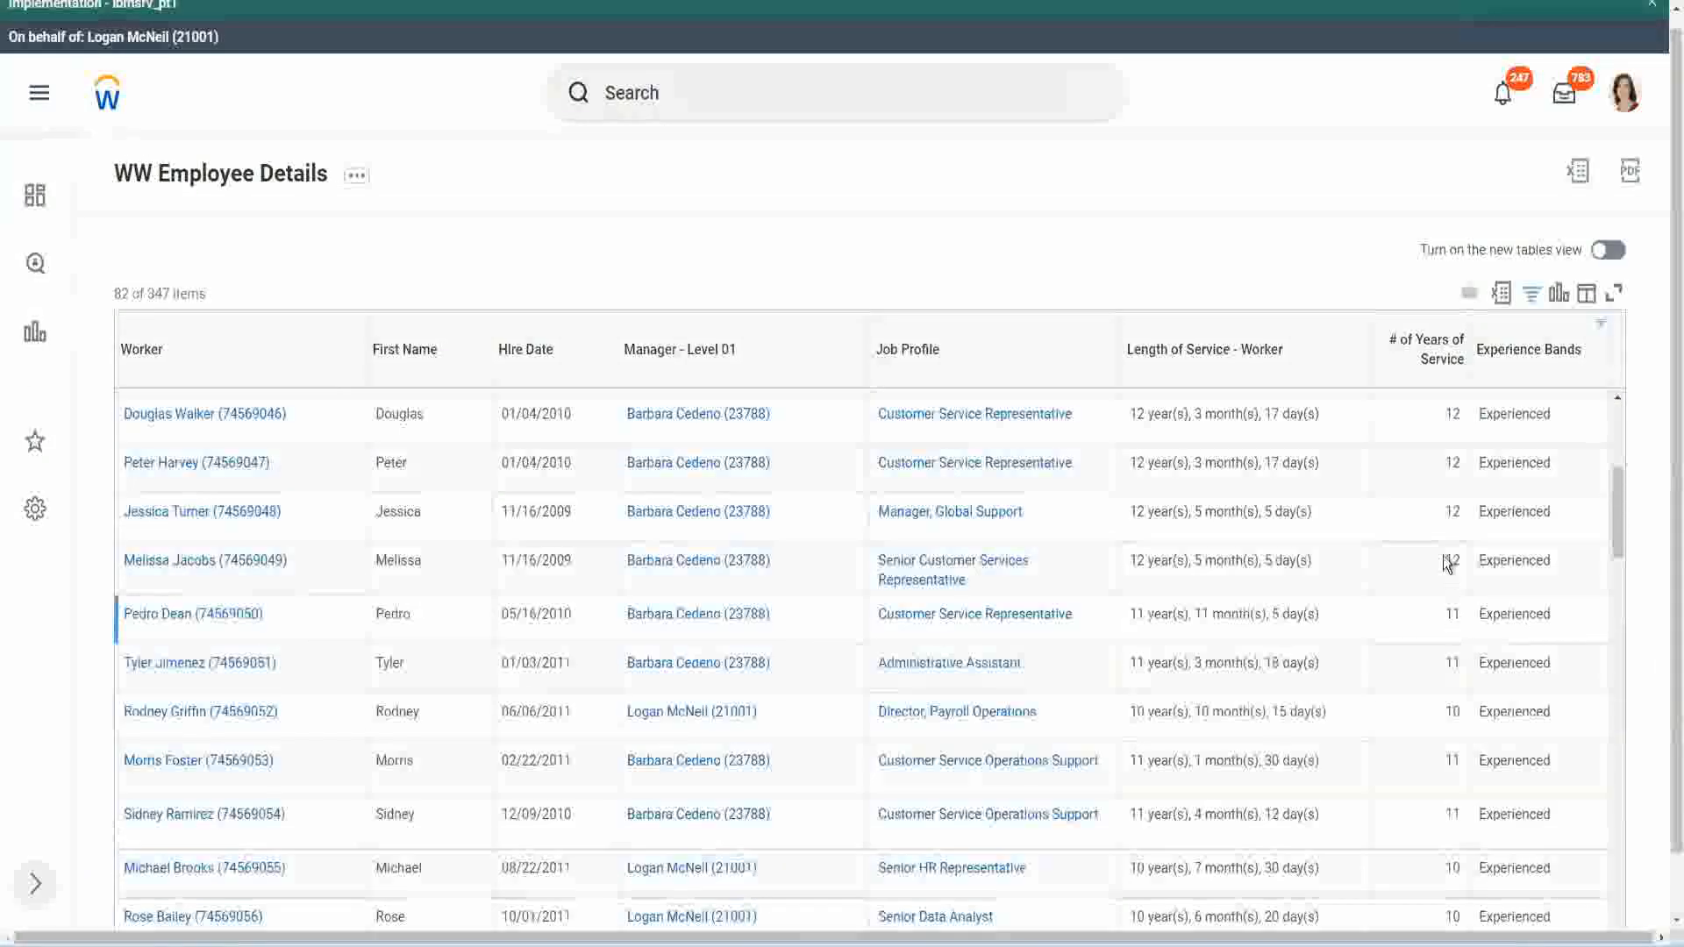
{"action": "double_click", "coordinate": [1490, 464]}
{"action": "scroll", "coordinate": [1456, 614], "scroll_direction": "down", "scroll_amount": 3}
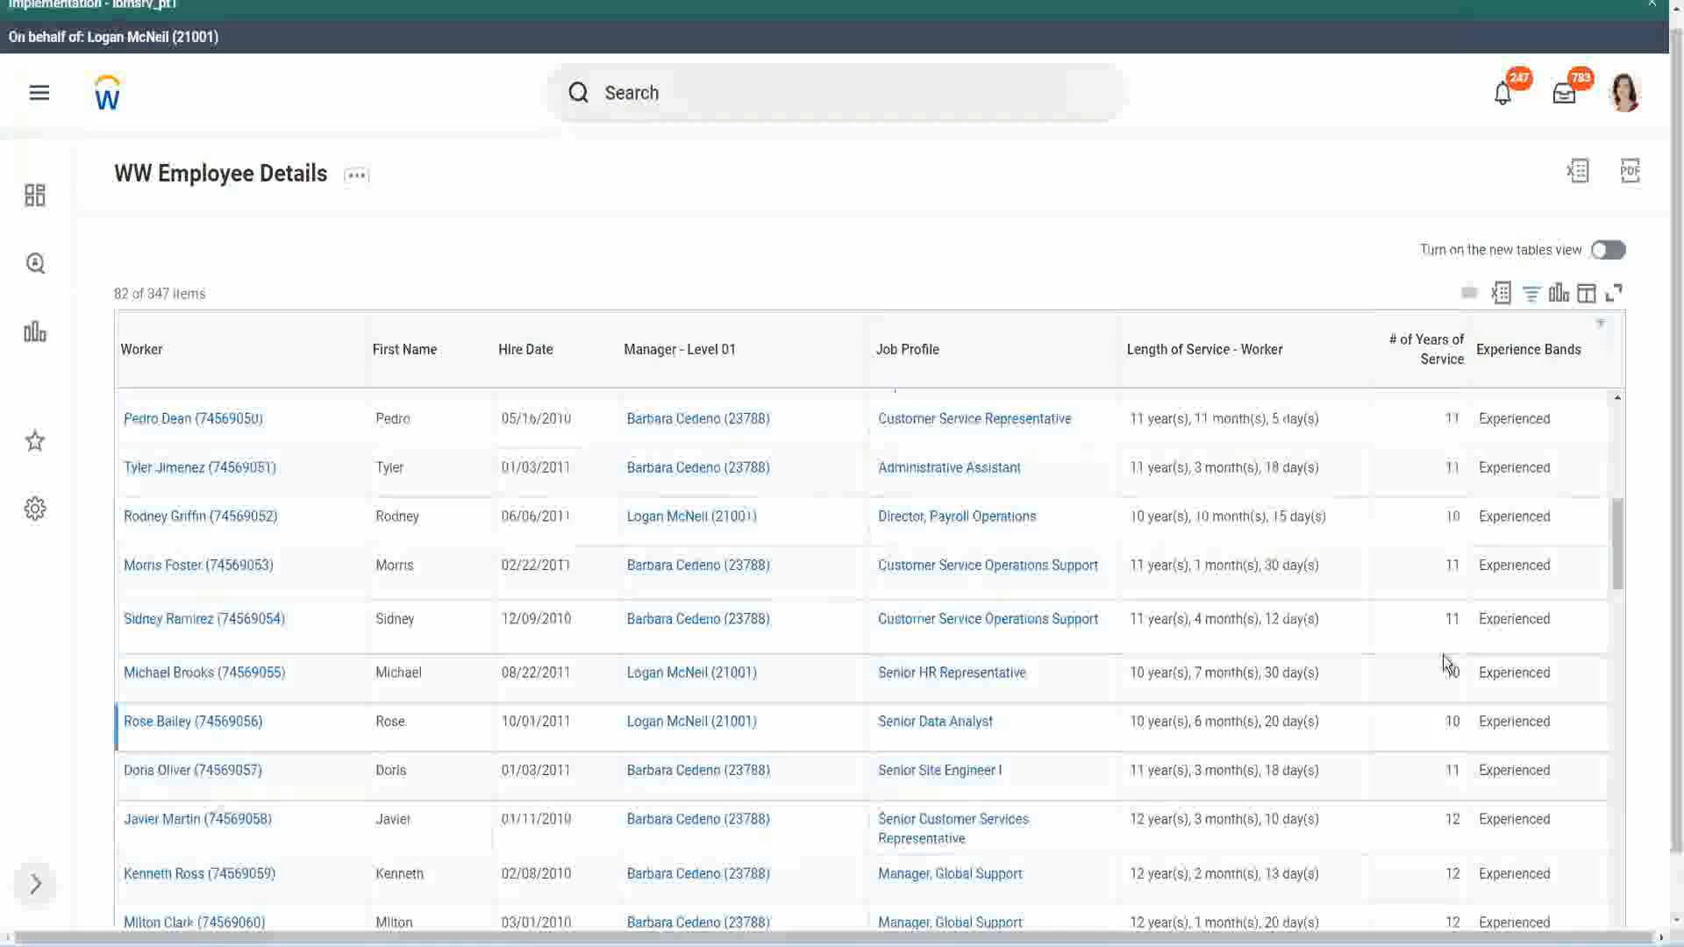
{"action": "left_click", "coordinate": [1451, 619]}
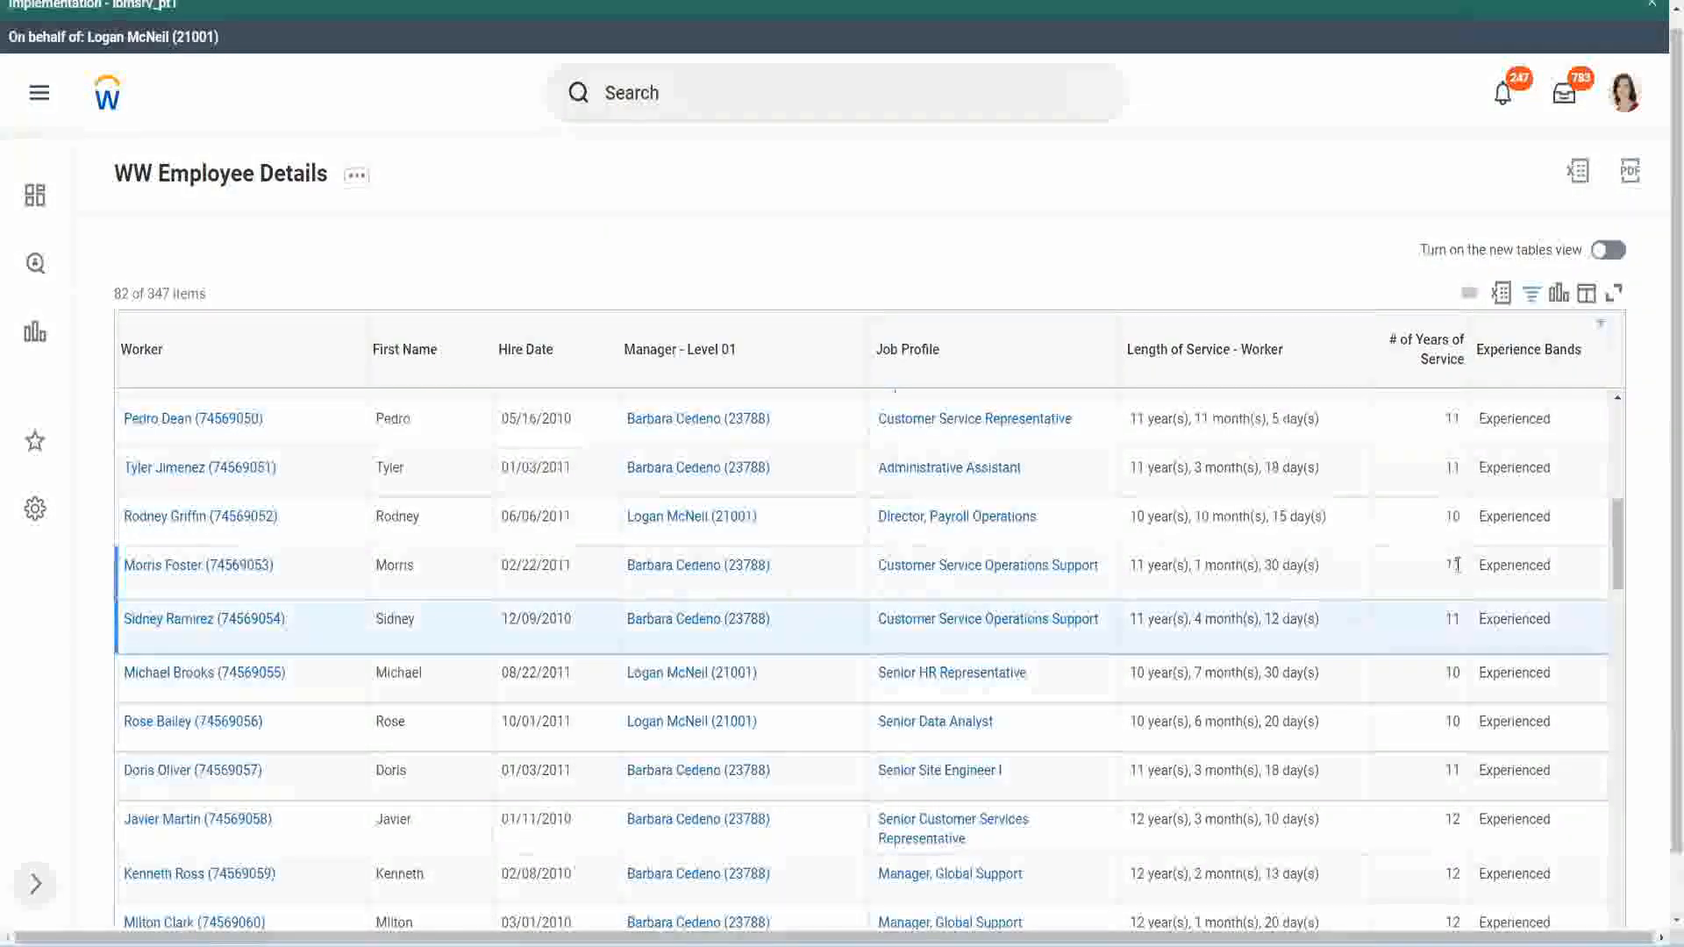
{"action": "left_click", "coordinate": [1492, 565]}
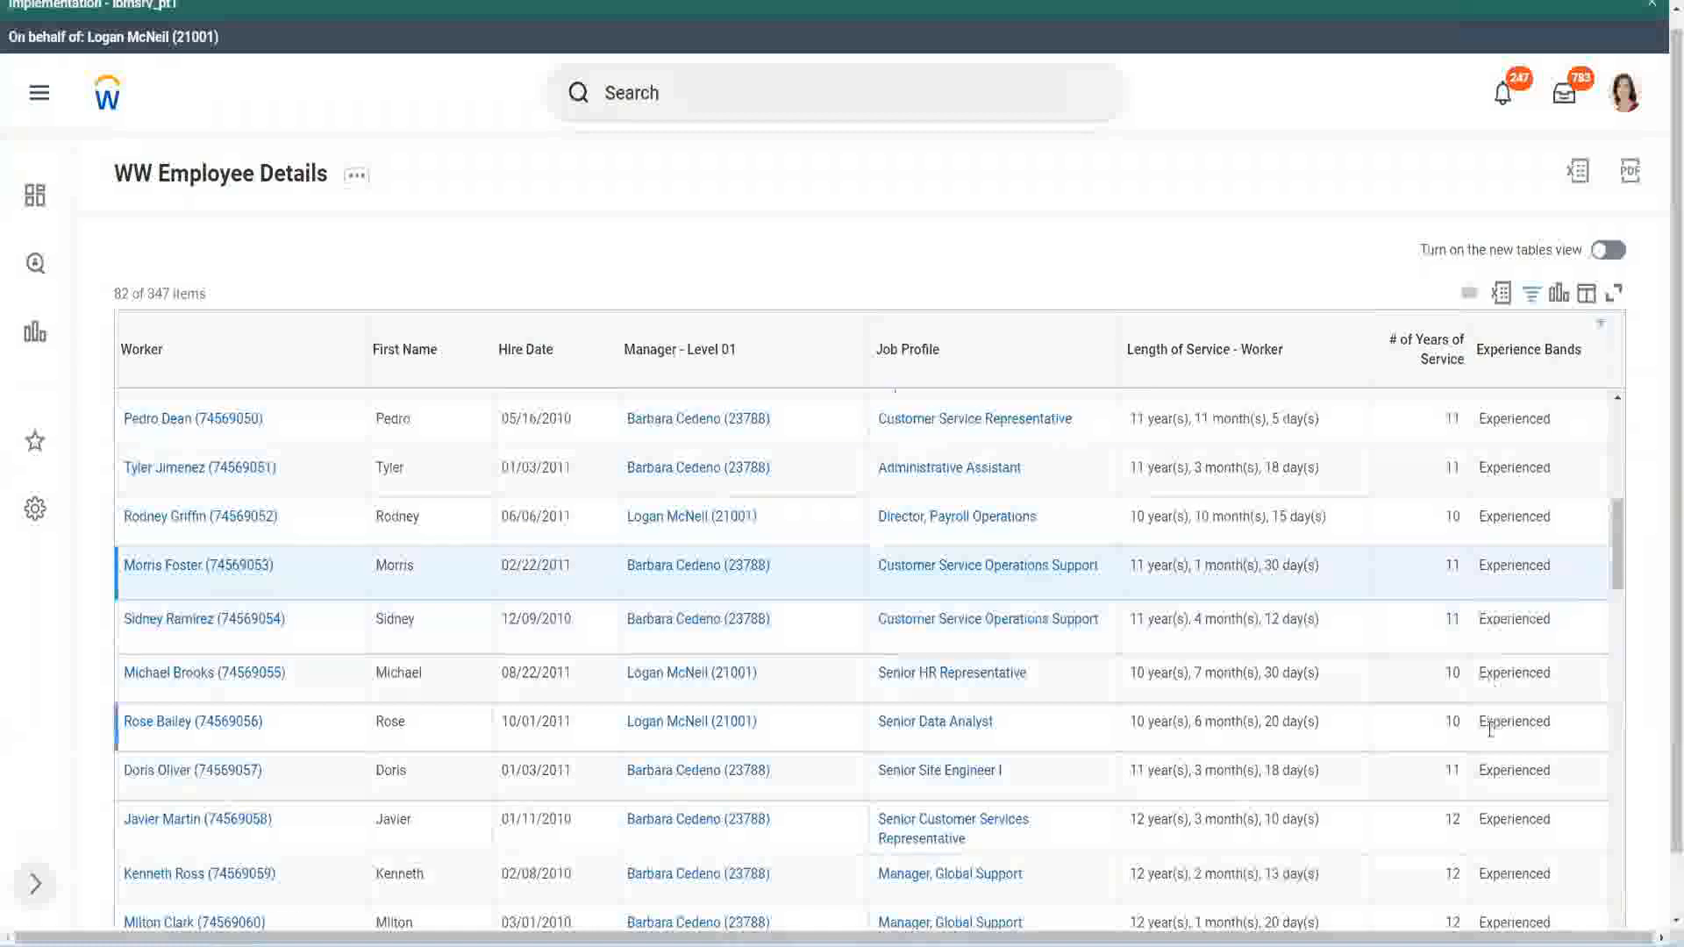
{"action": "scroll", "coordinate": [1490, 730], "scroll_direction": "down", "scroll_amount": 5}
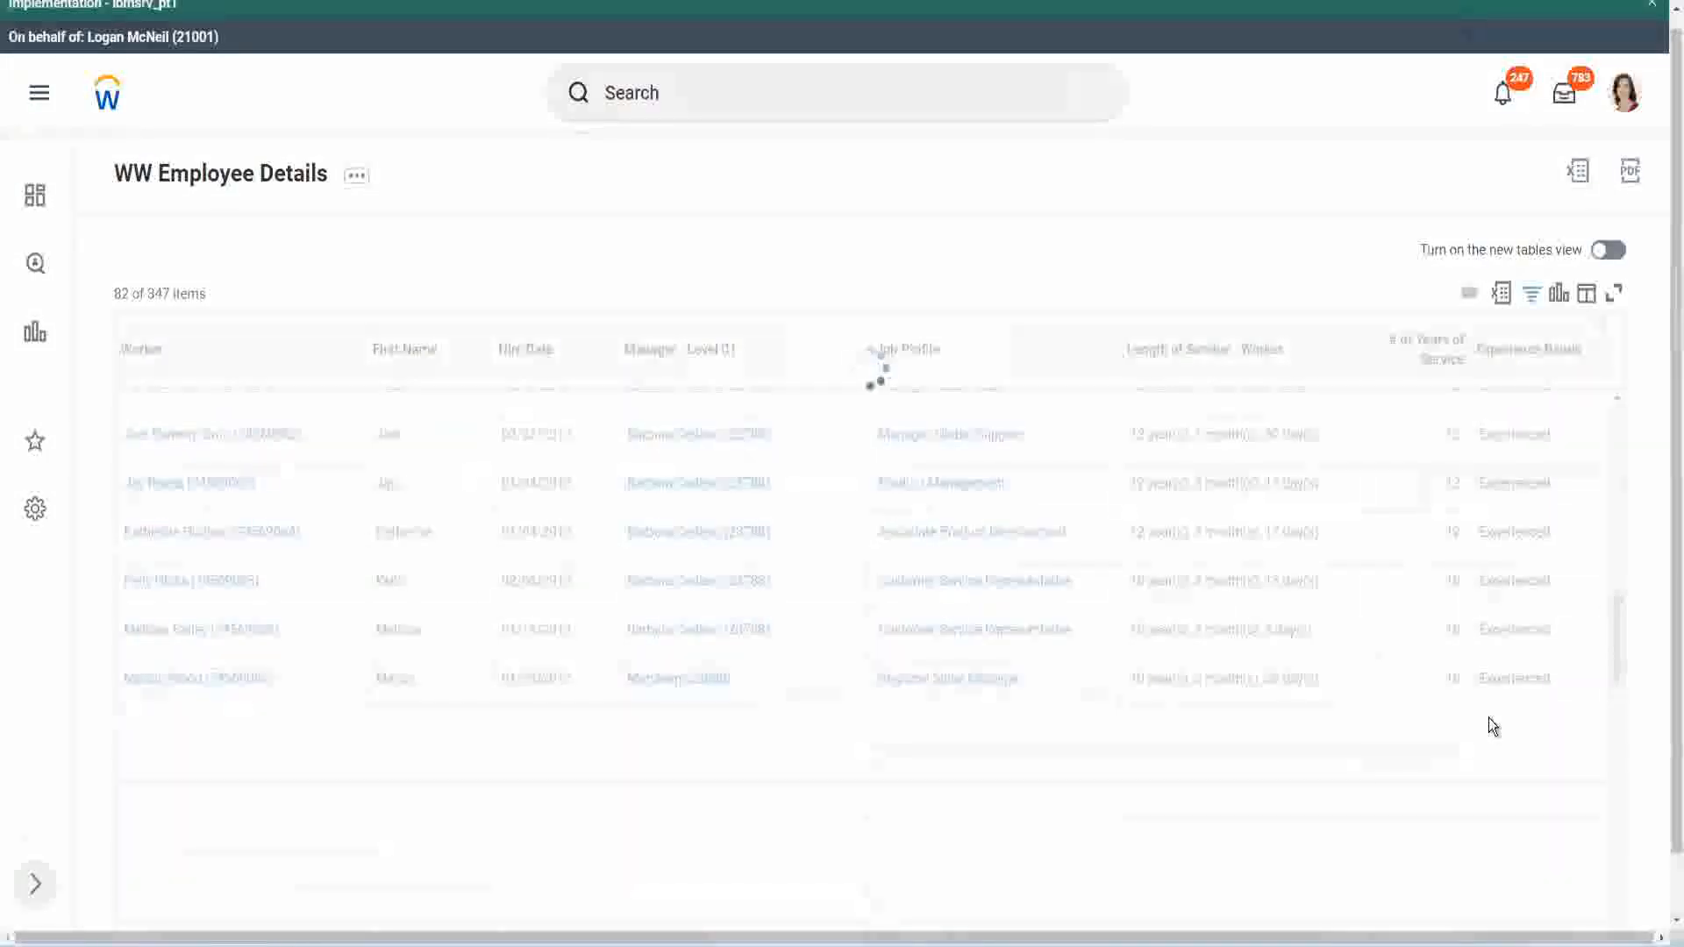